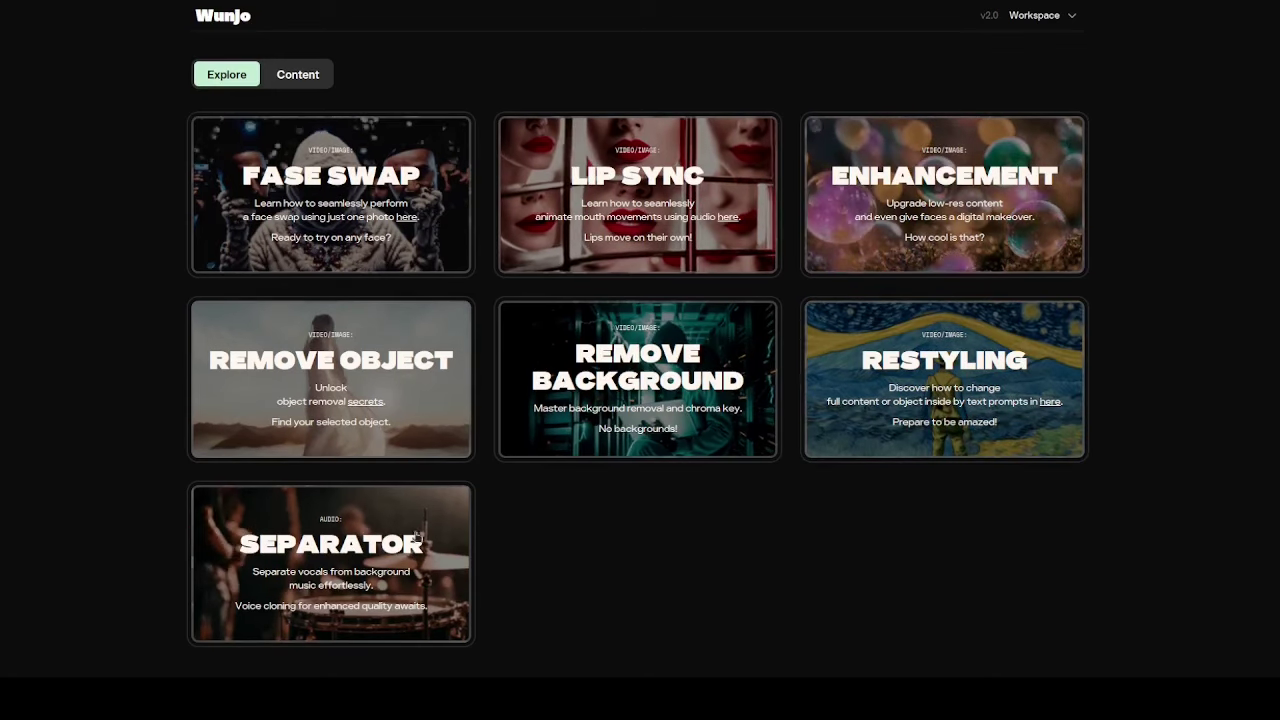
Step: Open the Face Swap workspace and show content from April 1 to April 25, 2024
left_click(333, 172)
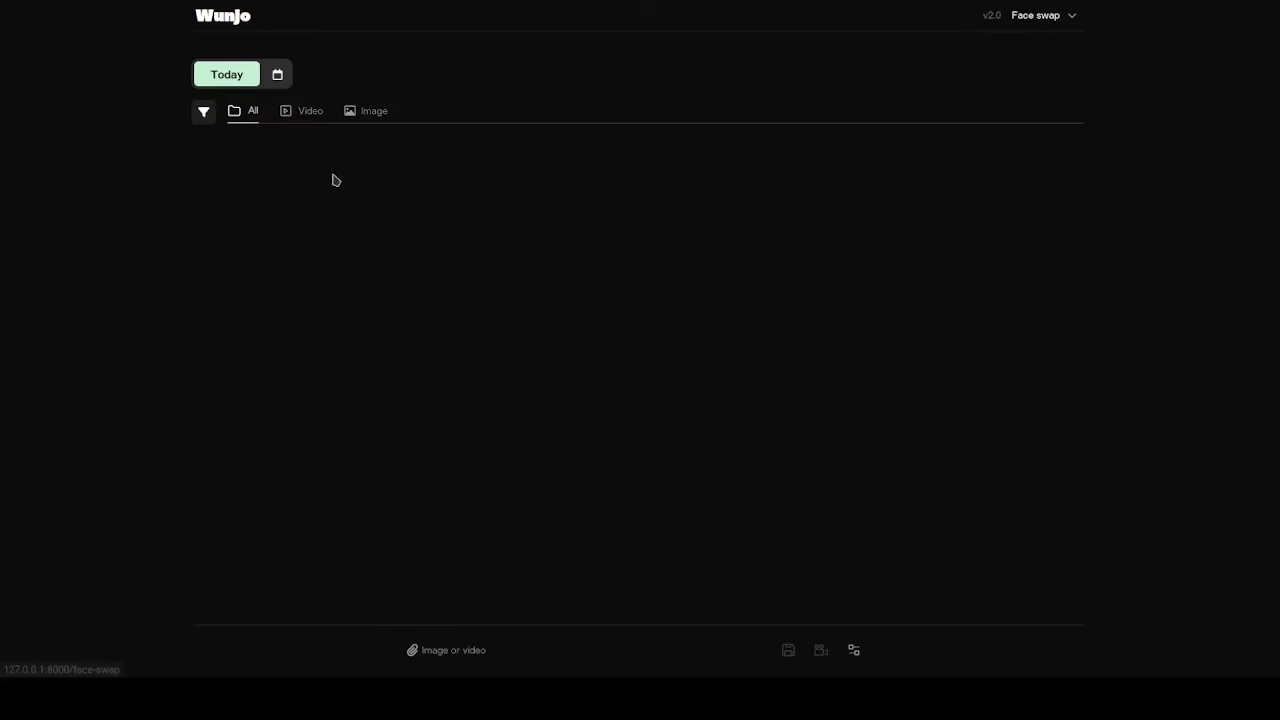
left_click(277, 74)
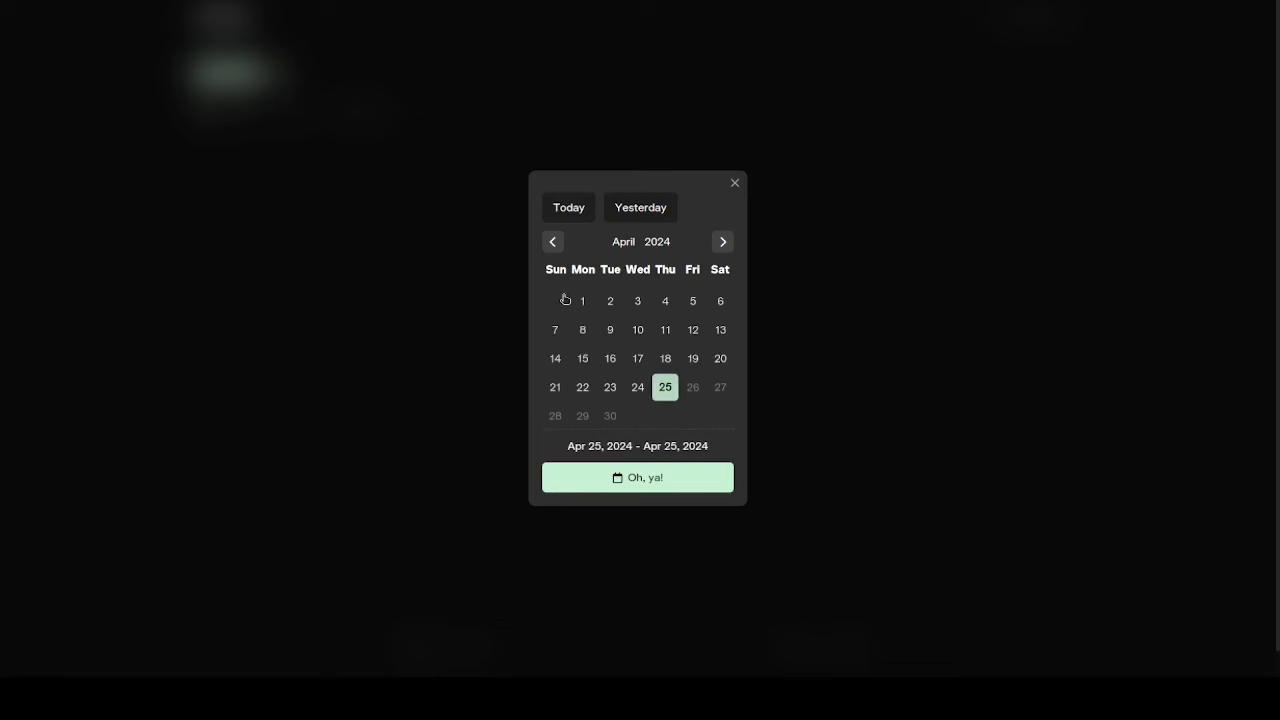
left_click(582, 300)
left_click(654, 478)
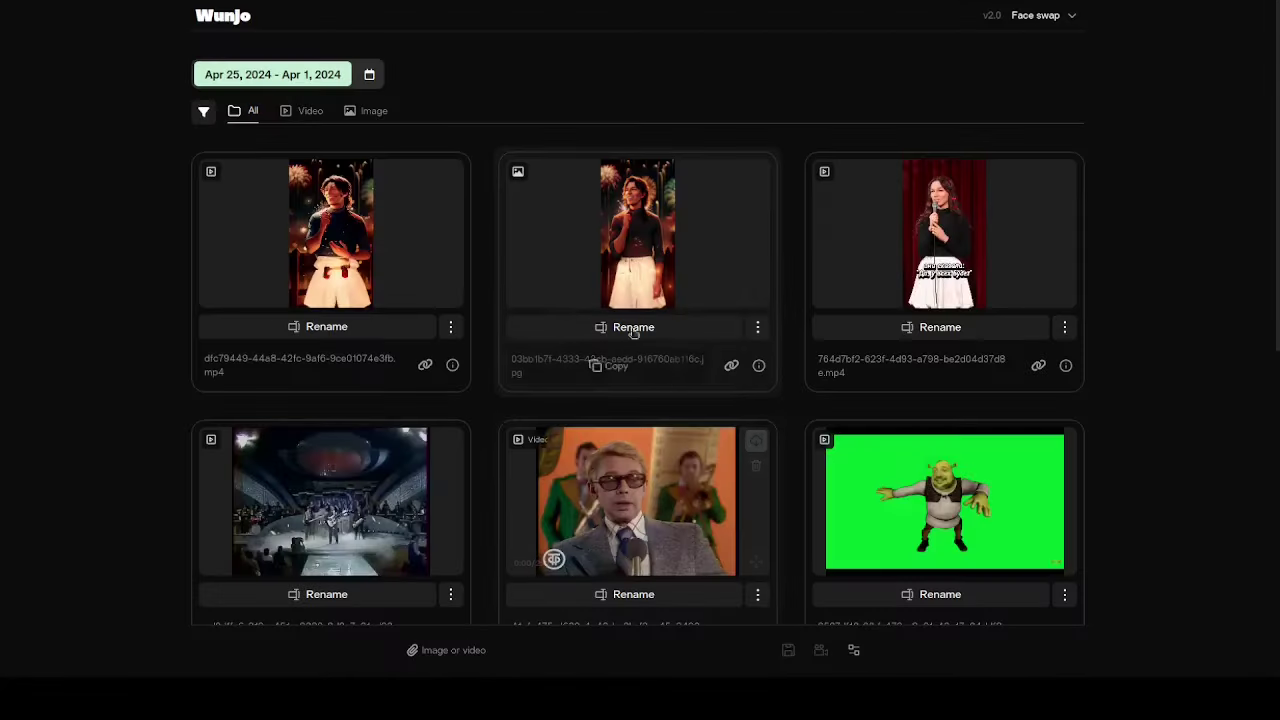
left_click(369, 75)
left_click(735, 183)
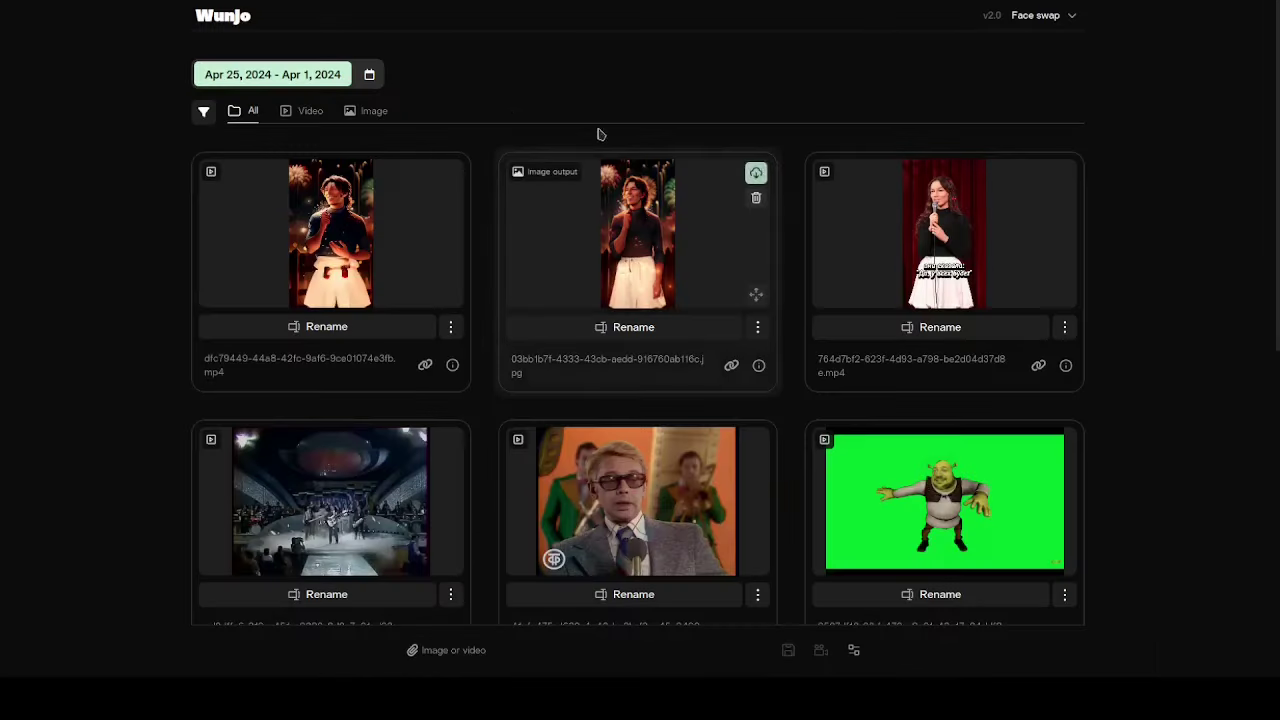
Step: View only the video and only the image items in the content list, ending on all items
left_click(308, 112)
left_click(366, 110)
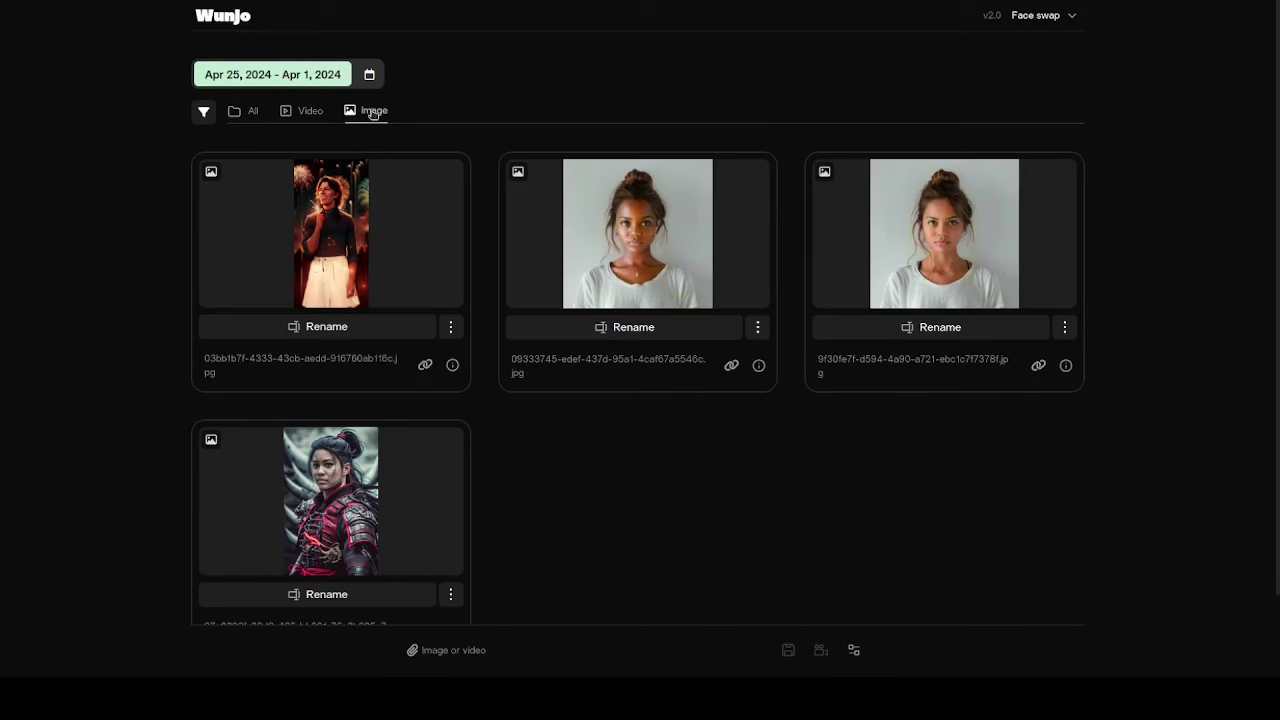
left_click(301, 118)
left_click(250, 112)
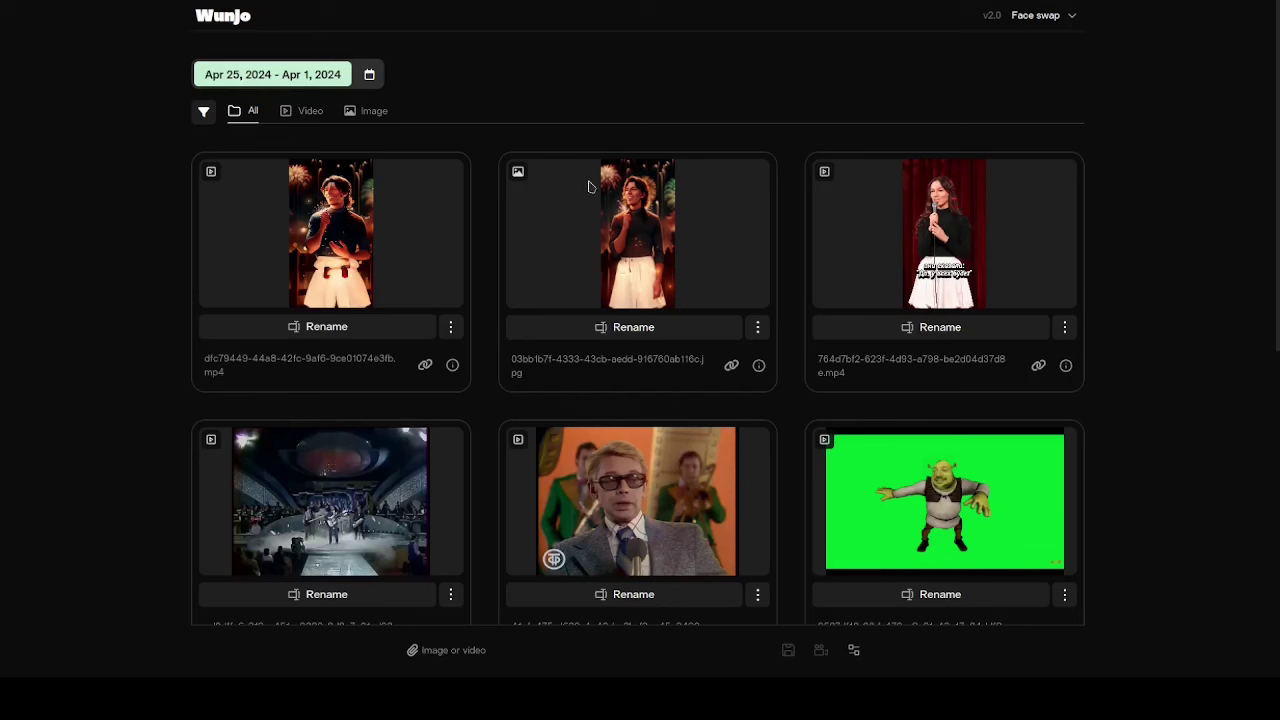
Step: Load video.mp4 from the test folder in Downloads as the face swap source
left_click(430, 652)
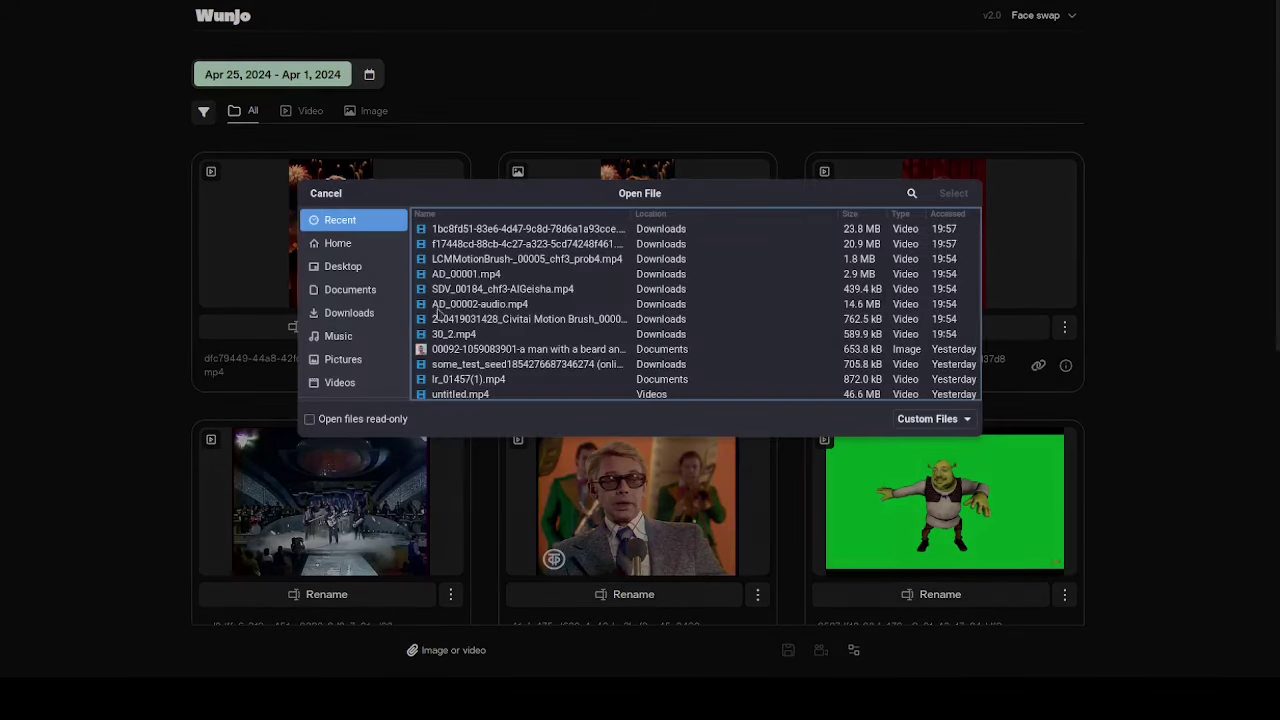
left_click(349, 312)
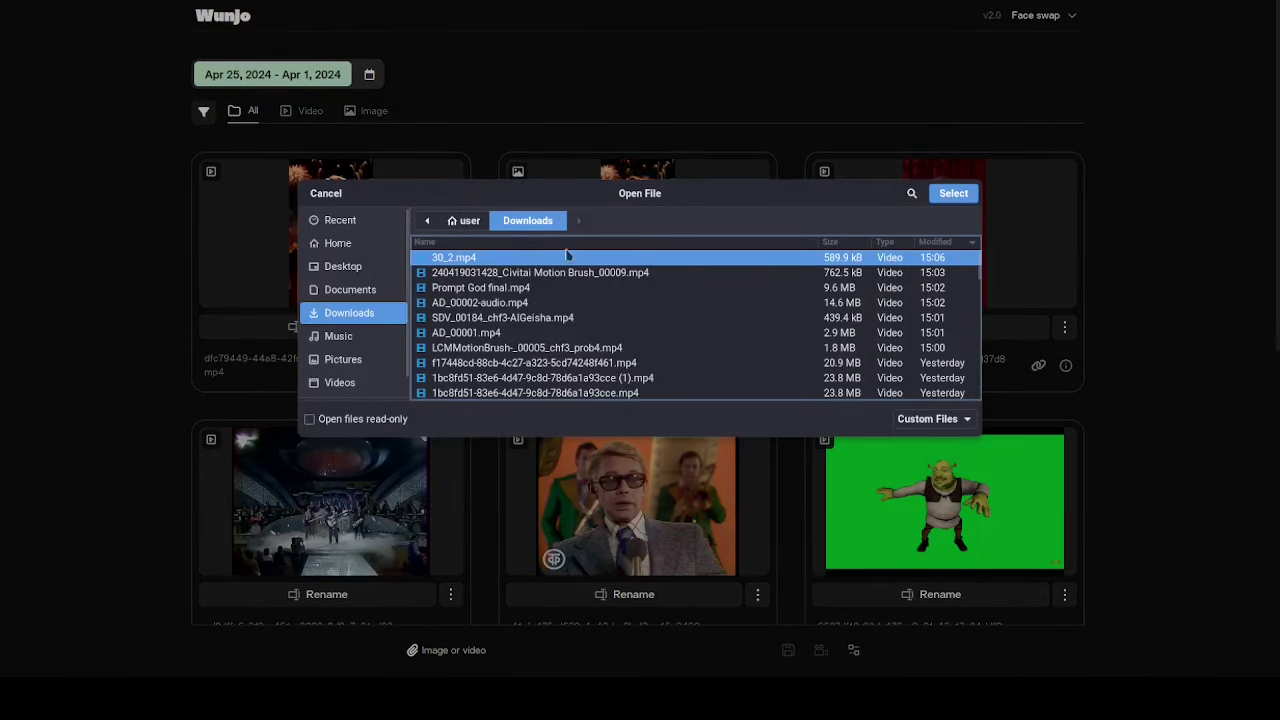
left_click_drag(980, 262, 965, 223)
left_click(932, 247)
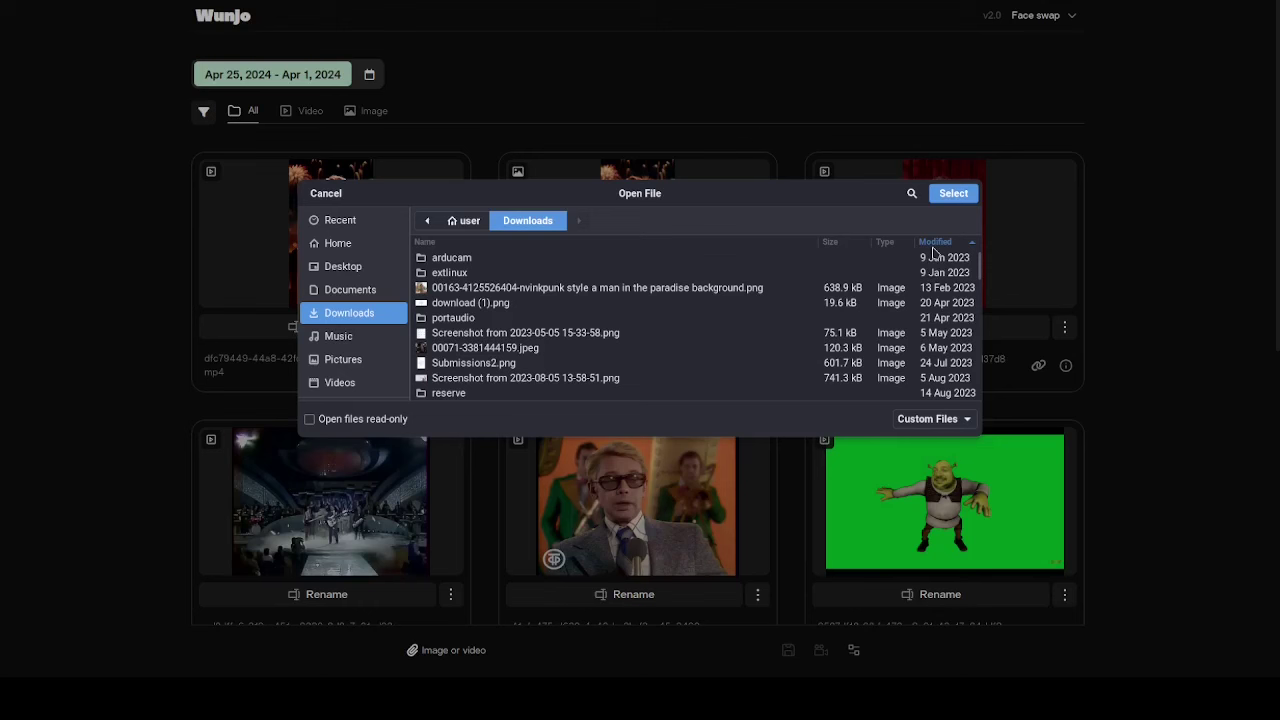
left_click(934, 243)
left_click(934, 243)
left_click_drag(981, 270, 985, 293)
scroll(982, 293, "up", 8)
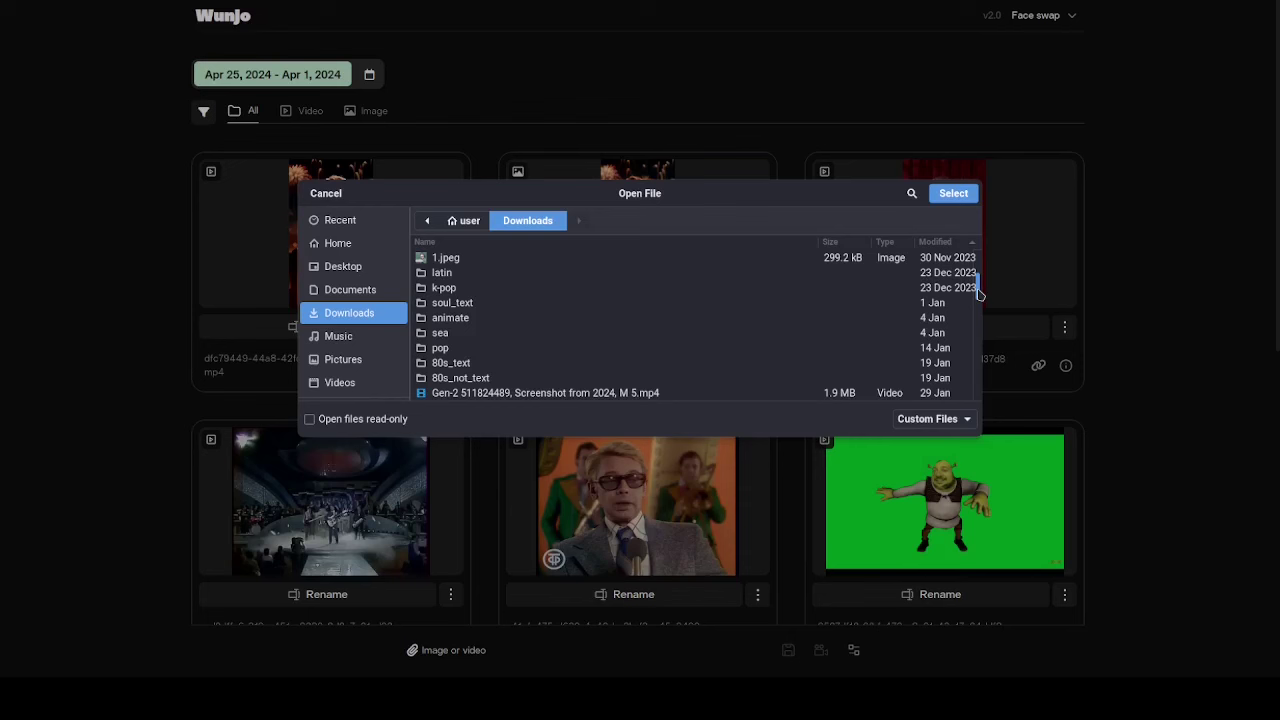
scroll(630, 362, "up", 10)
scroll(630, 362, "down", 2)
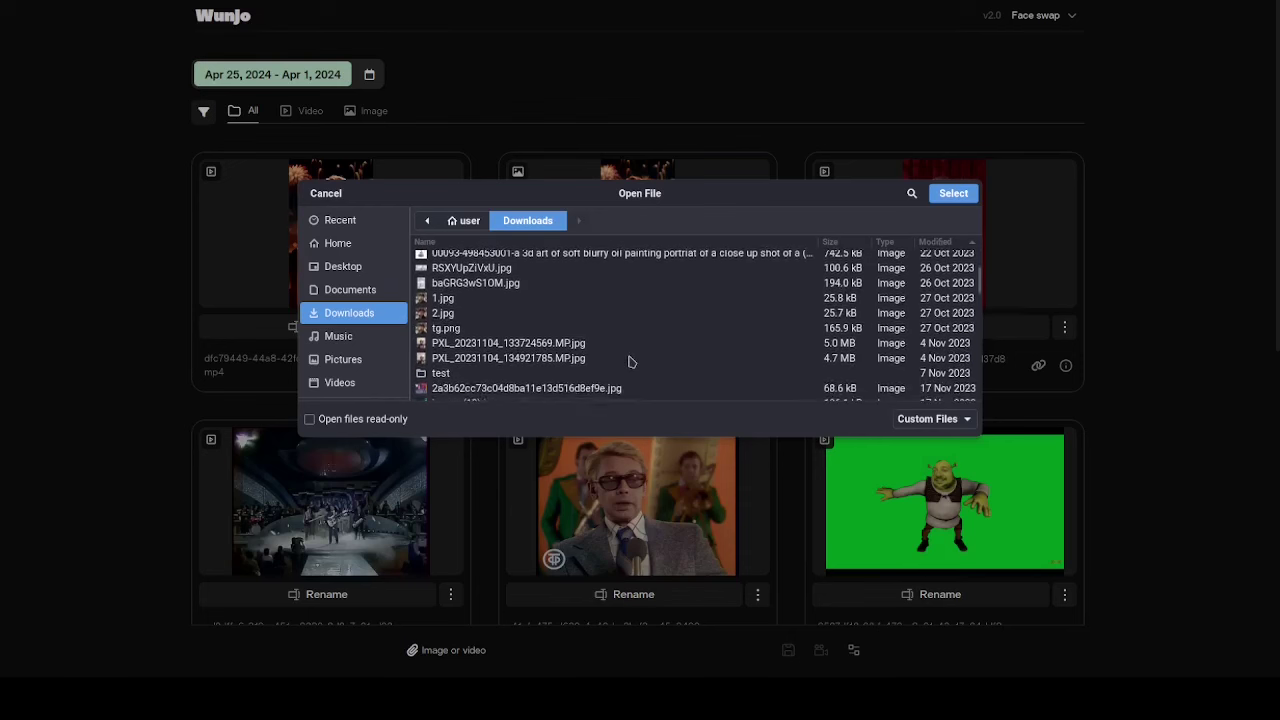
double_click(512, 380)
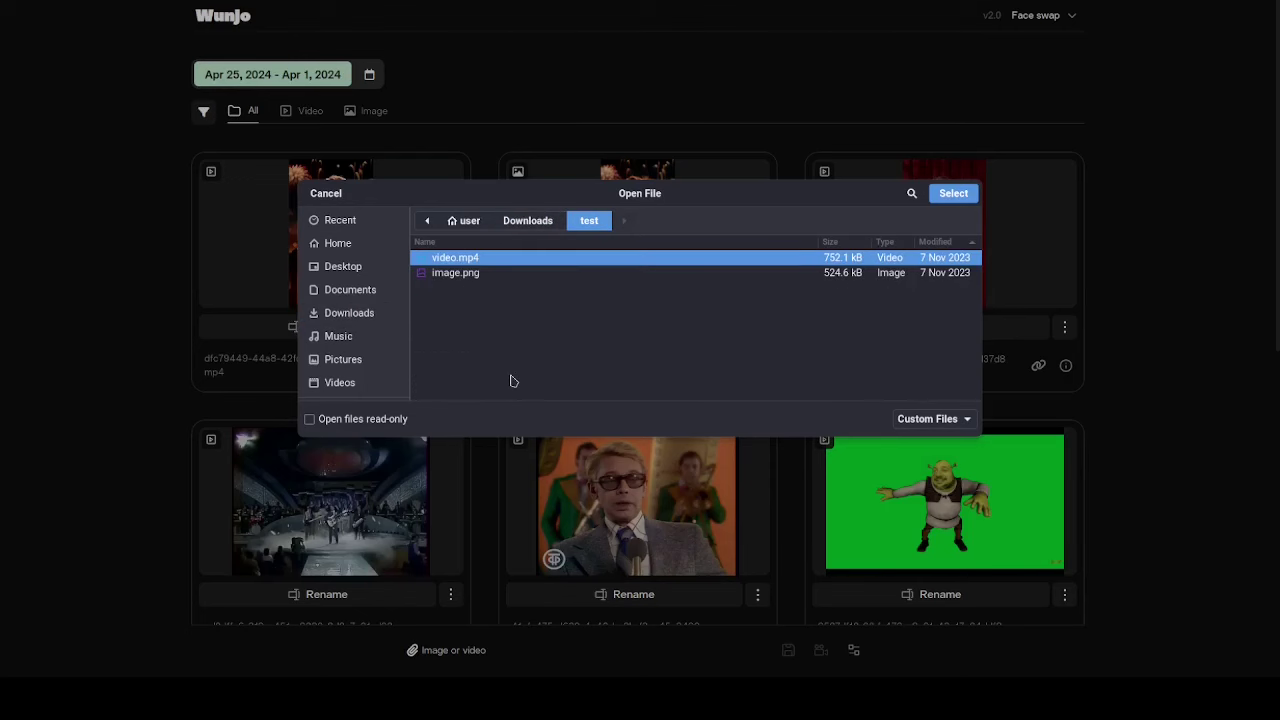
double_click(455, 259)
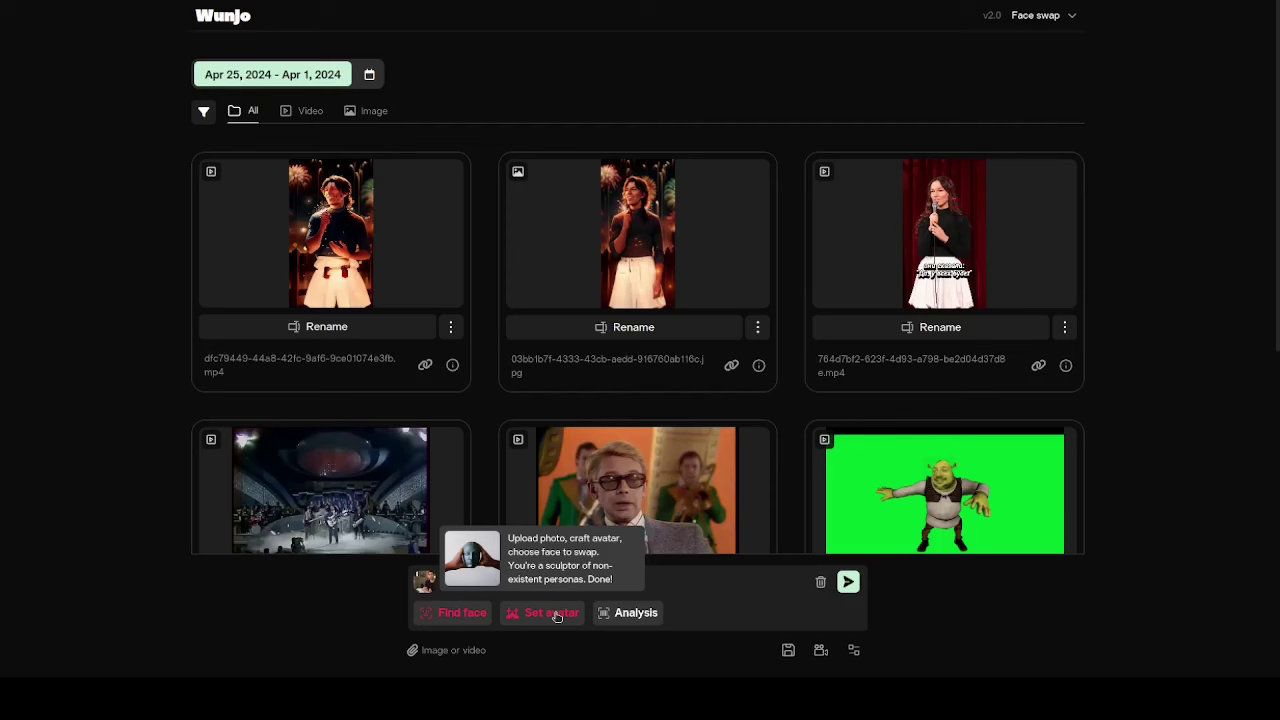
Step: Frame the man's face with the selection area and trim the start of the video to 1.86 seconds
left_click(466, 614)
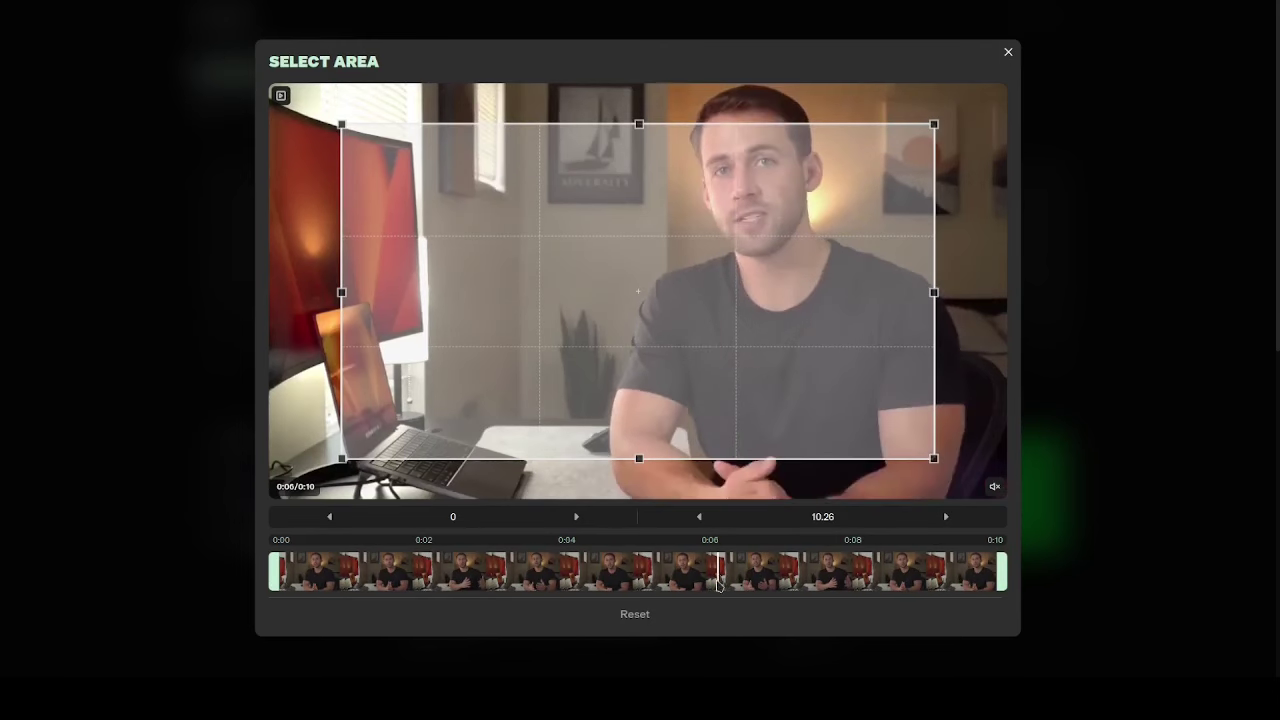
left_click_drag(342, 458, 846, 206)
left_click_drag(897, 163, 743, 174)
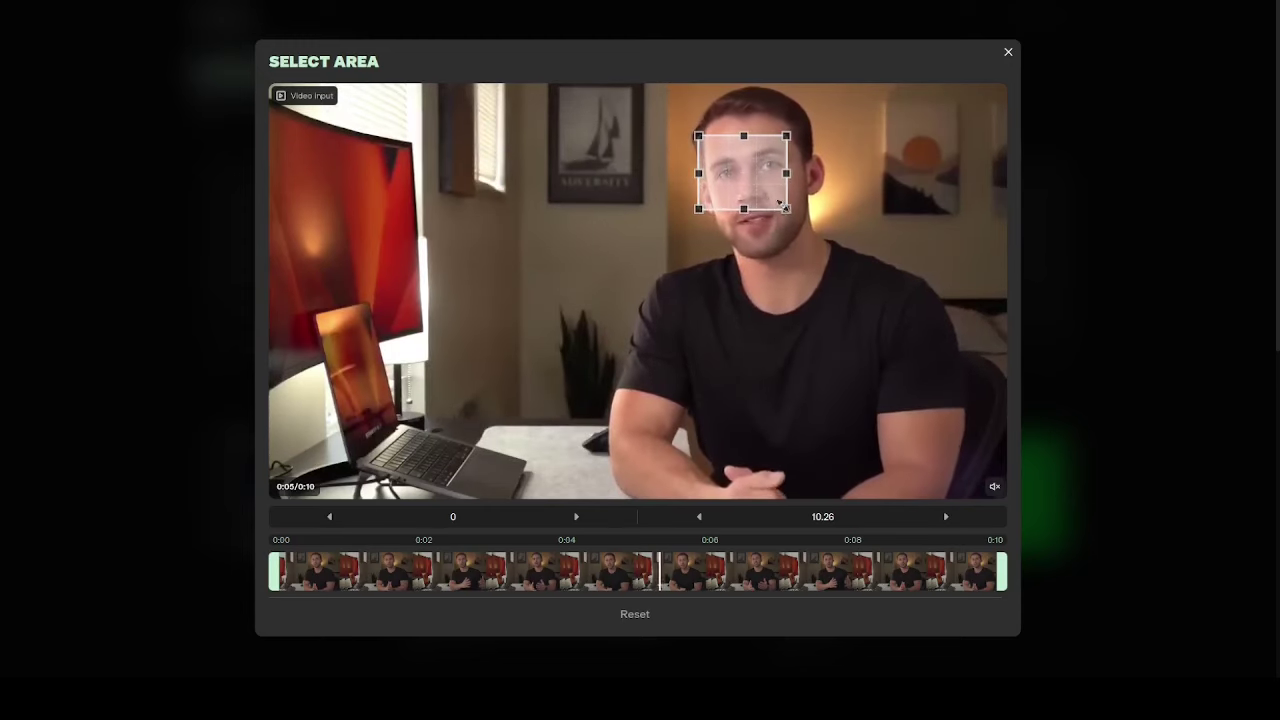
left_click_drag(786, 223, 814, 234)
left_click(419, 575)
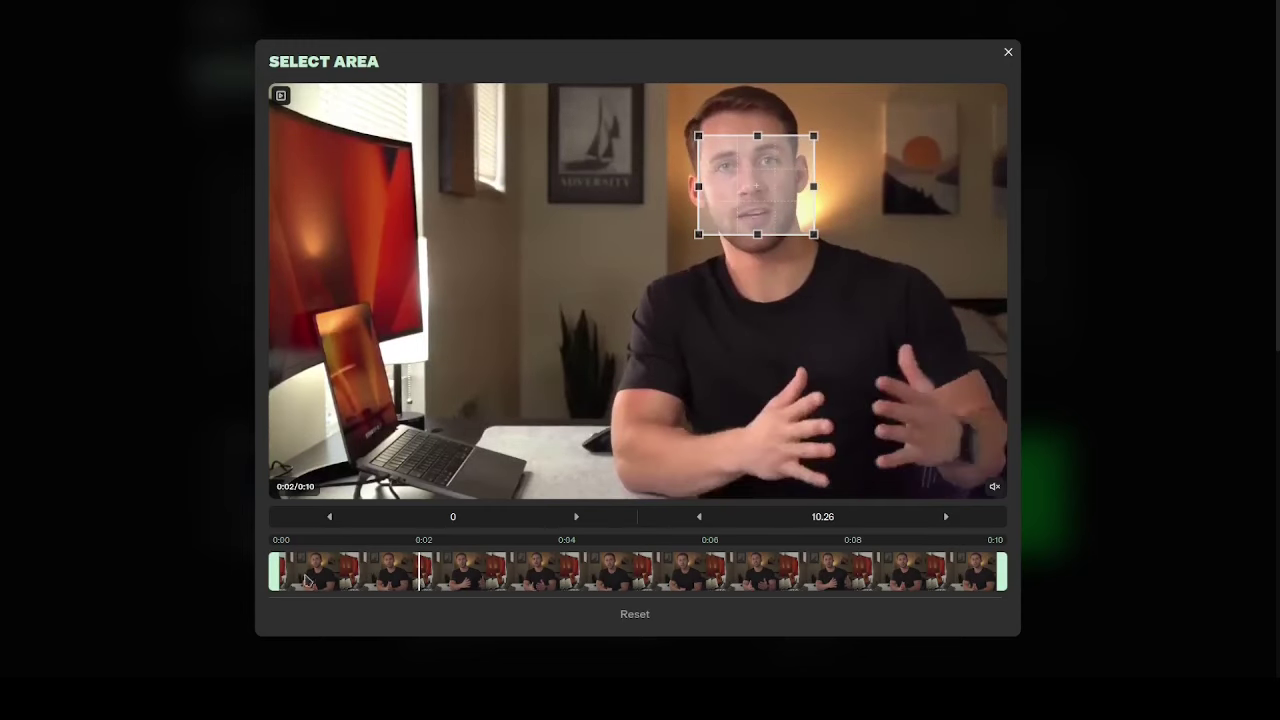
left_click_drag(276, 572, 406, 572)
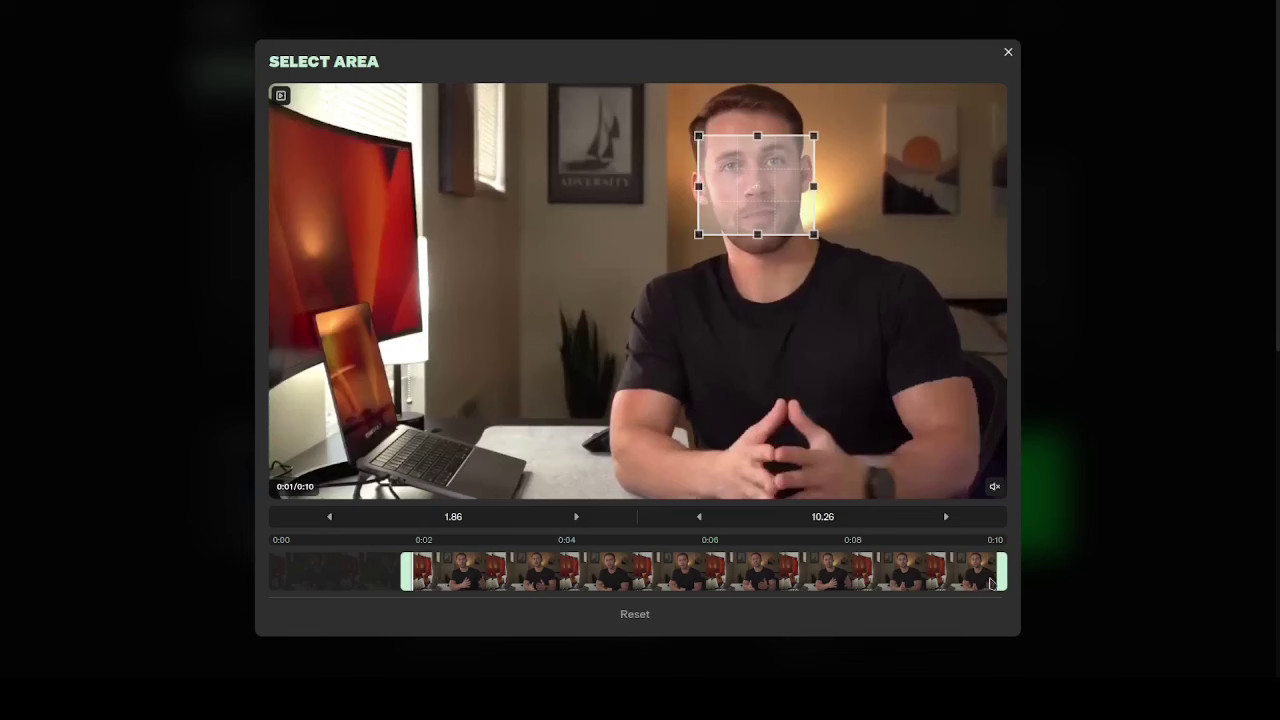
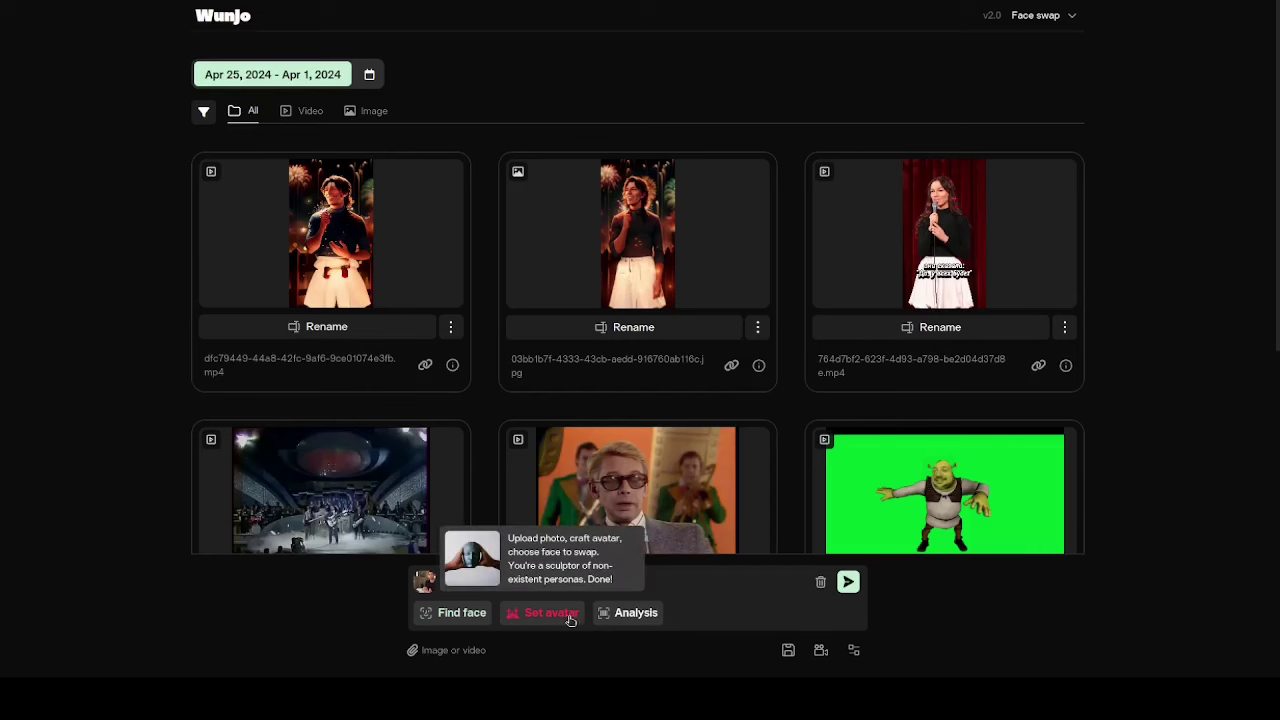
Step: Upload the recent photo of a man with a beard as the avatar and frame his face
left_click(566, 615)
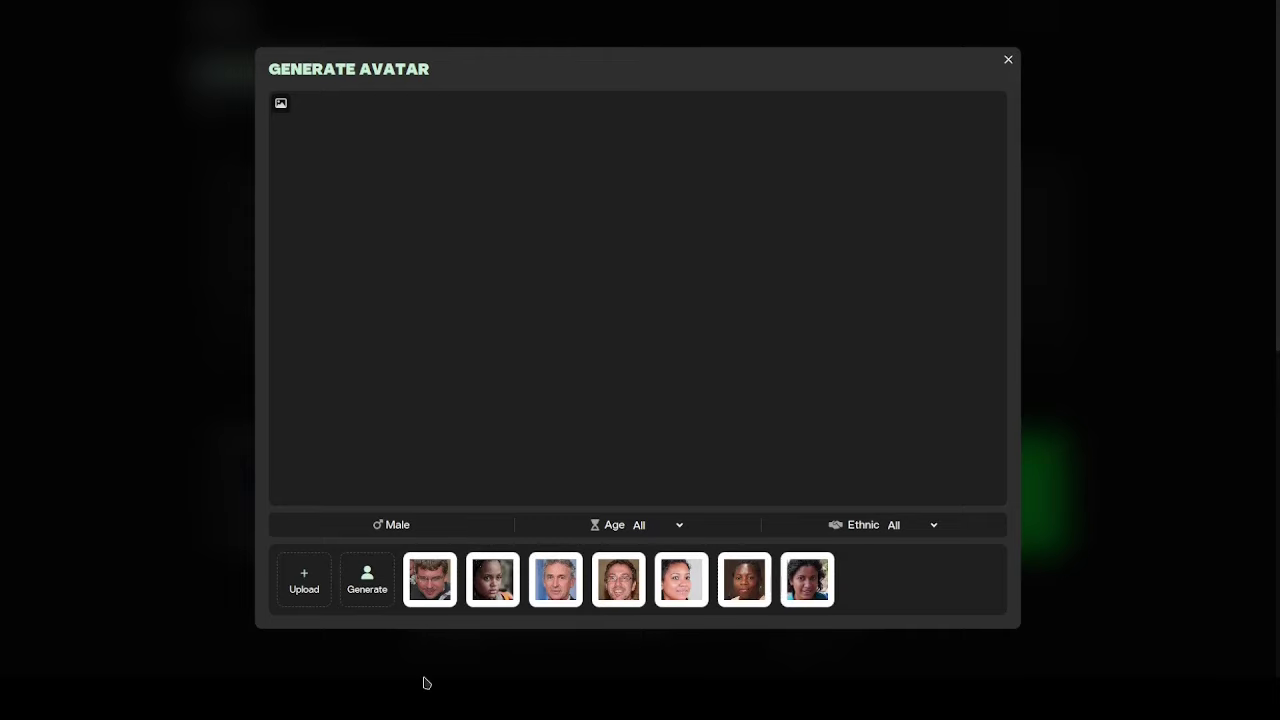
left_click(326, 600)
left_click(455, 232)
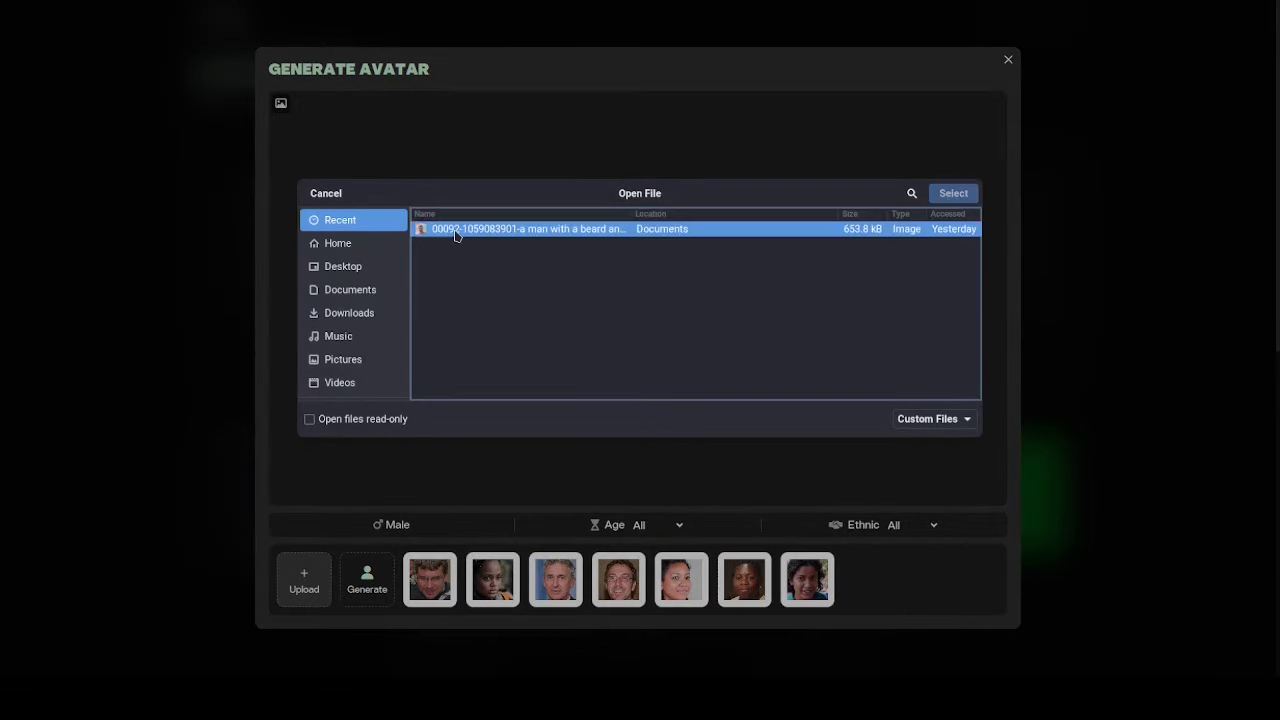
double_click(455, 232)
left_click_drag(667, 329, 724, 362)
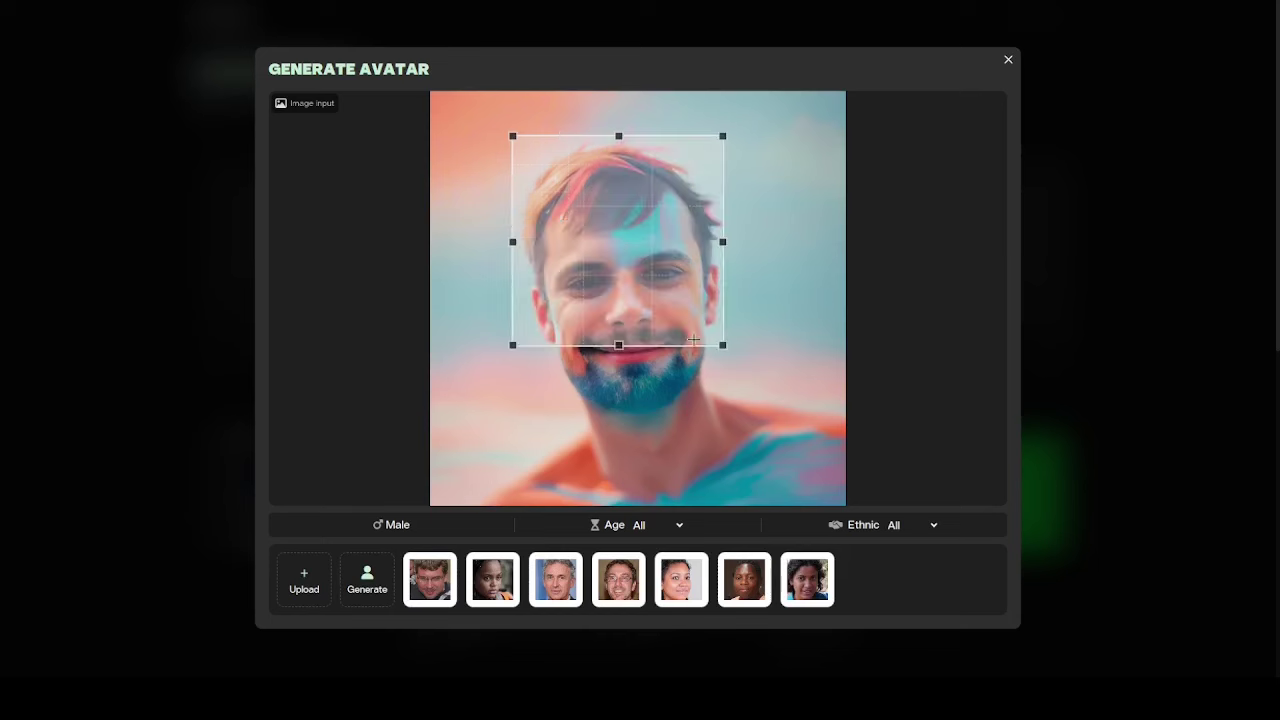
left_click_drag(614, 240, 620, 289)
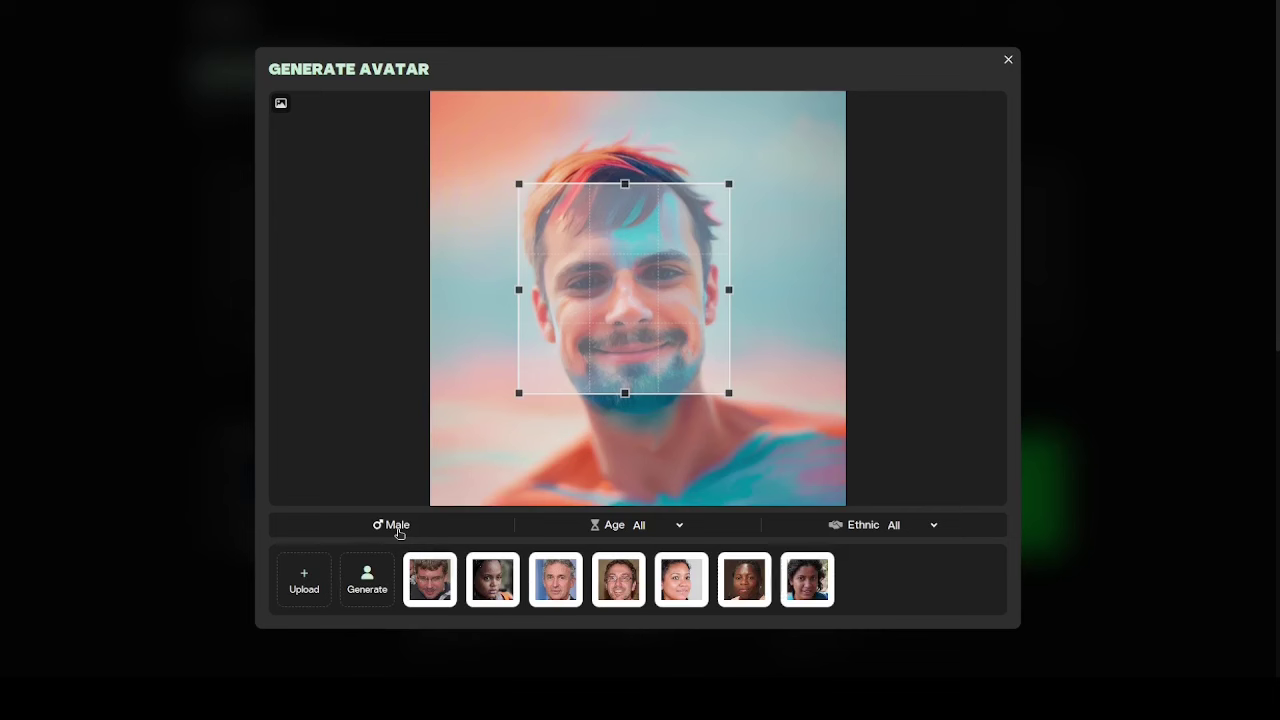
Step: Generate a new avatar with gender Female, age 26-35 and ethnic group Indian
left_click(399, 530)
left_click(694, 527)
left_click(645, 586)
left_click(933, 528)
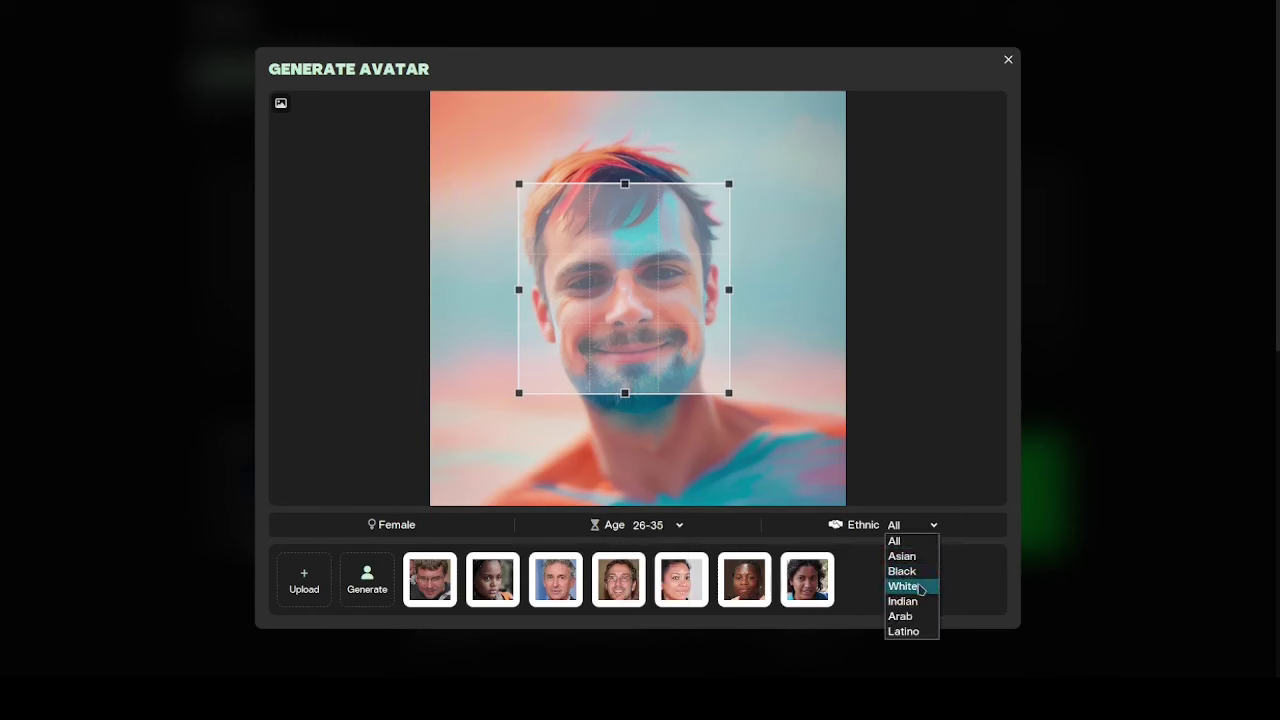
left_click(899, 606)
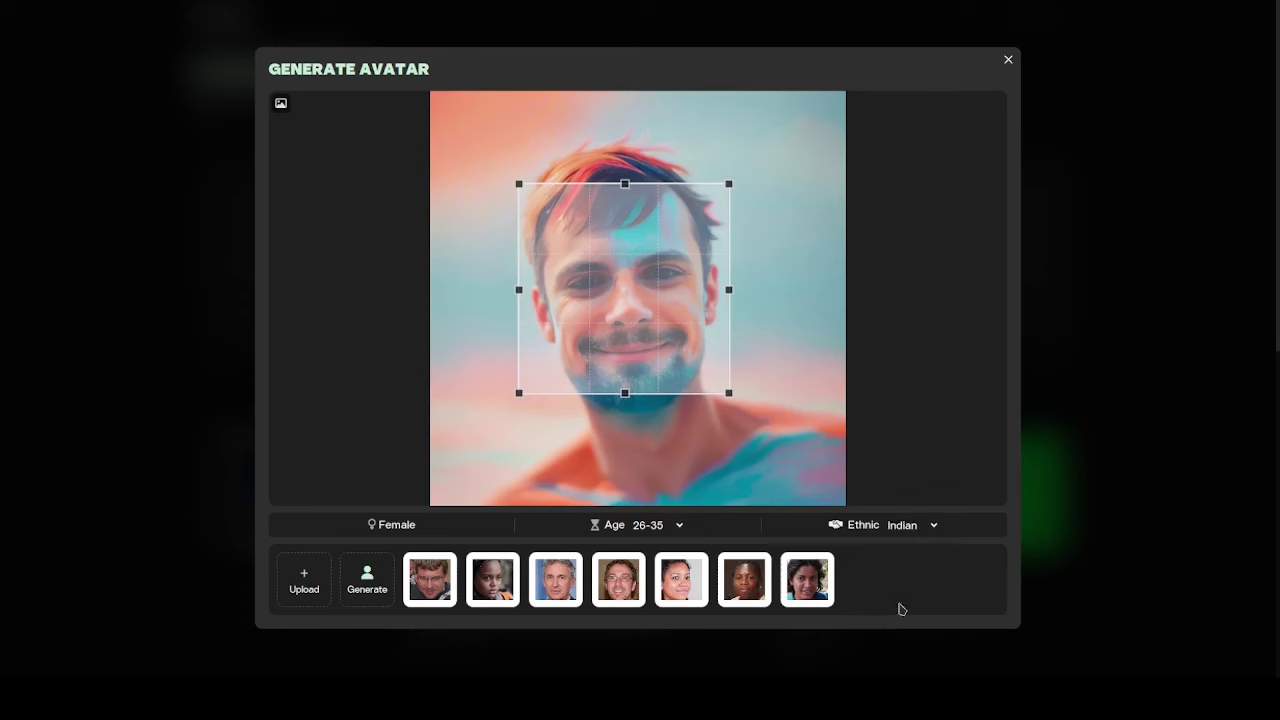
left_click(370, 572)
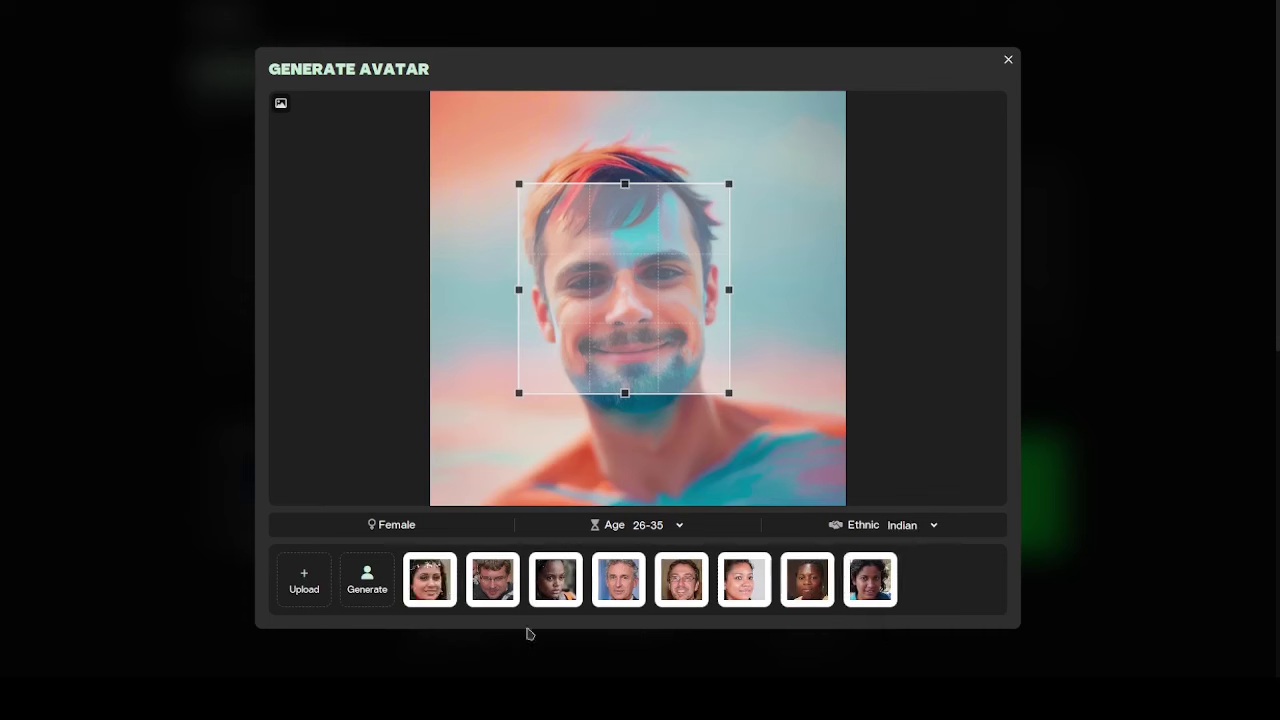
Step: Choose the newly generated woman's portrait as the avatar and enlarge the selection area to cover her whole face
left_click(442, 568)
left_click_drag(640, 284, 533, 156)
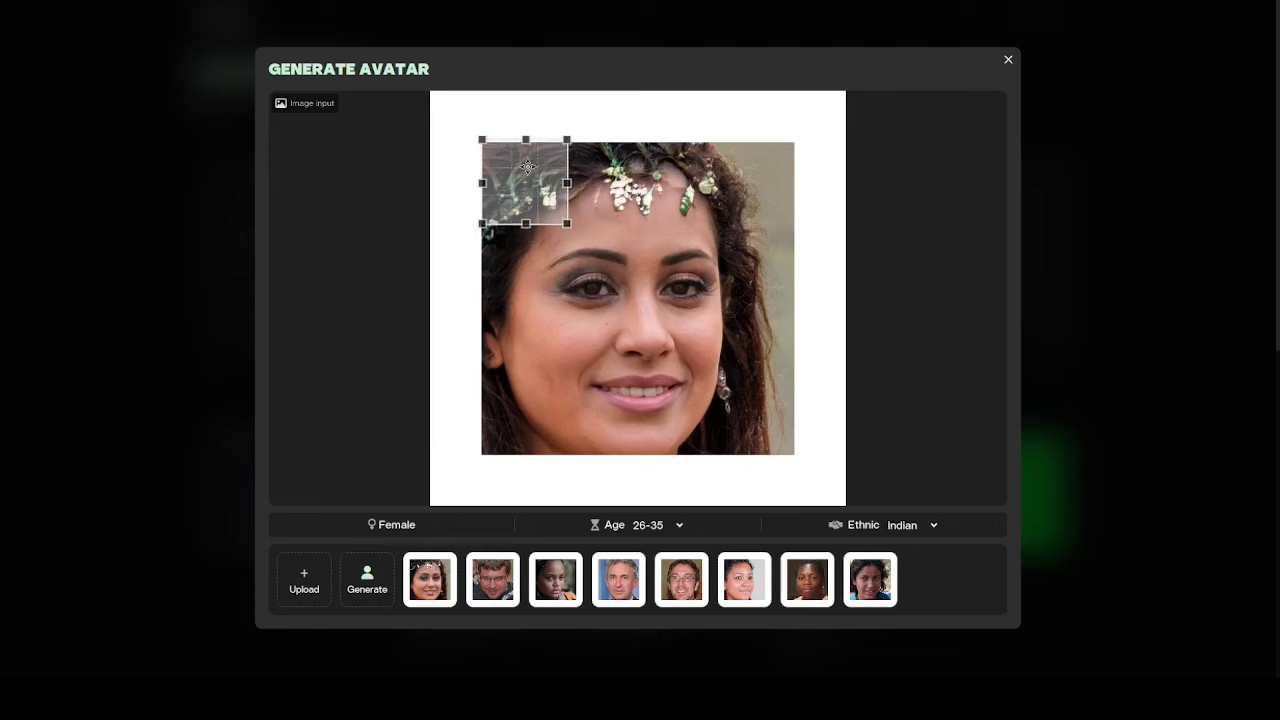
left_click_drag(573, 213, 836, 435)
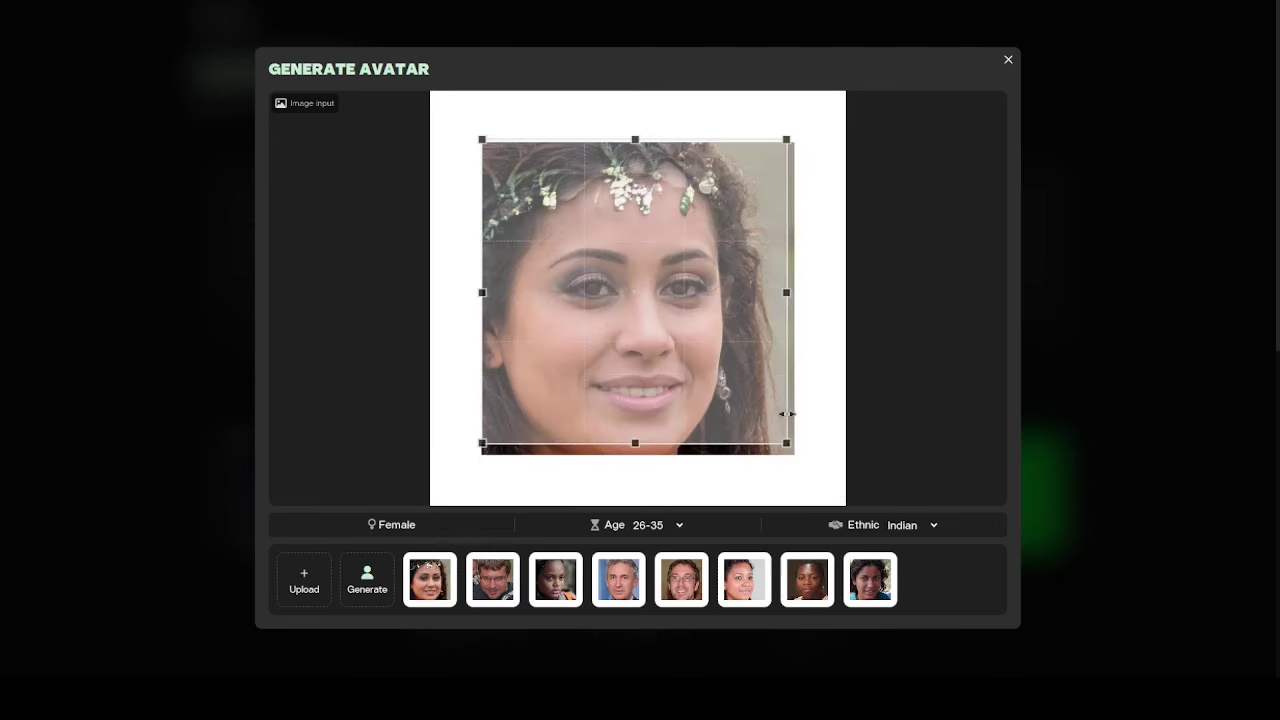
left_click(1008, 59)
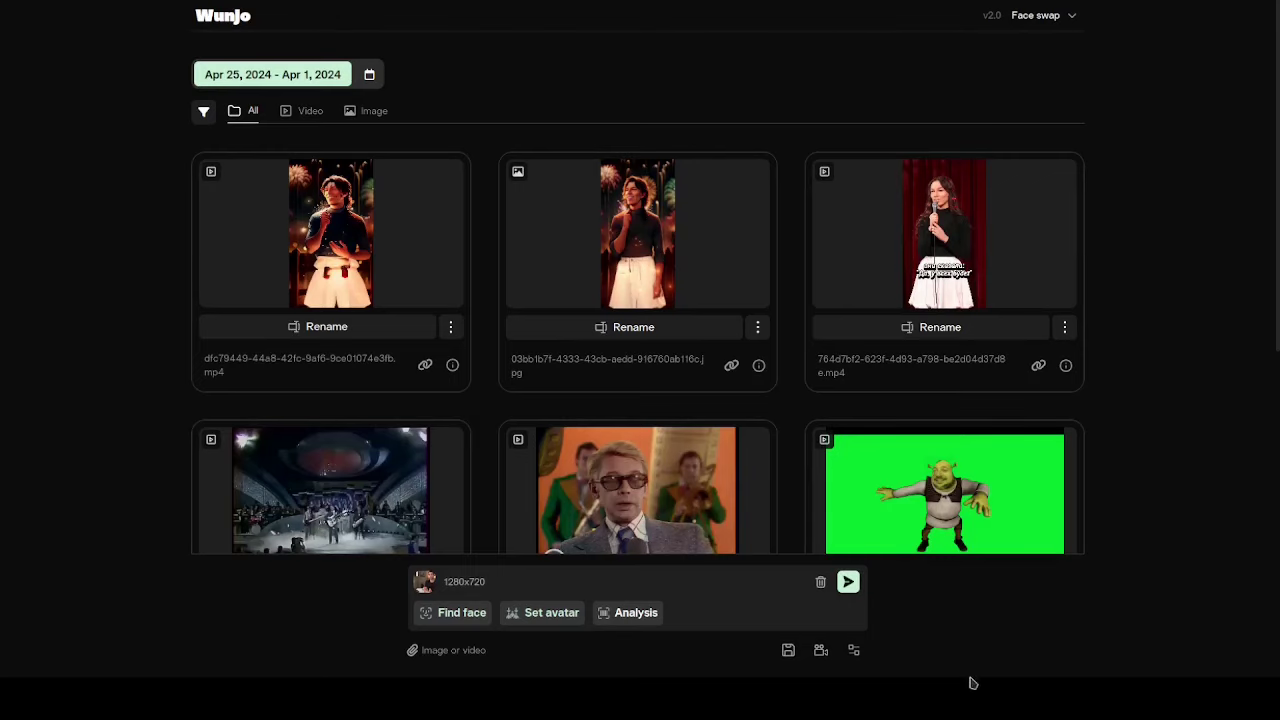
Step: Check the output filename and resize settings of the loaded video
left_click(789, 651)
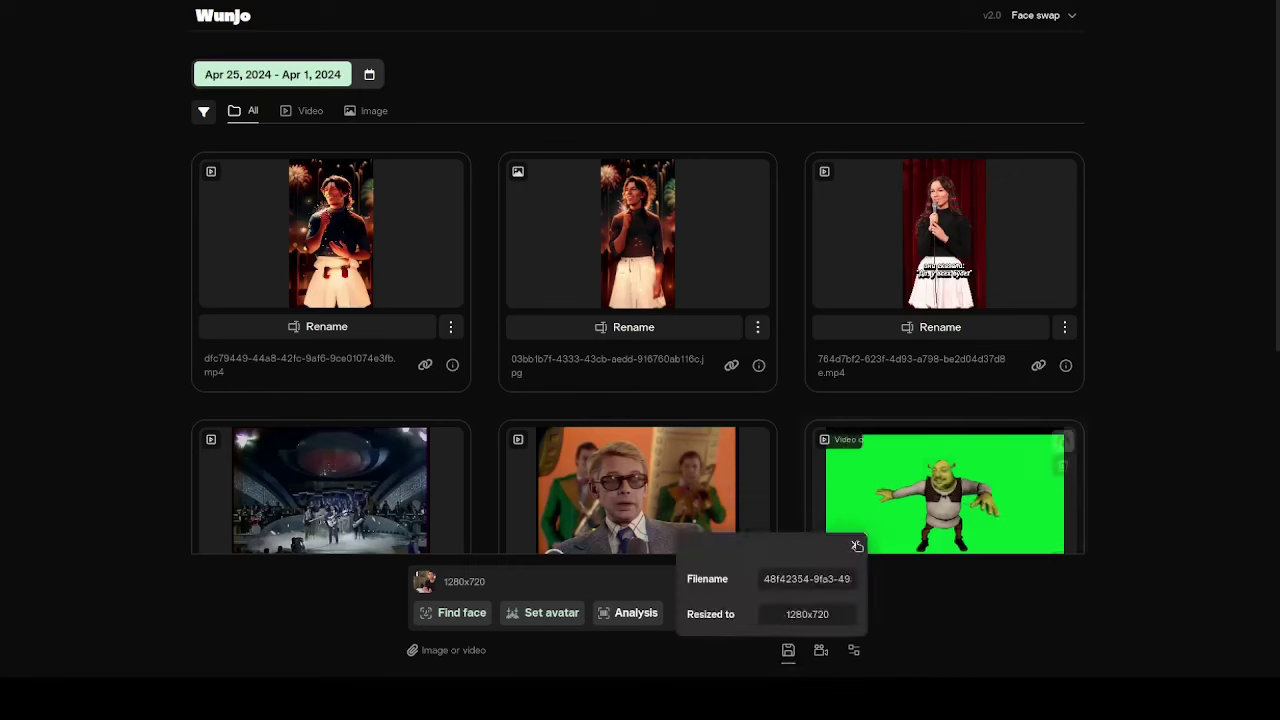
left_click_drag(775, 579, 834, 580)
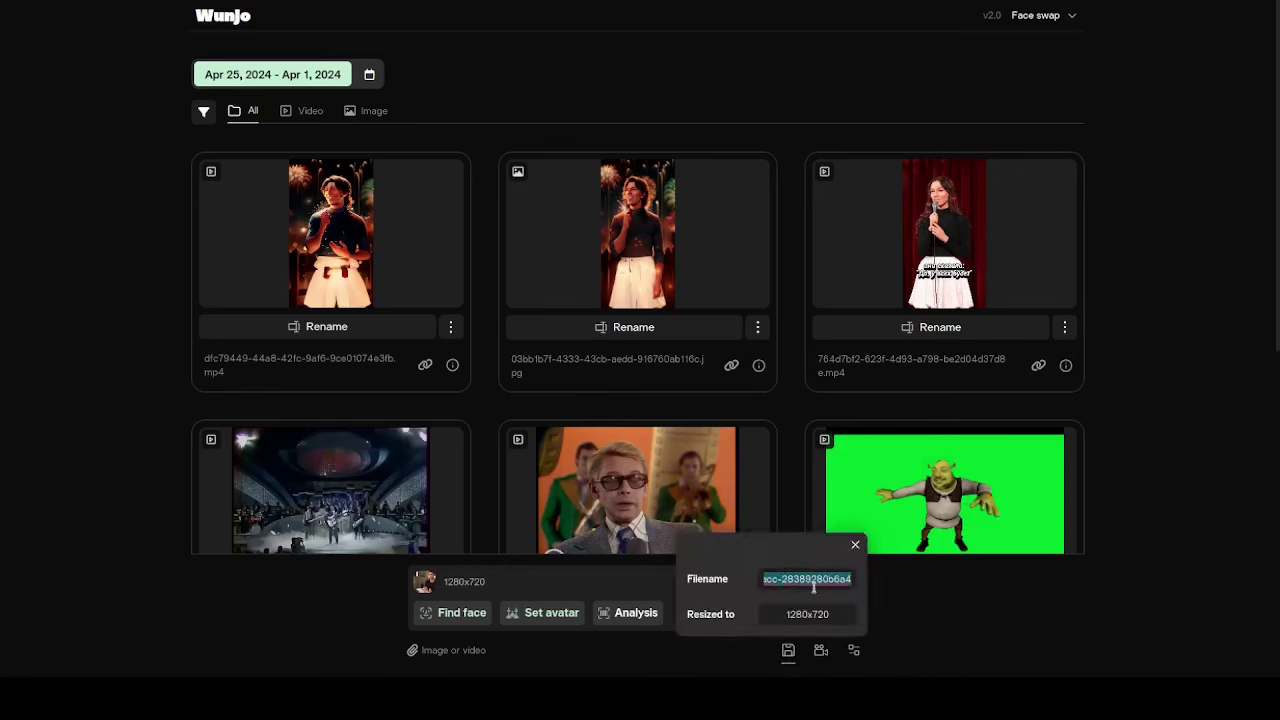
left_click_drag(699, 615, 842, 621)
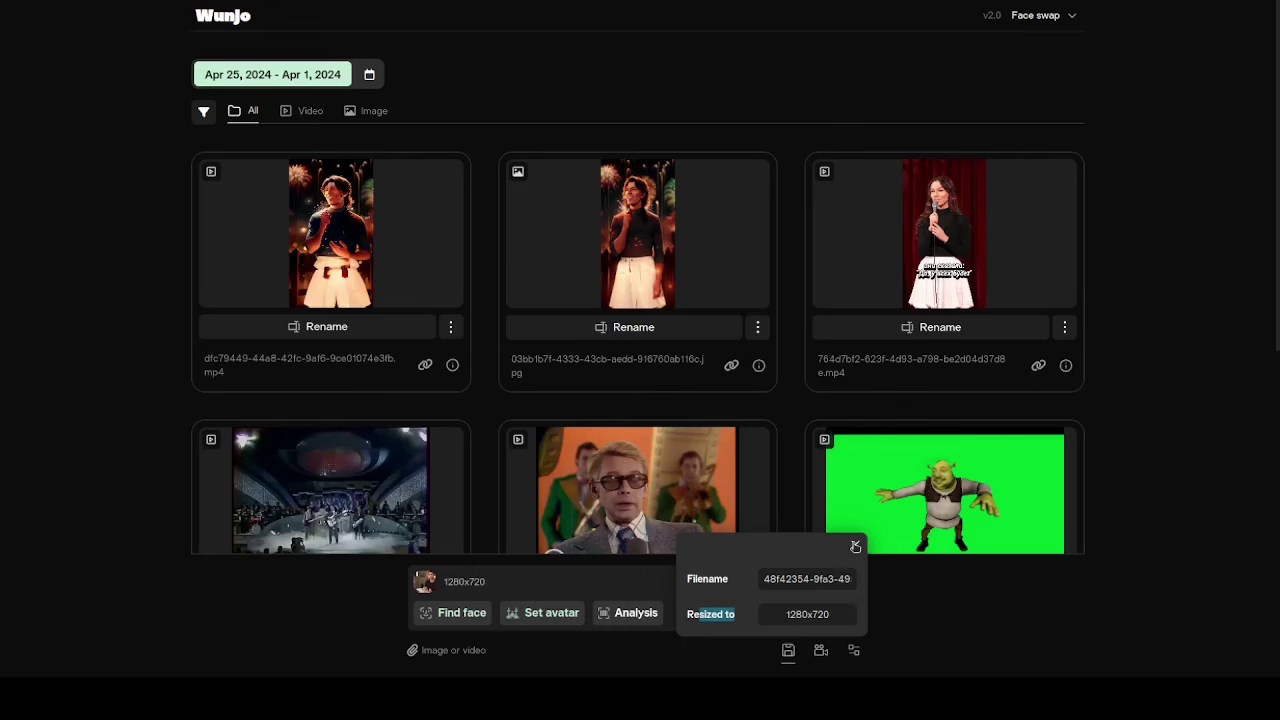
left_click(855, 546)
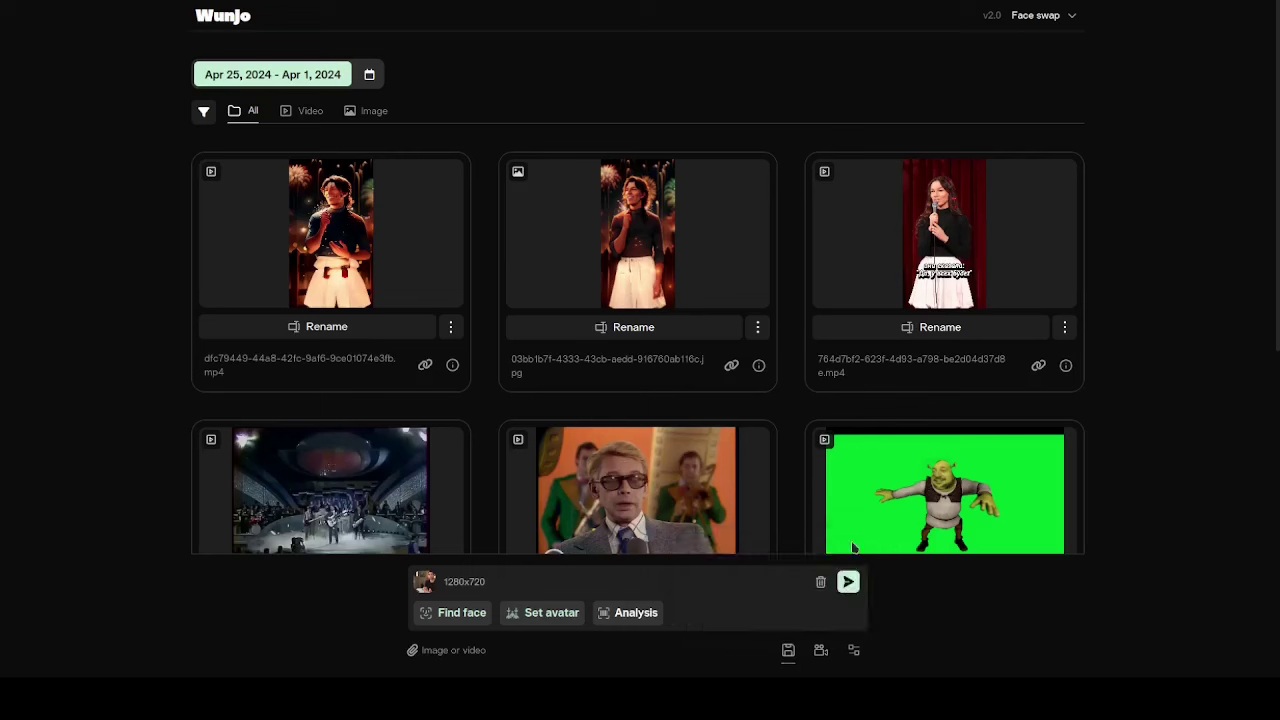
Step: Set the face discrimination factor to 5.5
left_click(823, 653)
left_click_drag(725, 583, 779, 582)
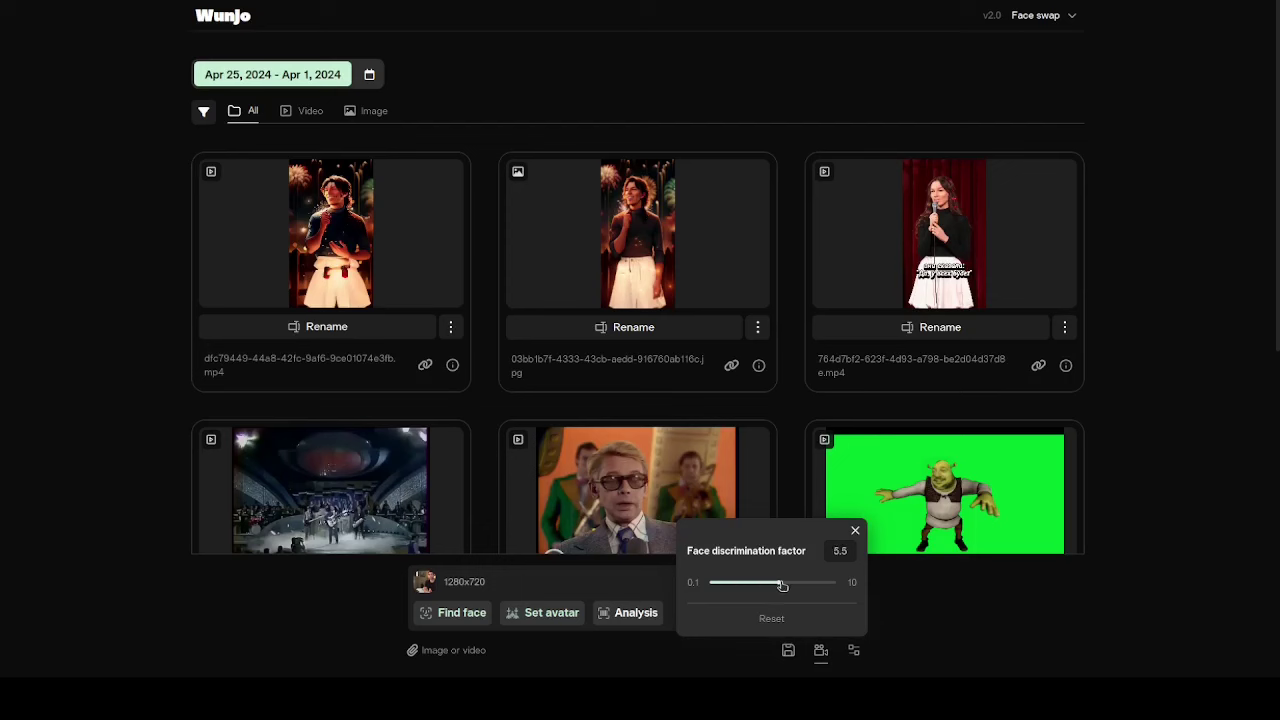
left_click(856, 532)
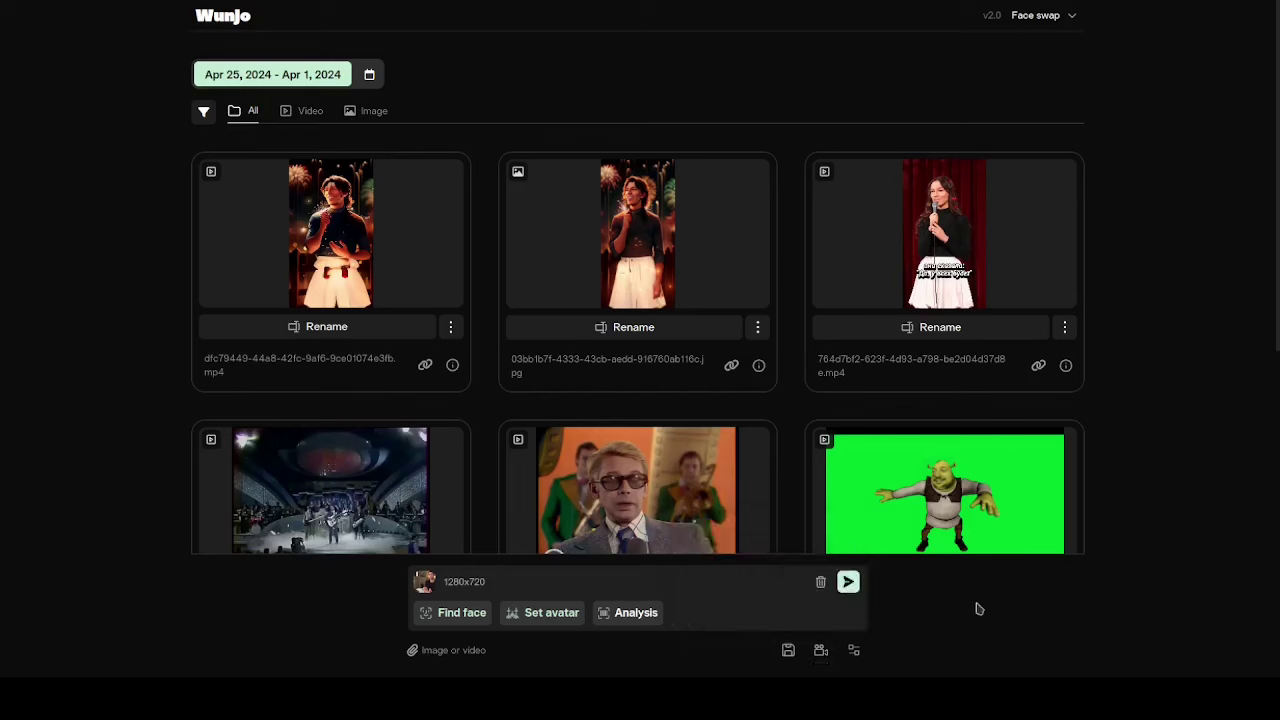
Step: Check the Gemini faces detection and replace-all-detected-faces options and start generating the face swap
left_click(854, 650)
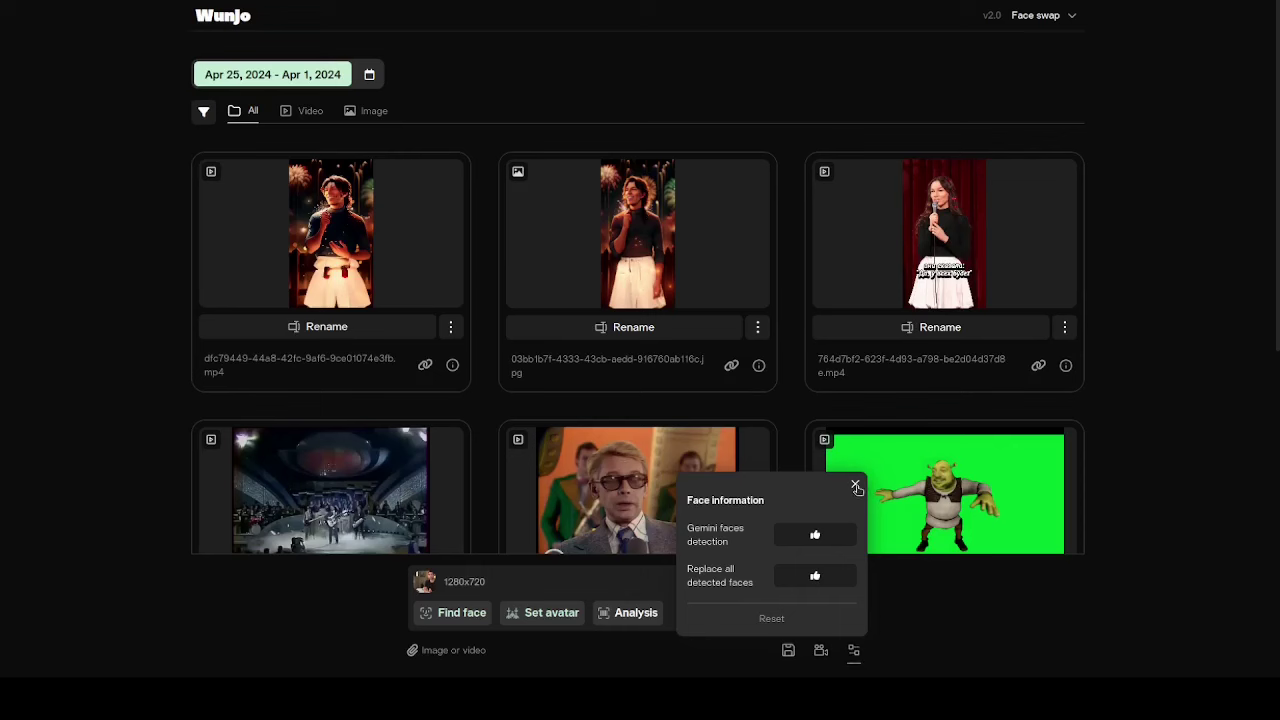
left_click(826, 544)
left_click(856, 485)
left_click(849, 582)
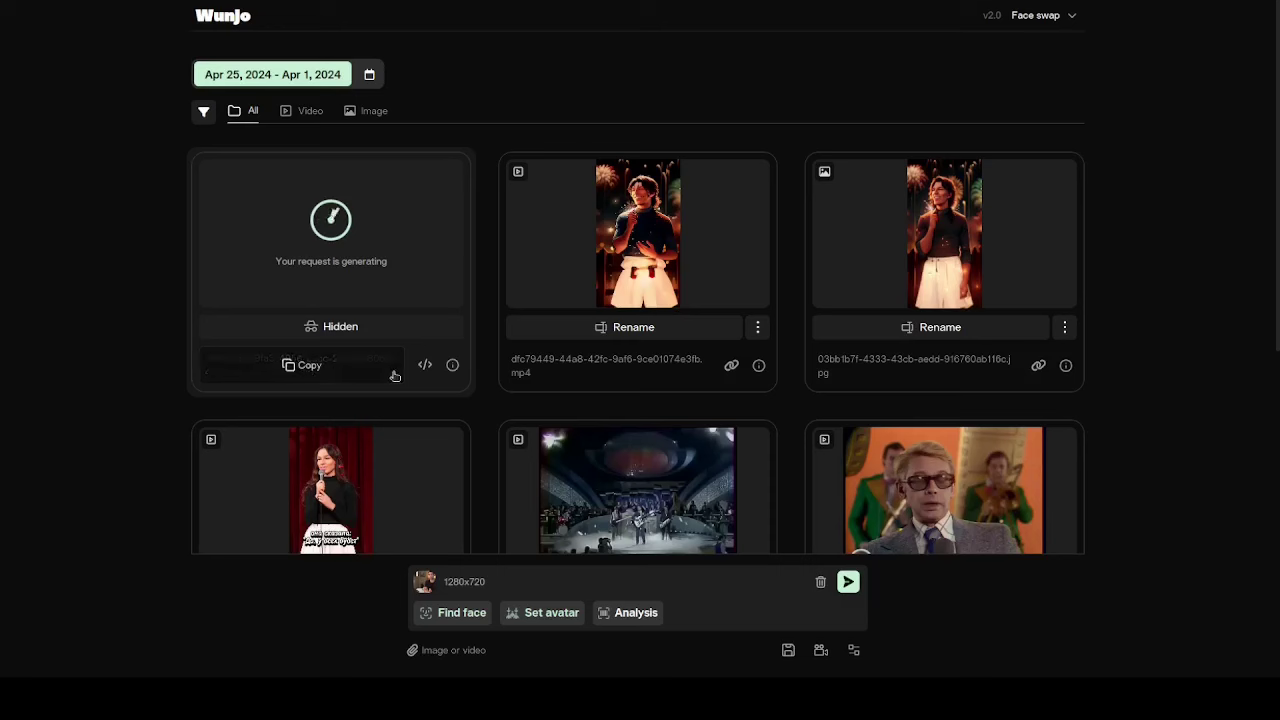
Step: View the log prompt of the generating request and the parameters of the fireworks video beside it
left_click(425, 366)
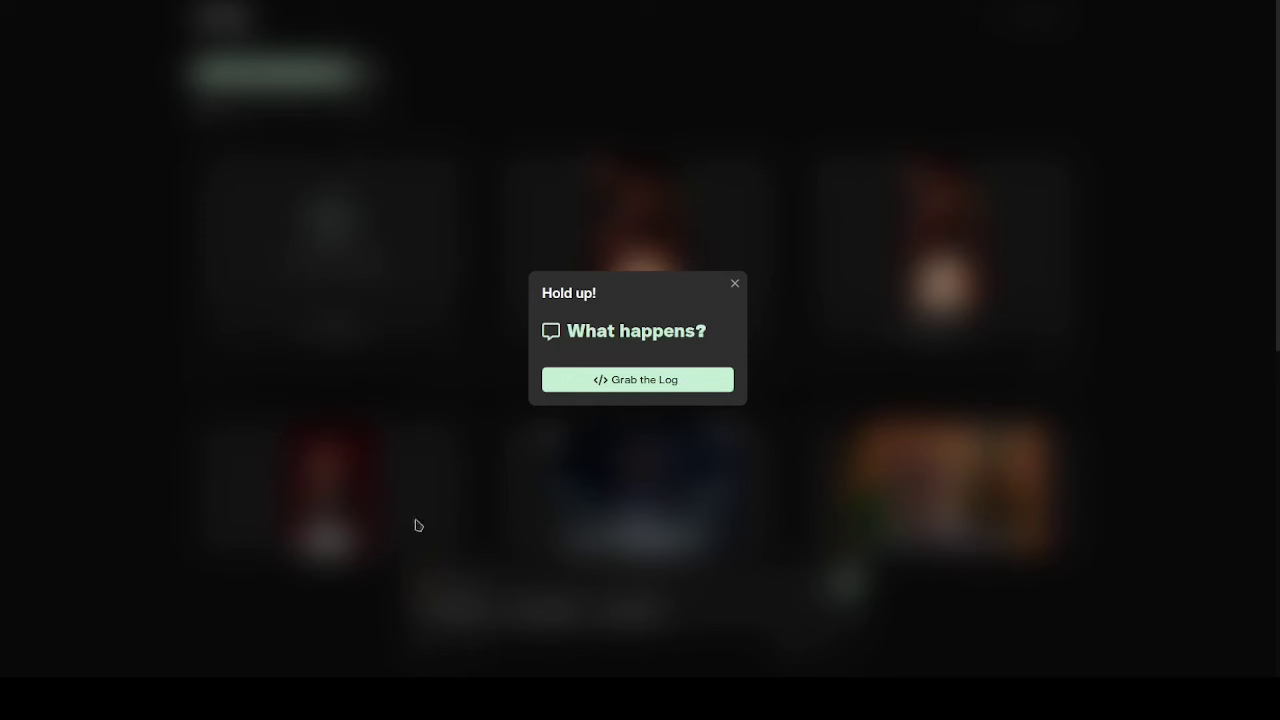
left_click(735, 284)
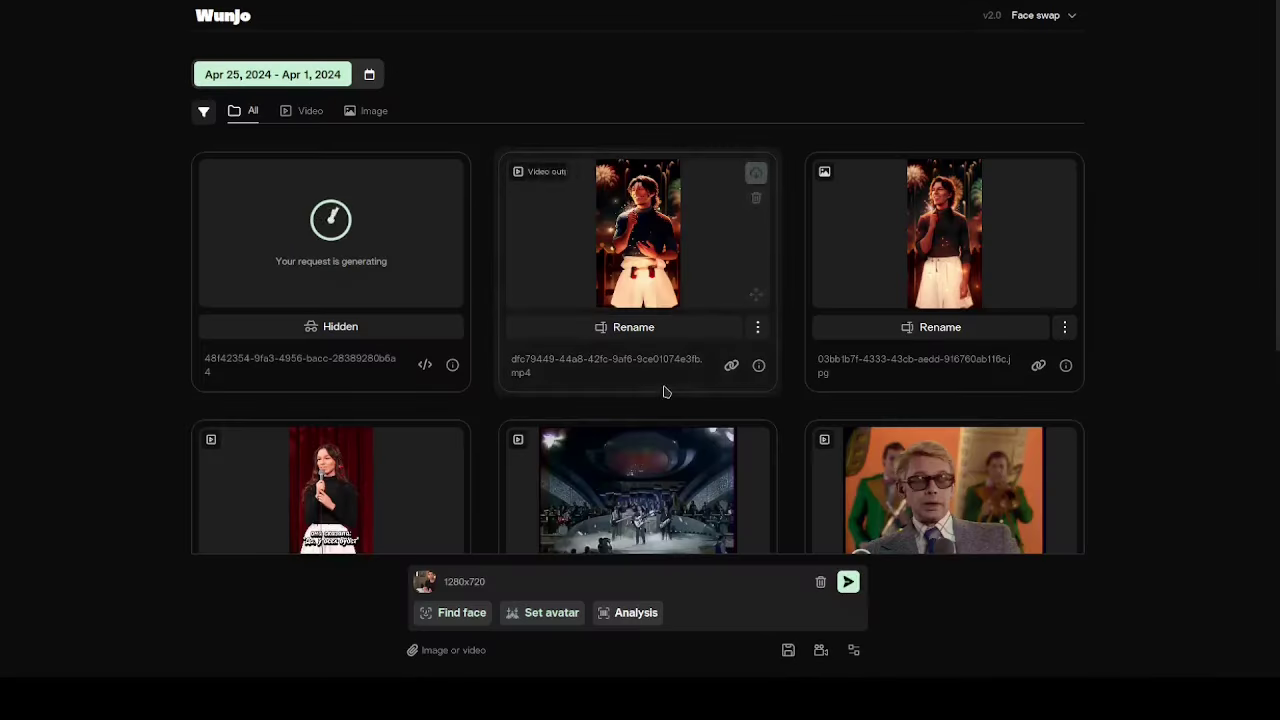
left_click(758, 365)
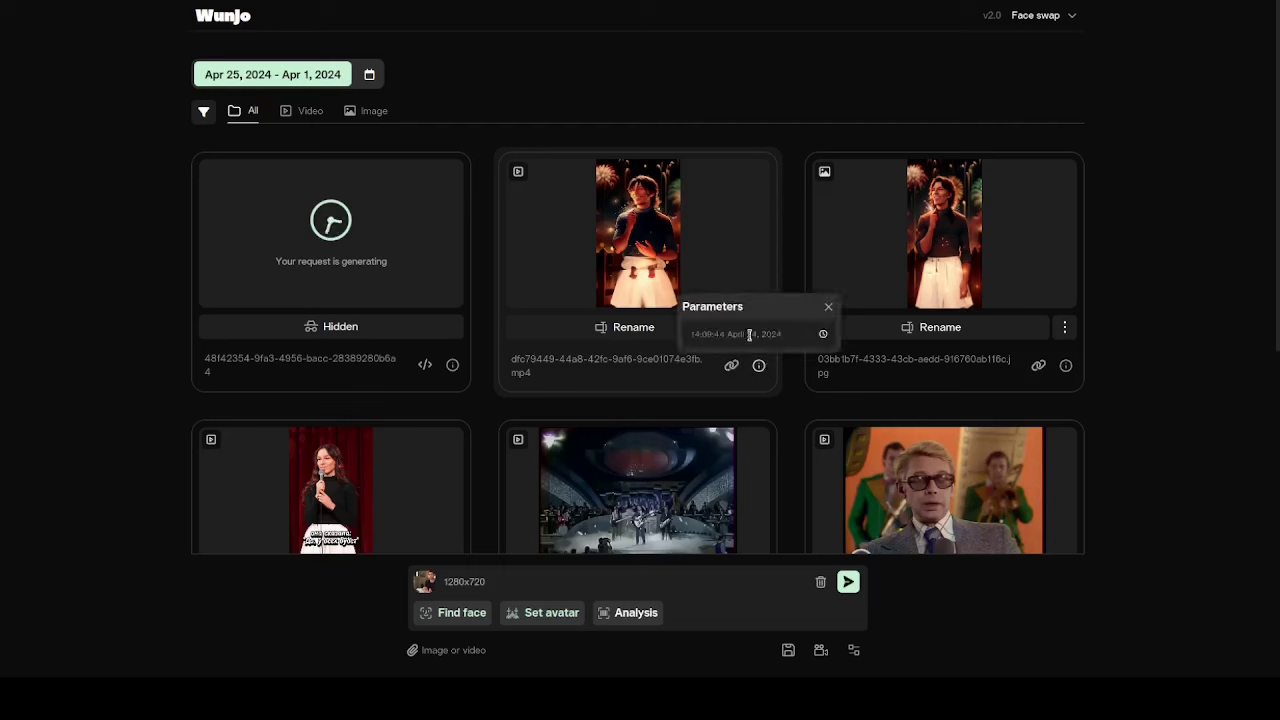
left_click(828, 308)
Step: Rename the fireworks video beside the generating request as testce01074e3fb.mp4 and load it for editing
left_click(628, 331)
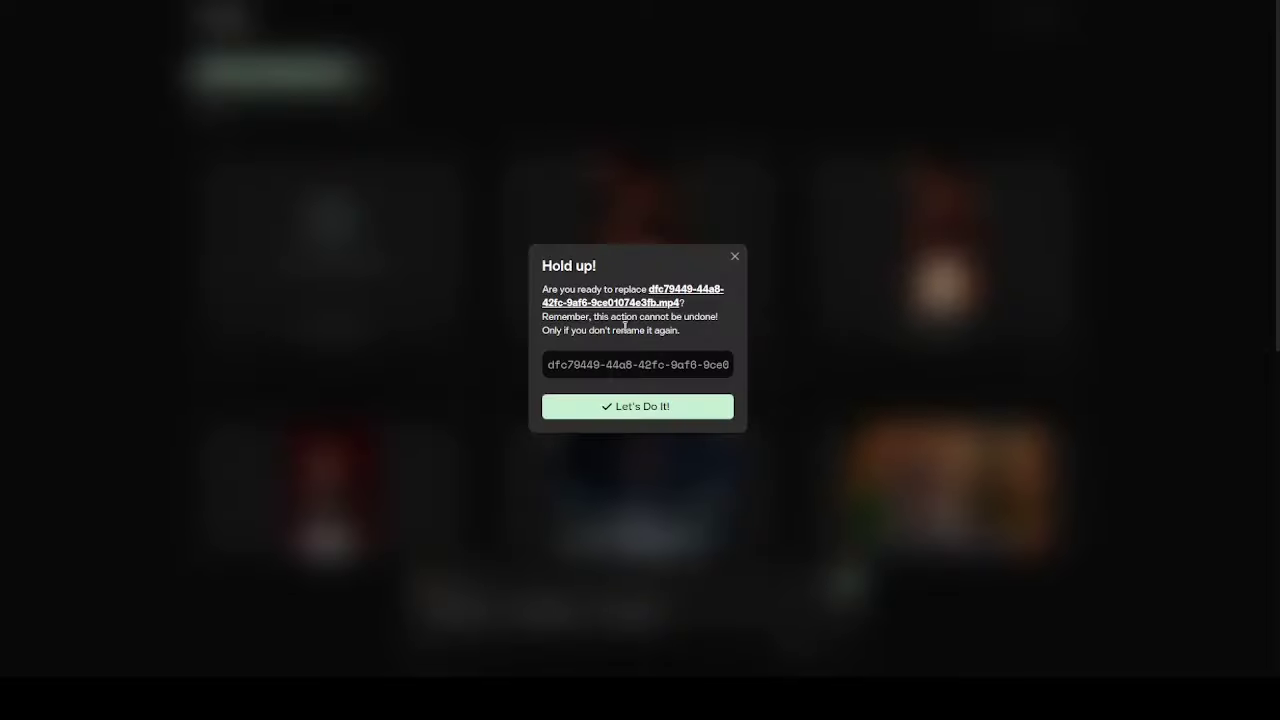
left_click_drag(712, 365, 512, 366)
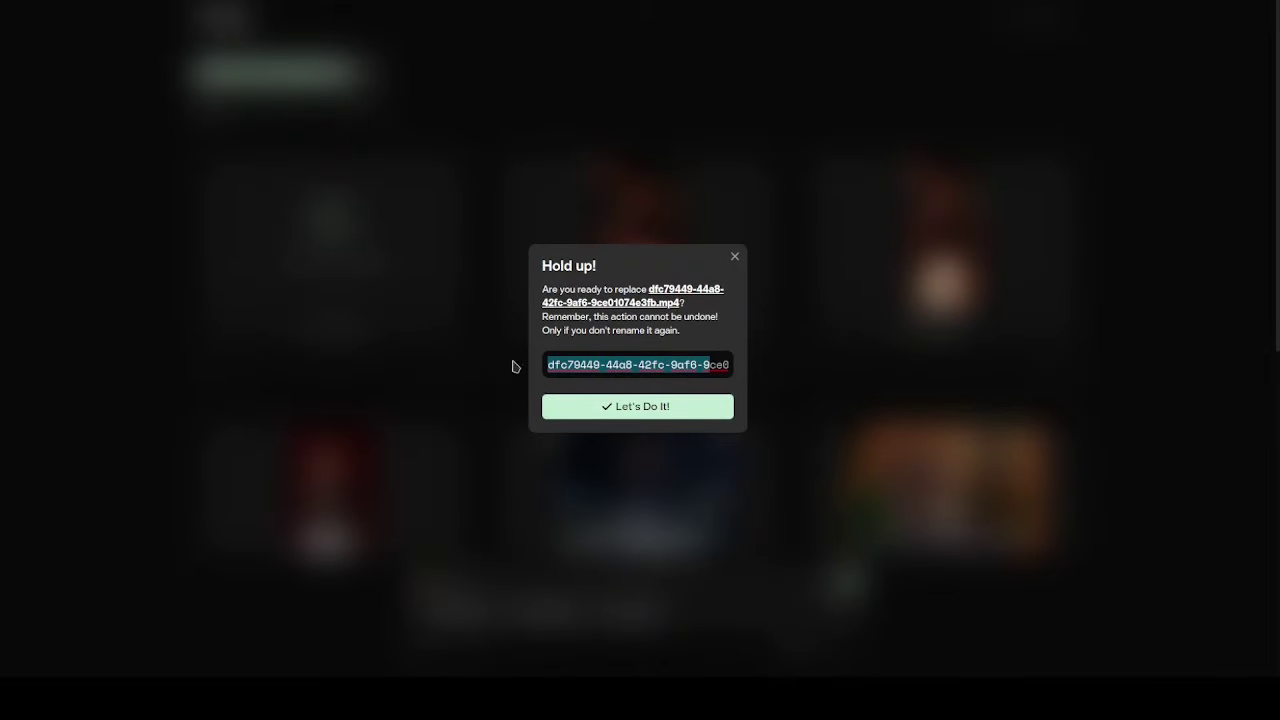
type("testce01074e3fb.mp4")
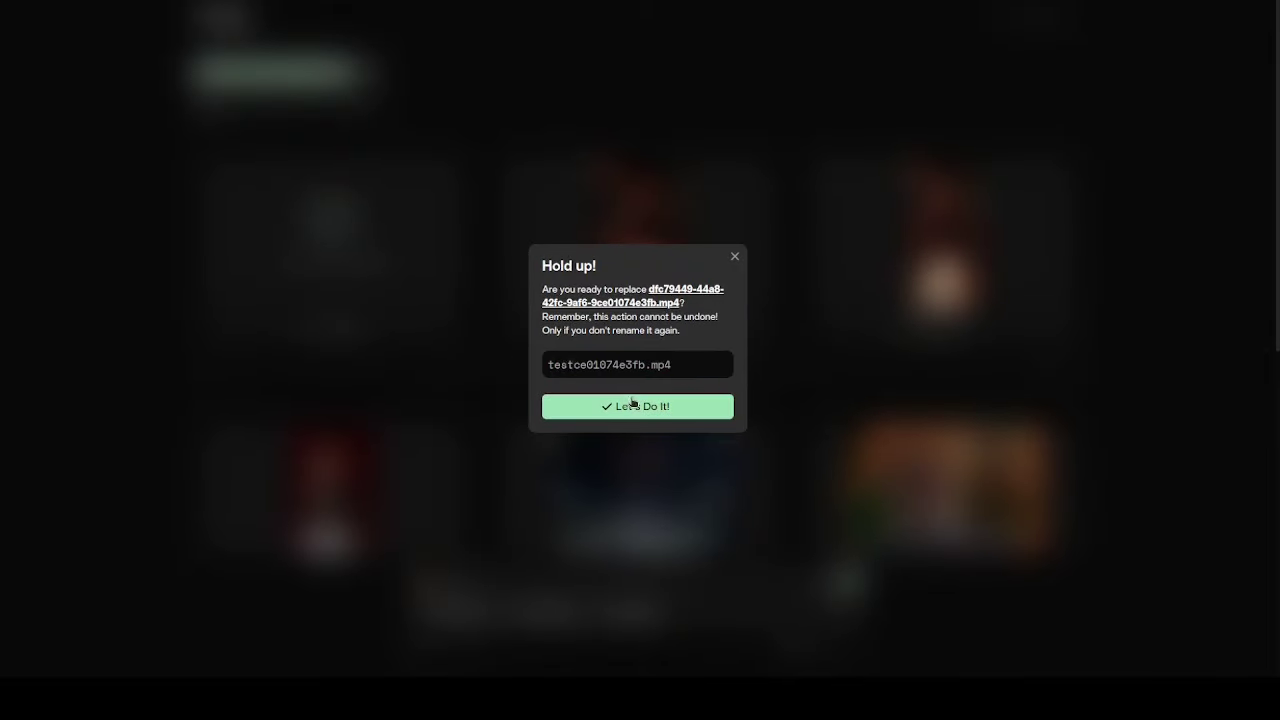
left_click(631, 406)
left_click(759, 327)
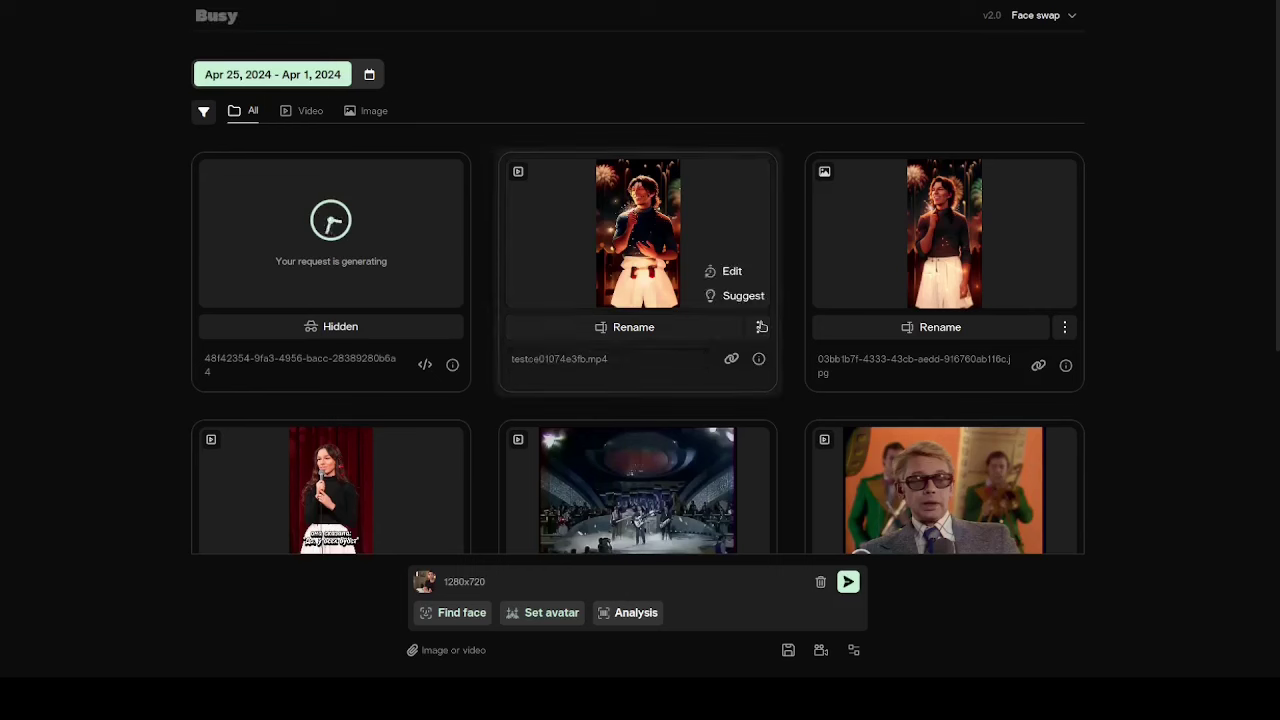
left_click(731, 274)
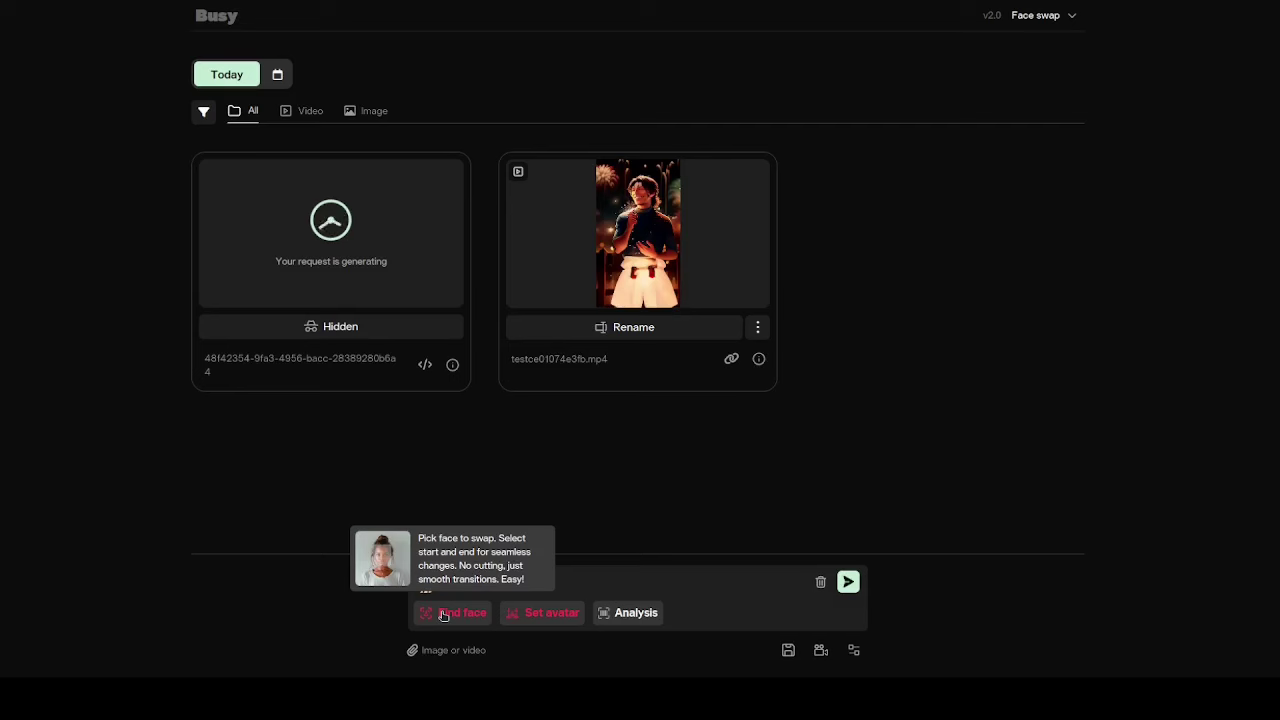
Step: Set the face swap gallery's date range to Apr 1 through Apr 25, 2024
left_click(277, 75)
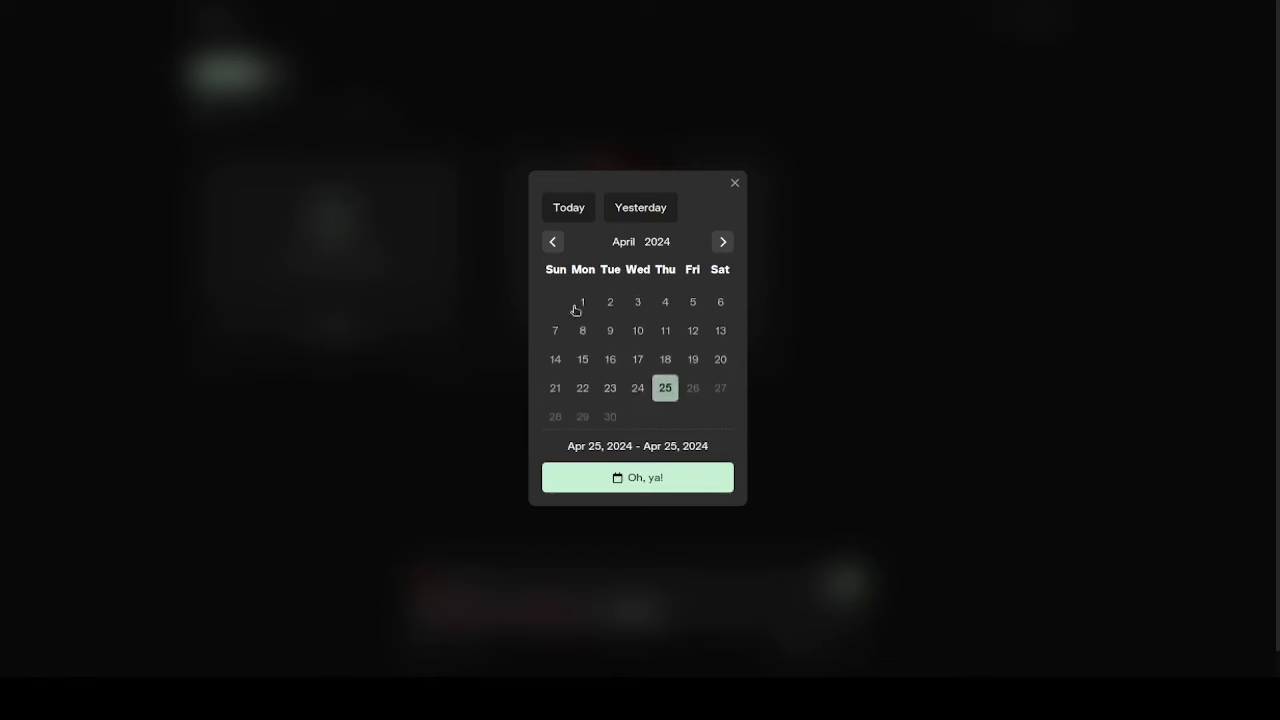
left_click(580, 306)
left_click(705, 477)
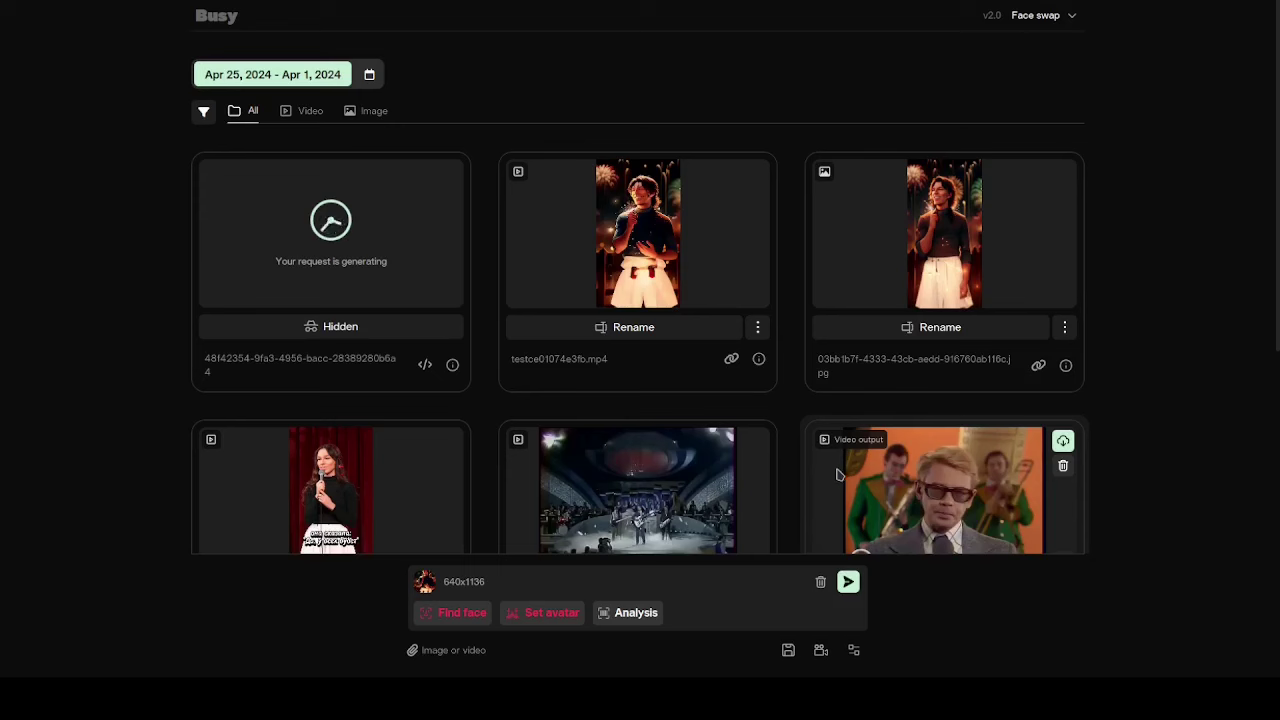
Step: Read the lip sync and enhancement suggestions offered for the renamed fireworks video
left_click(759, 330)
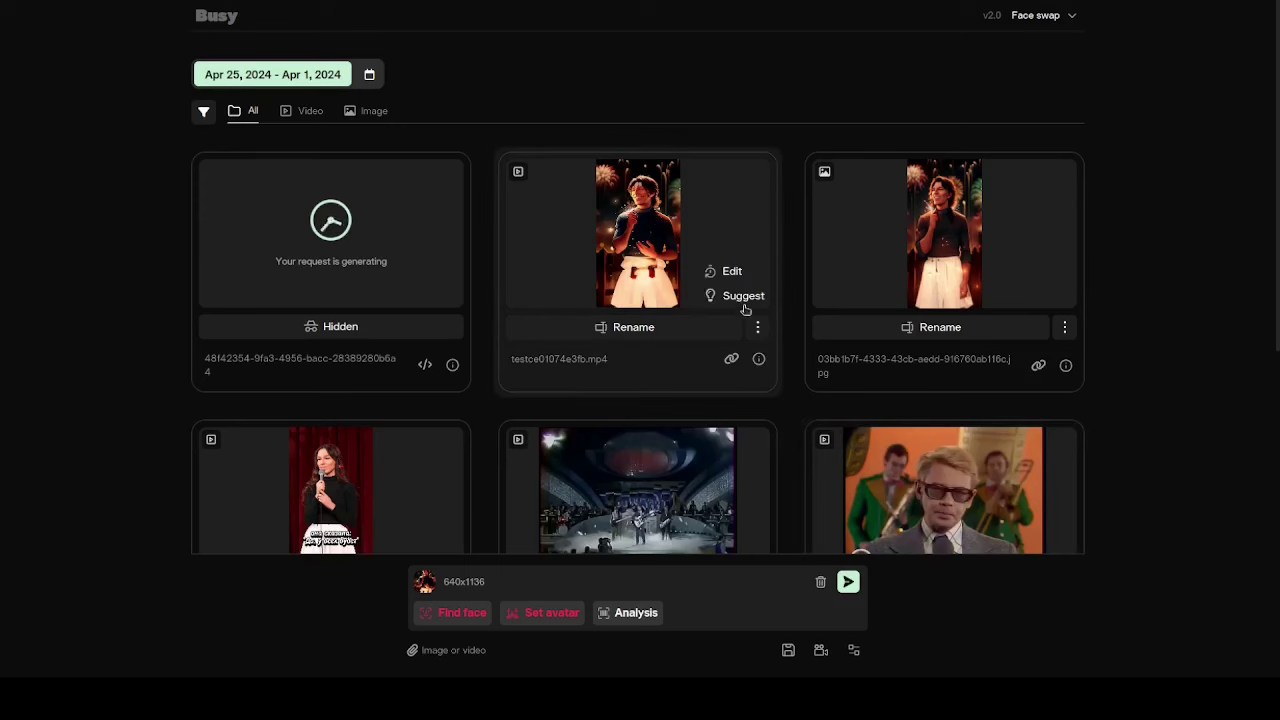
left_click(742, 298)
left_click_drag(517, 200, 730, 389)
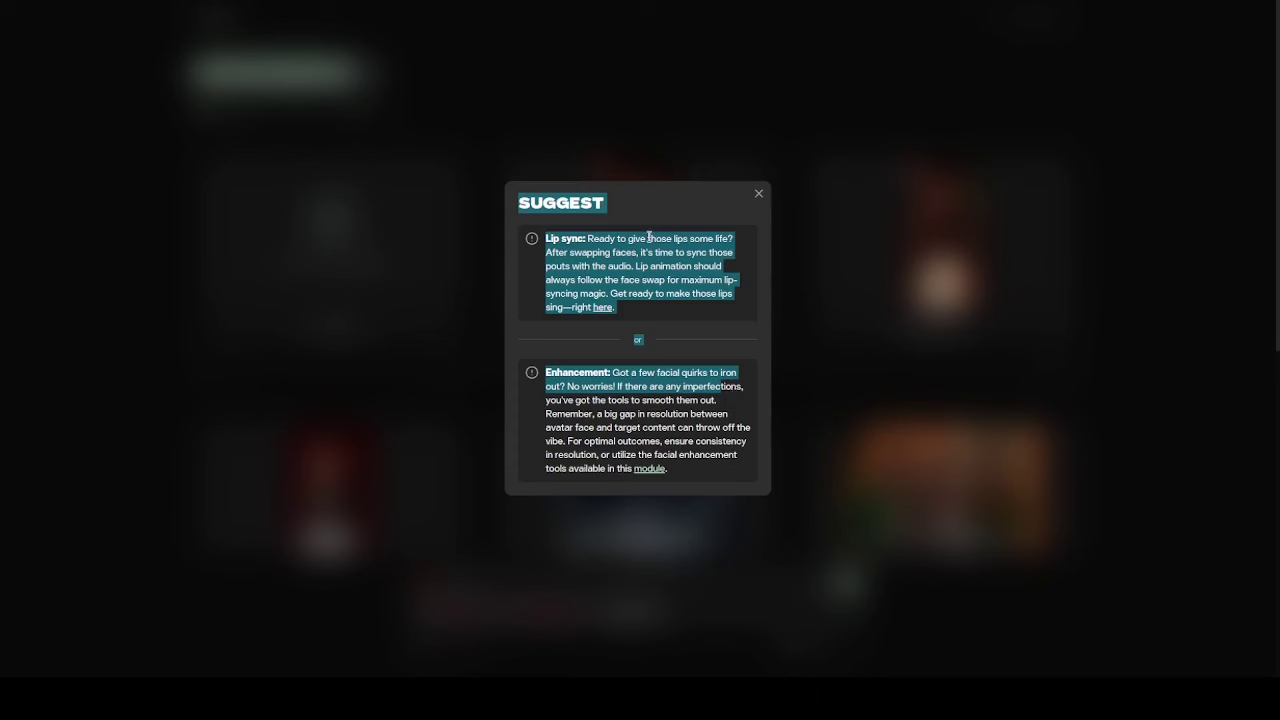
left_click(595, 240)
left_click_drag(546, 240, 663, 312)
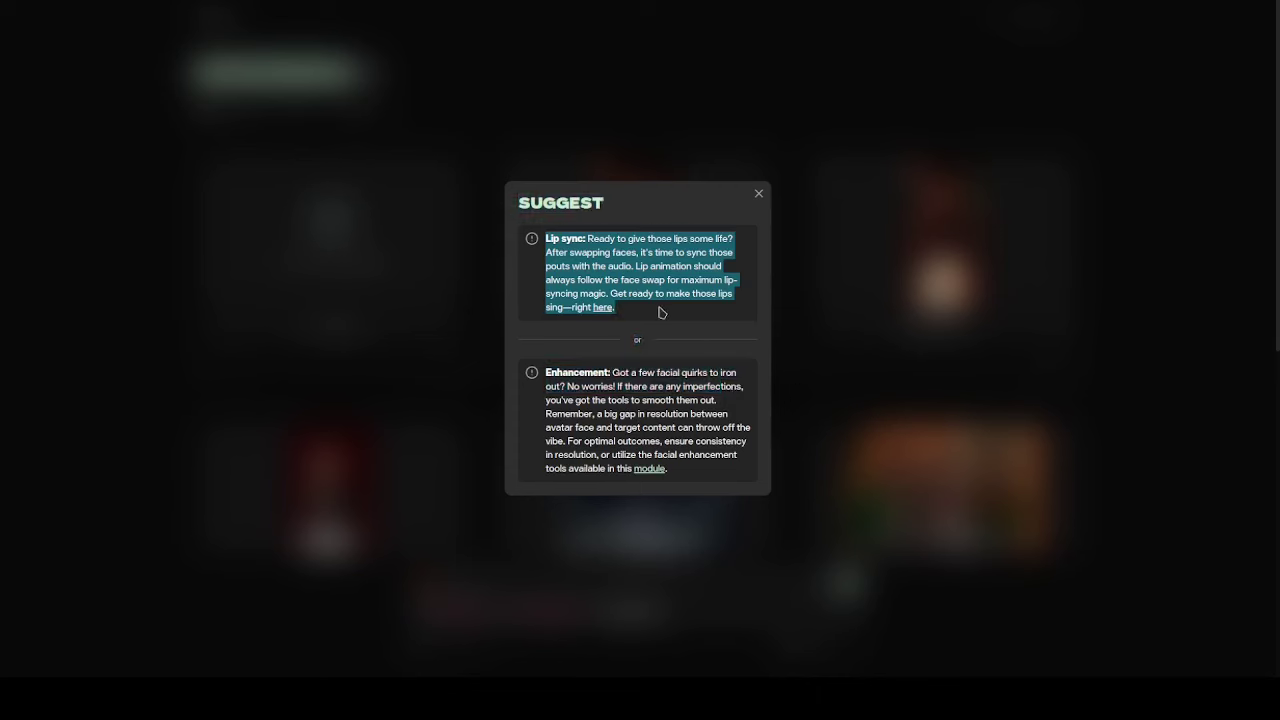
left_click_drag(540, 374, 691, 470)
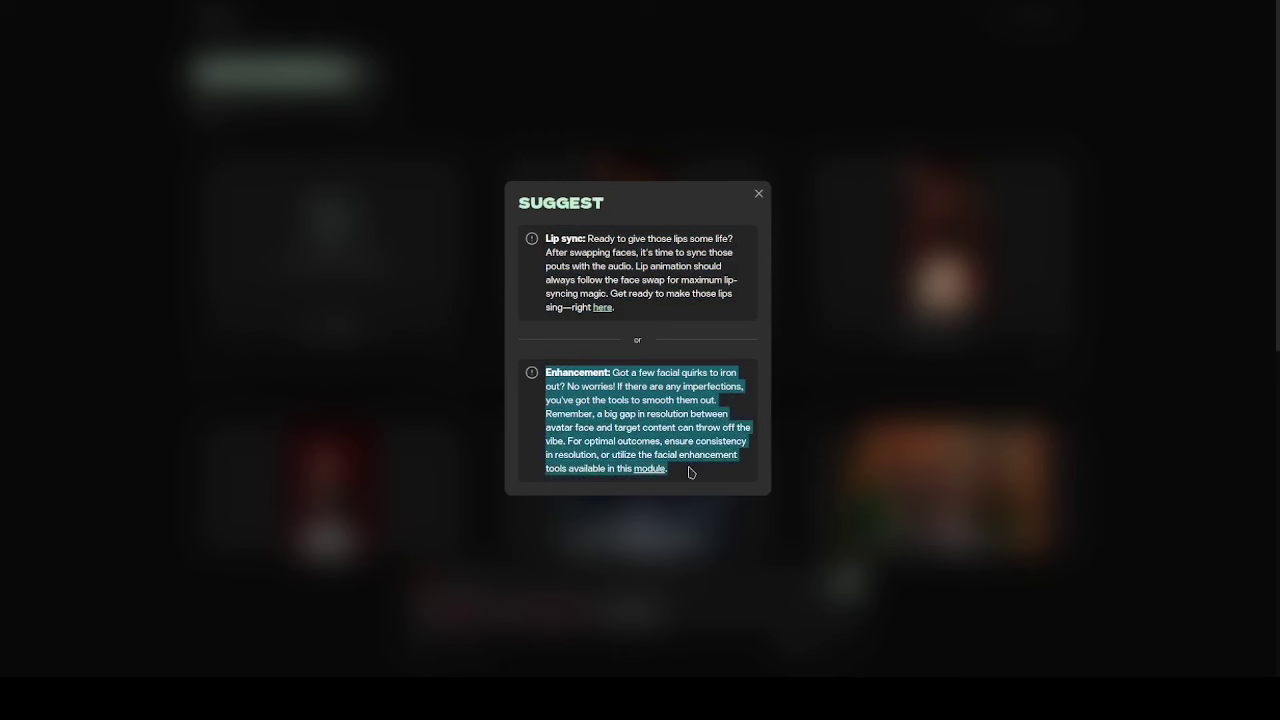
left_click(618, 368)
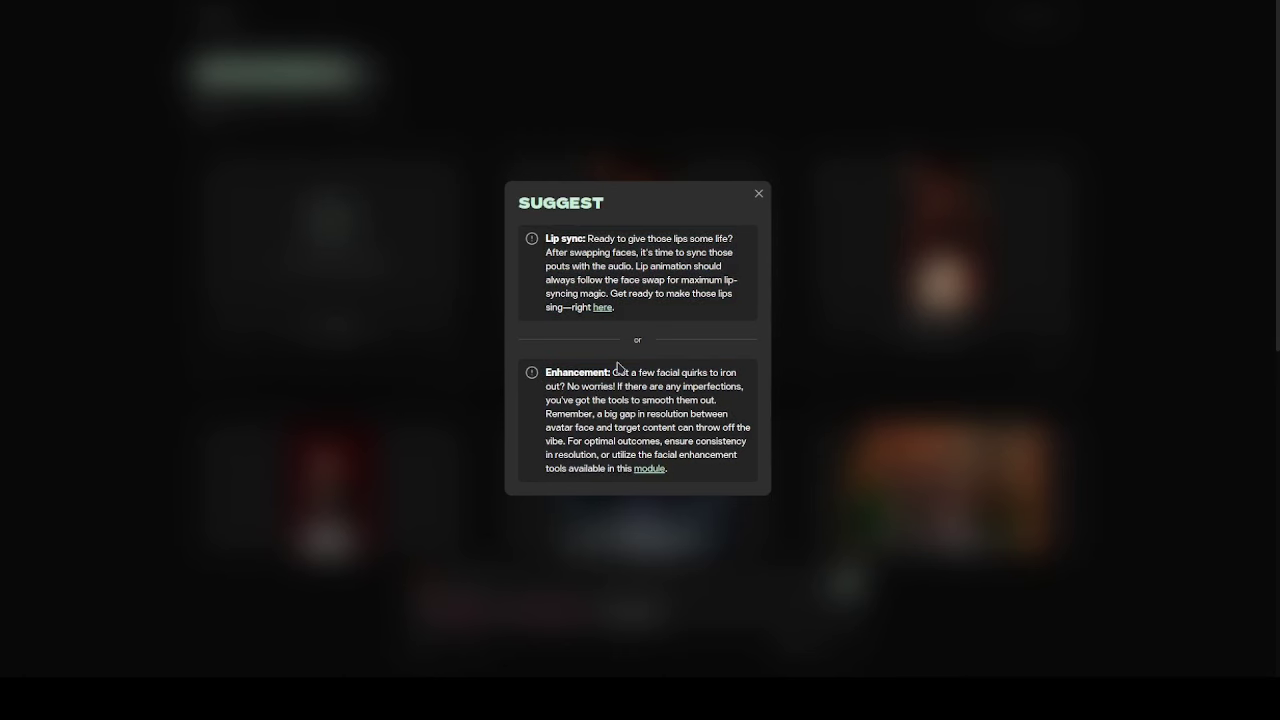
left_click(759, 194)
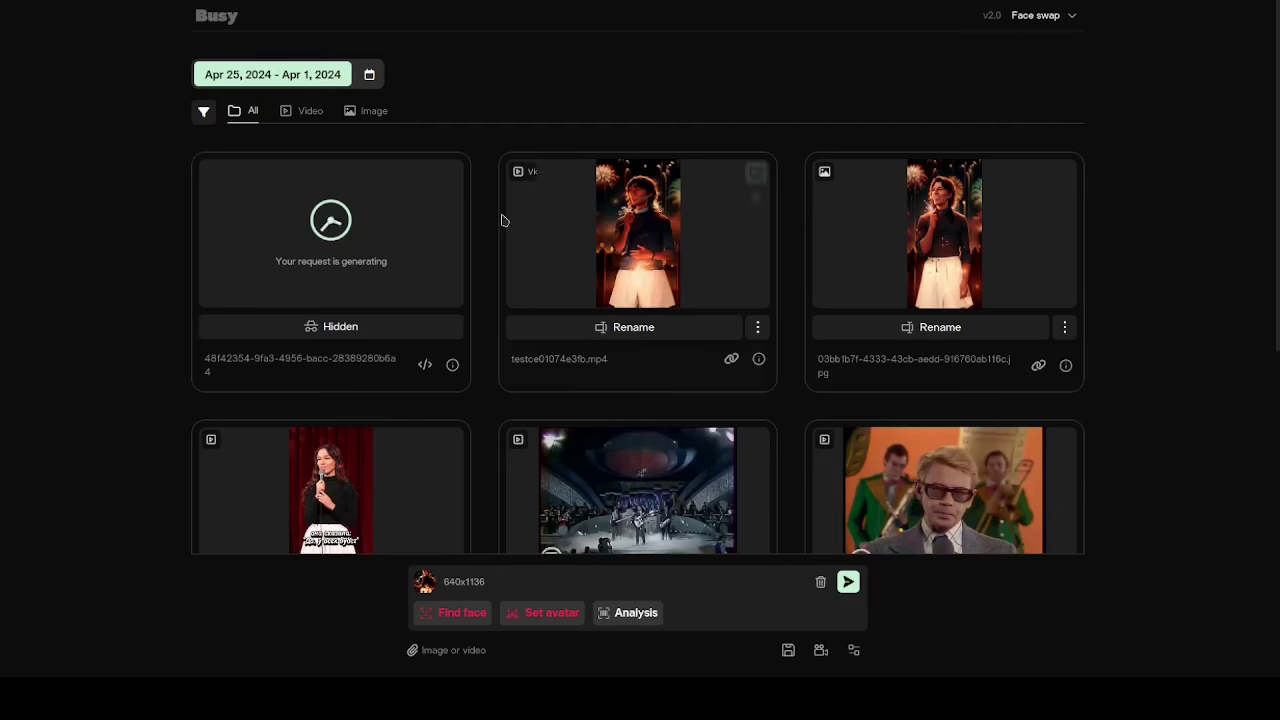
Step: Scan the loaded fireworks video with content analysis to check whether it is a deepfake created by Wunjo
mouse_move(717, 232)
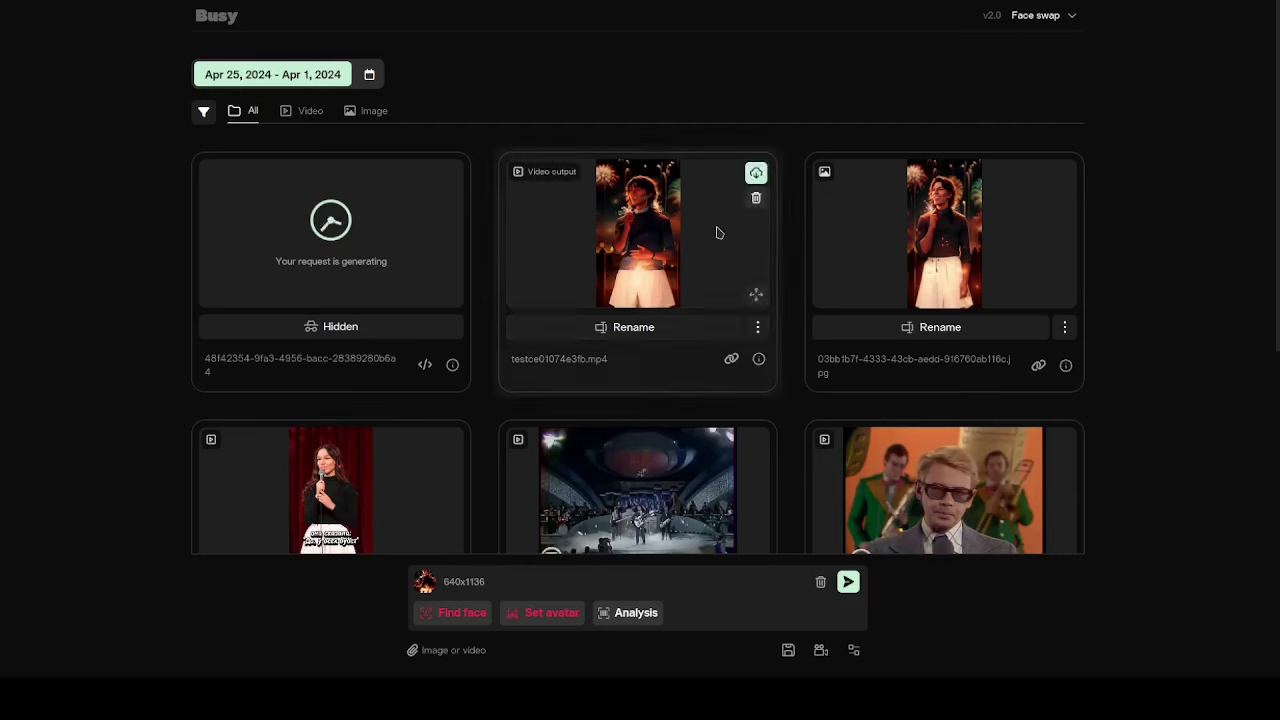
left_click(636, 612)
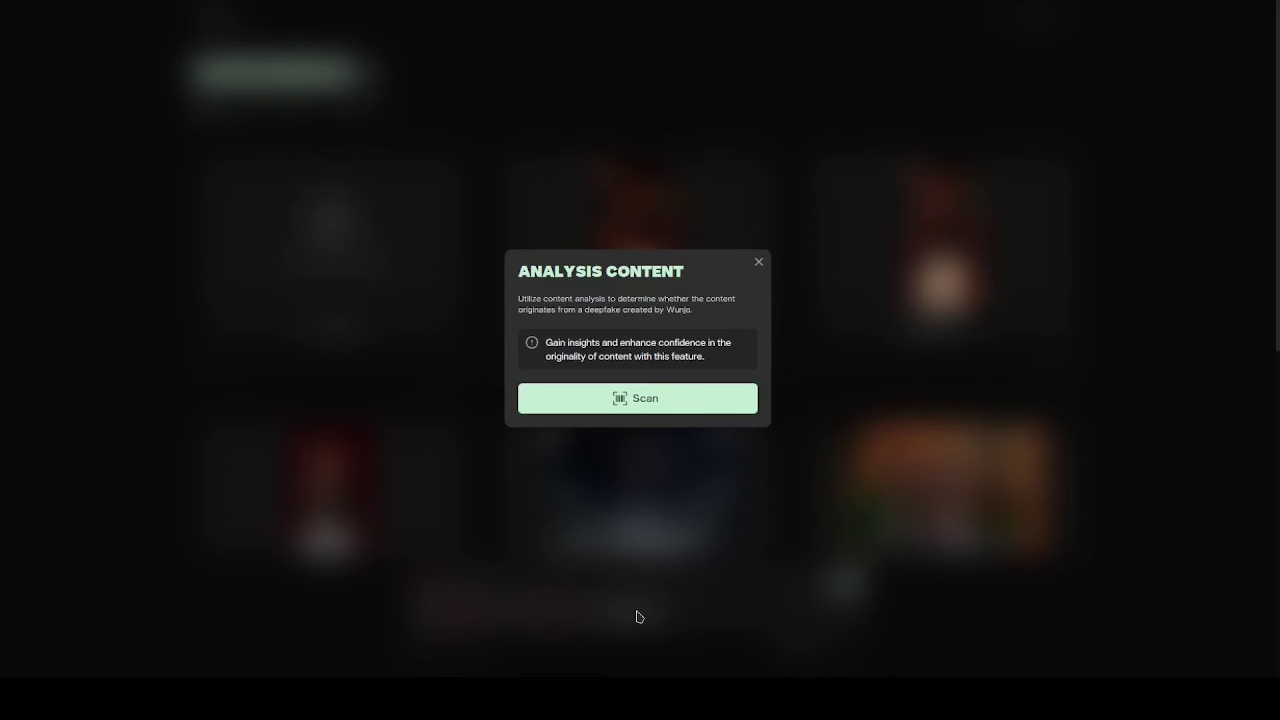
left_click_drag(514, 271, 723, 360)
left_click(726, 360)
left_click(661, 391)
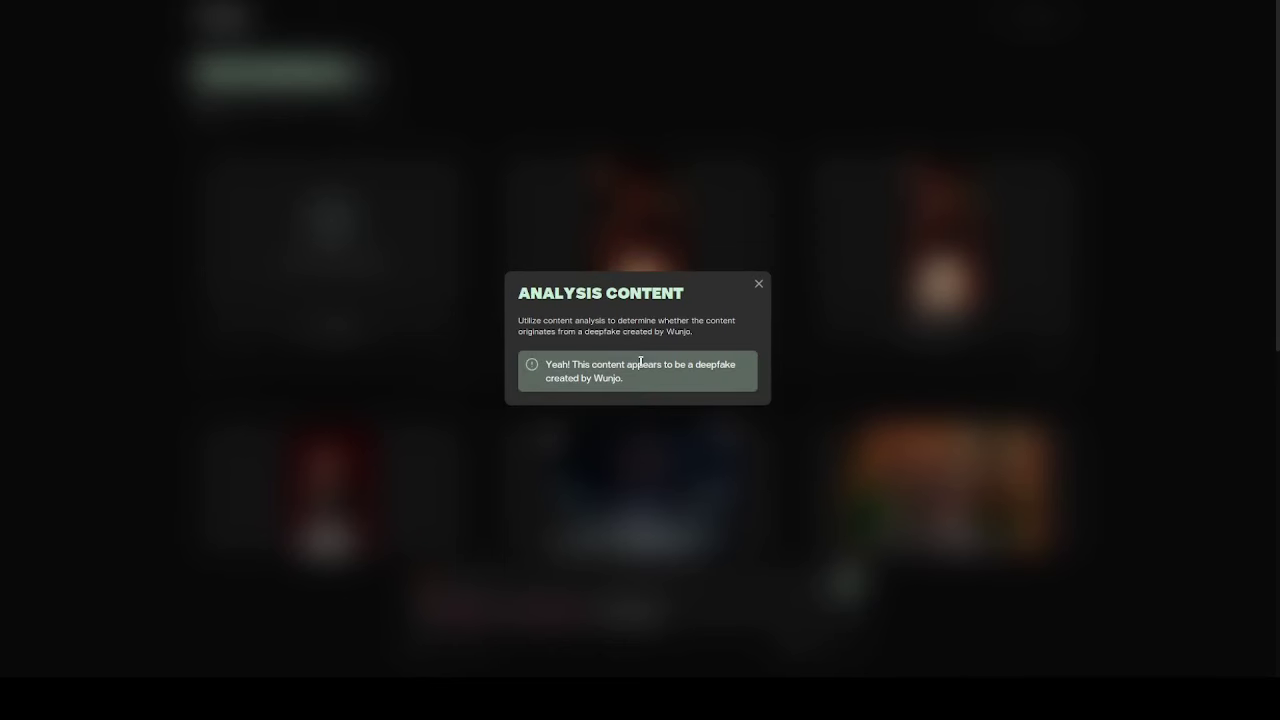
left_click_drag(546, 367, 627, 379)
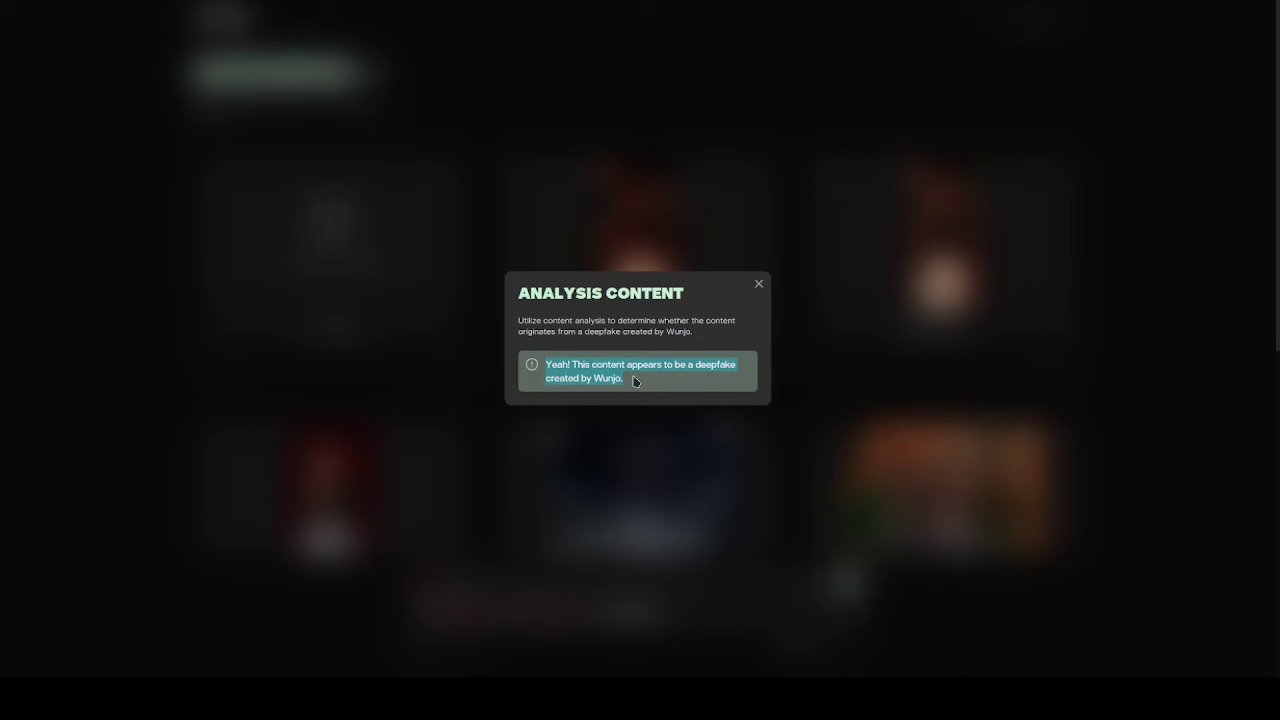
left_click(696, 364)
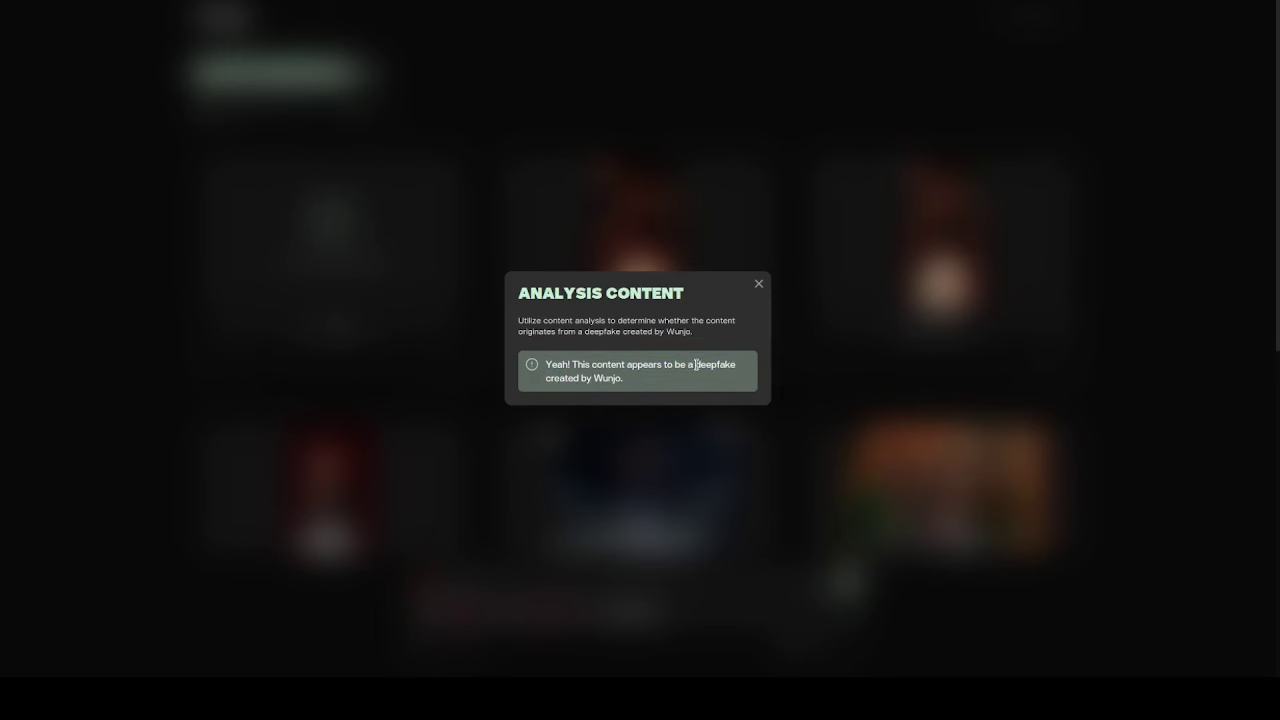
left_click_drag(703, 368, 706, 383)
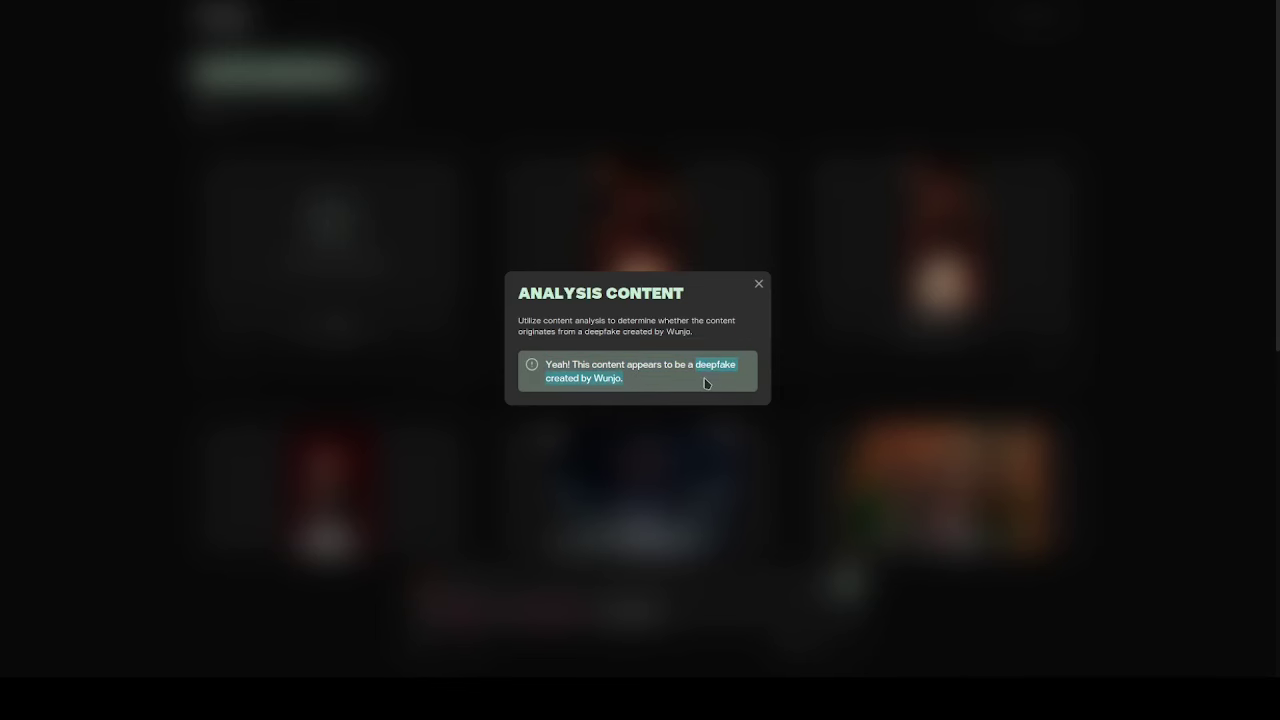
left_click(758, 284)
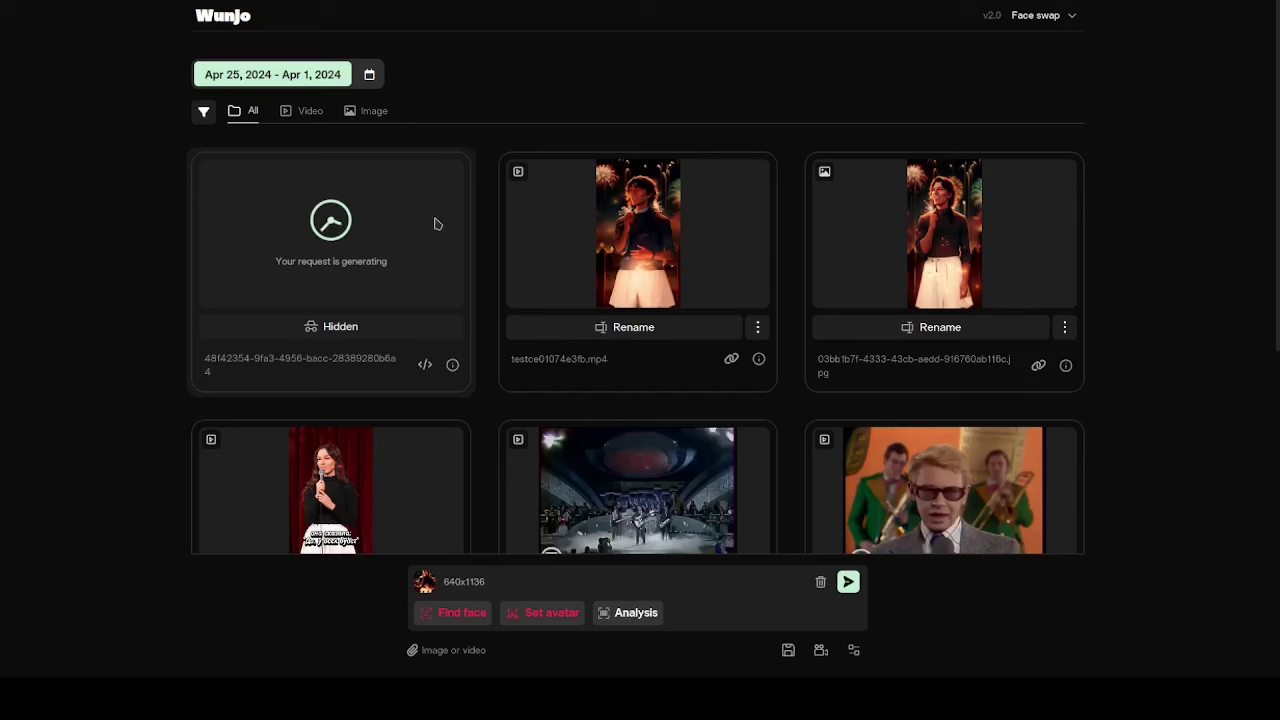
Step: Preview the generated face swap video of the man in the black T-shirt at enlarged size
left_click(1071, 15)
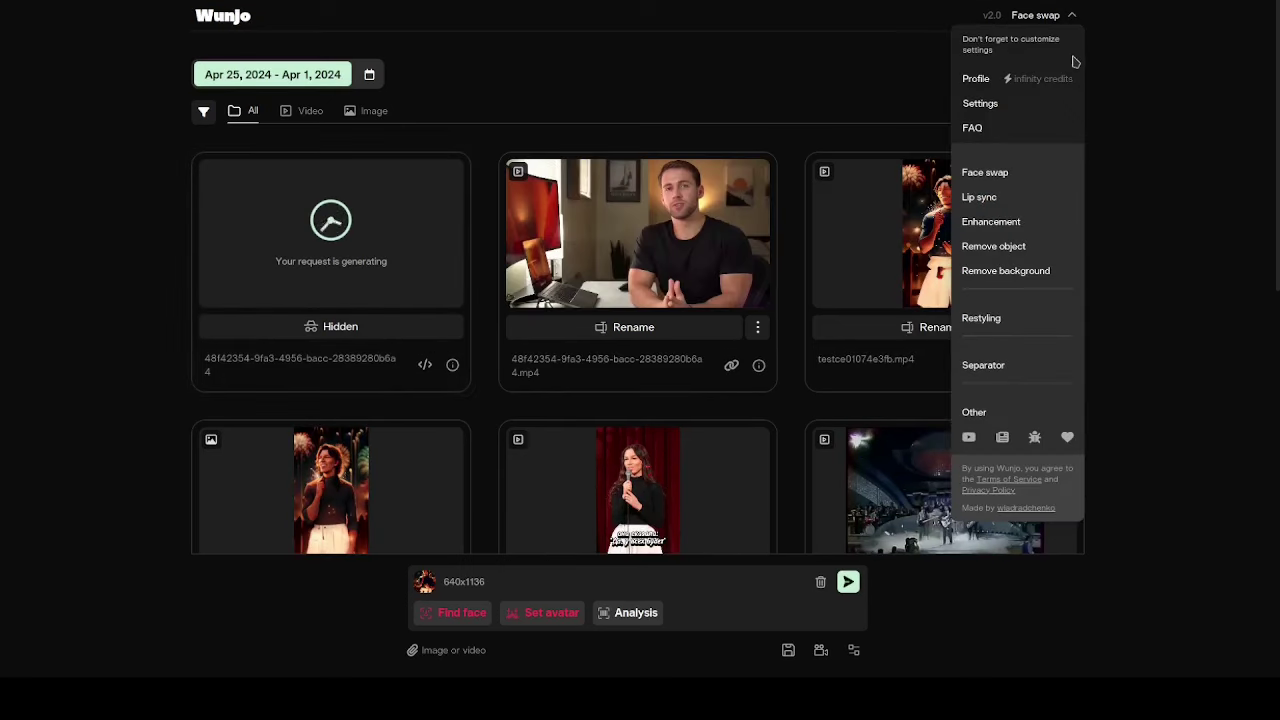
left_click(1065, 16)
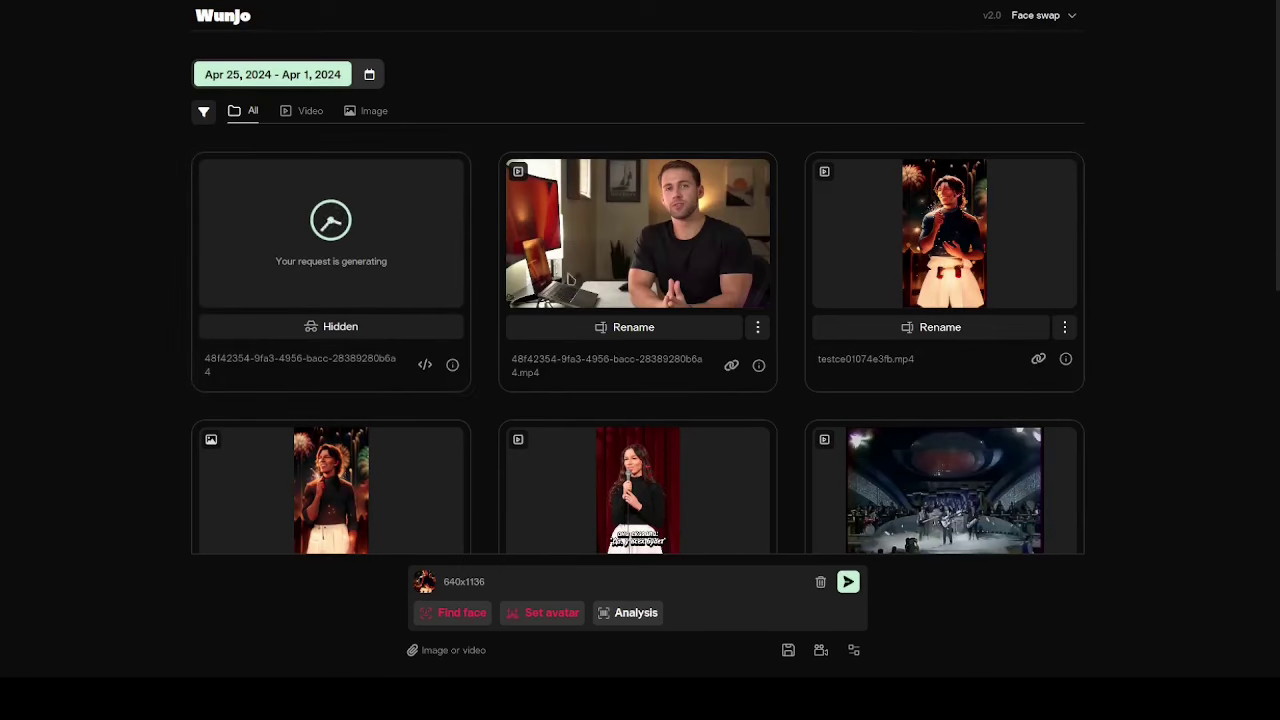
left_click(445, 290)
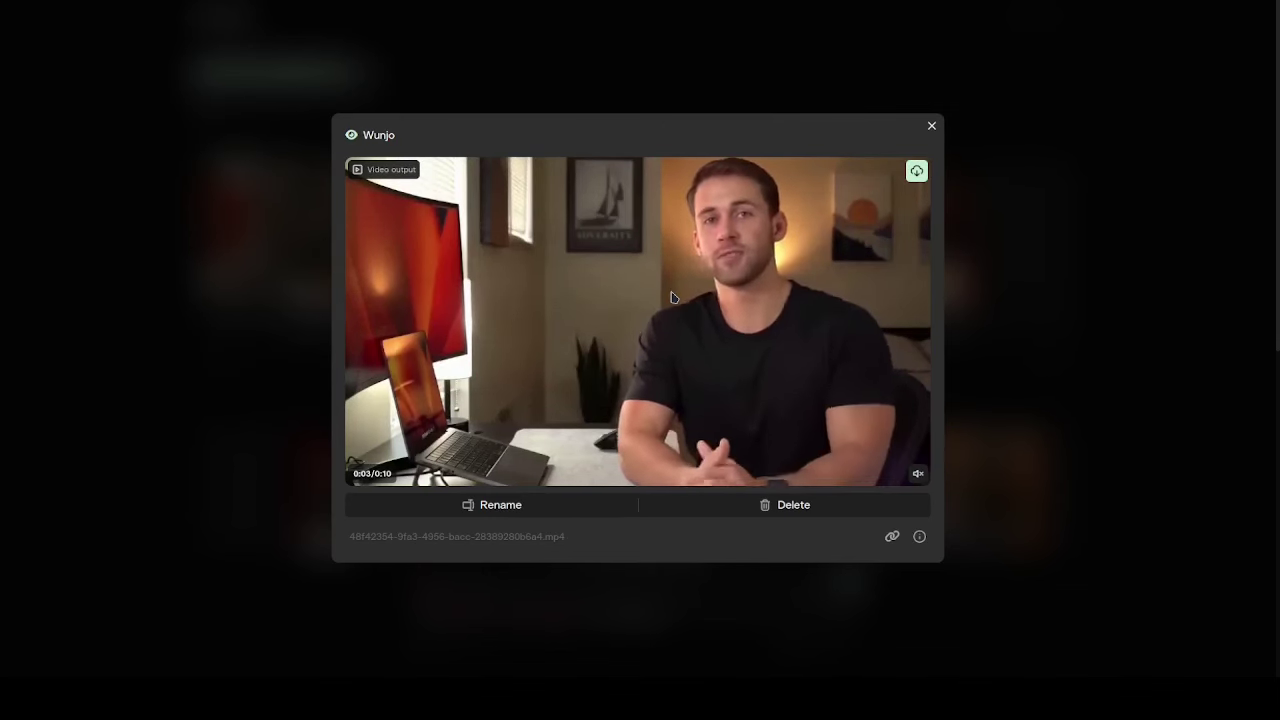
left_click(931, 126)
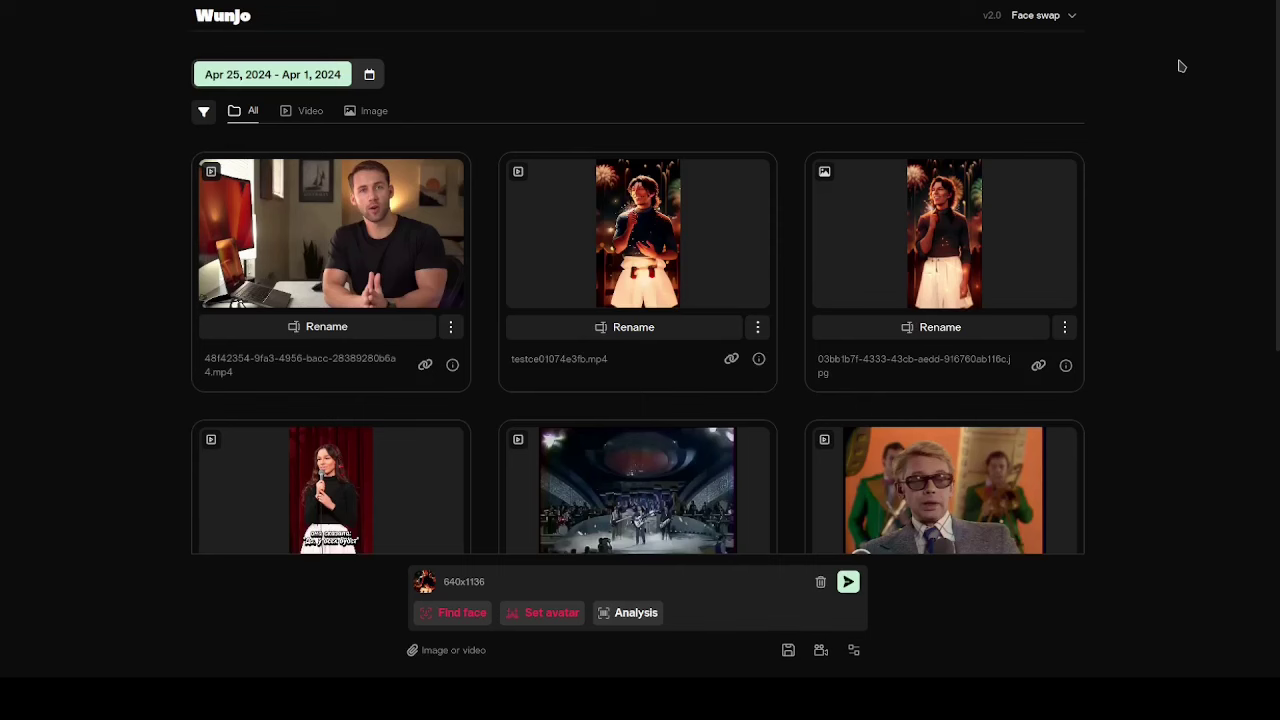
Step: Switch to the Lip sync module and set its gallery's date range to Apr 1 through Apr 25, 2024
left_click(1068, 17)
left_click(985, 199)
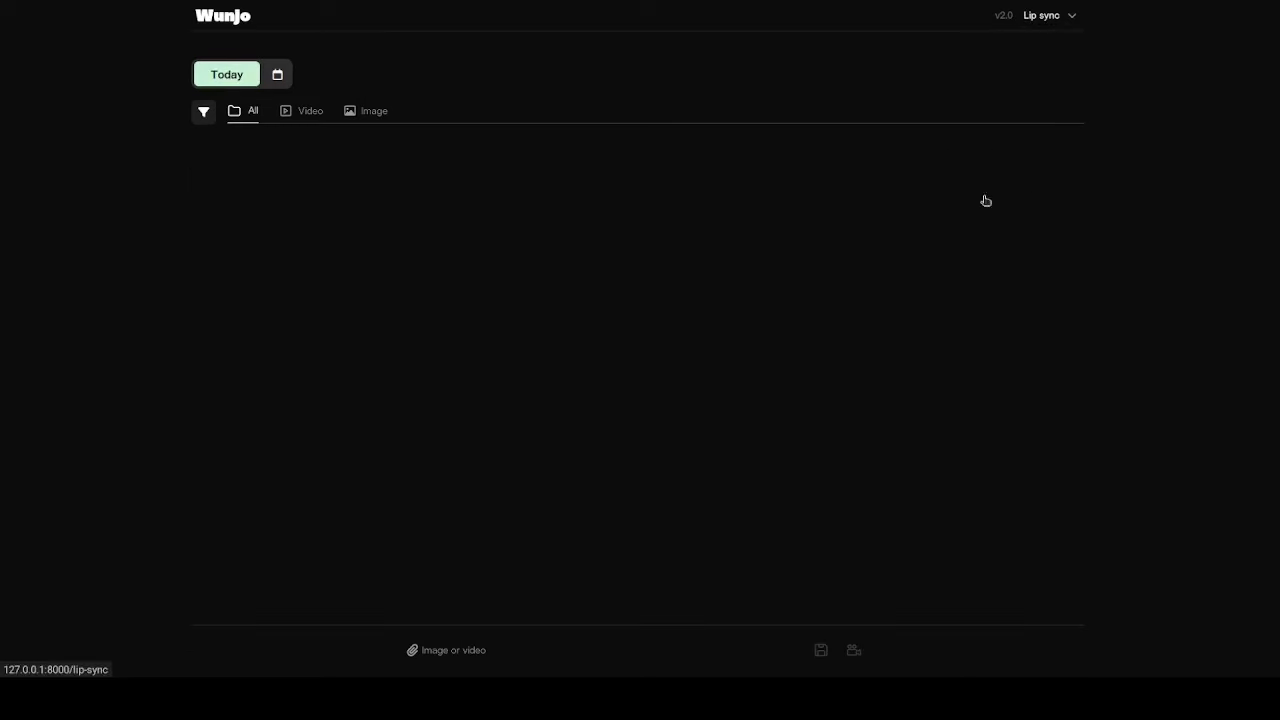
left_click(279, 76)
left_click(582, 301)
left_click(651, 479)
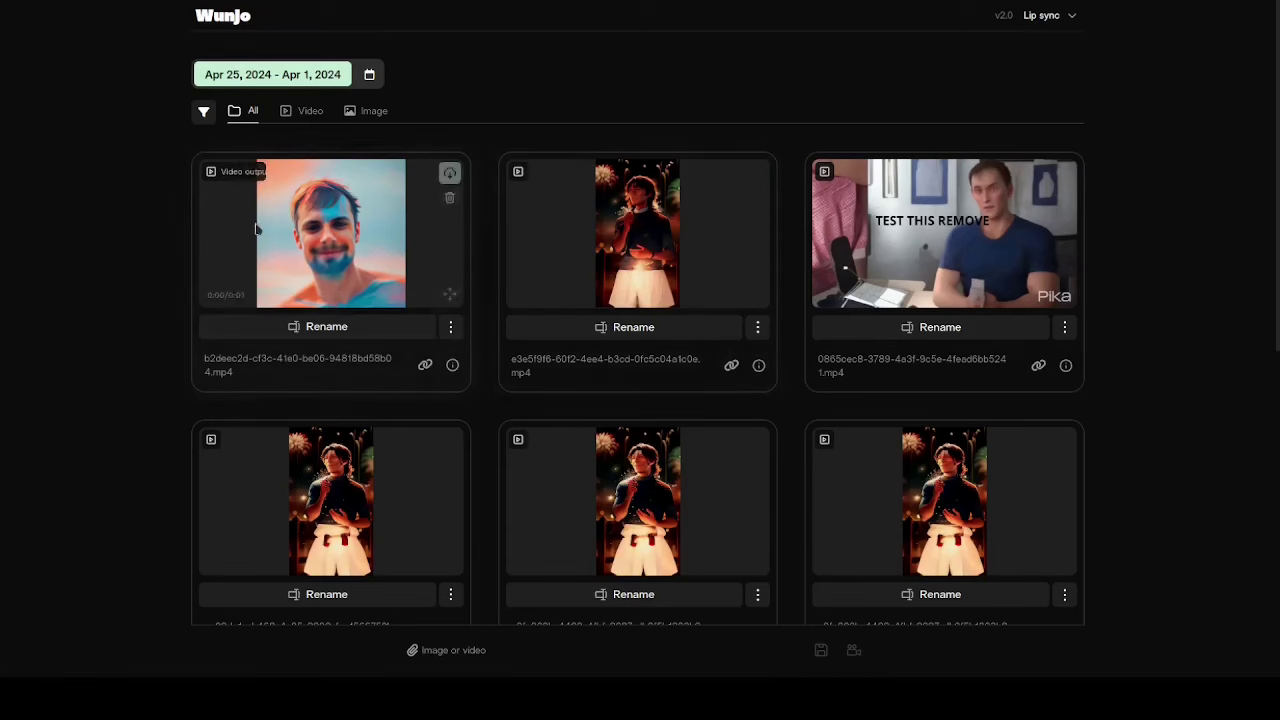
Step: Delete the video captioned "TEST THIS REMOVE" from the lip sync gallery
left_click_drag(1268, 253, 1277, 216)
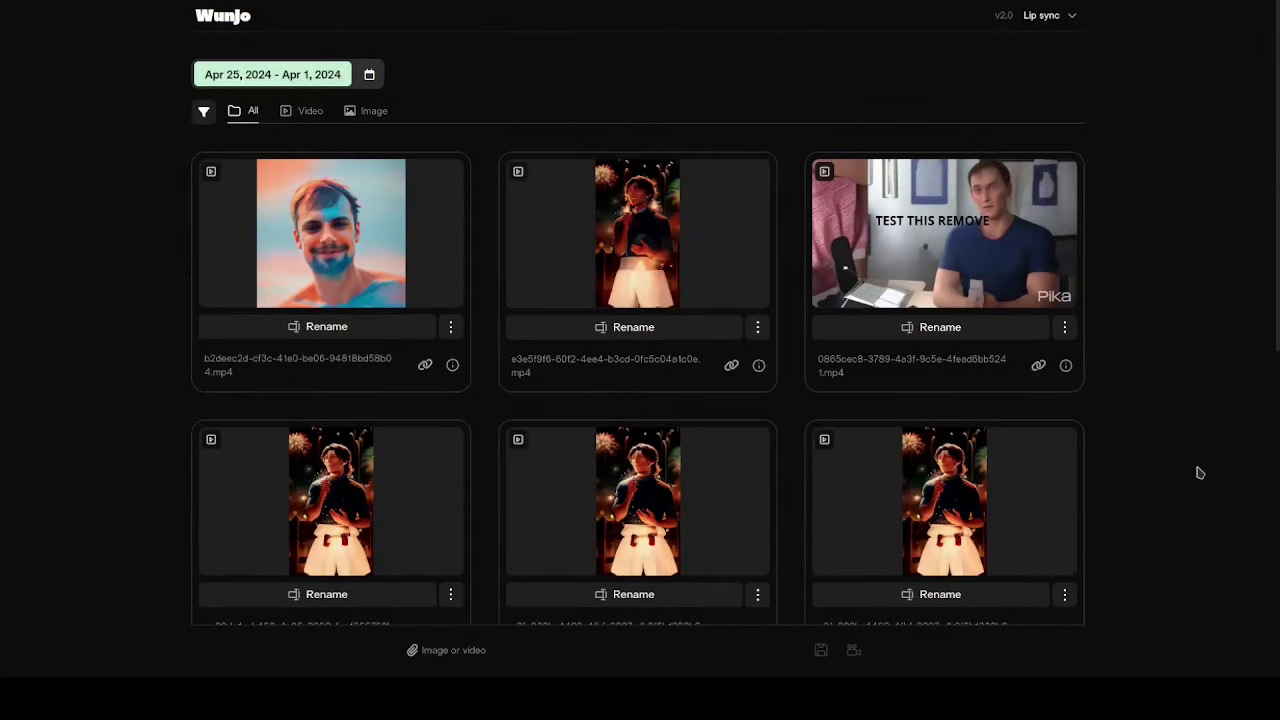
left_click(1066, 331)
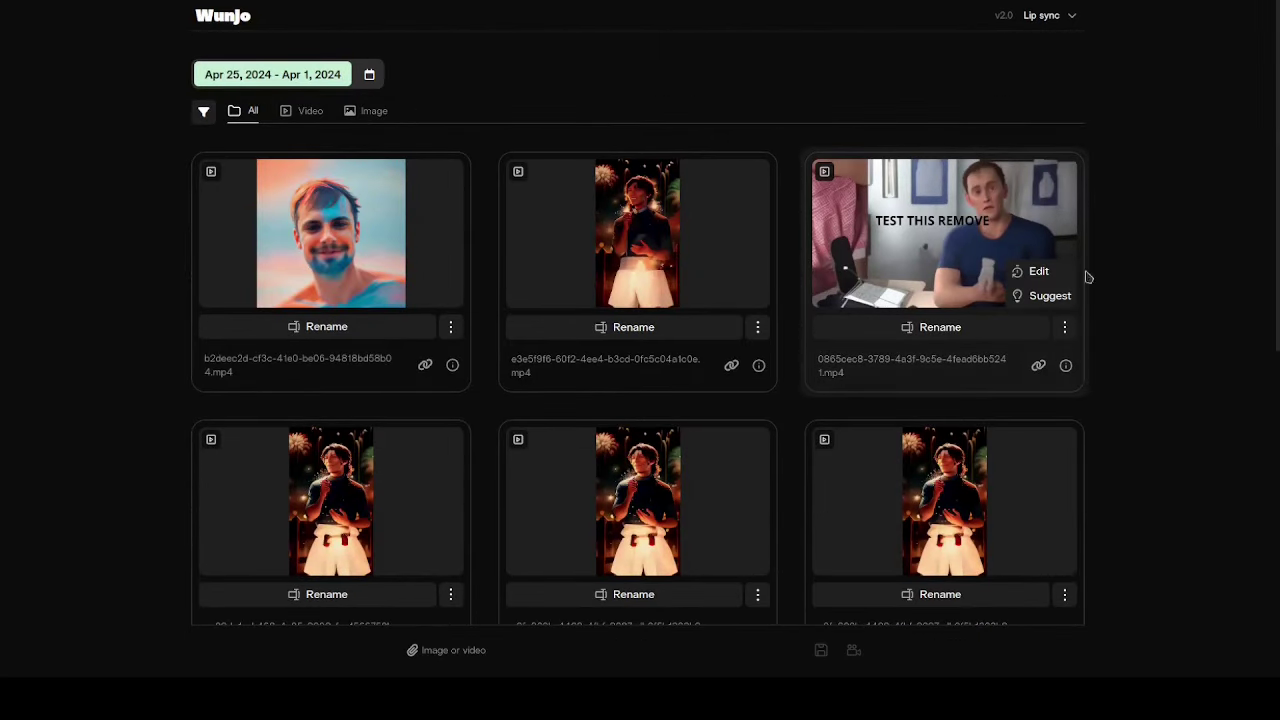
left_click(1058, 206)
left_click(695, 391)
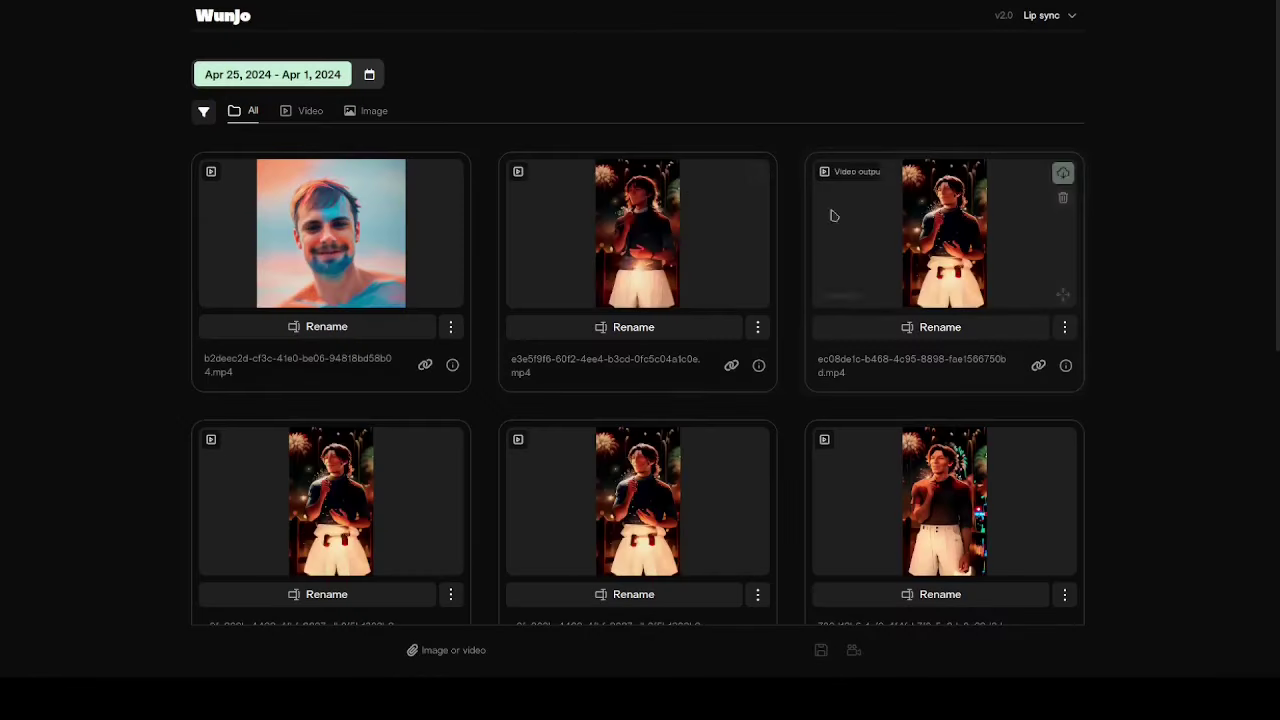
left_click(756, 173)
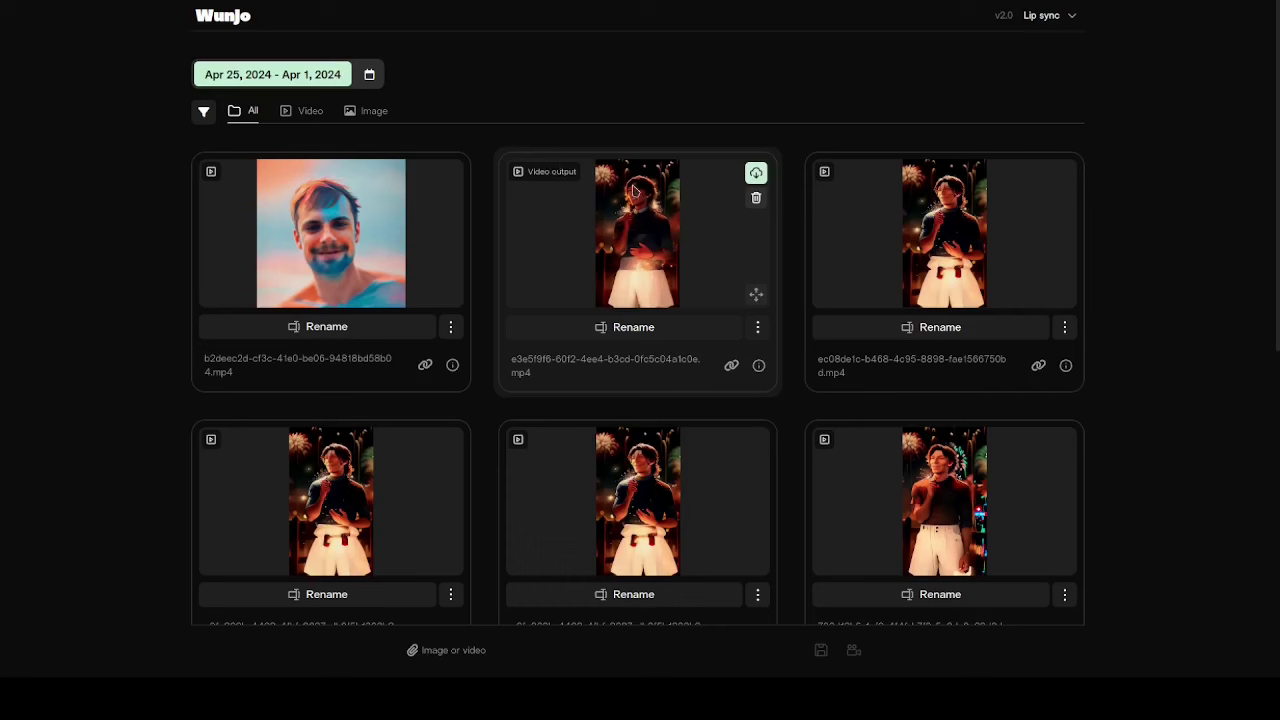
Step: Check the lip sync gallery filtered by images and by videos, ending on all items
left_click(378, 114)
left_click(295, 112)
left_click(250, 112)
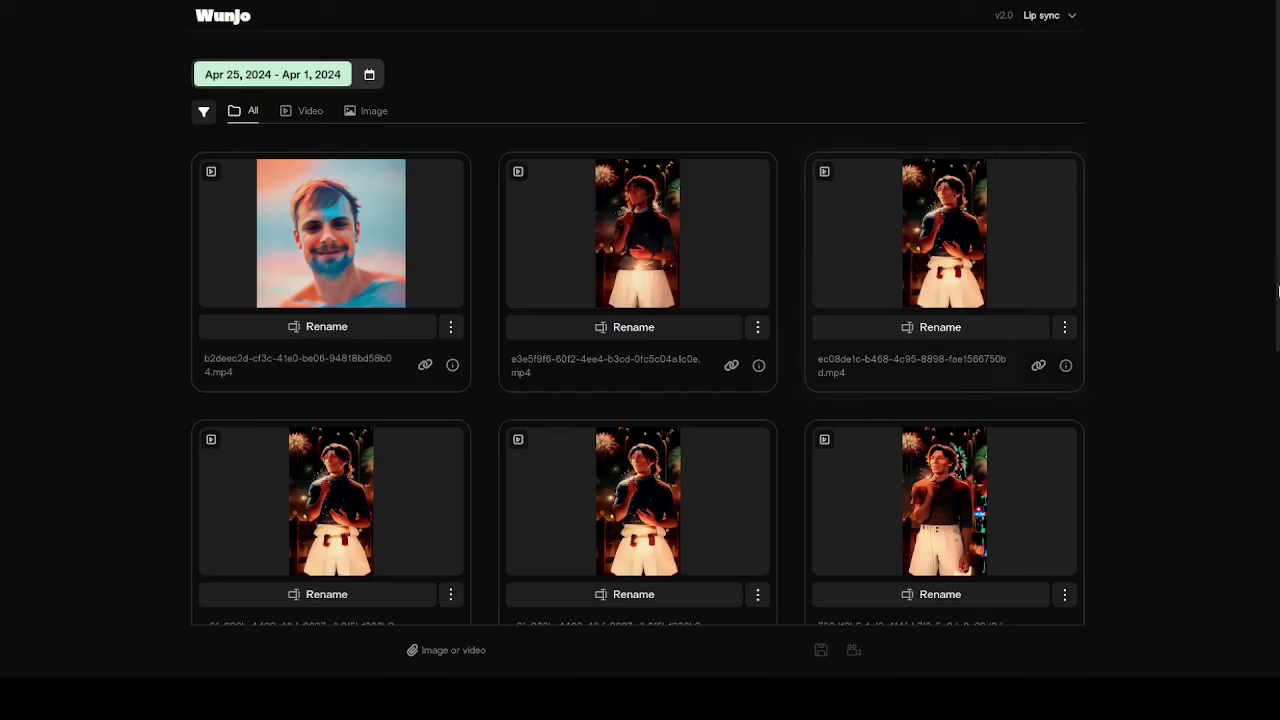
left_click_drag(1278, 236, 1277, 171)
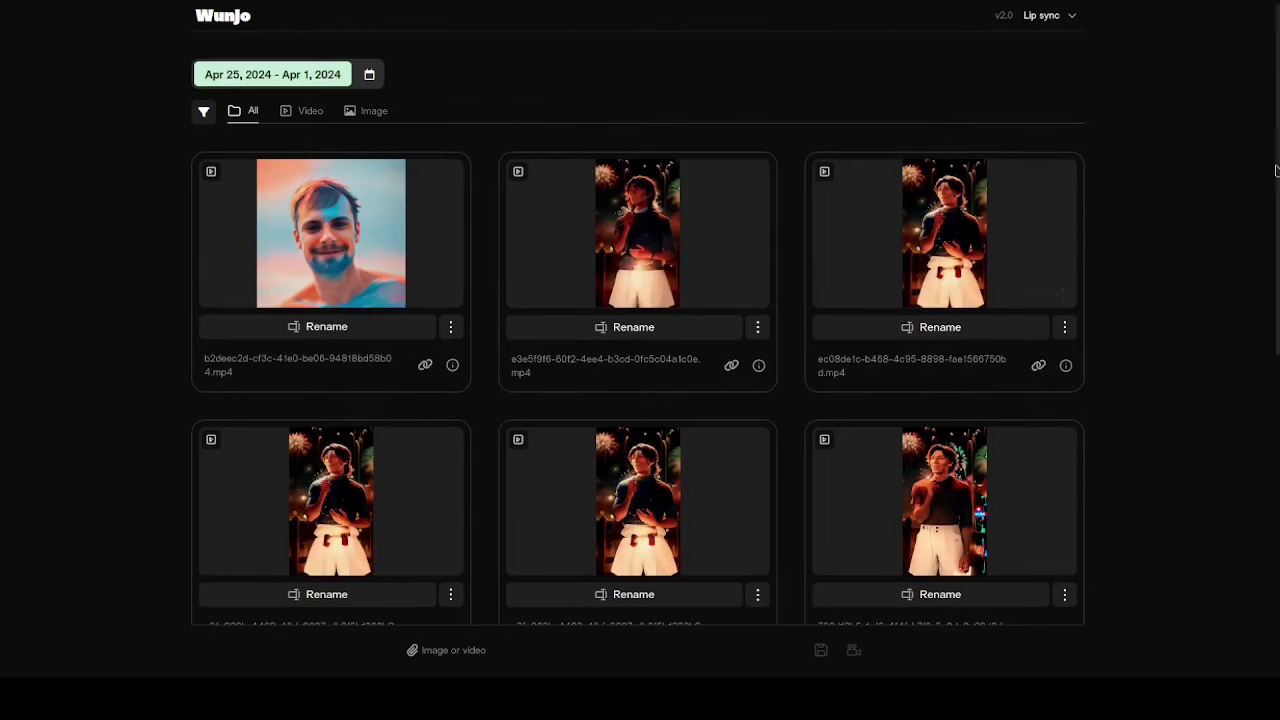
Step: Load video.mp4 as the lip sync source and frame the man's face as the selected area
left_click(458, 655)
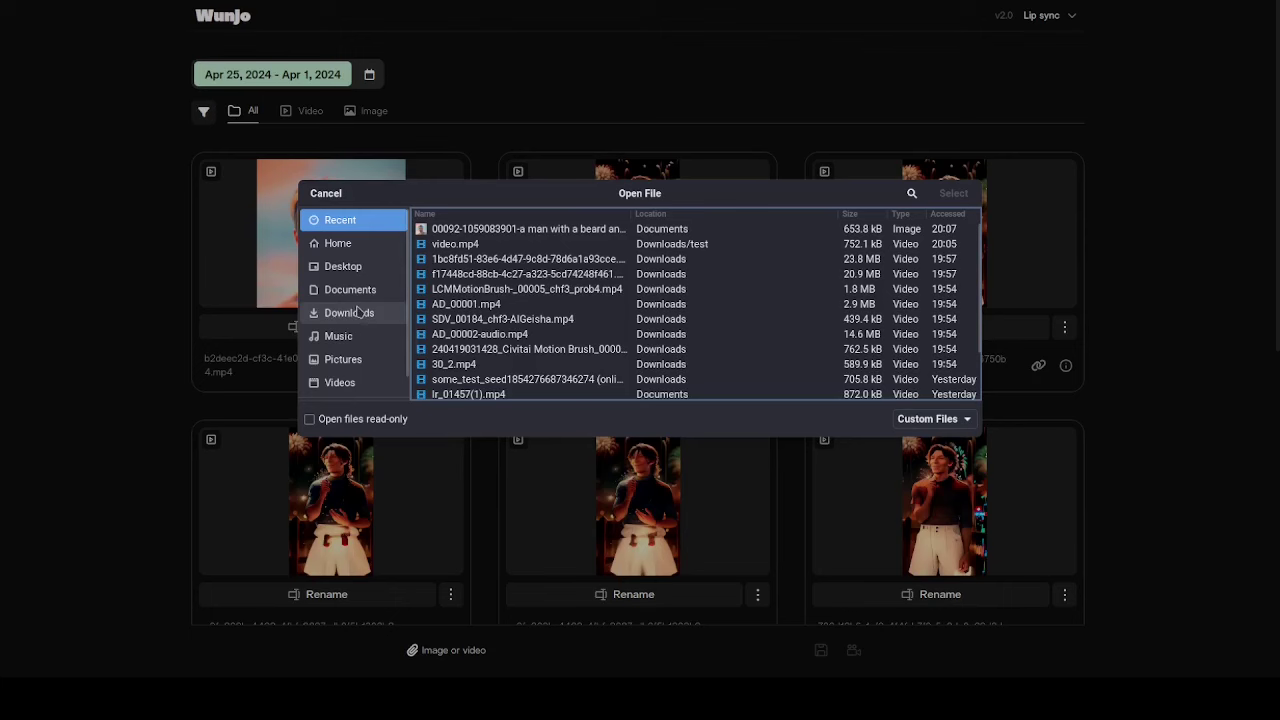
double_click(457, 244)
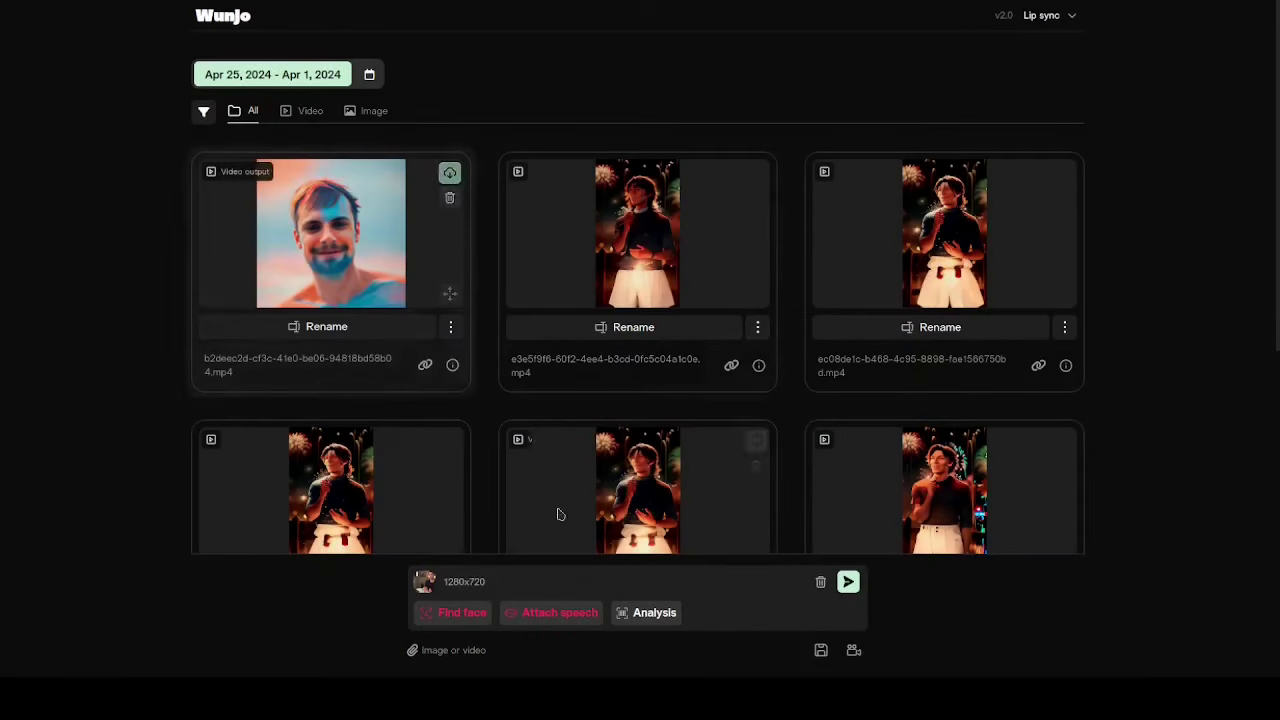
left_click(469, 612)
left_click_drag(934, 457, 555, 270)
left_click_drag(435, 188, 747, 167)
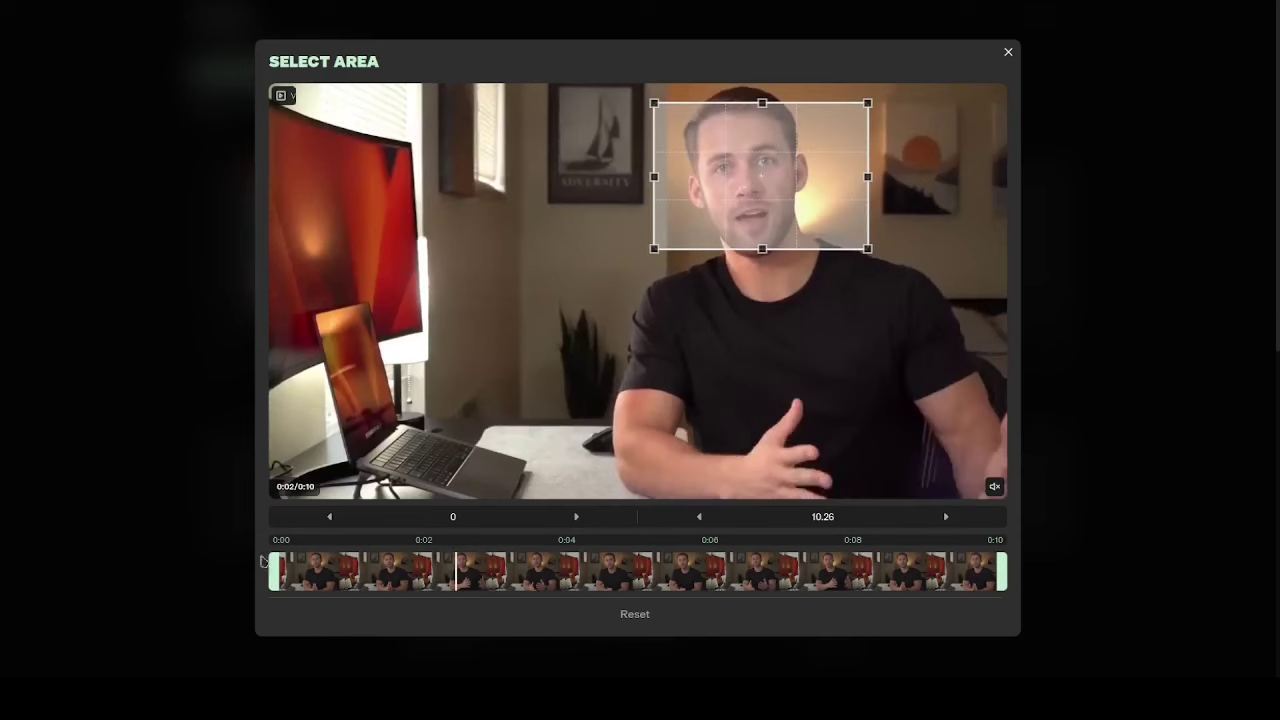
Step: Trim the source video so it starts at 4.09 seconds, and close the area selection
left_click_drag(275, 571, 217, 563)
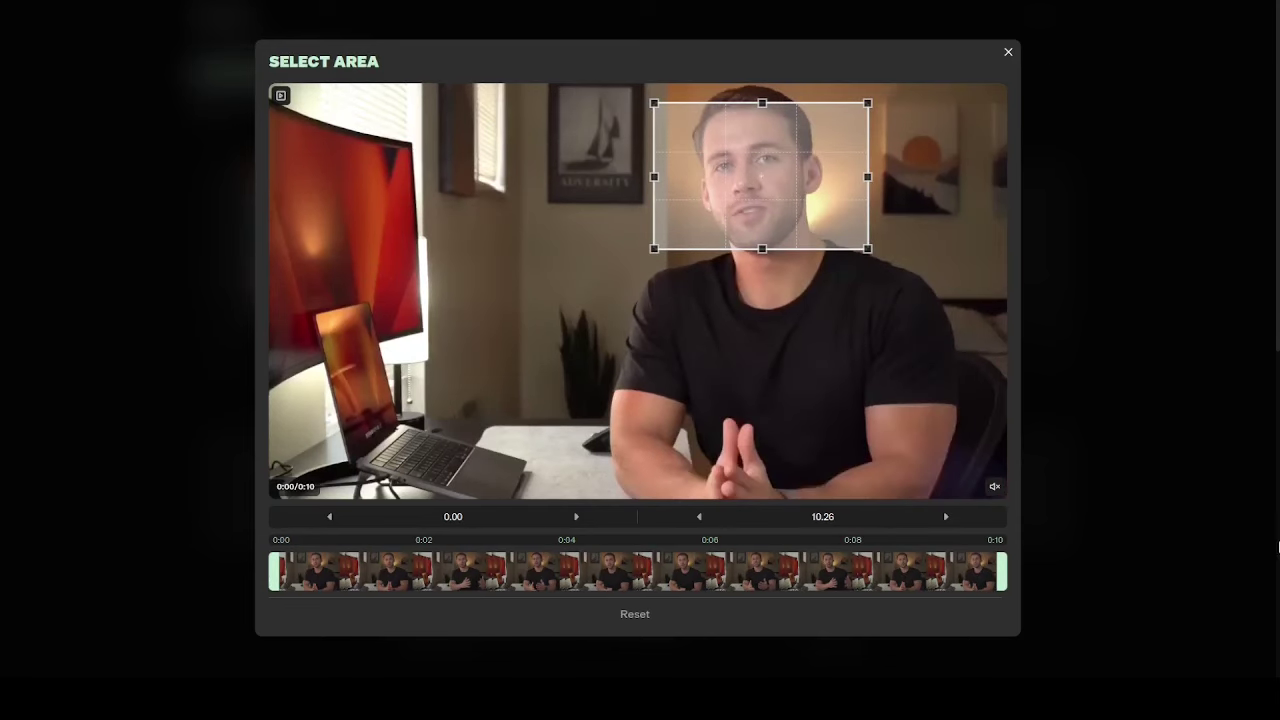
left_click_drag(276, 572, 618, 572)
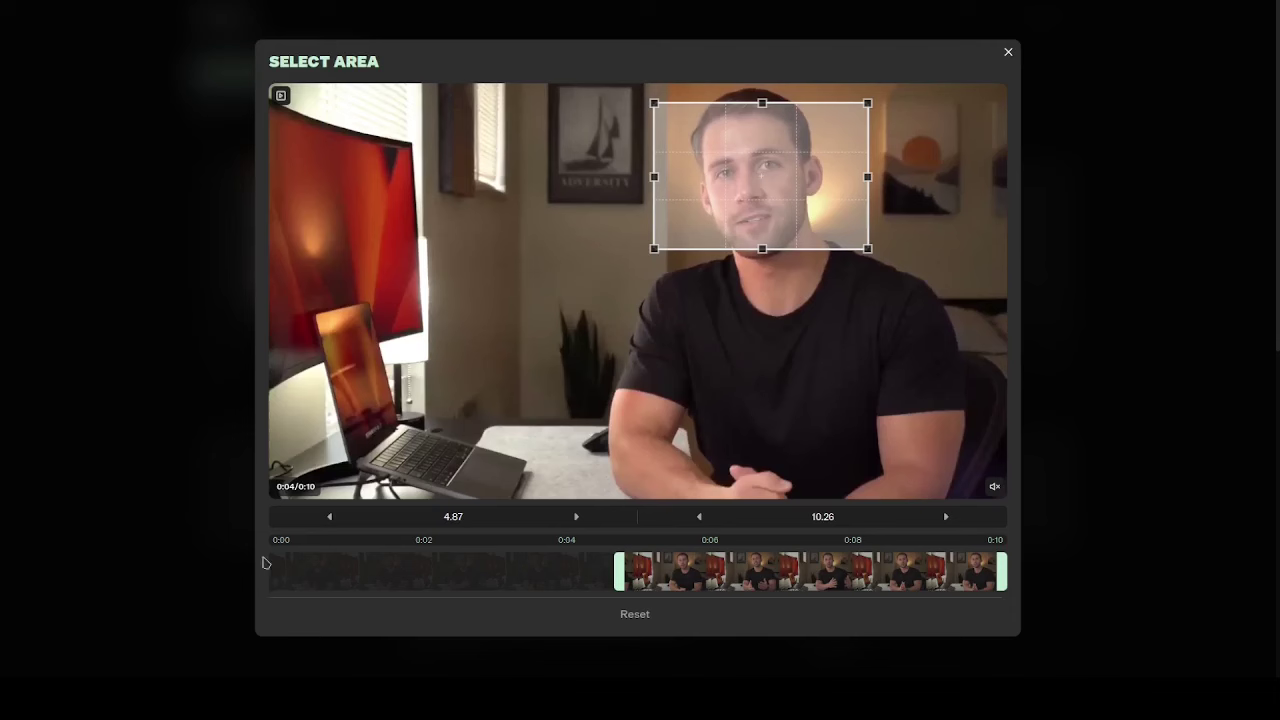
left_click_drag(622, 573, 565, 572)
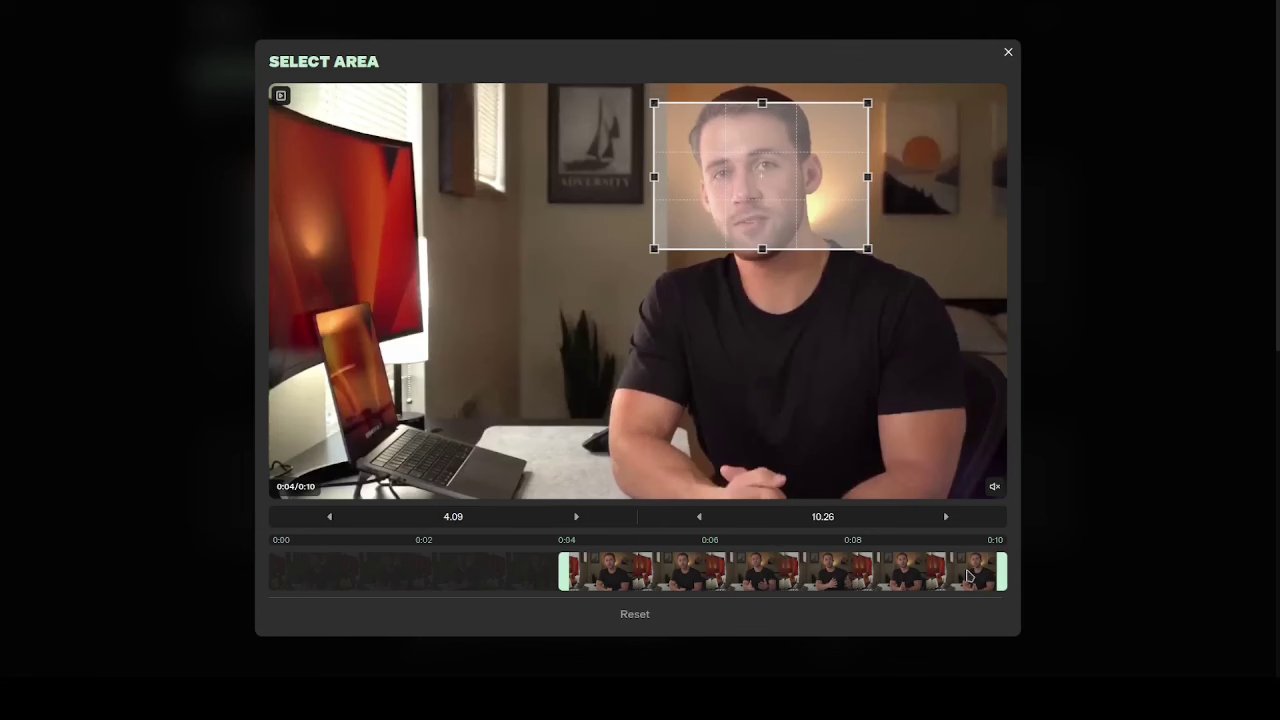
left_click(1008, 53)
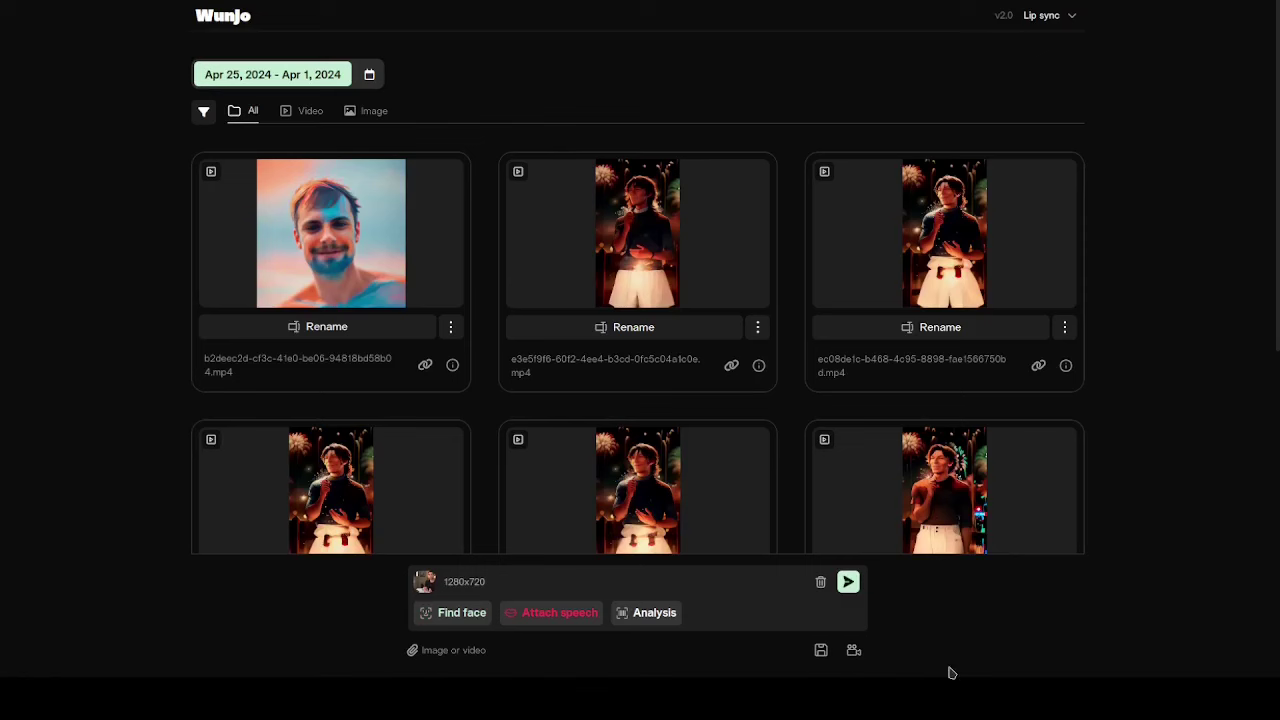
Step: Set the lip sync face discrimination factor to 4.3 and toggle the Overlay audio option
left_click(854, 650)
left_click(763, 547)
left_click_drag(759, 551, 767, 552)
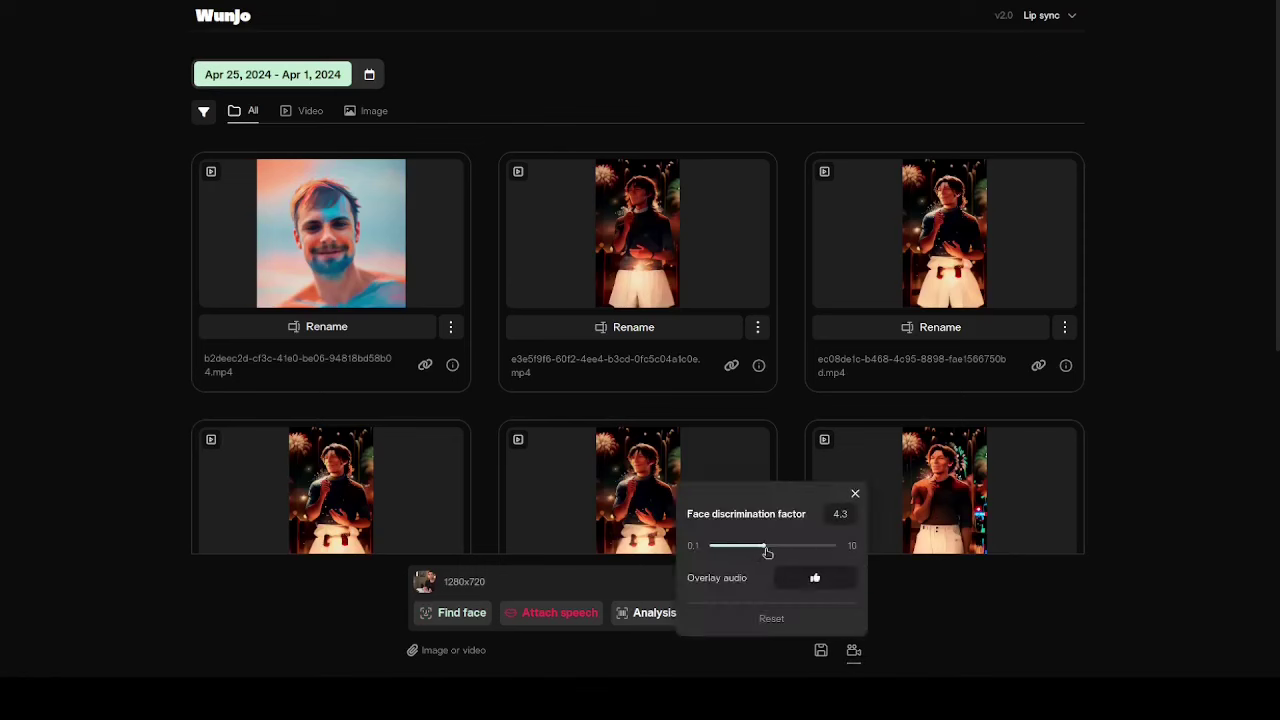
left_click(815, 580)
left_click(855, 493)
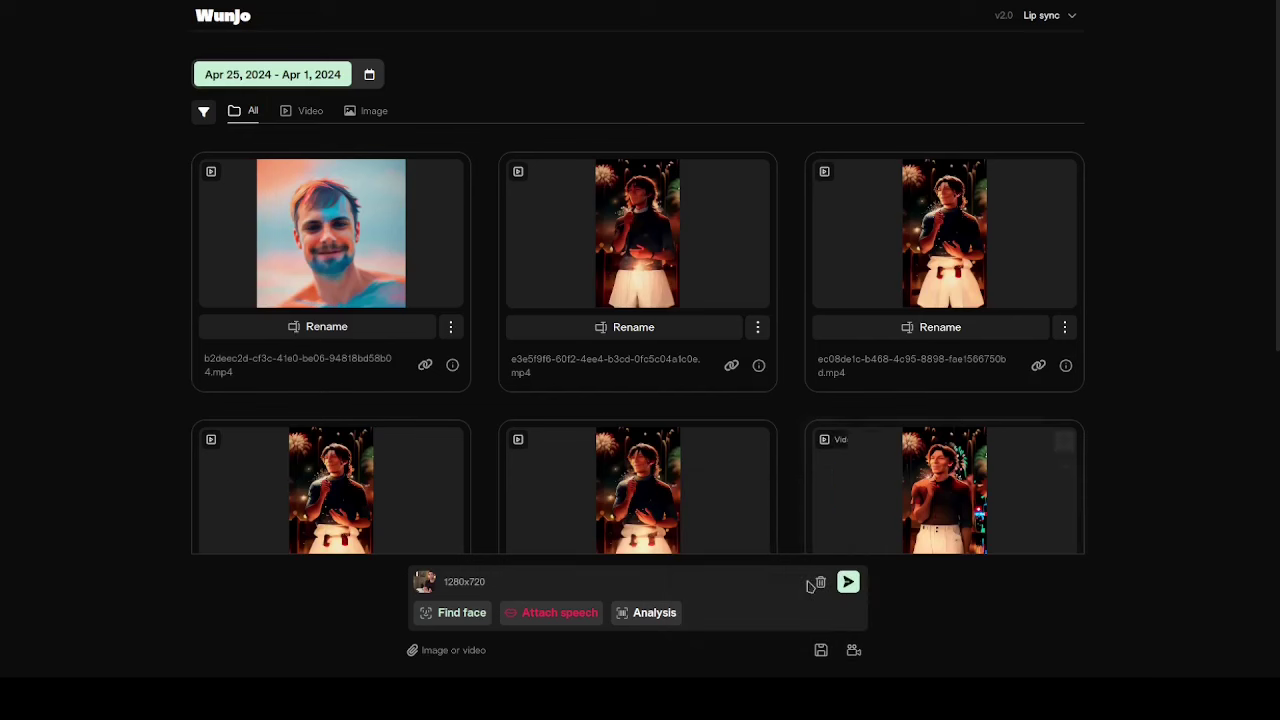
scroll(1204, 313, "down", 8)
scroll(1240, 430, "up", 6)
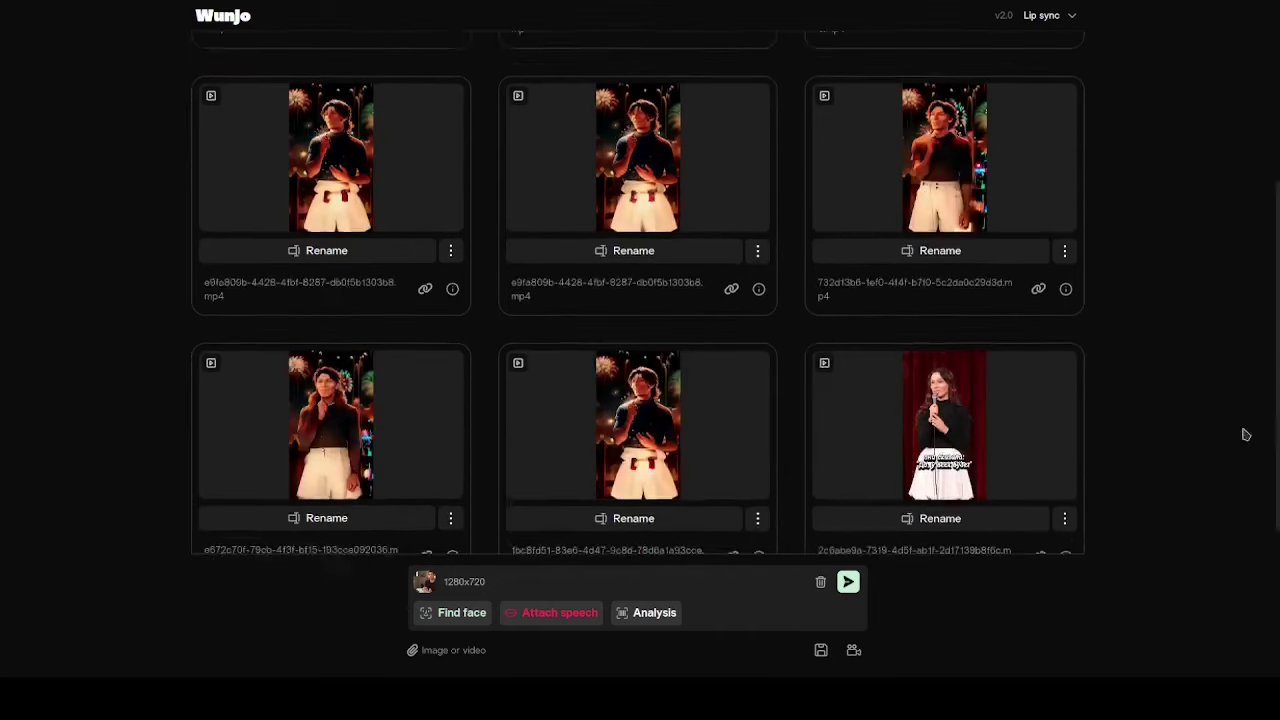
scroll(1211, 383, "up", 2)
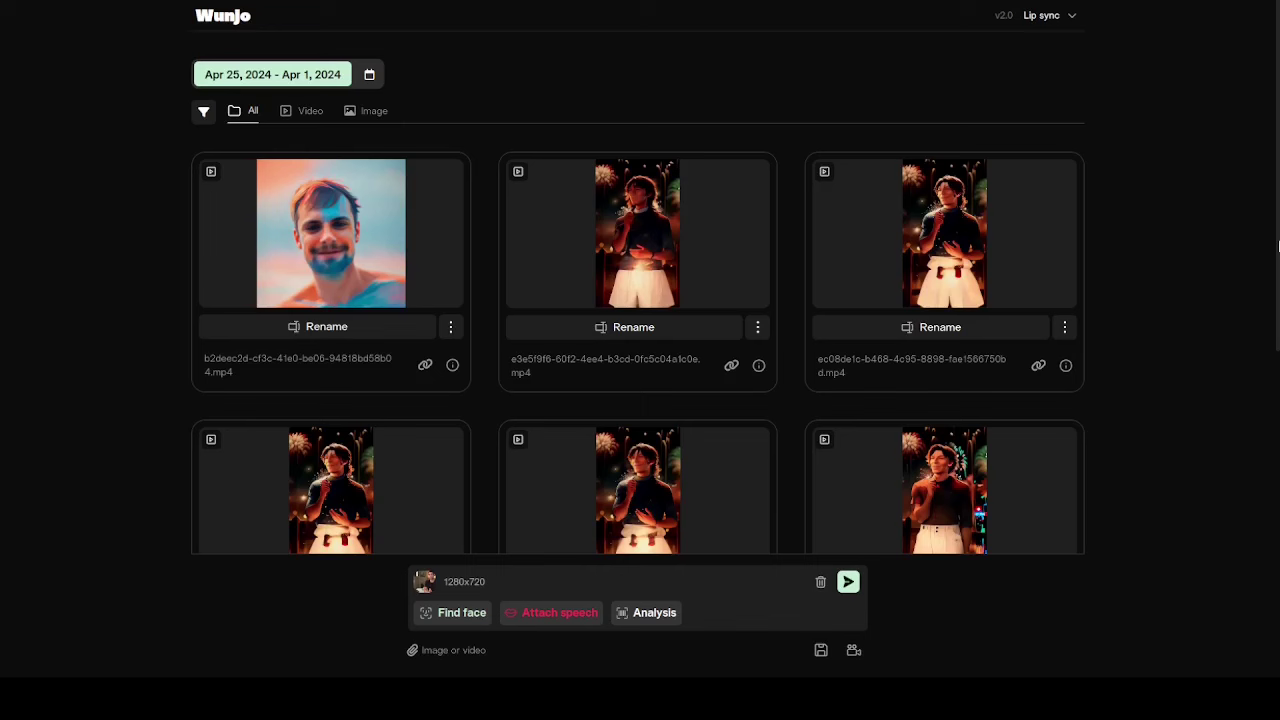
Step: Open the Face swap module and set its gallery's date range to Apr 1 through Apr 25, 2024
left_click(1057, 18)
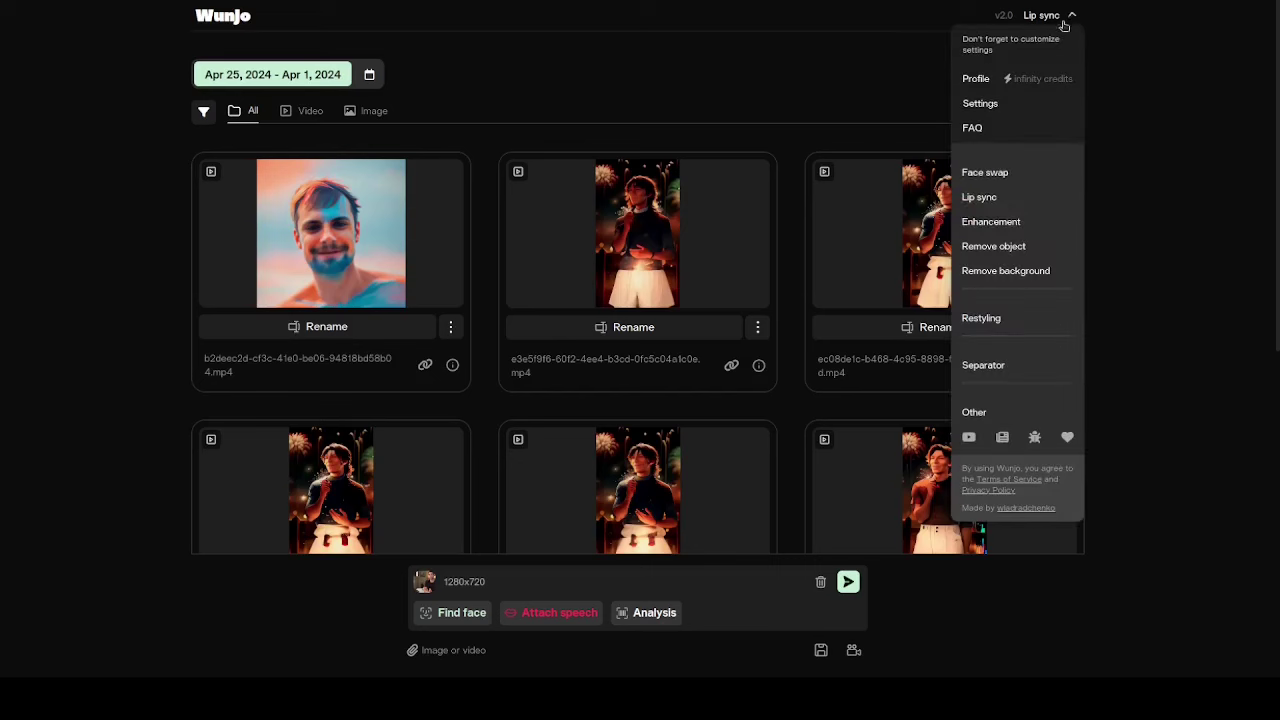
left_click(986, 173)
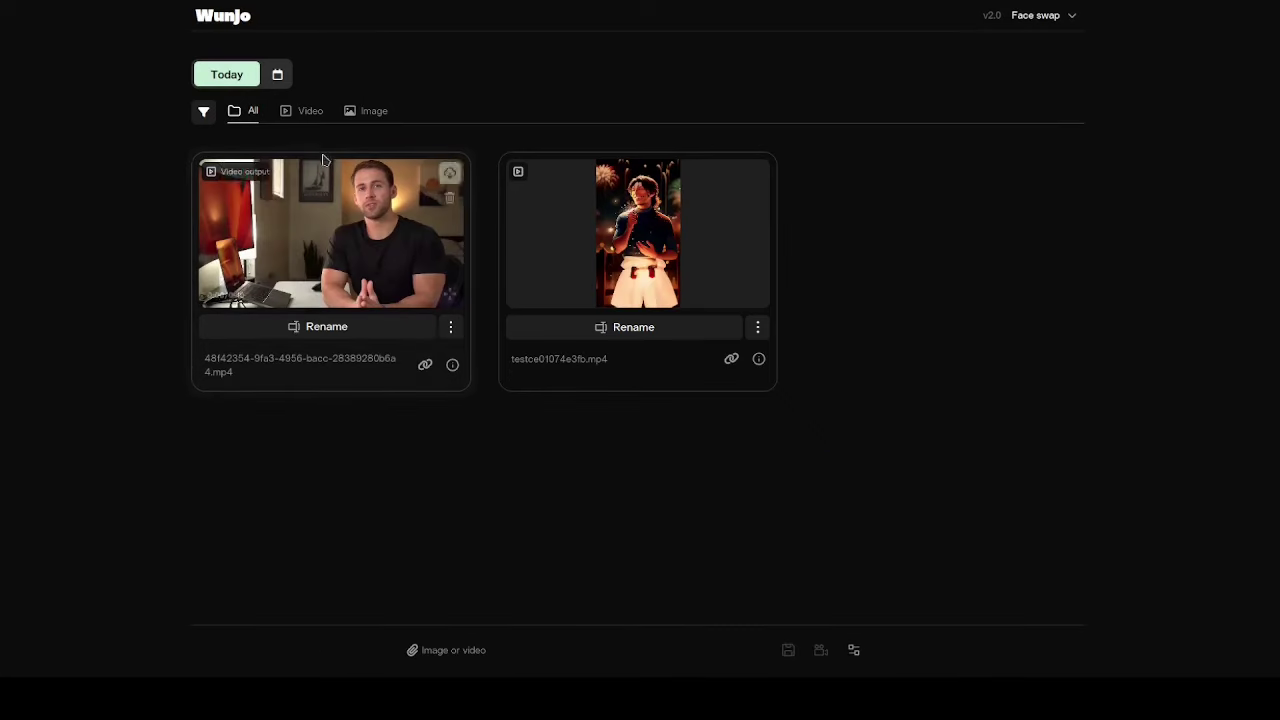
left_click(277, 75)
left_click(579, 304)
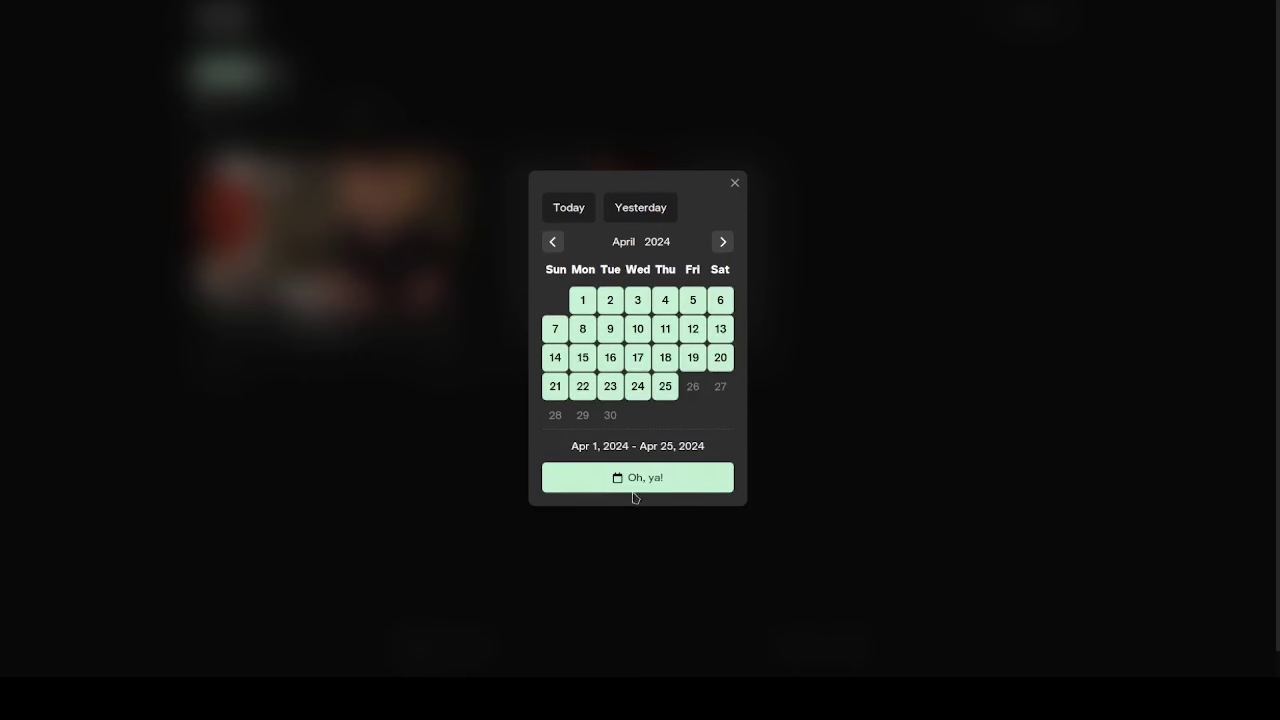
left_click(634, 487)
scroll(1163, 389, "down", 4)
scroll(1163, 389, "up", 1)
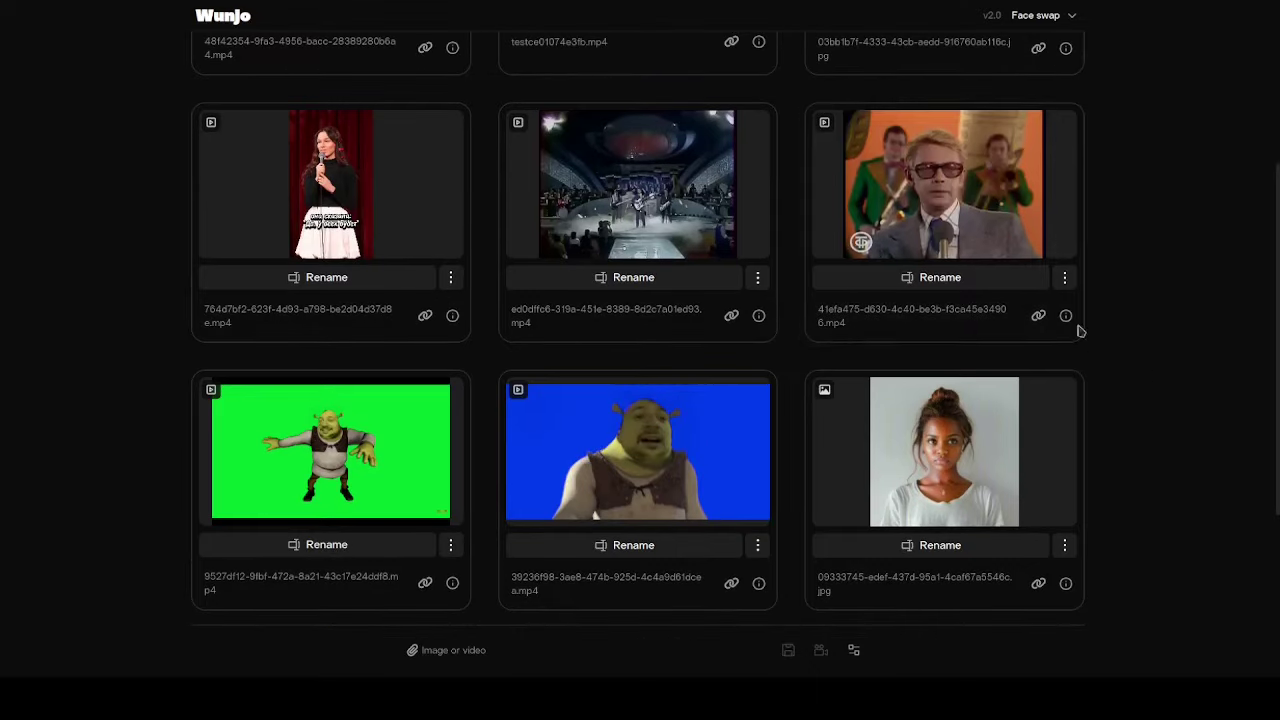
Step: Download the face swap video of the man in glasses and grey suit, and play the downloaded file
left_click(1062, 125)
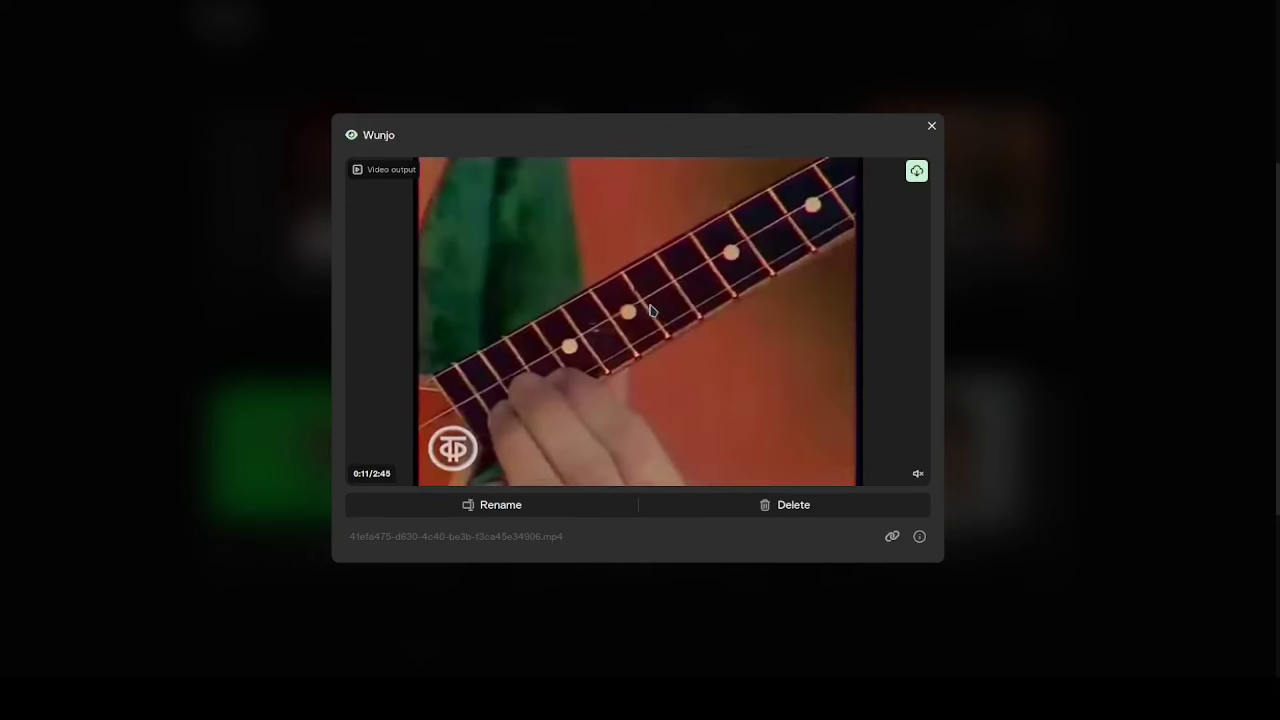
left_click(931, 125)
left_click(1063, 127)
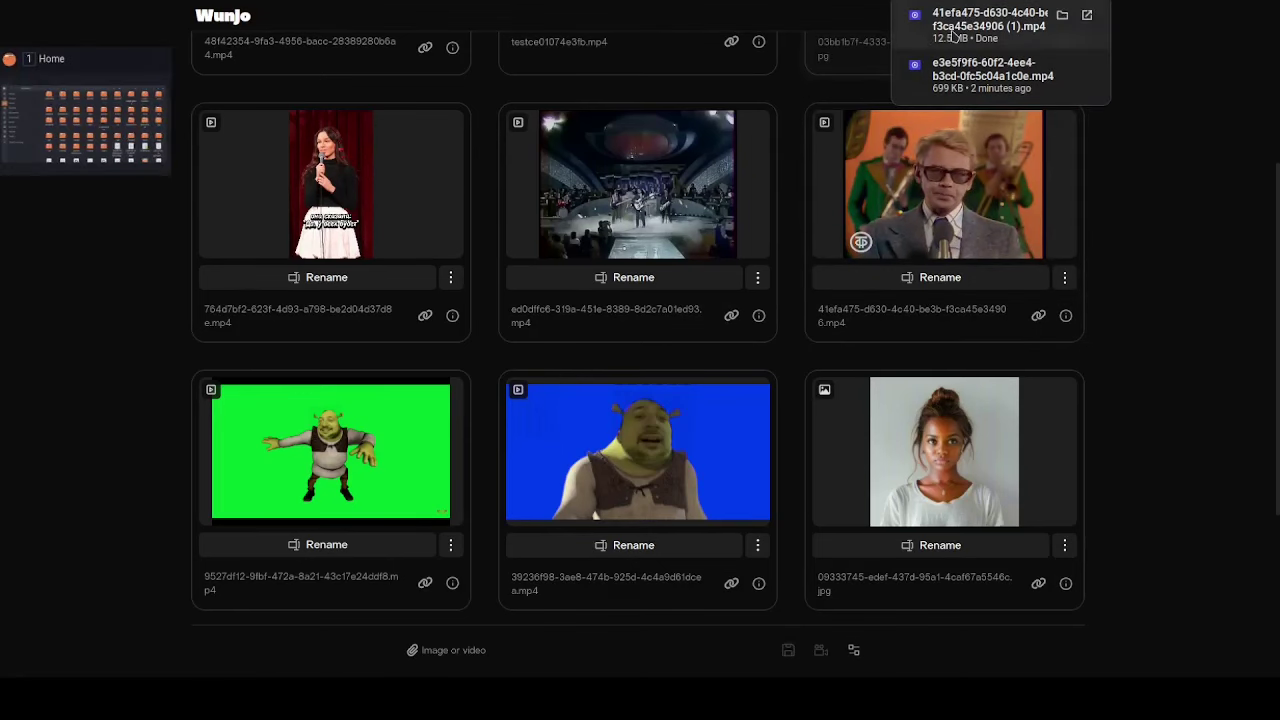
left_click(953, 37)
left_click_drag(53, 650, 416, 620)
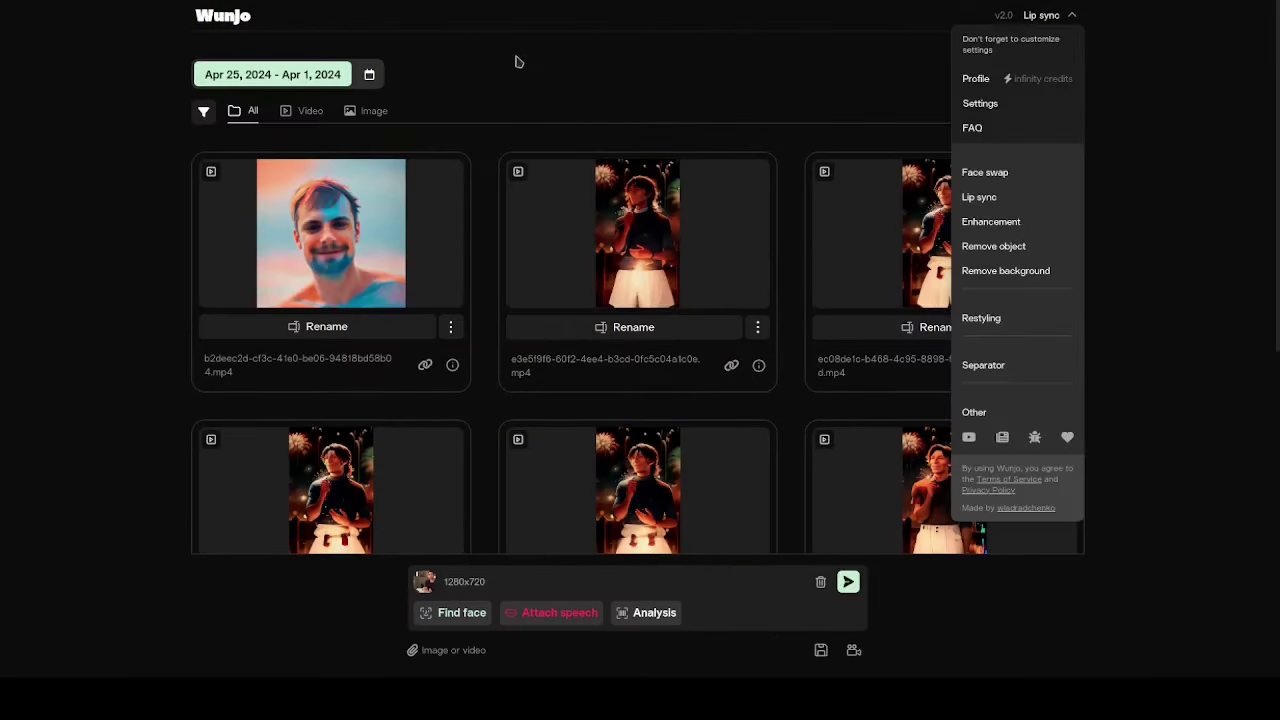
Step: Return to the Lip sync module and upload output (6).wav as the speech audio for the loaded video
left_click(543, 34)
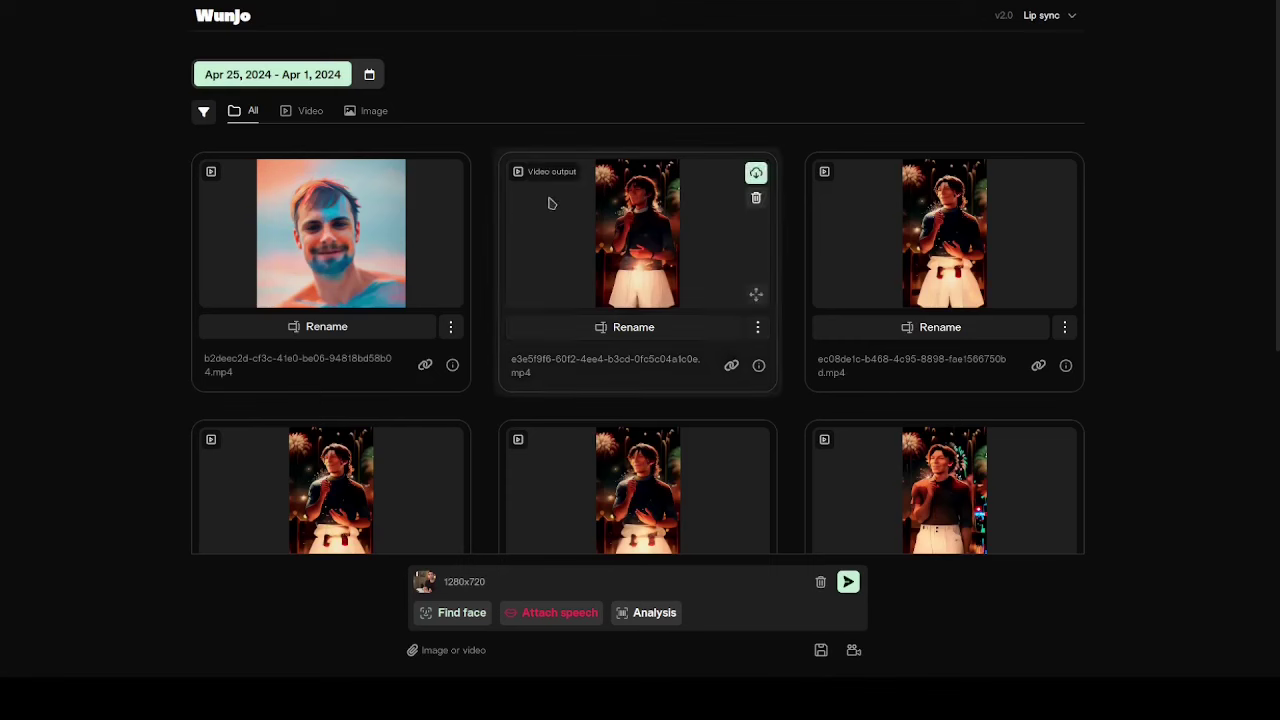
left_click(548, 614)
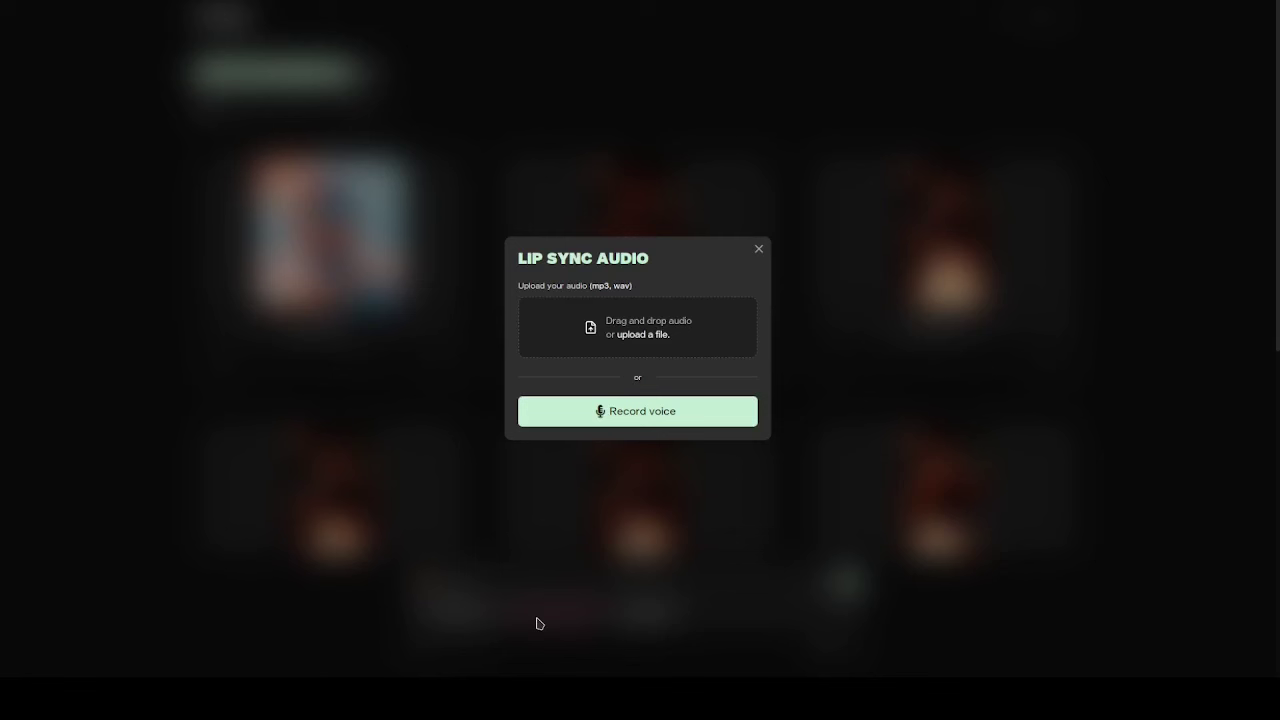
left_click(649, 327)
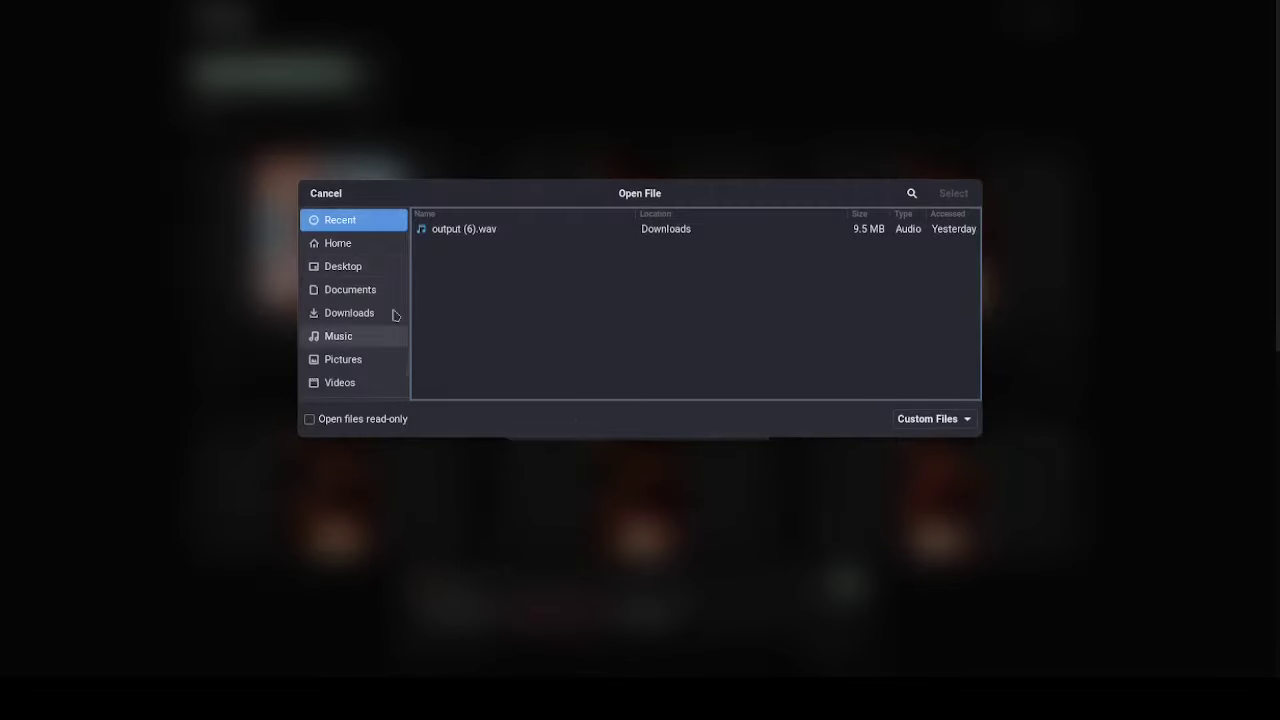
left_click(372, 312)
left_click(366, 245)
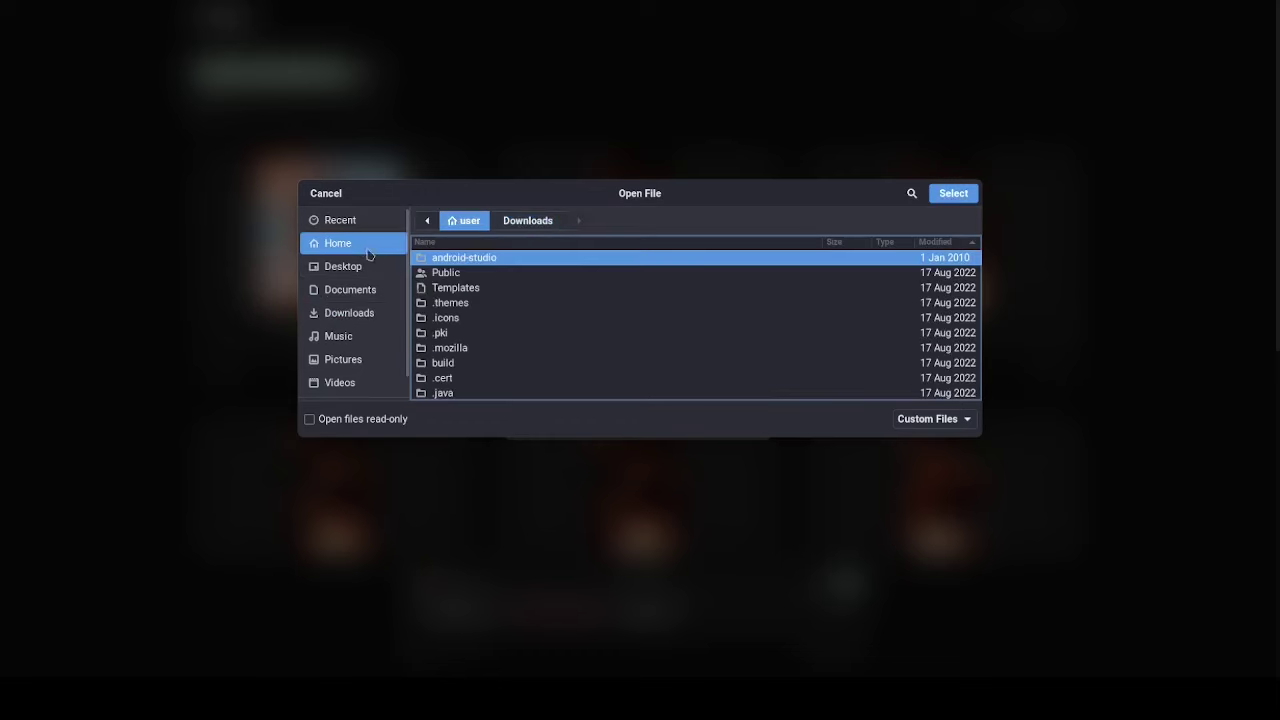
left_click(366, 265)
left_click(360, 222)
double_click(457, 230)
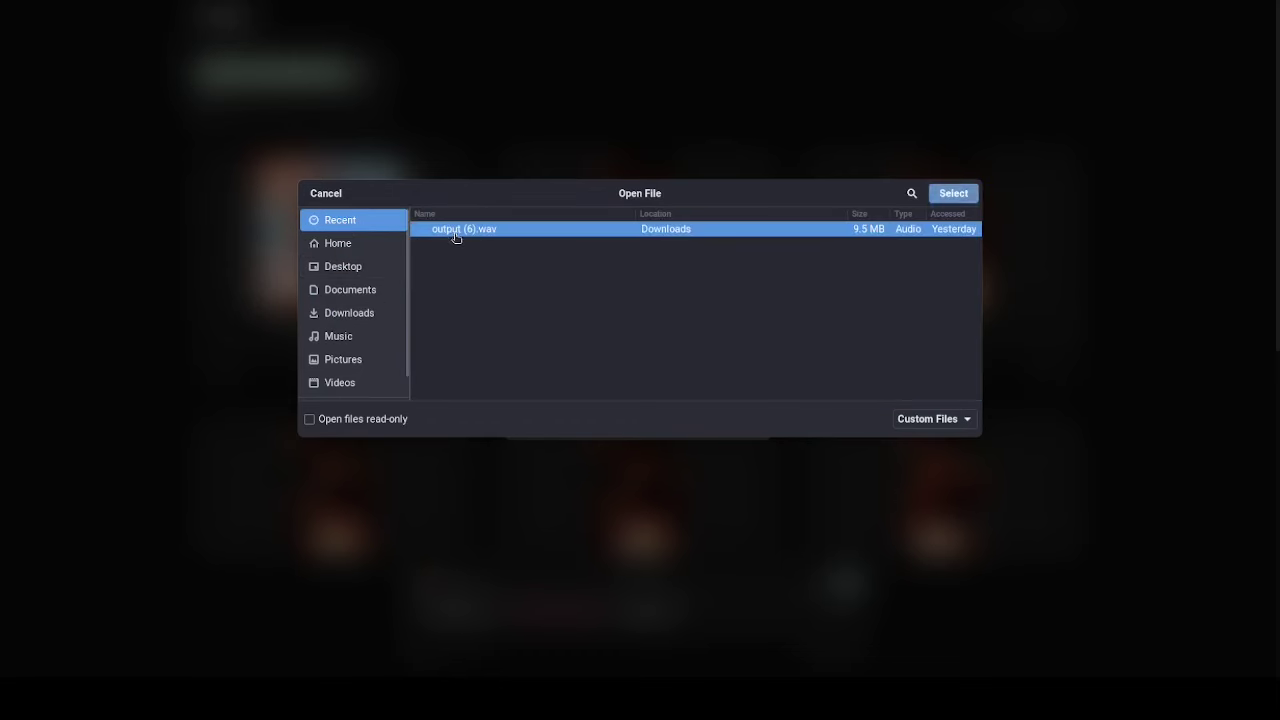
Step: Trim the speech audio to about 00:02 through 00:28 and attach it to the video
mouse_move(555, 343)
left_mouse_down()
mouse_move(574, 343)
mouse_move(558, 343)
left_mouse_up()
left_click_drag(727, 331, 600, 343)
left_click(534, 334)
left_click(535, 334)
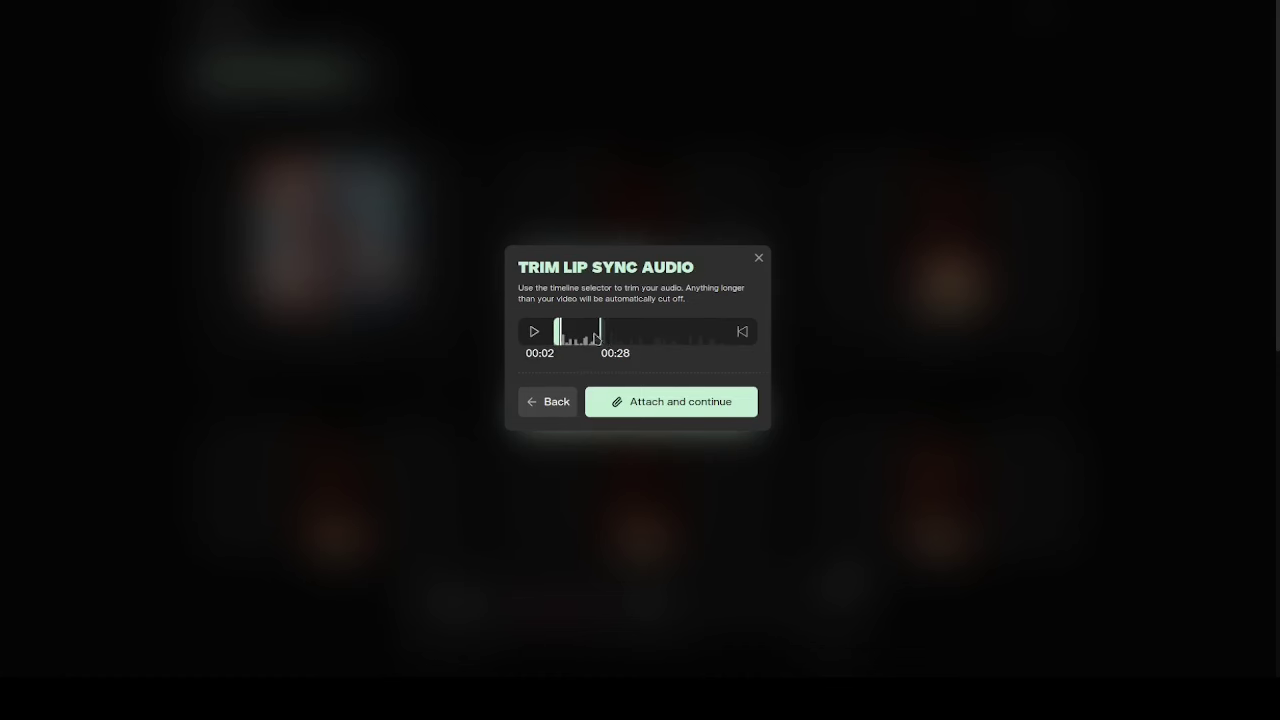
mouse_move(603, 334)
left_mouse_down()
mouse_move(632, 336)
mouse_move(581, 339)
mouse_move(660, 338)
mouse_move(604, 336)
left_mouse_up()
left_click(658, 410)
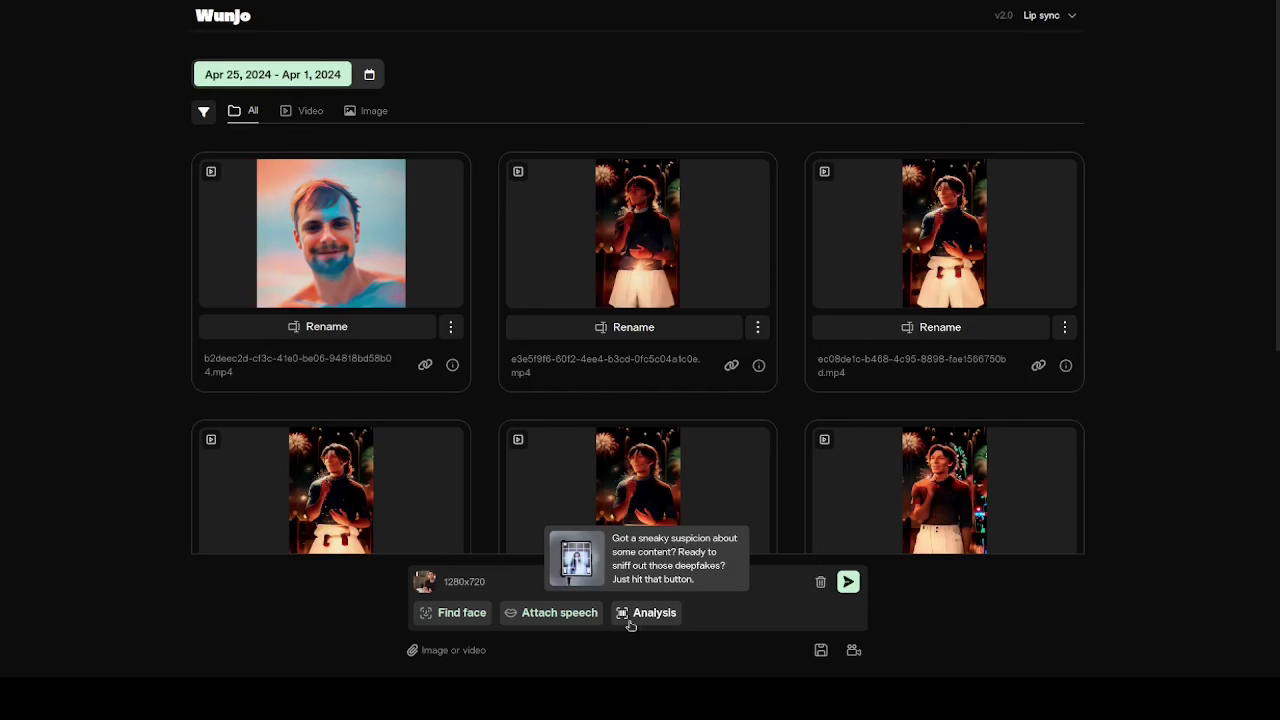
Step: Start generating the lip sync video and switch to the Enhancement module
left_click(853, 587)
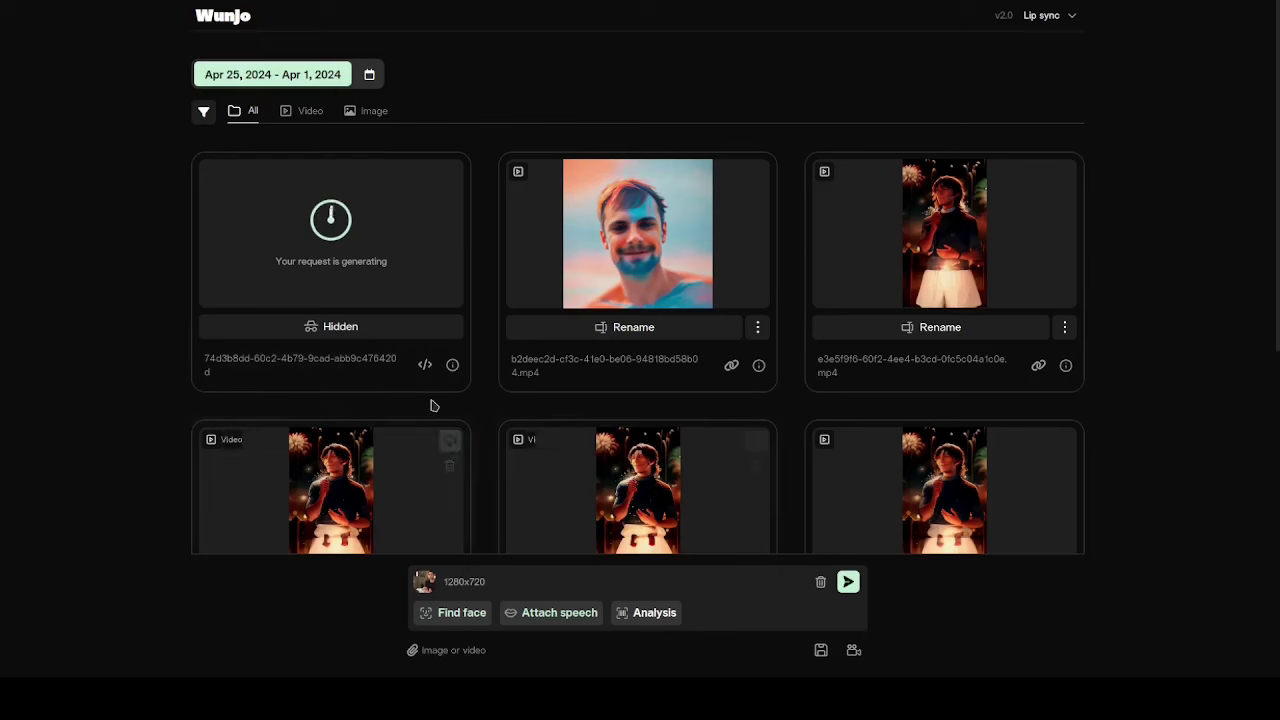
left_click(1070, 18)
left_click(997, 221)
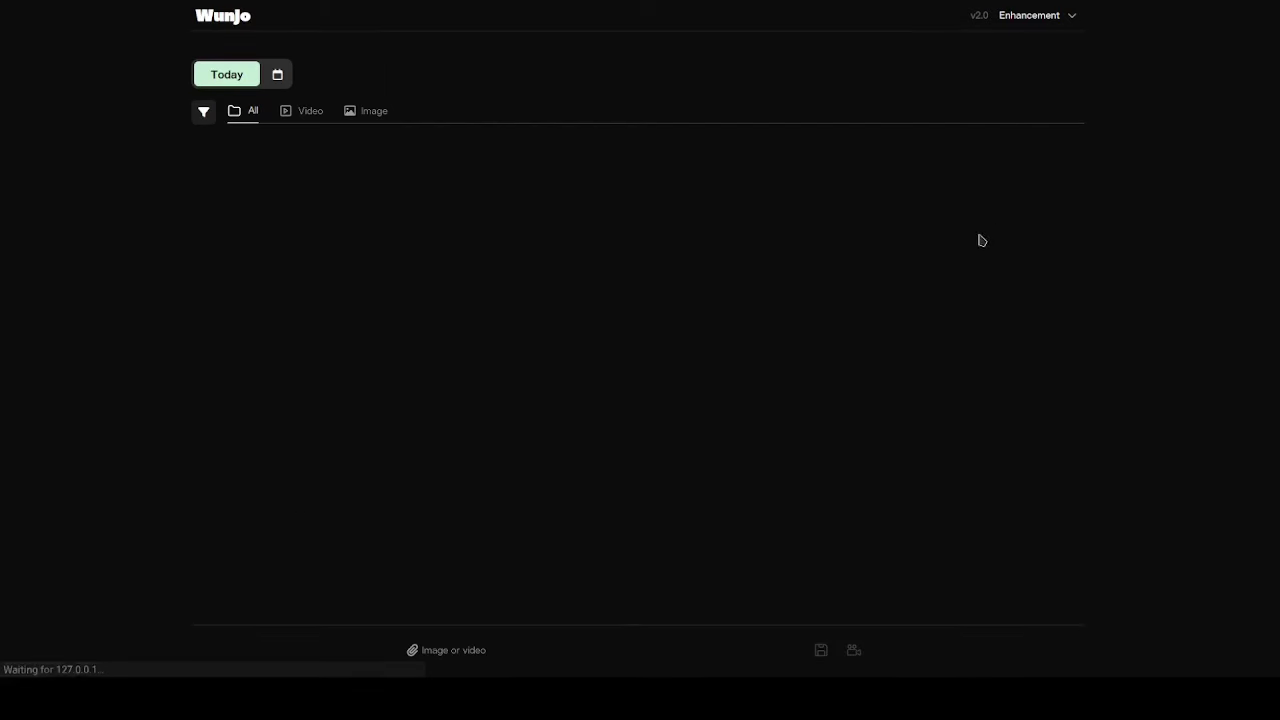
Step: Set the Enhancement gallery's date range to Apr 1 through Apr 25, 2024, and look over its results
left_click(285, 76)
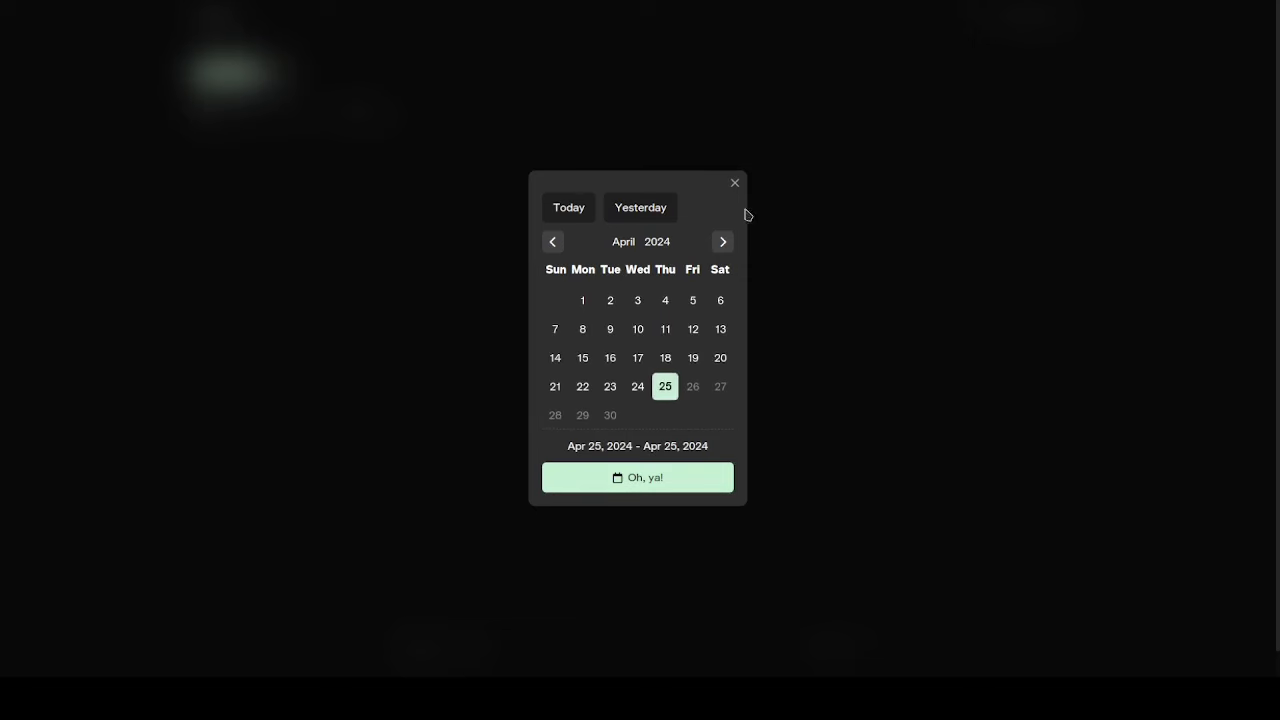
left_click(738, 184)
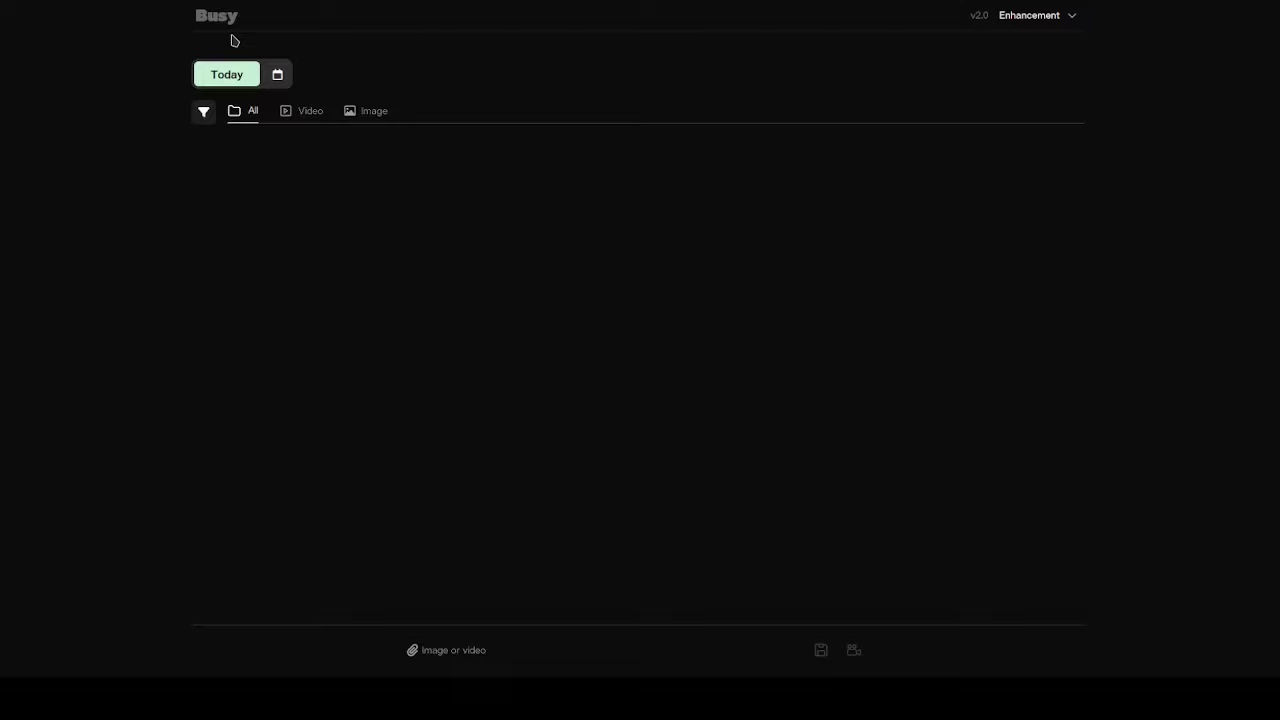
left_click(284, 73)
left_click(585, 302)
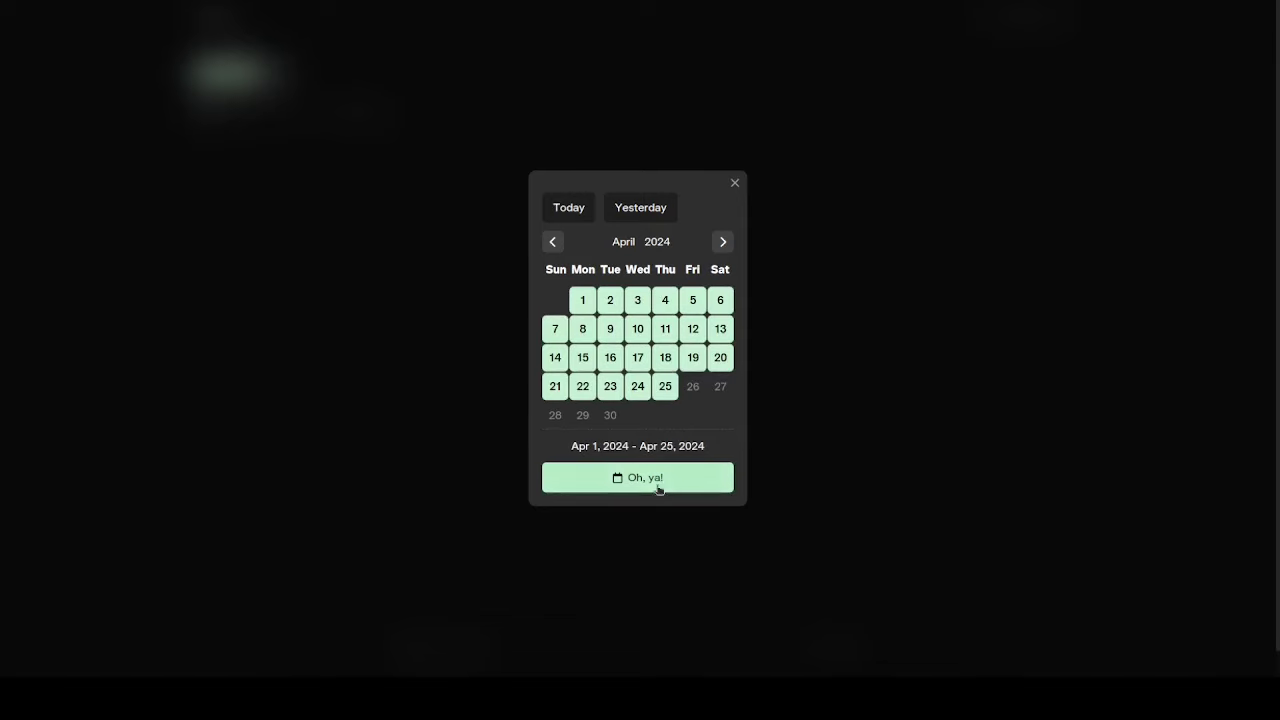
left_click(651, 484)
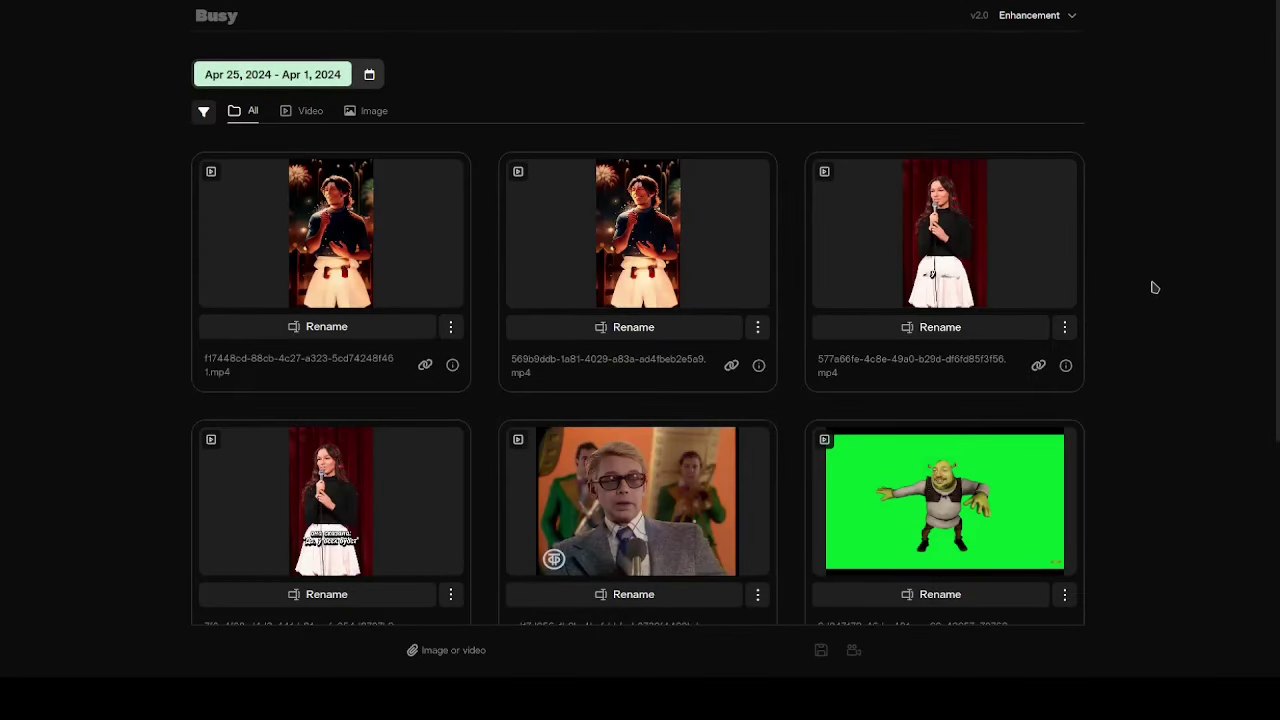
scroll(1154, 288, "down", 4)
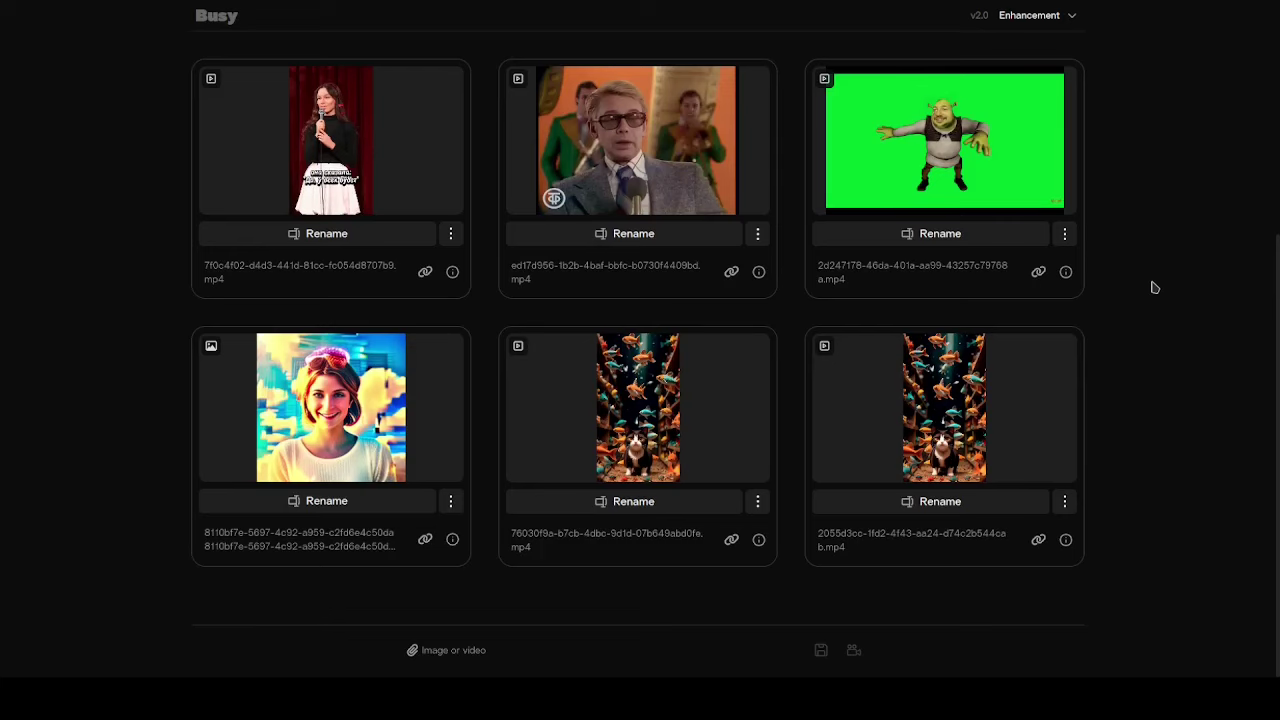
scroll(1154, 288, "up", 4)
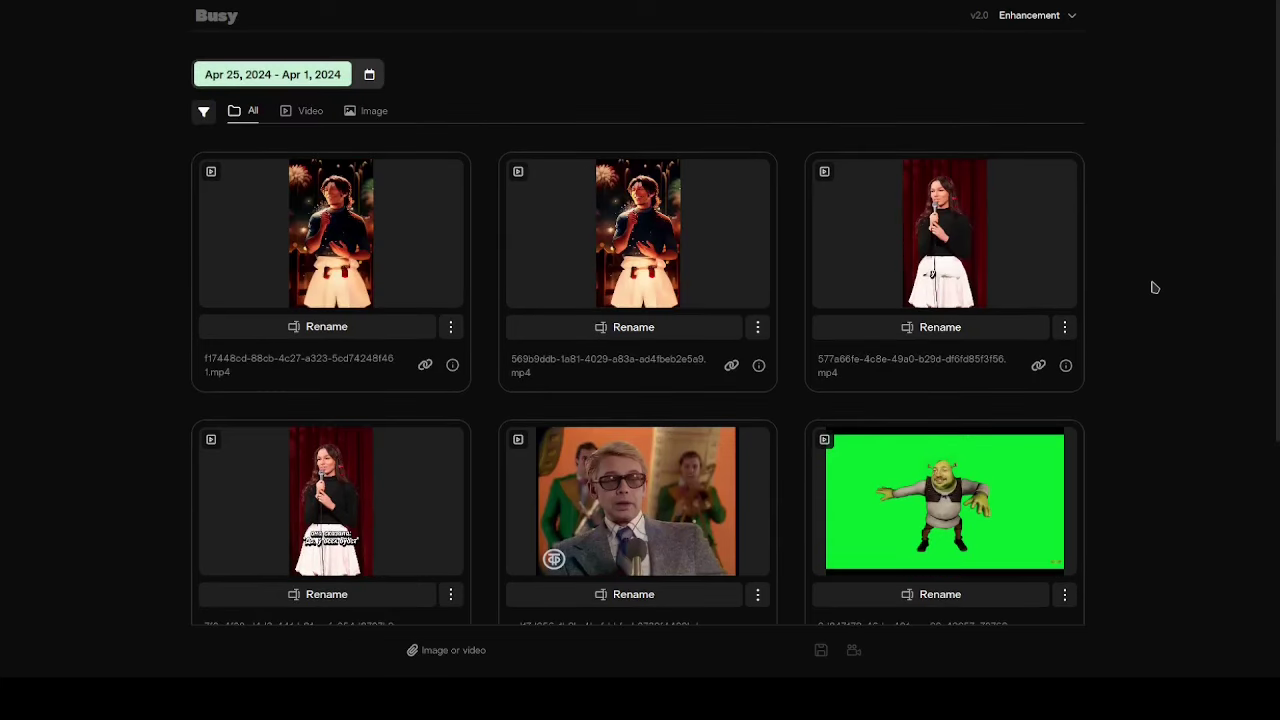
Step: Switch to the Lip sync module and set its gallery's date range to Apr 1 through Apr 25, 2024
left_click(430, 651)
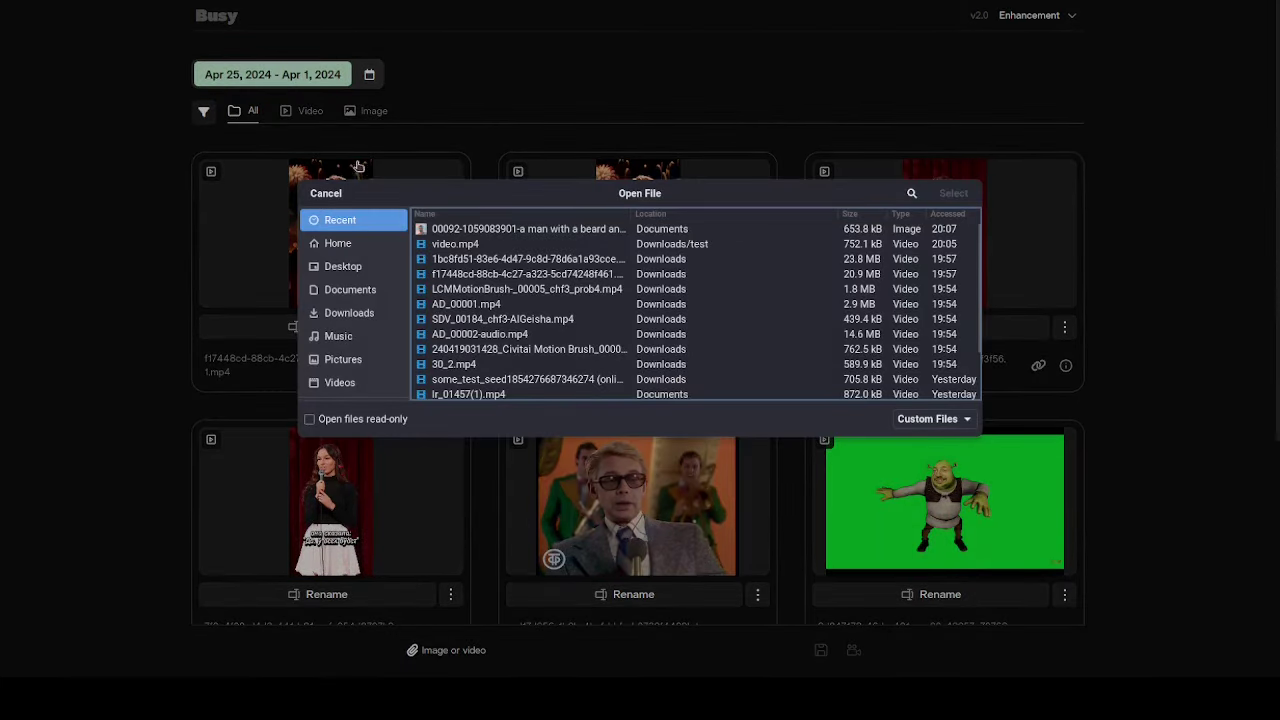
left_click(328, 194)
left_click(1047, 28)
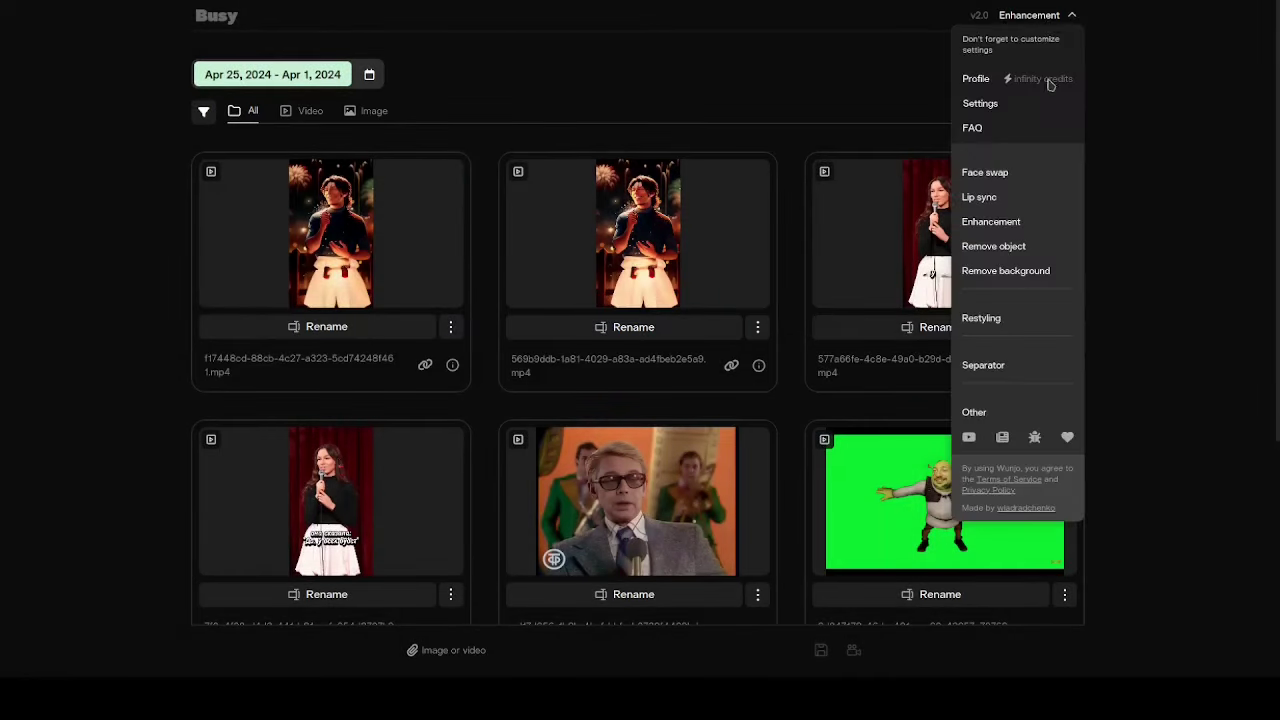
left_click(990, 201)
left_click(277, 74)
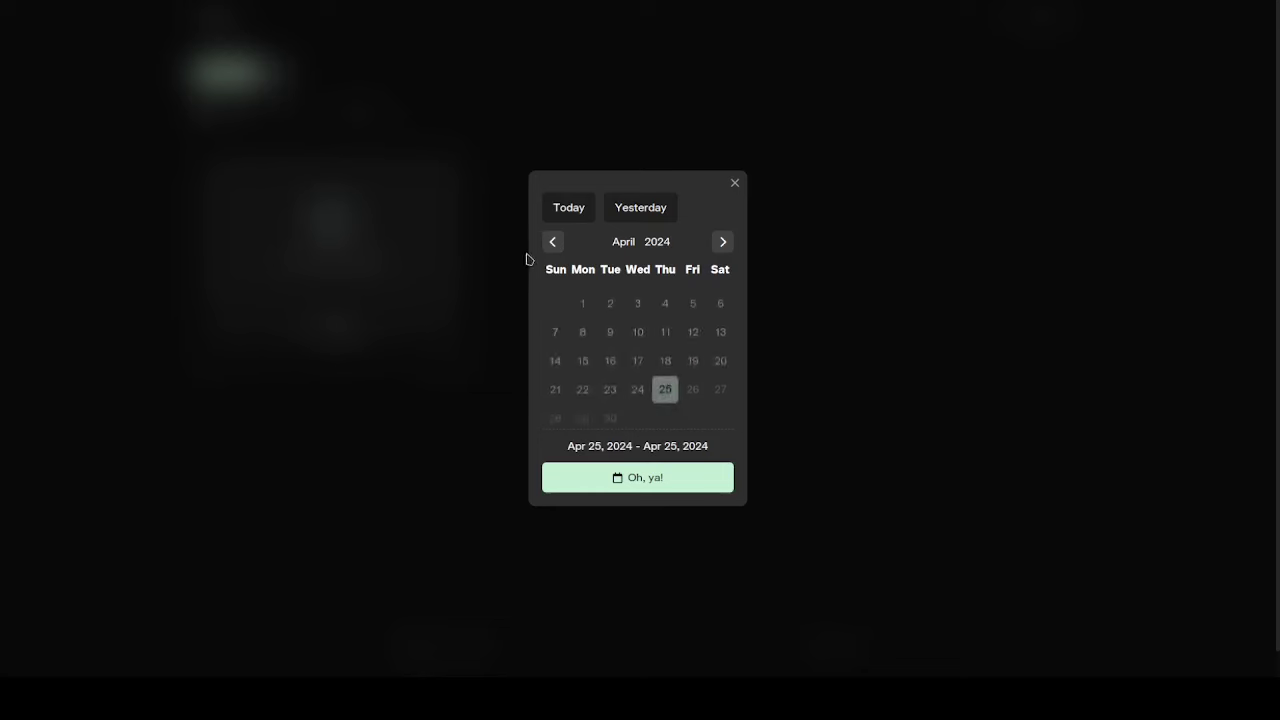
left_click(583, 300)
left_click(622, 477)
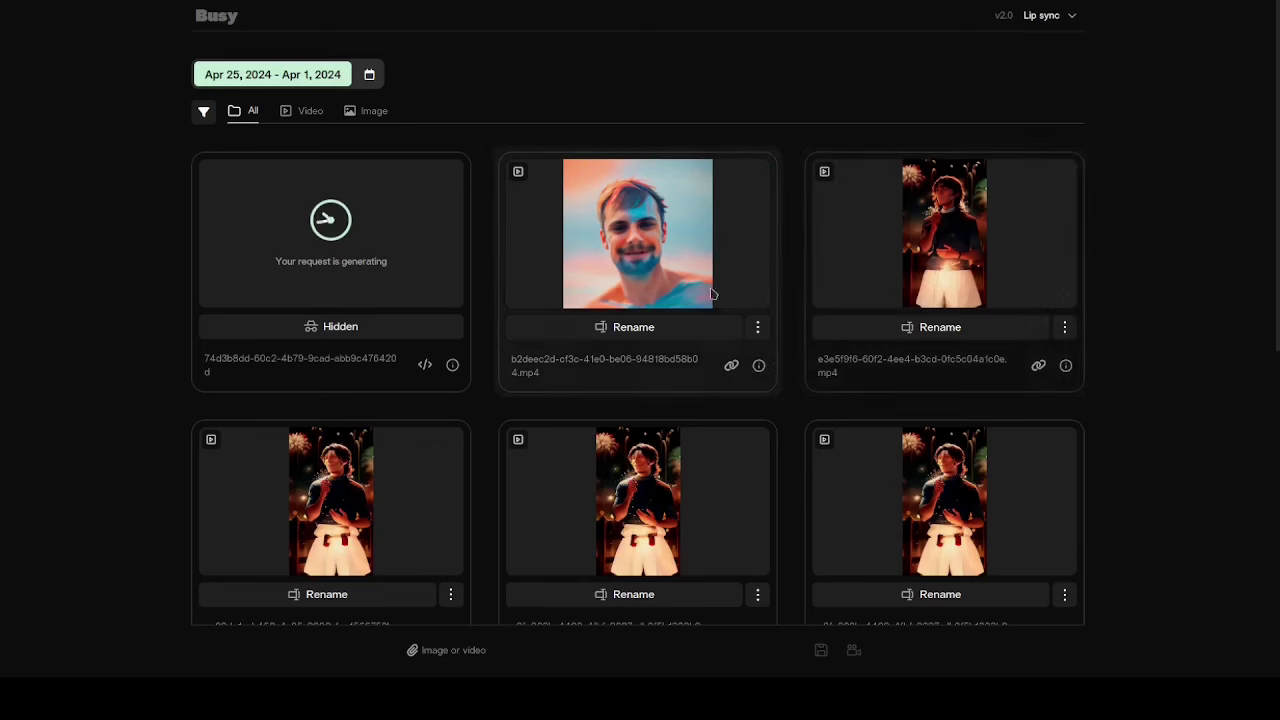
Step: Open the suggestions for the bearded man's portrait video and read the Enhancement and Separator advice
left_click(758, 327)
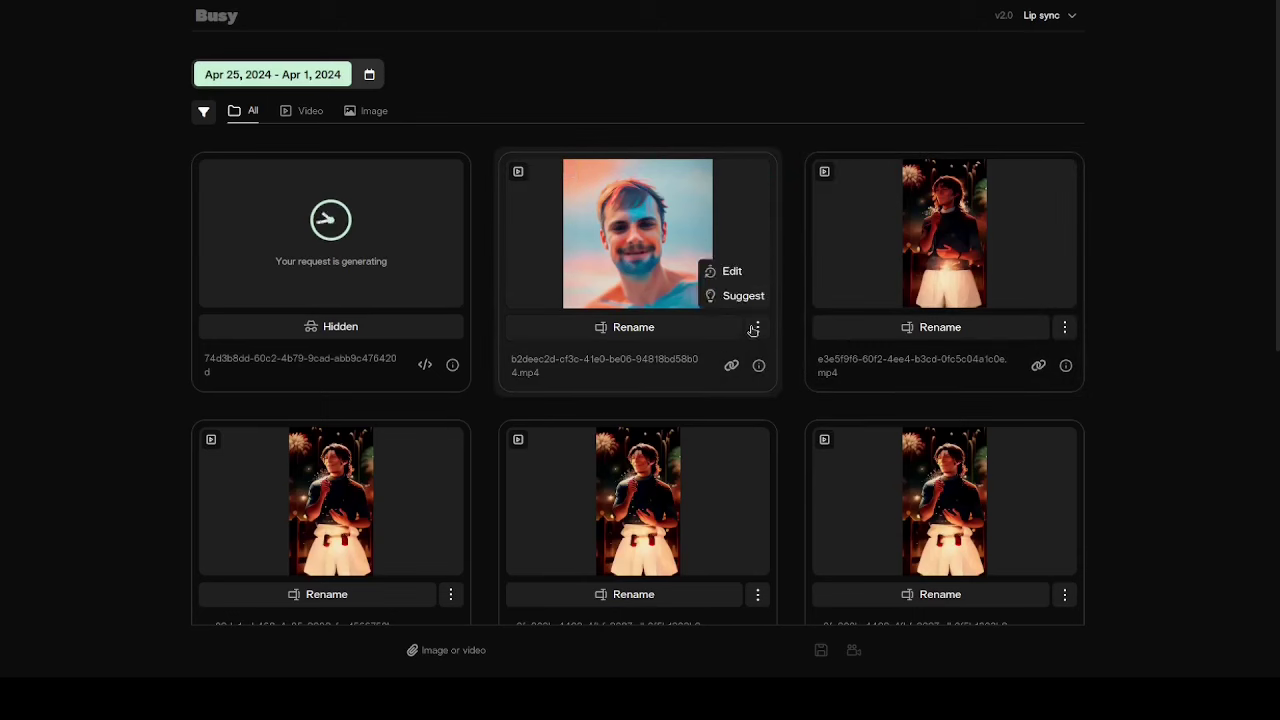
left_click(738, 294)
left_click_drag(541, 247, 746, 470)
left_click_drag(546, 421, 737, 468)
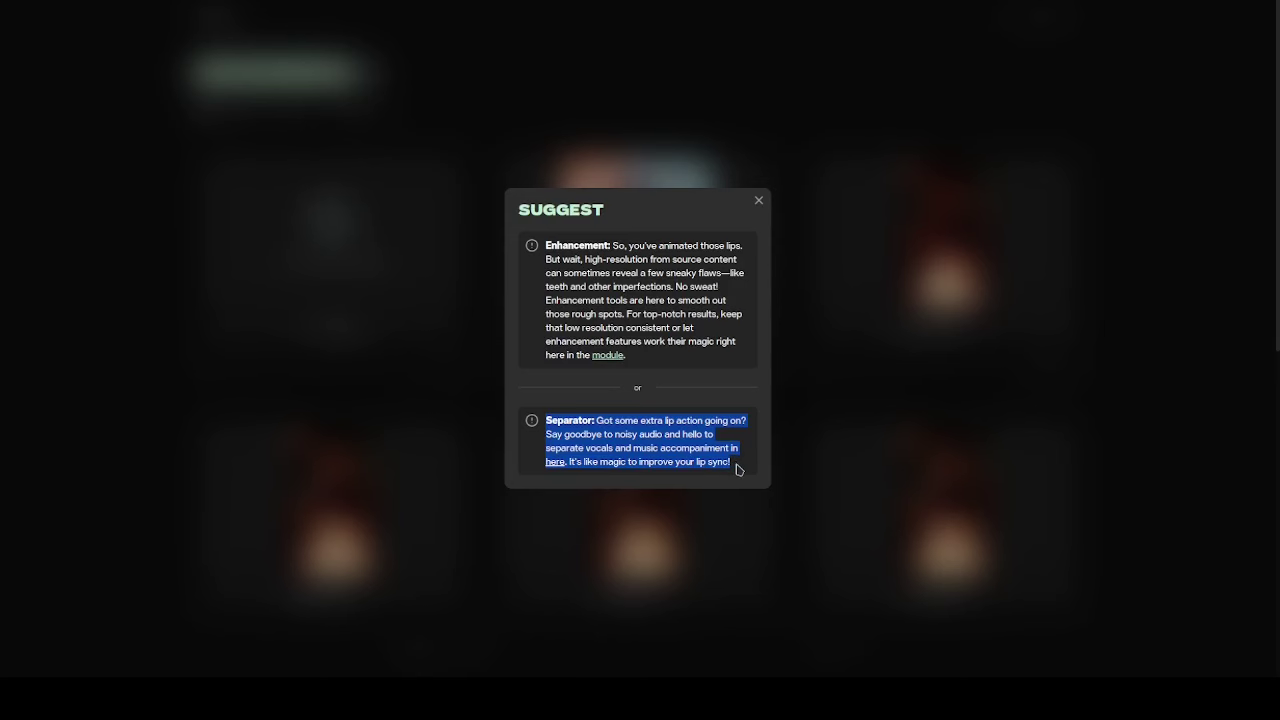
left_click(684, 452)
left_click_drag(547, 452, 555, 463)
left_click_drag(546, 242, 638, 302)
left_click(596, 267)
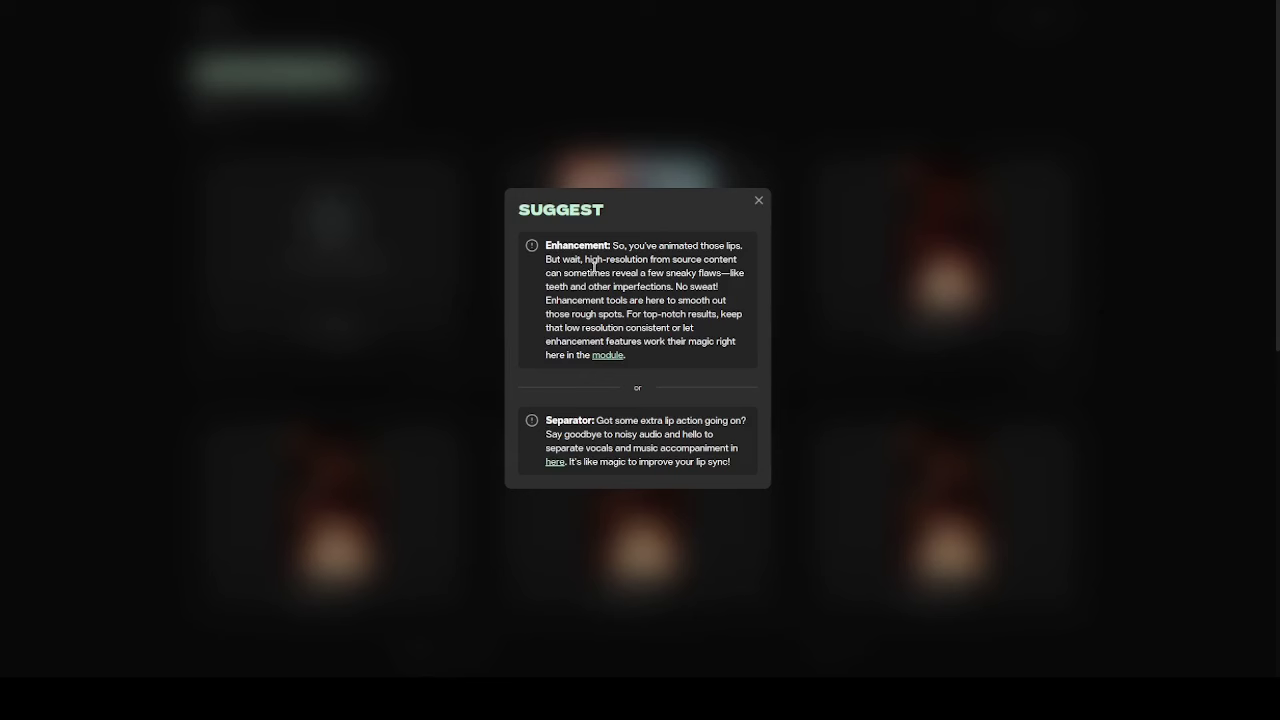
Step: Follow the suggestion to load the portrait video into the Enhancement module and check the available enhancement methods
left_click(597, 359)
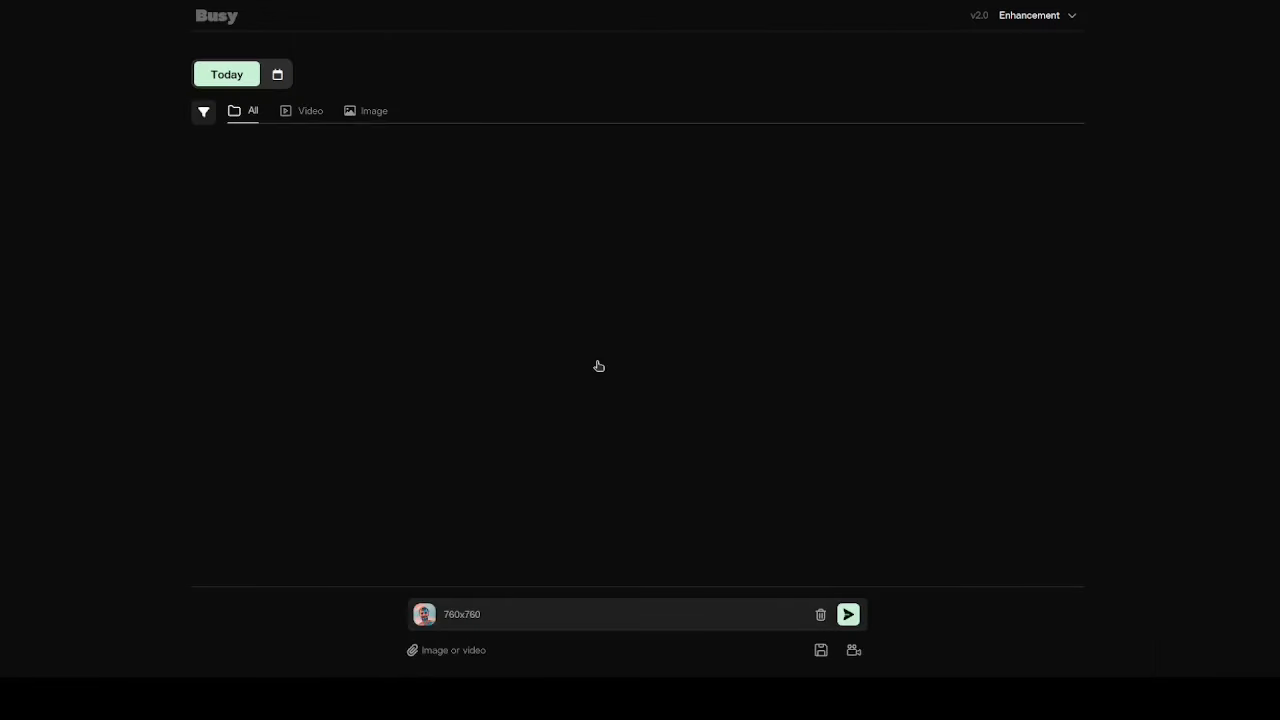
left_click(854, 651)
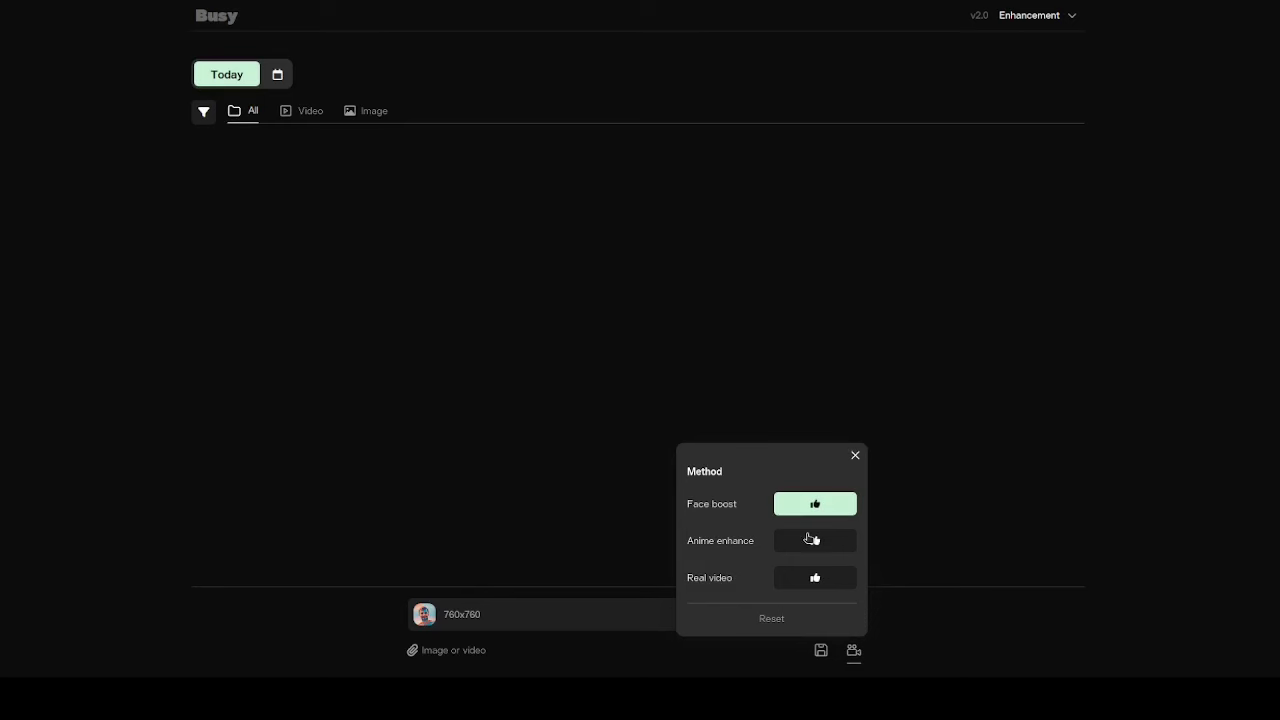
mouse_move(818, 586)
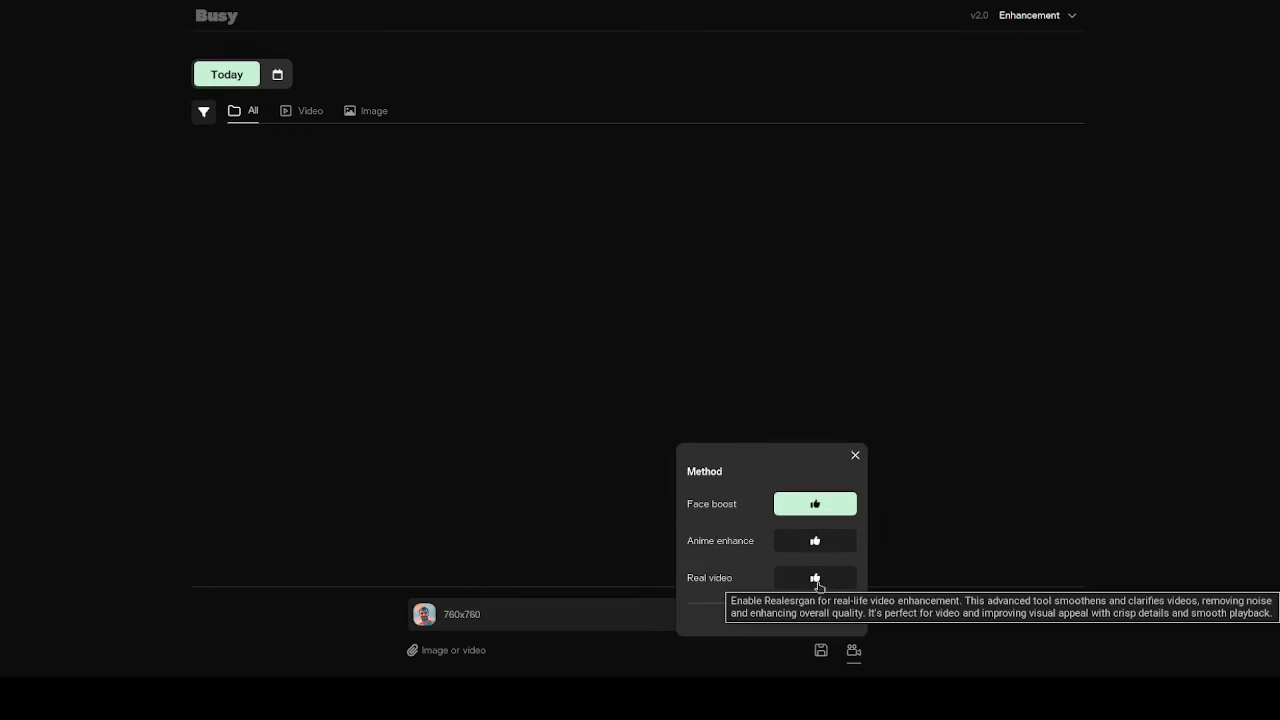
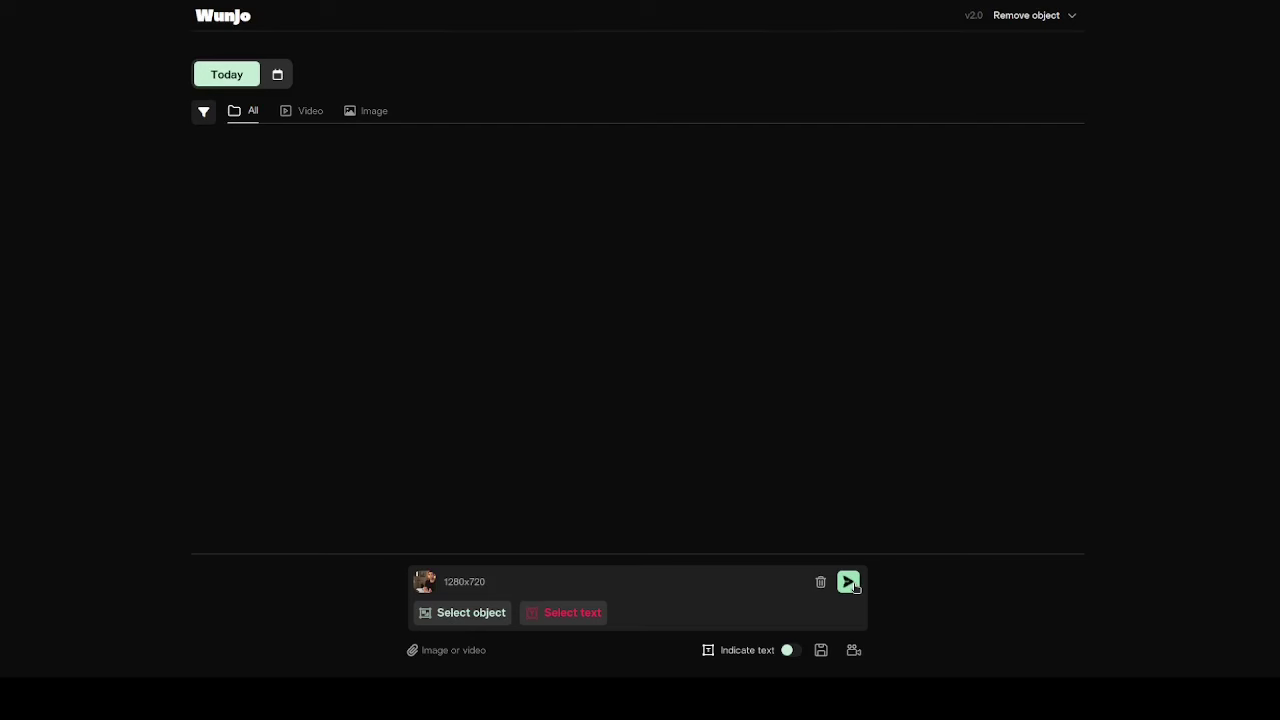
Step: Open text selection for the 1280x720 video and fit the selection frame tightly around the words "ЭТО ТЕКСТ"
left_click(852, 581)
left_click(553, 614)
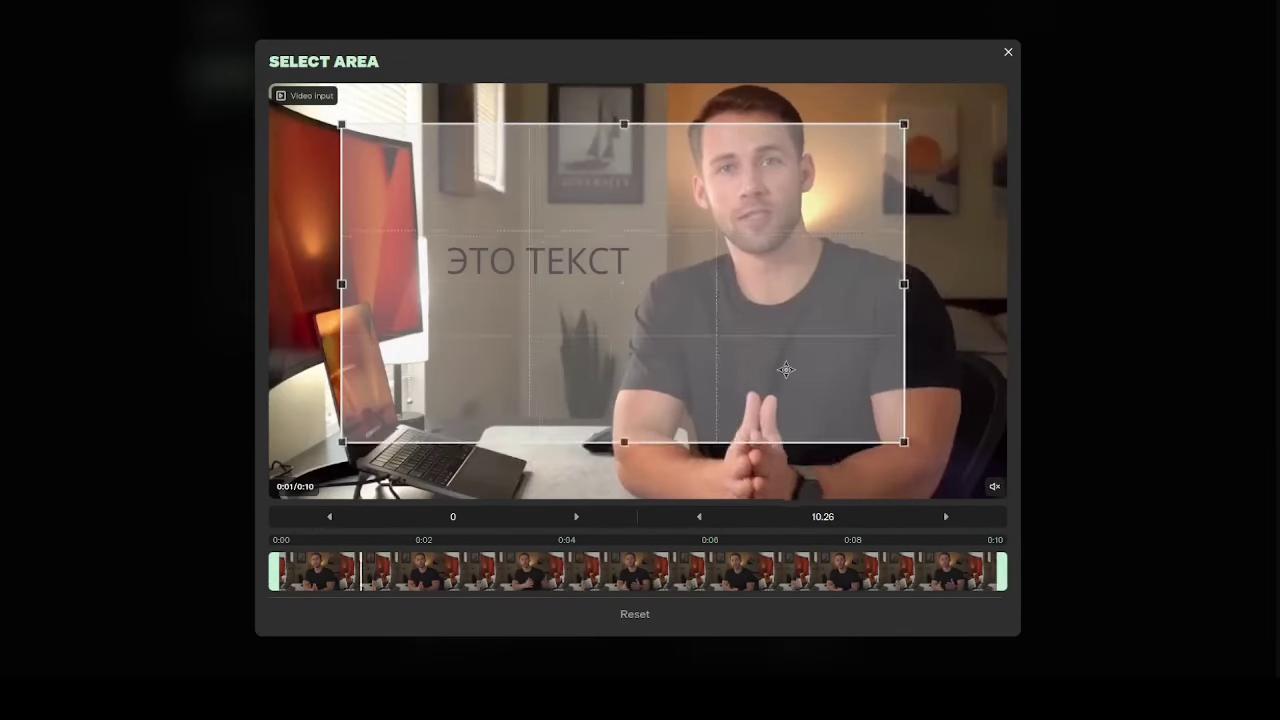
left_click_drag(904, 441, 640, 289)
left_click_drag(637, 124, 640, 226)
left_click_drag(342, 226, 437, 237)
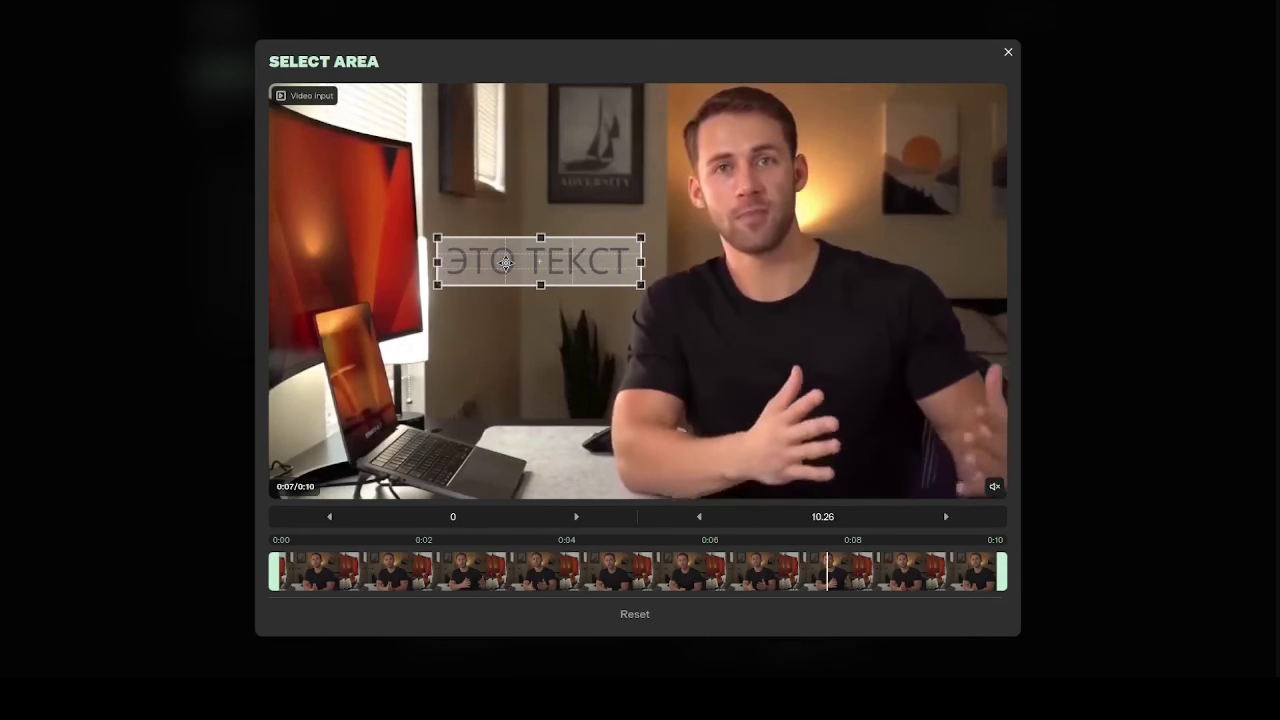
mouse_move(505, 262)
left_mouse_down()
mouse_move(548, 140)
mouse_move(577, 185)
mouse_move(536, 261)
mouse_move(505, 260)
left_mouse_up()
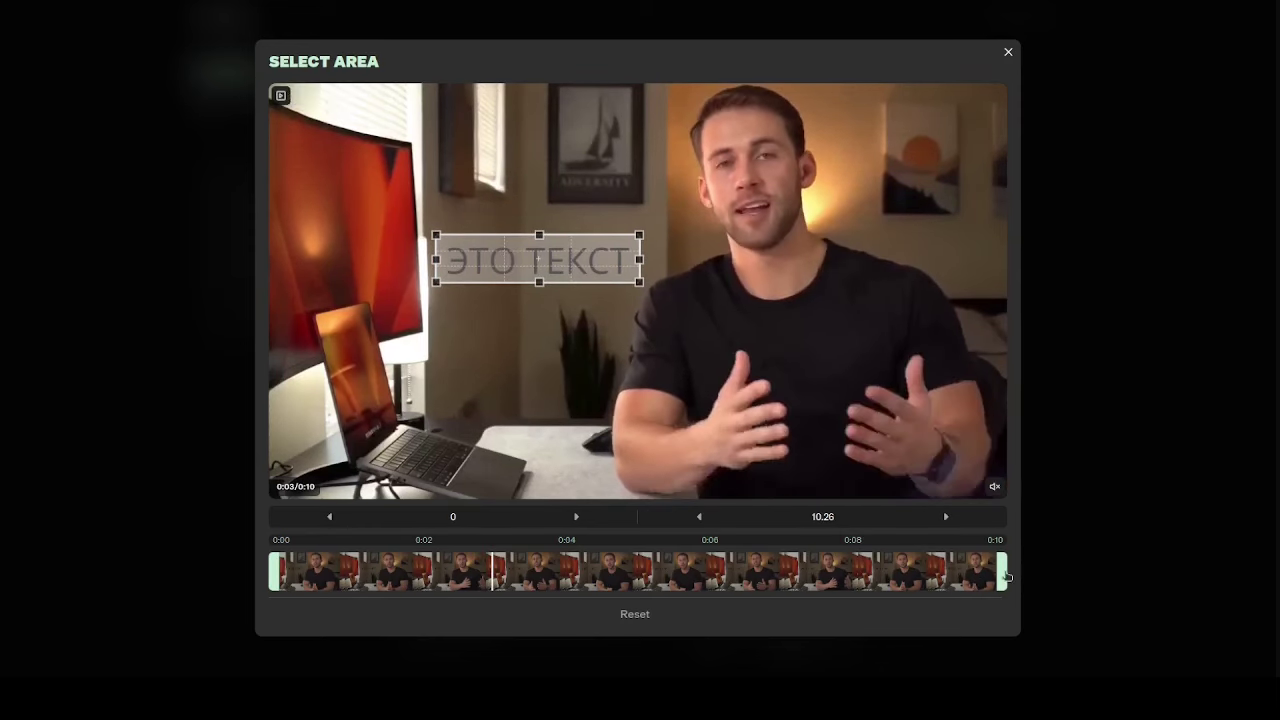
mouse_move(640, 282)
left_mouse_down()
mouse_move(679, 307)
mouse_move(645, 286)
left_mouse_up()
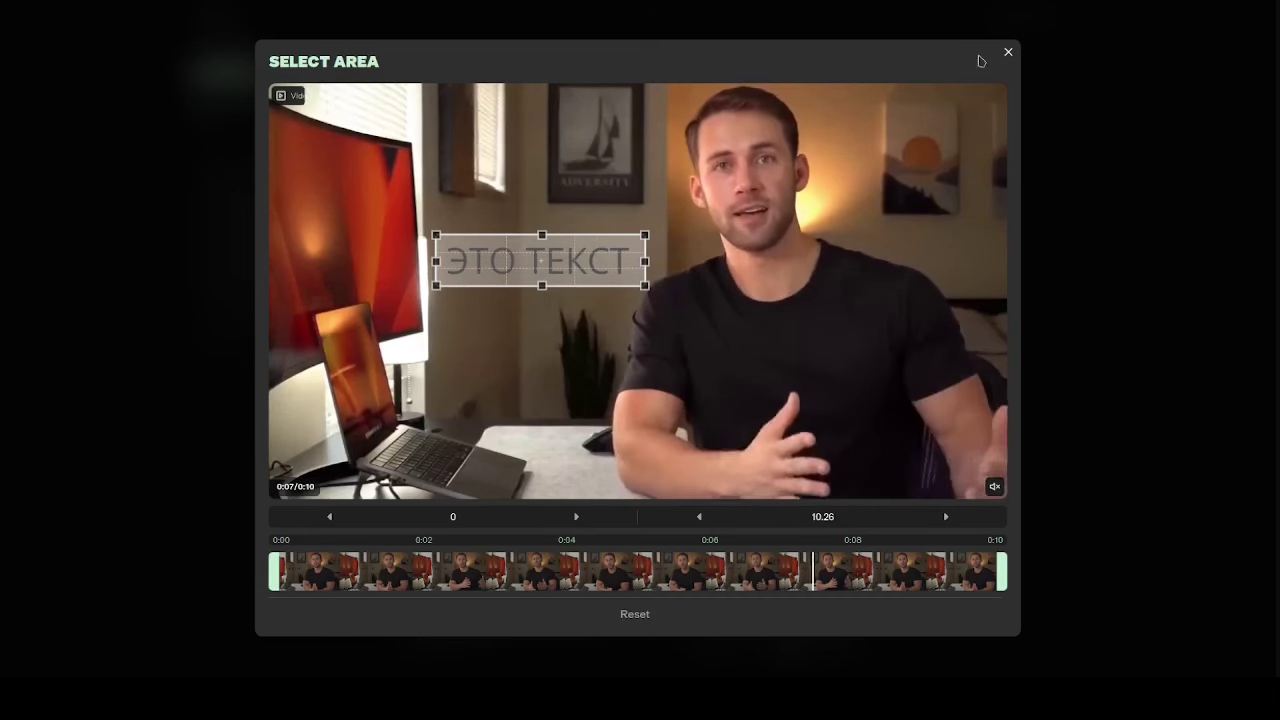
Step: Limit the text selection's time range to 1.00 through 4.14 seconds and close the area selection
left_click_drag(1004, 561, 568, 563)
left_click_drag(280, 570, 347, 566)
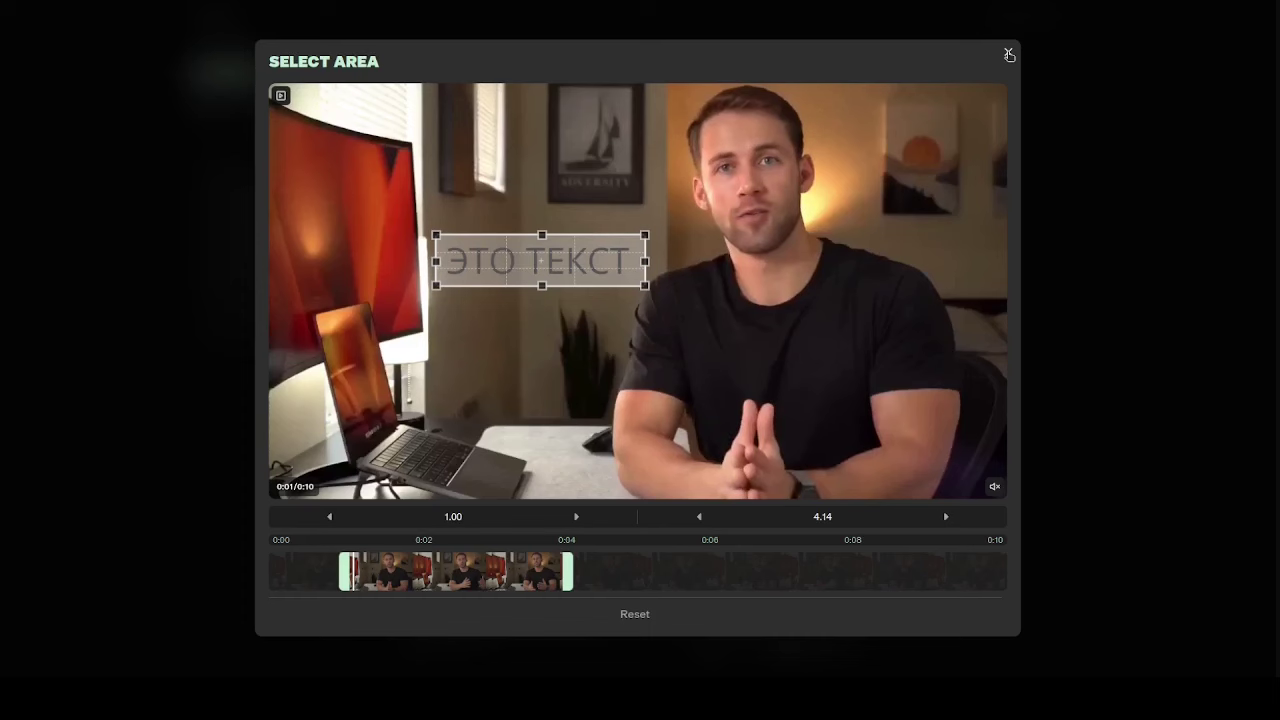
left_click(1008, 53)
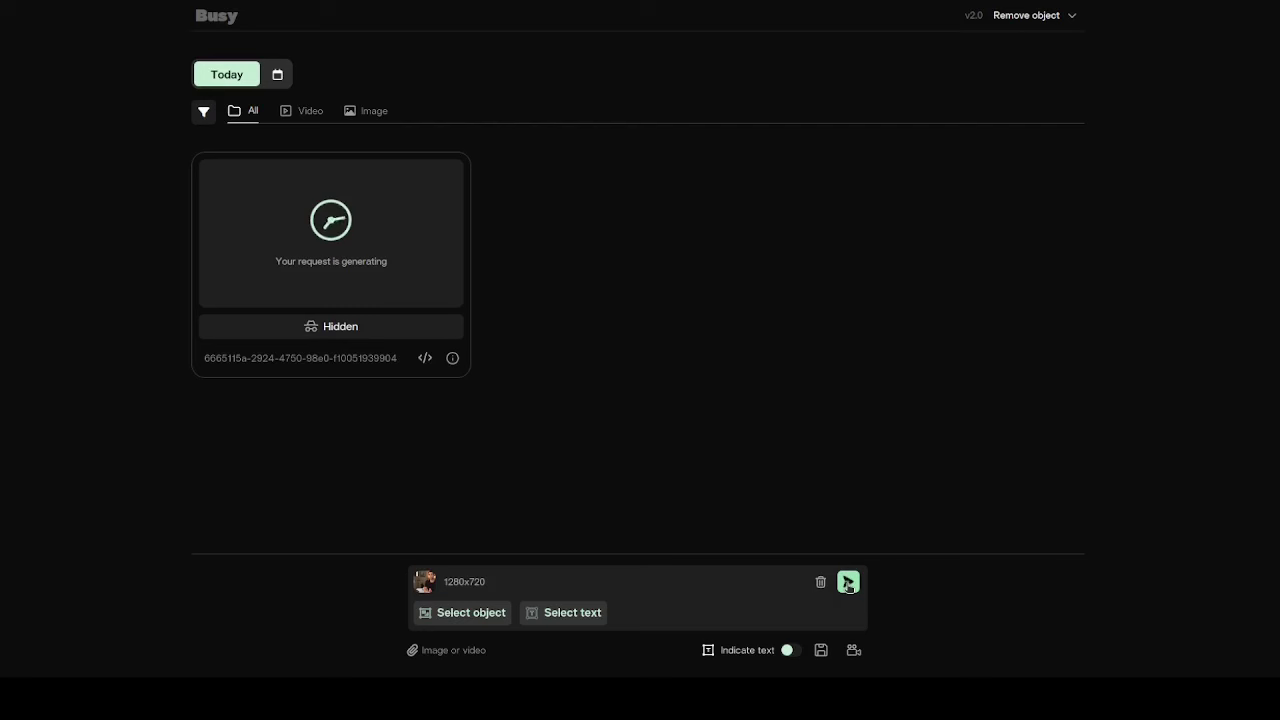
Step: Enable Indicate text and submit the video for another removal run
left_click(795, 656)
left_click(849, 581)
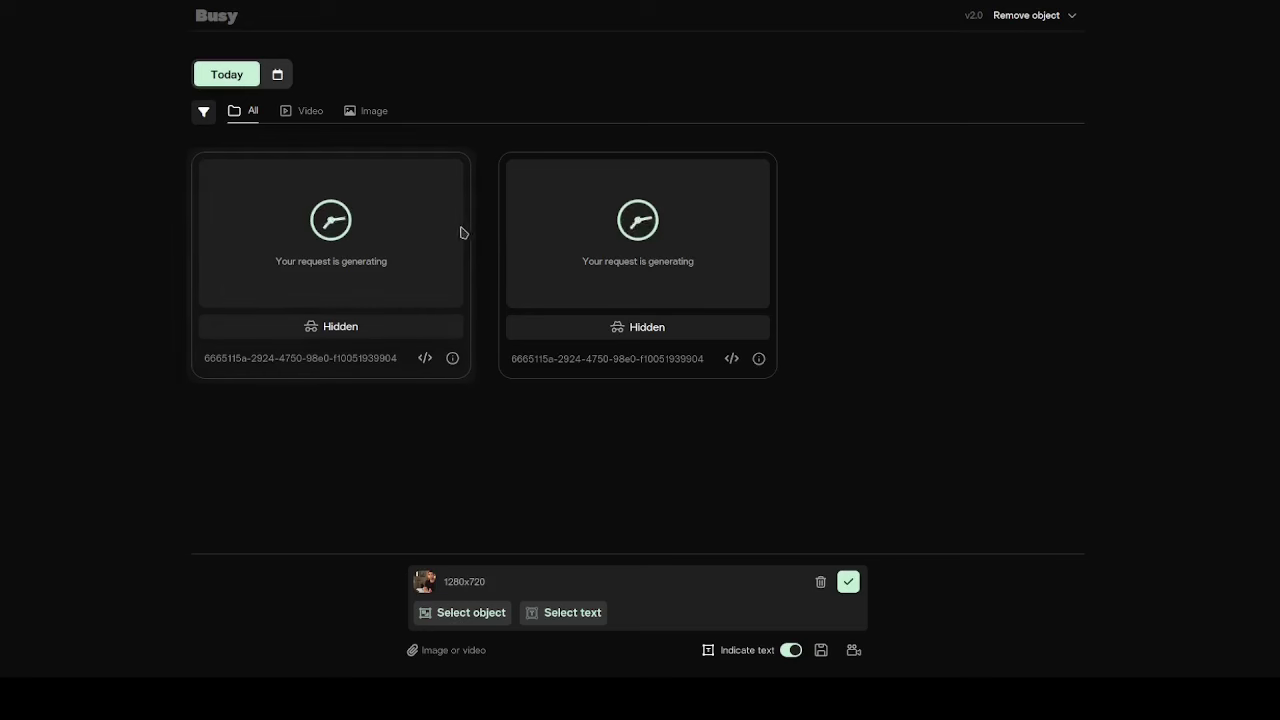
Step: Switch to the Lip sync module and play the generated video of the man at the desk enlarged
left_click(1040, 16)
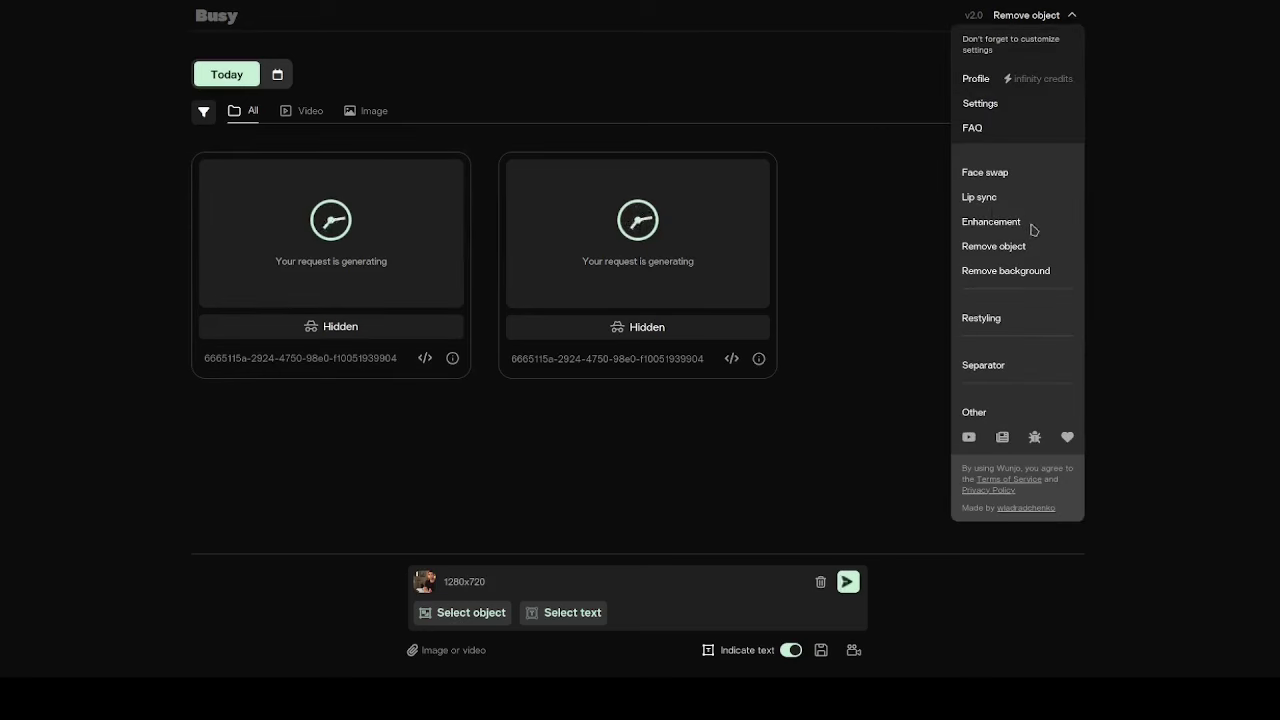
left_click(980, 198)
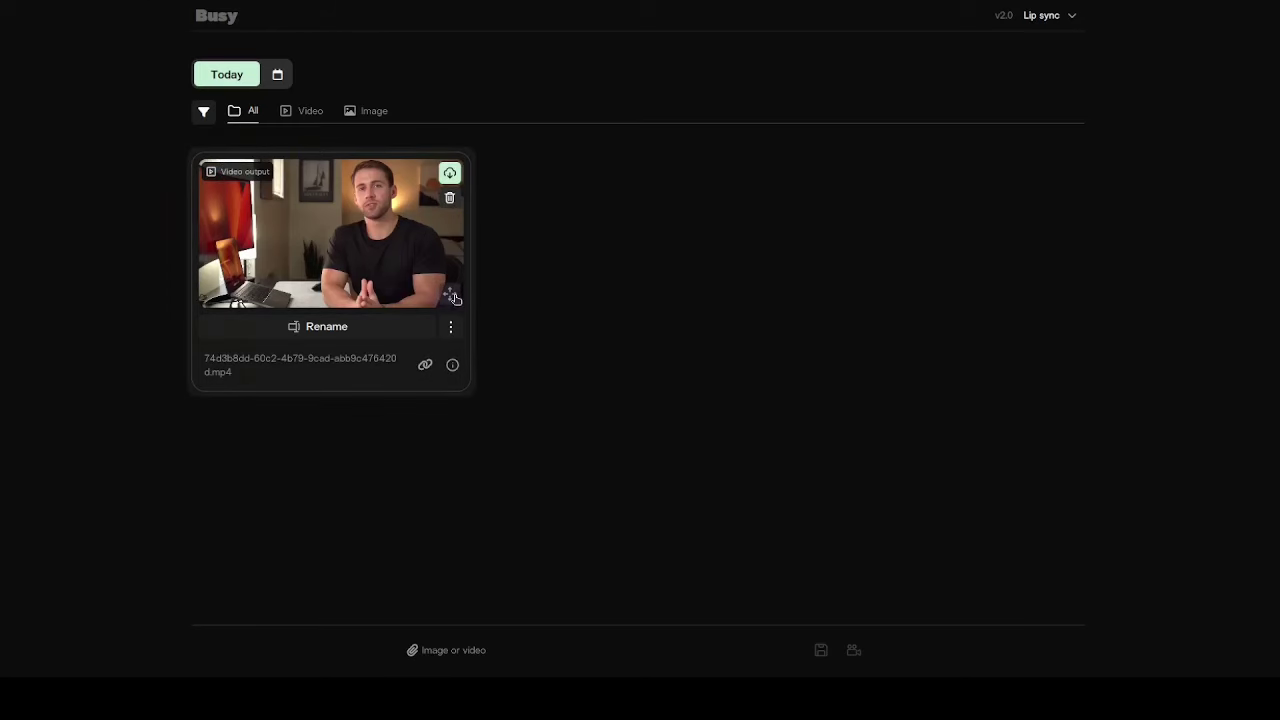
left_click(455, 299)
left_click(928, 479)
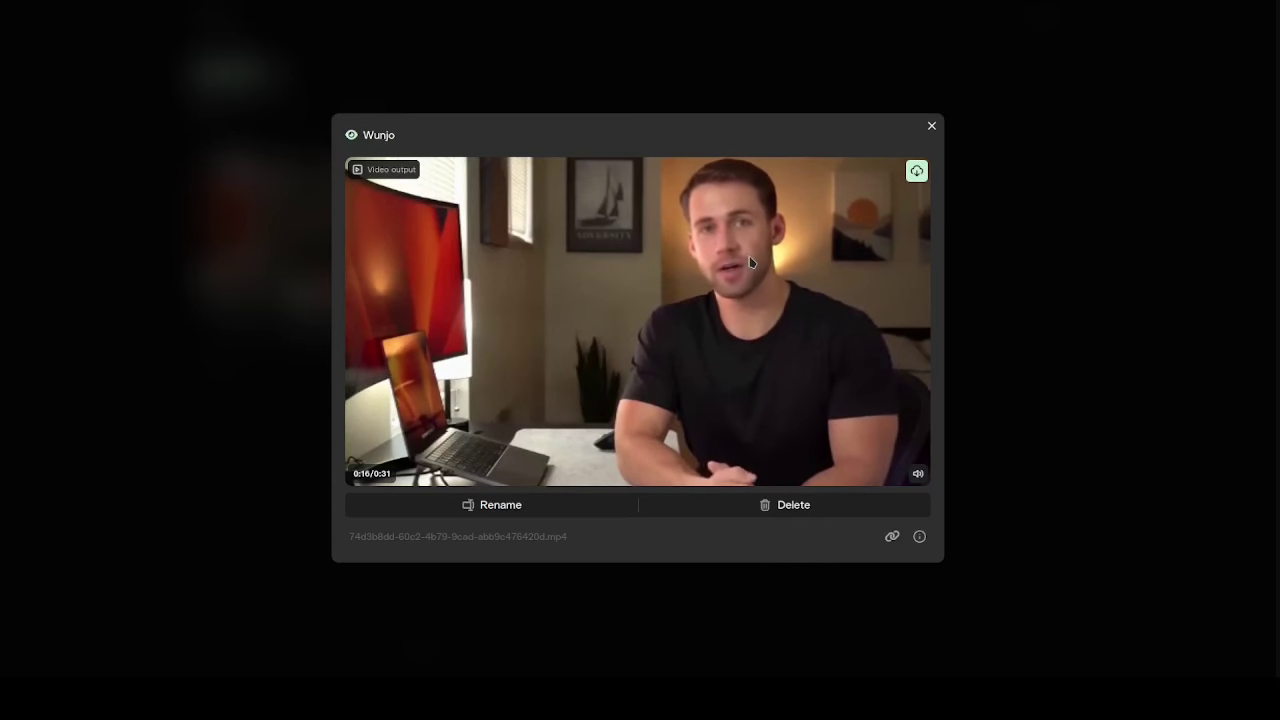
left_click(931, 125)
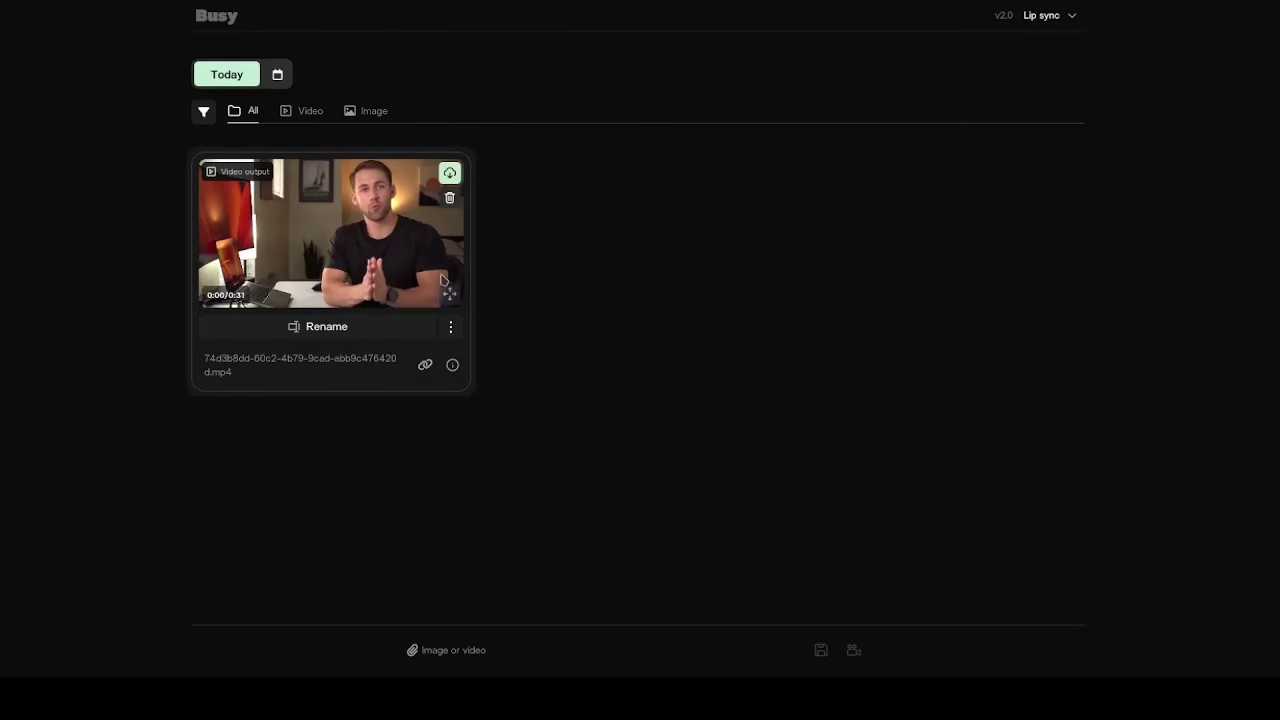
Step: Load the lip sync result into the Enhancement module through its suggestions and check the enhancement methods
left_click(451, 327)
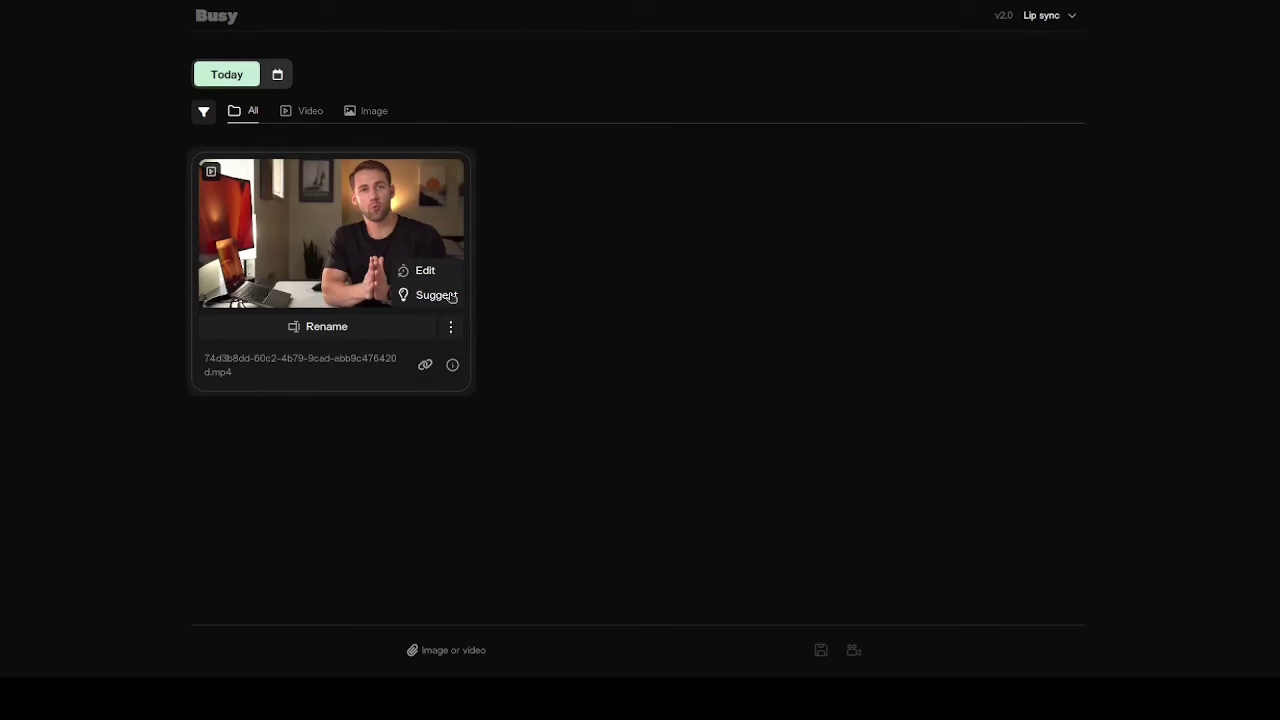
left_click(436, 295)
left_click(759, 200)
left_click(451, 327)
left_click(440, 296)
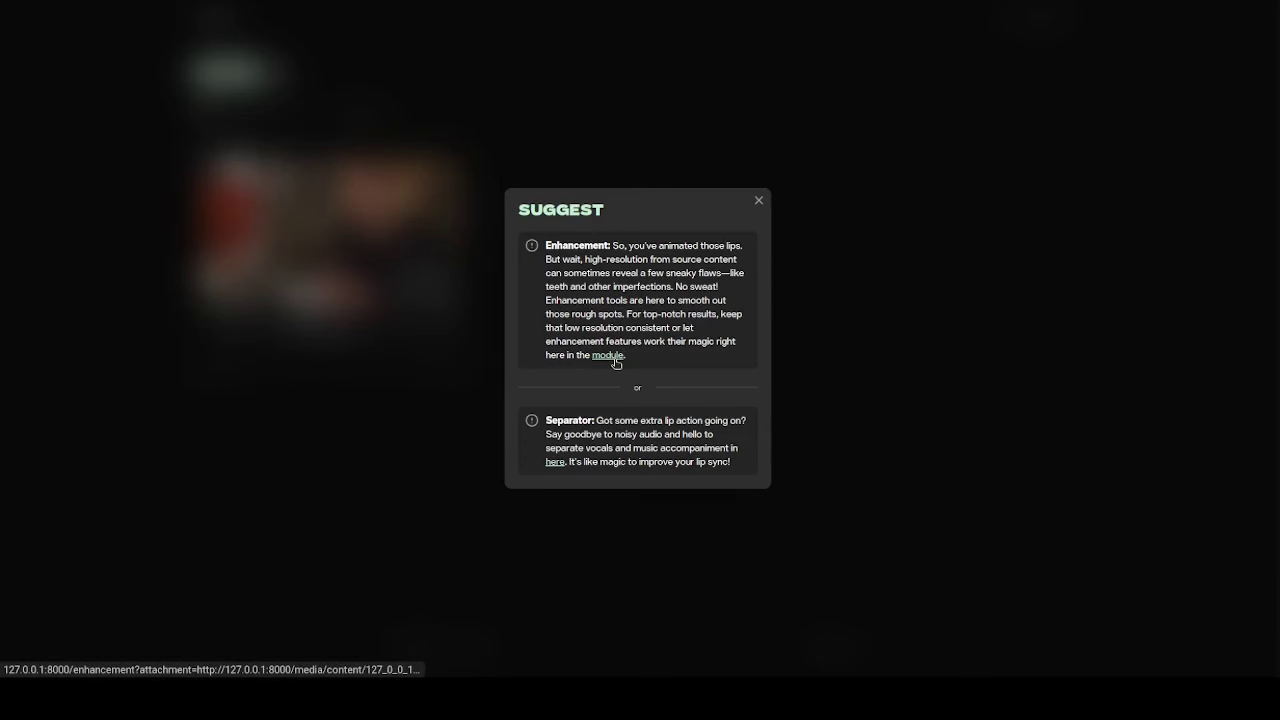
left_click(614, 358)
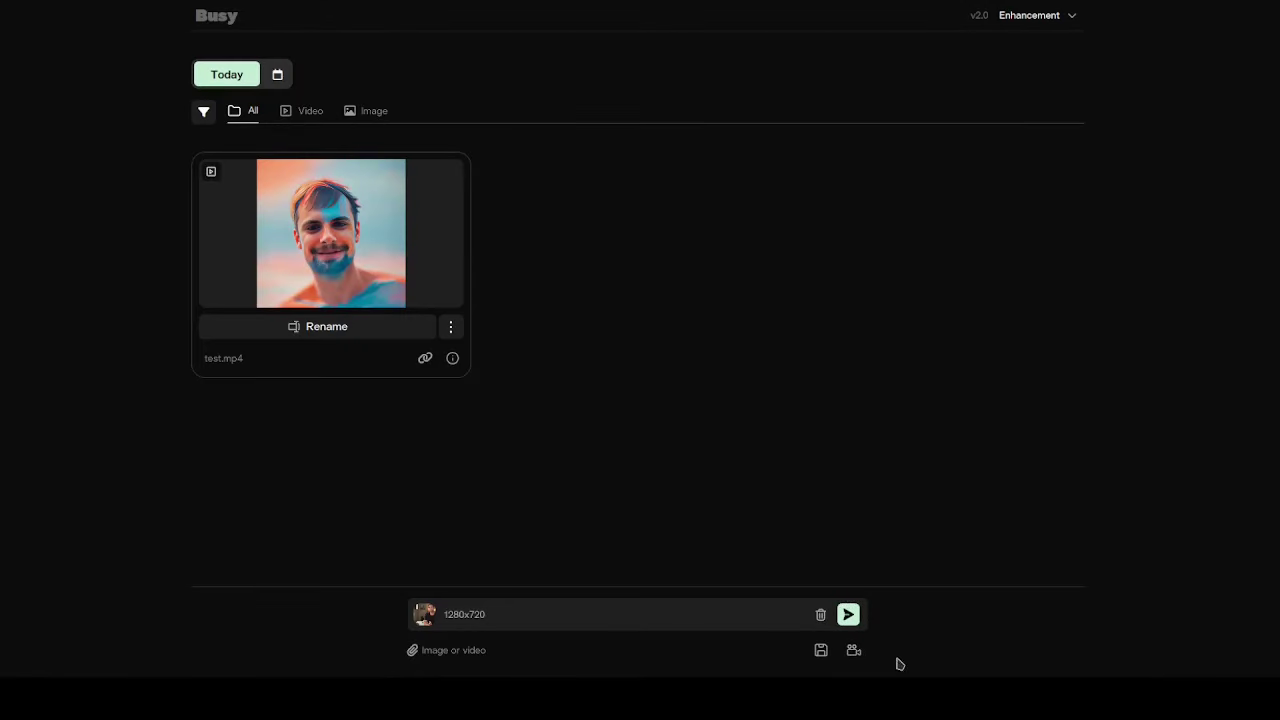
left_click(853, 650)
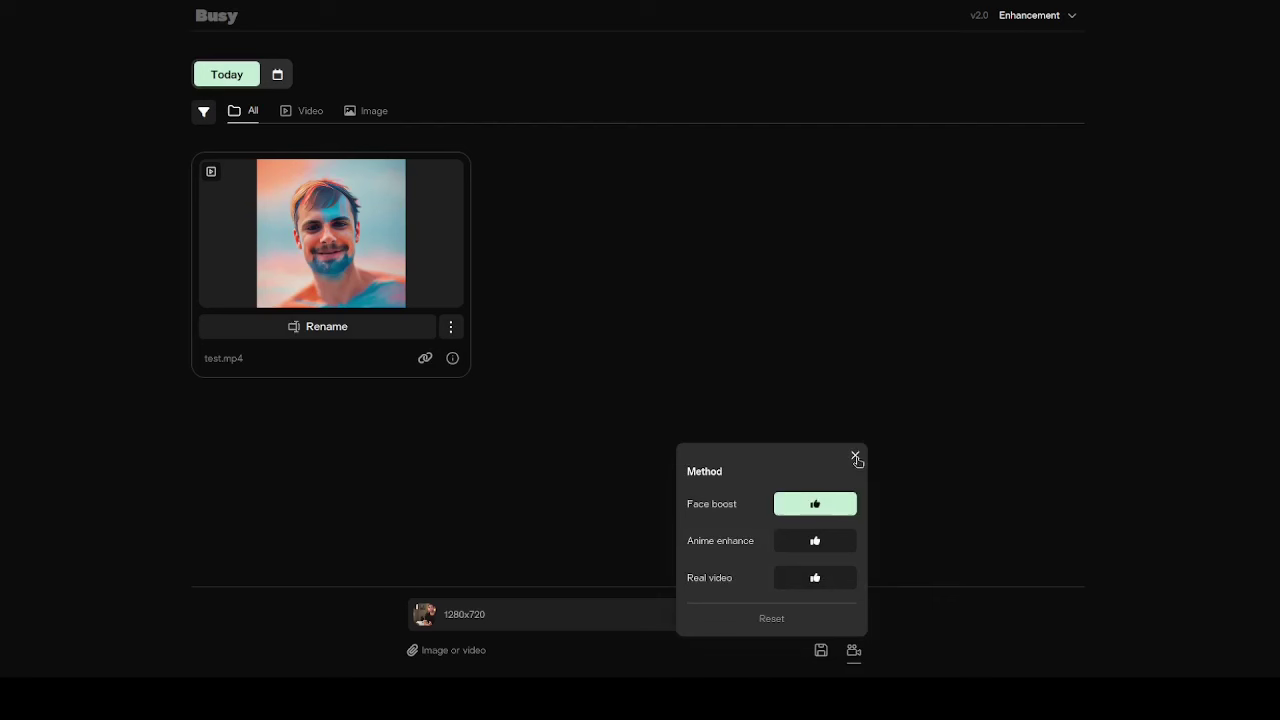
left_click(855, 457)
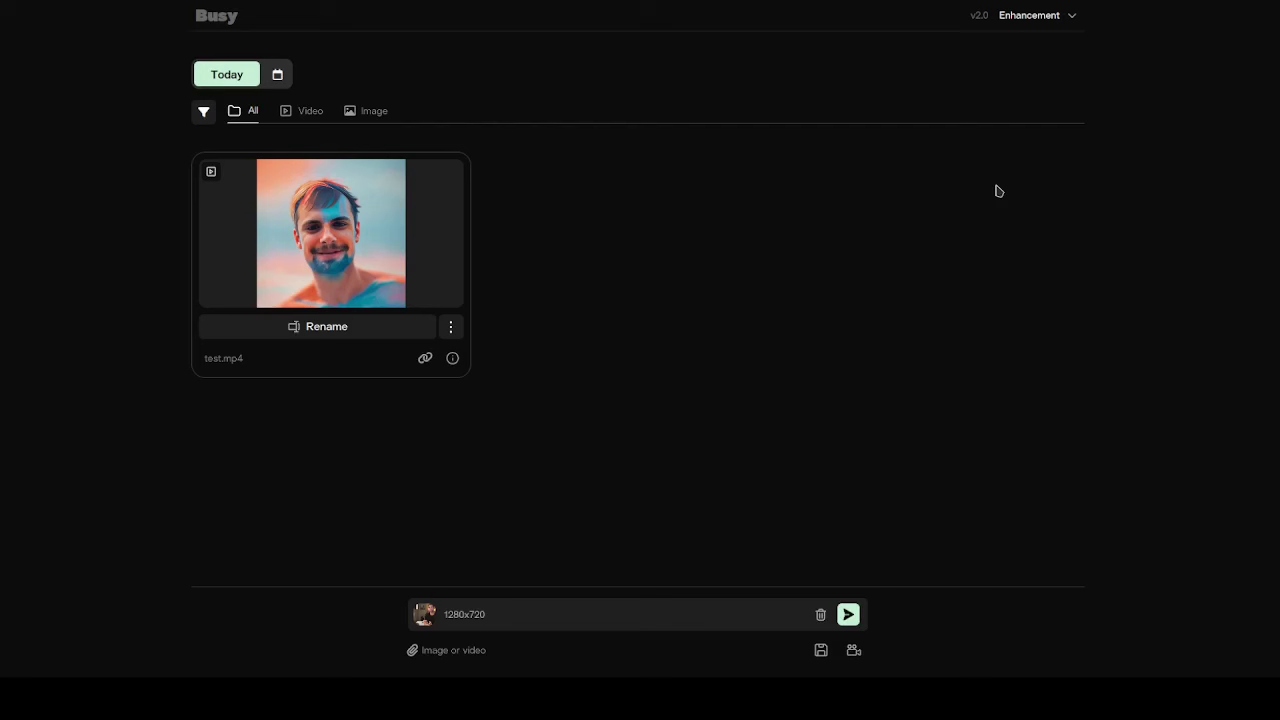
Step: Switch to the Remove background module and load lr_01457(1).mp4 from the Documents folder
left_click(1050, 18)
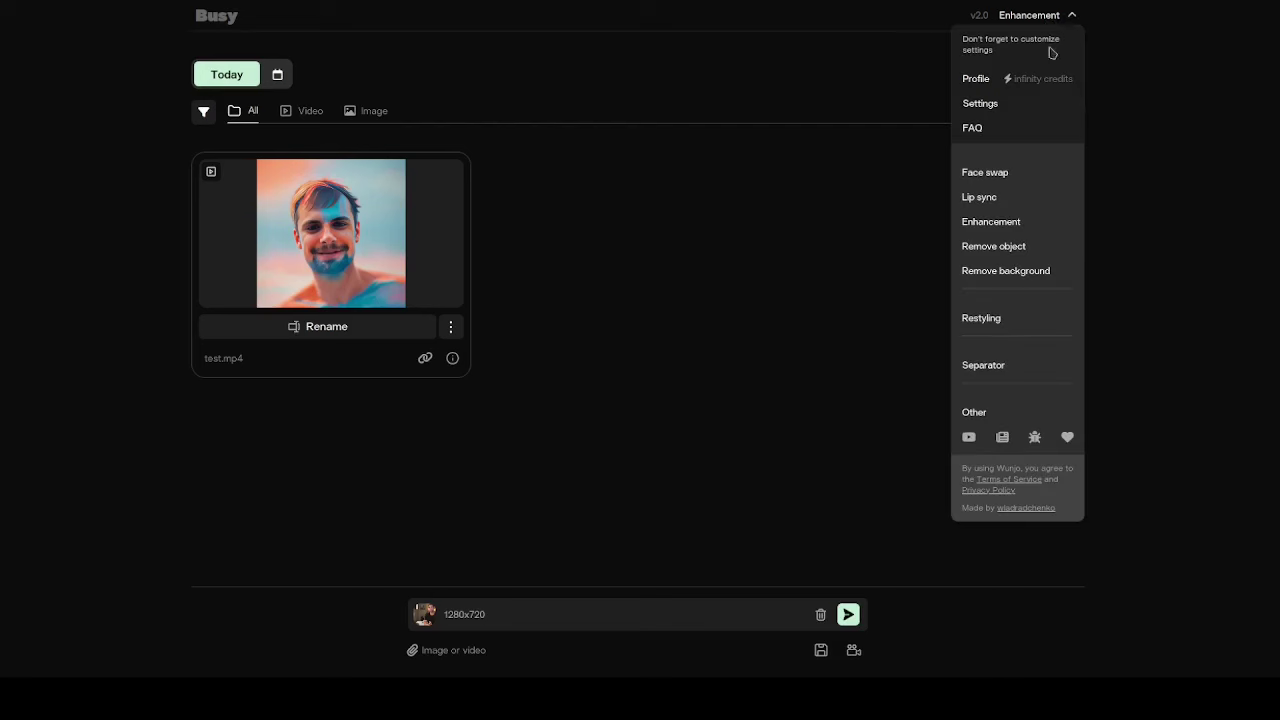
left_click(970, 276)
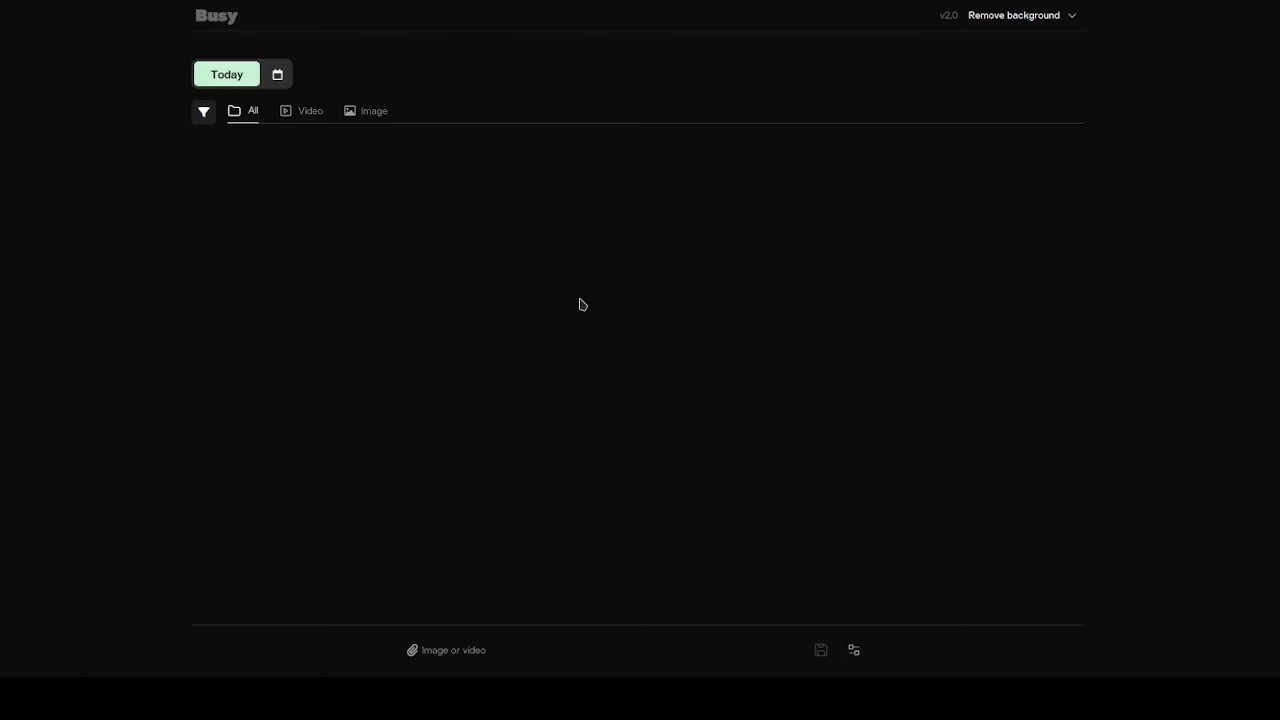
left_click(434, 656)
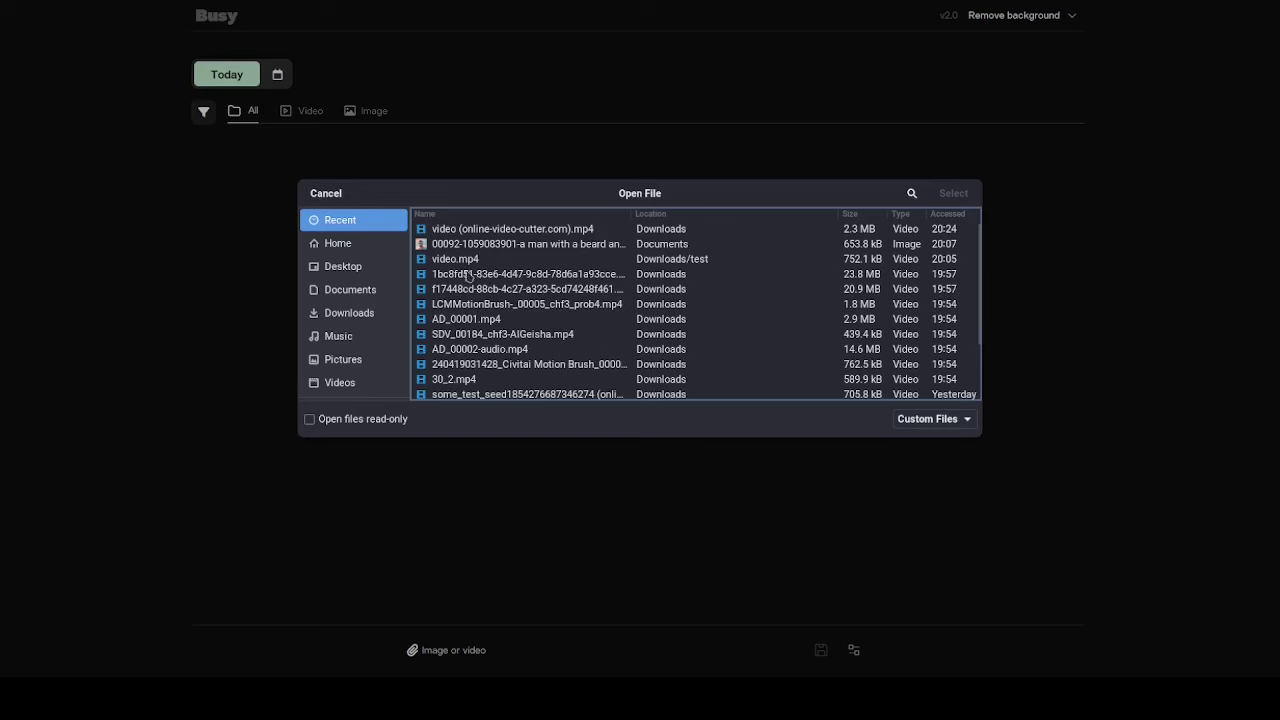
left_click(350, 289)
double_click(464, 302)
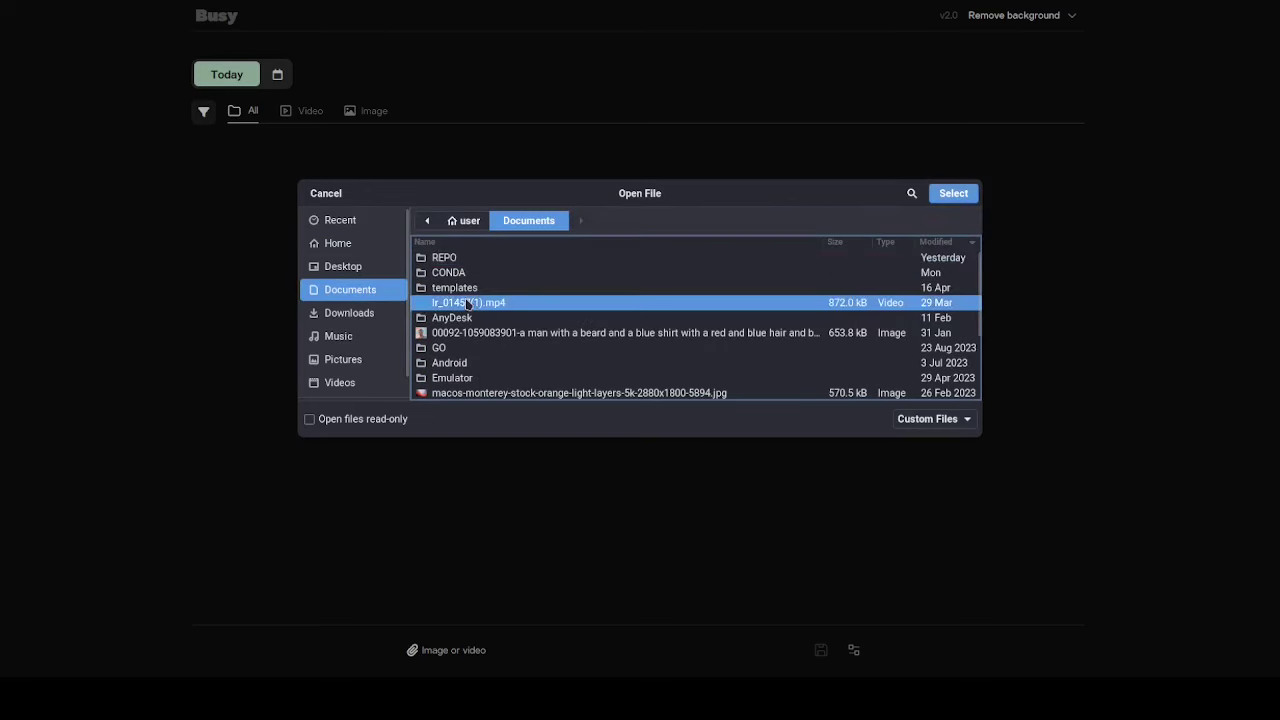
Step: Set the Remove background gallery's date range to Apr 1 through Apr 25, 2024, and preview its video results
left_click(280, 76)
left_click(584, 301)
left_click(640, 477)
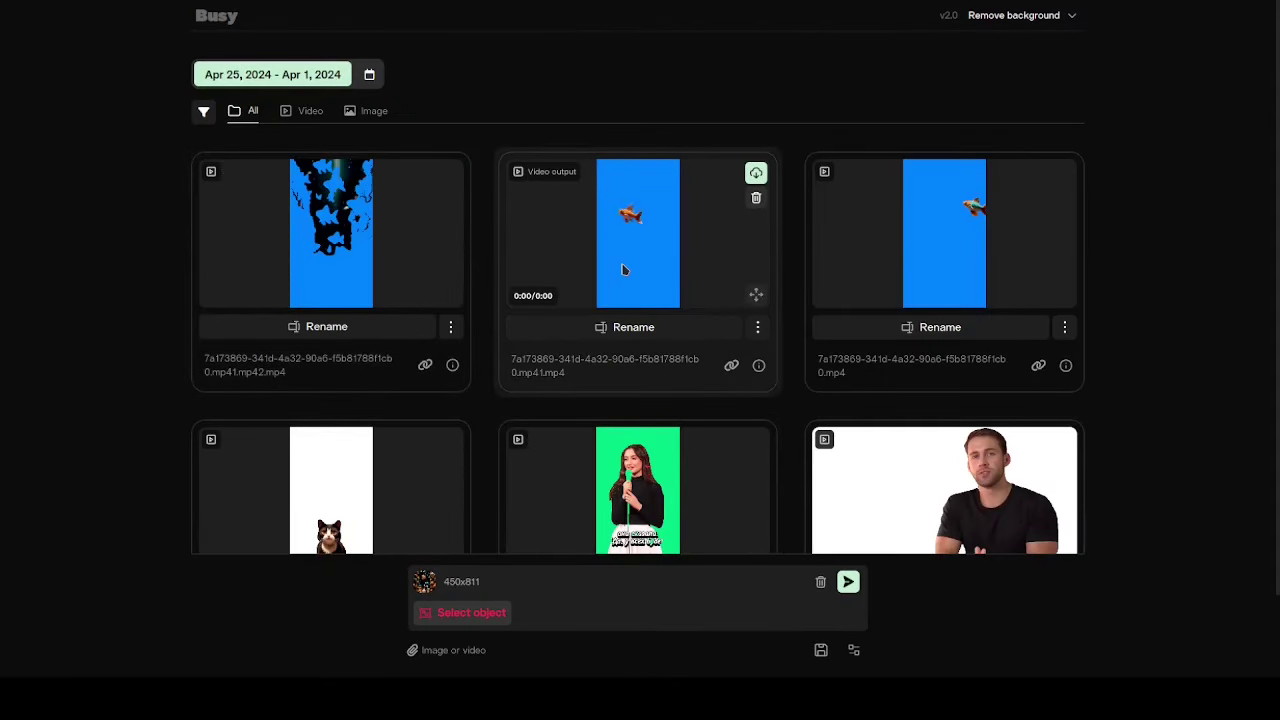
scroll(1277, 133, "down", 1)
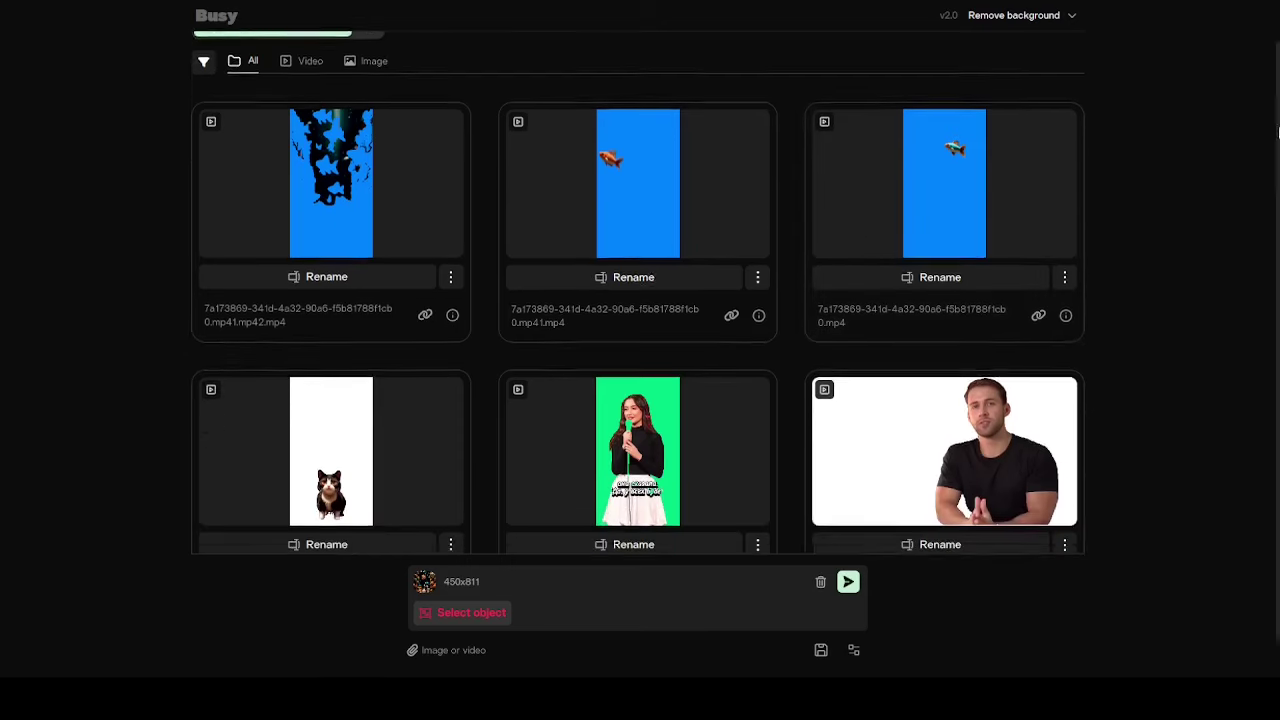
scroll(1277, 133, "down", 1)
mouse_move(606, 383)
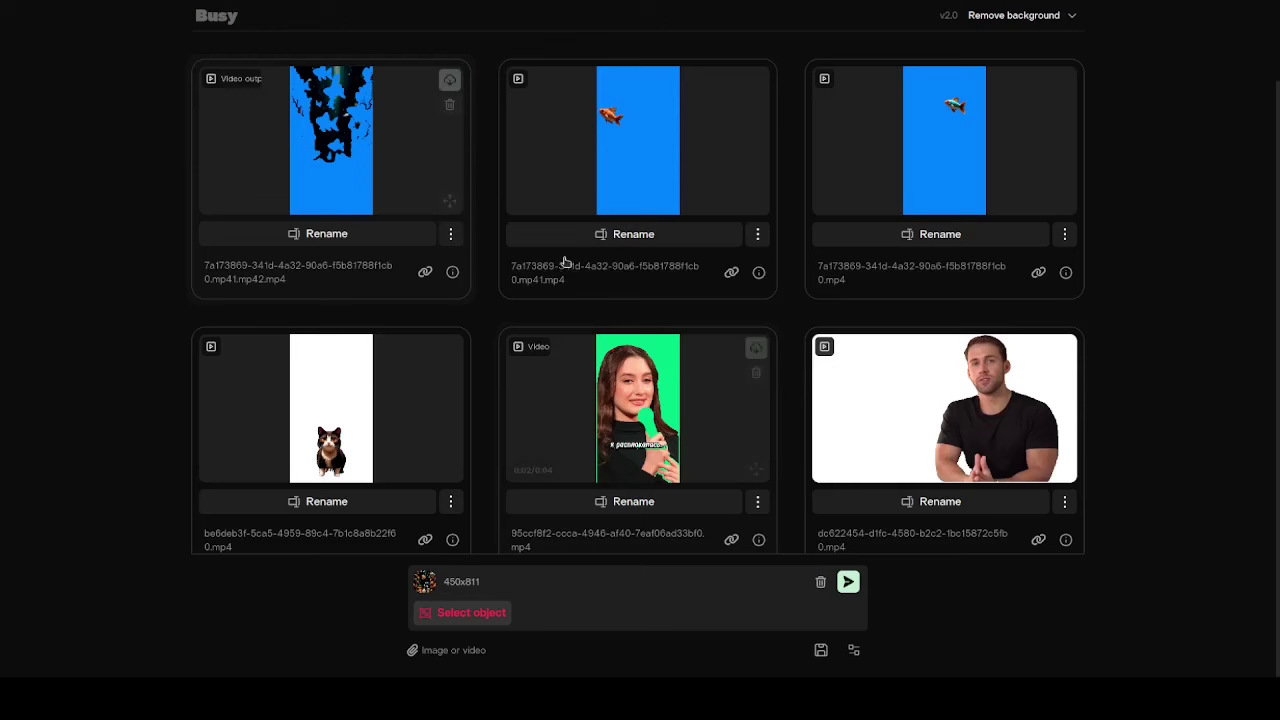
mouse_move(340, 390)
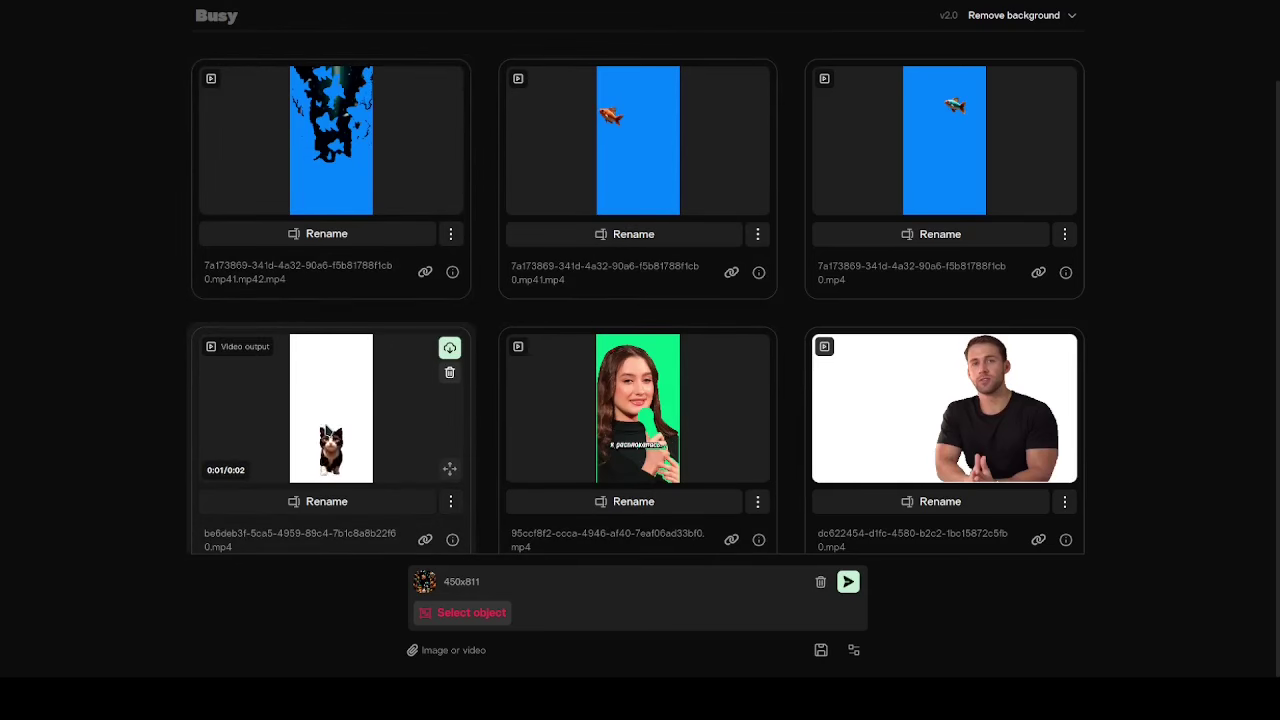
Step: Select objects for background removal in the aquarium video, marking the top pale fish and the orange fish below it with separate brushes
scroll(1168, 418, "up", 1)
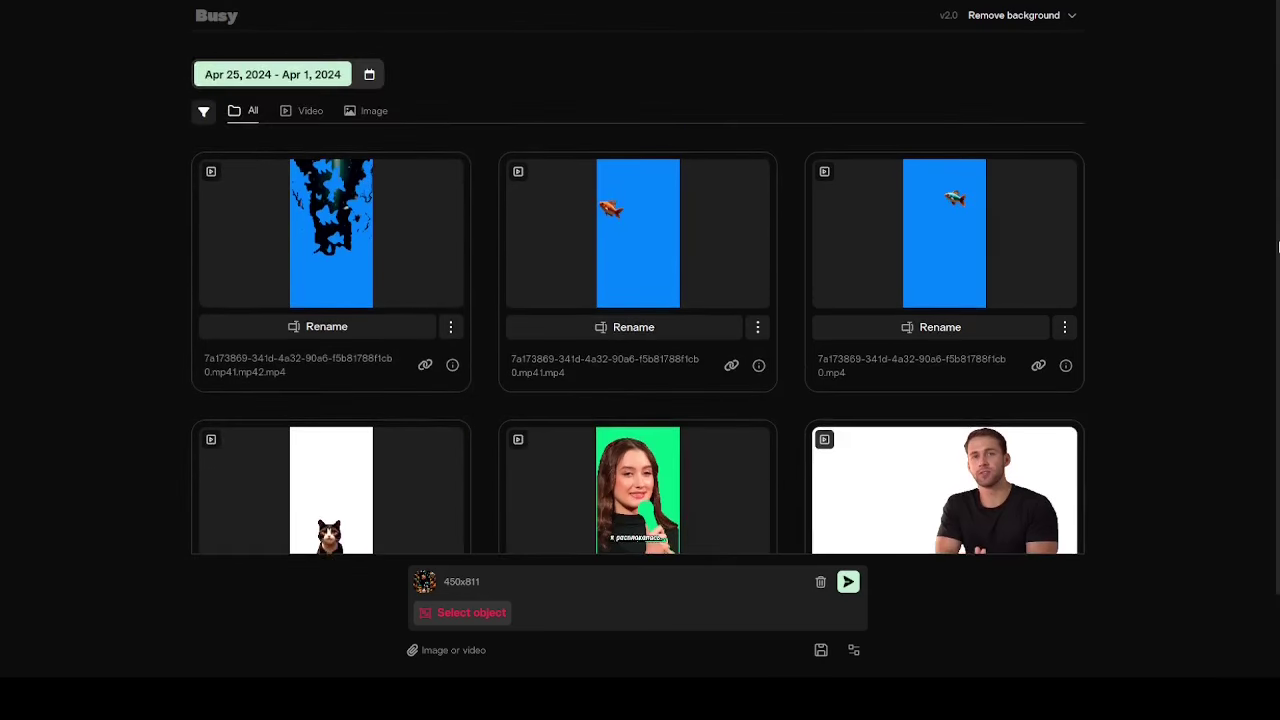
left_click(487, 612)
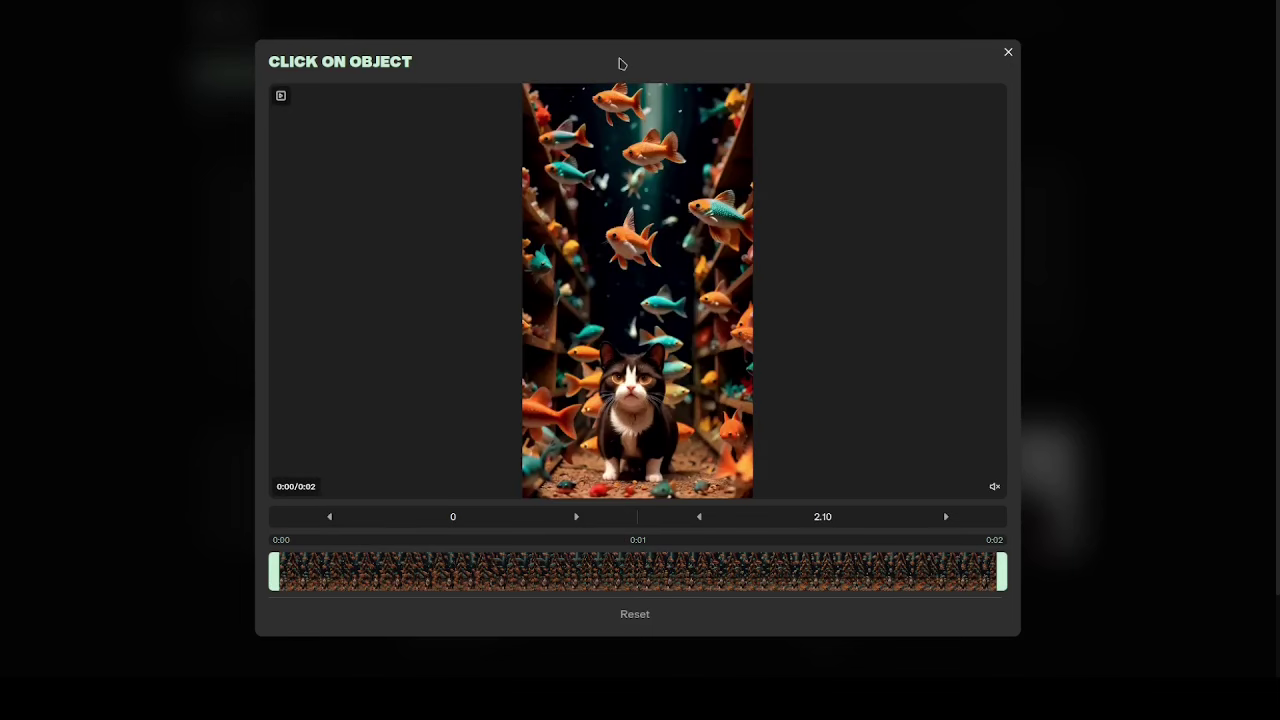
mouse_move(626, 107)
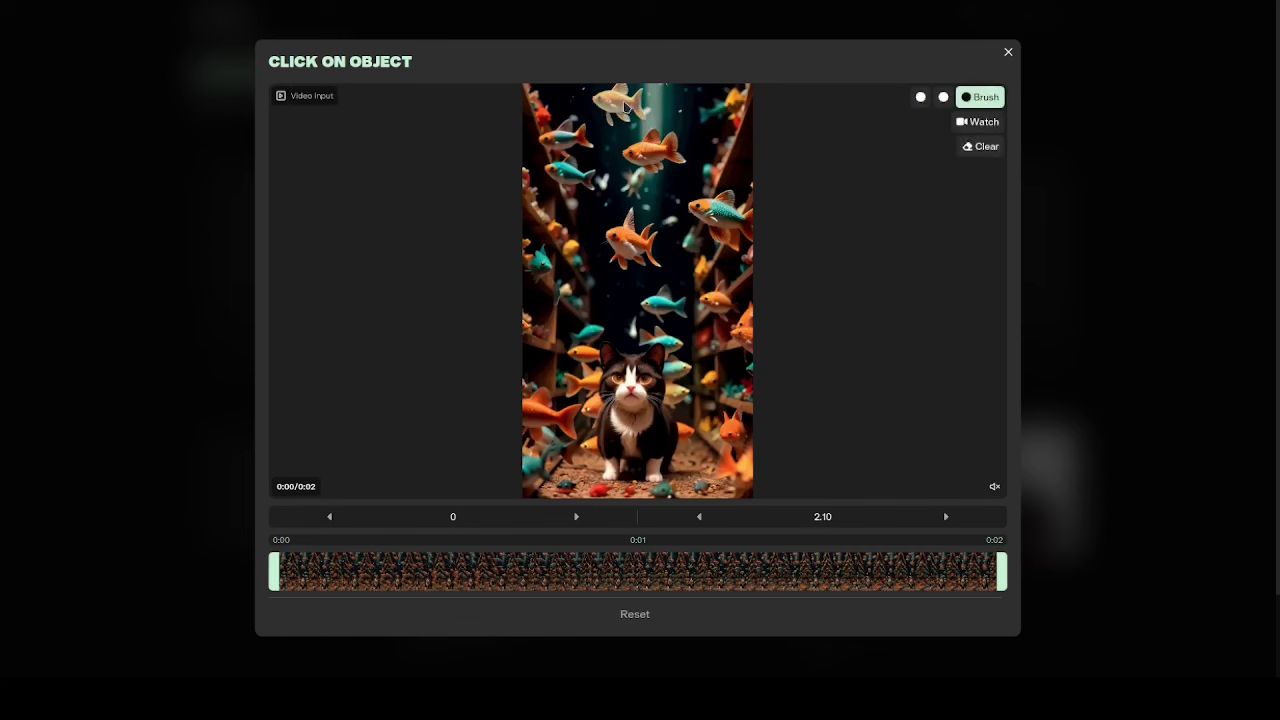
left_click(943, 97)
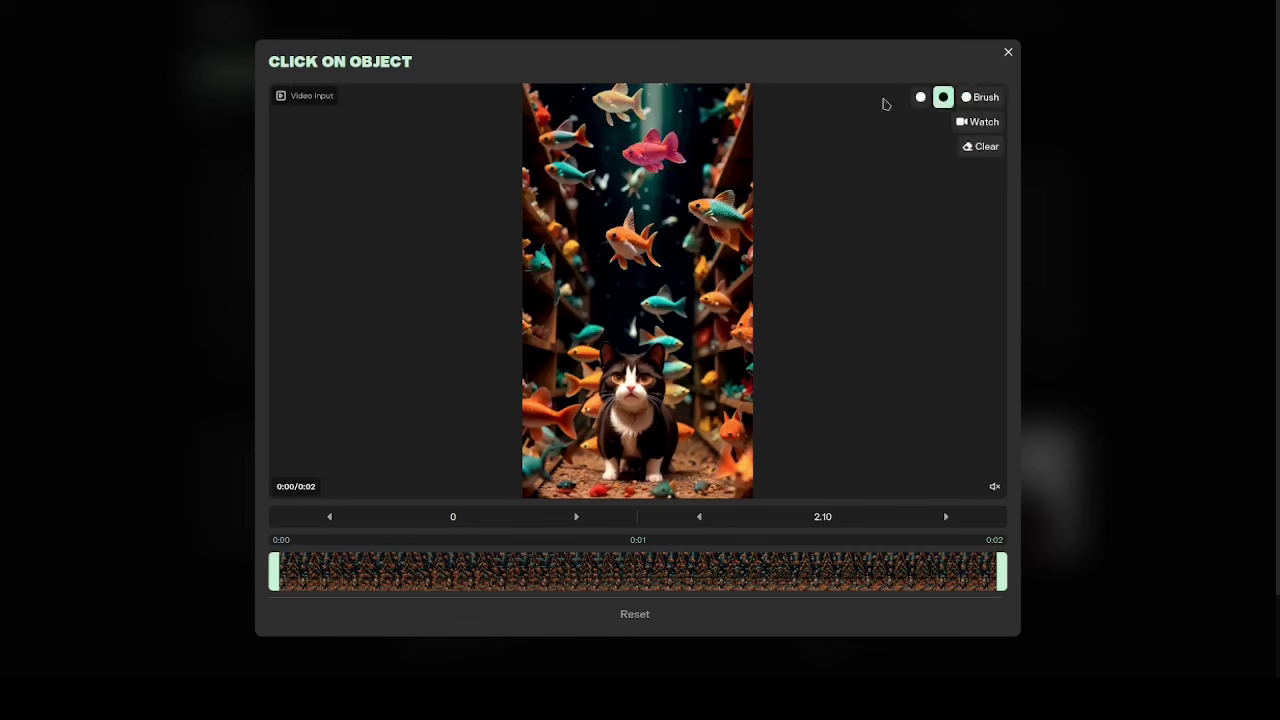
left_click(921, 98)
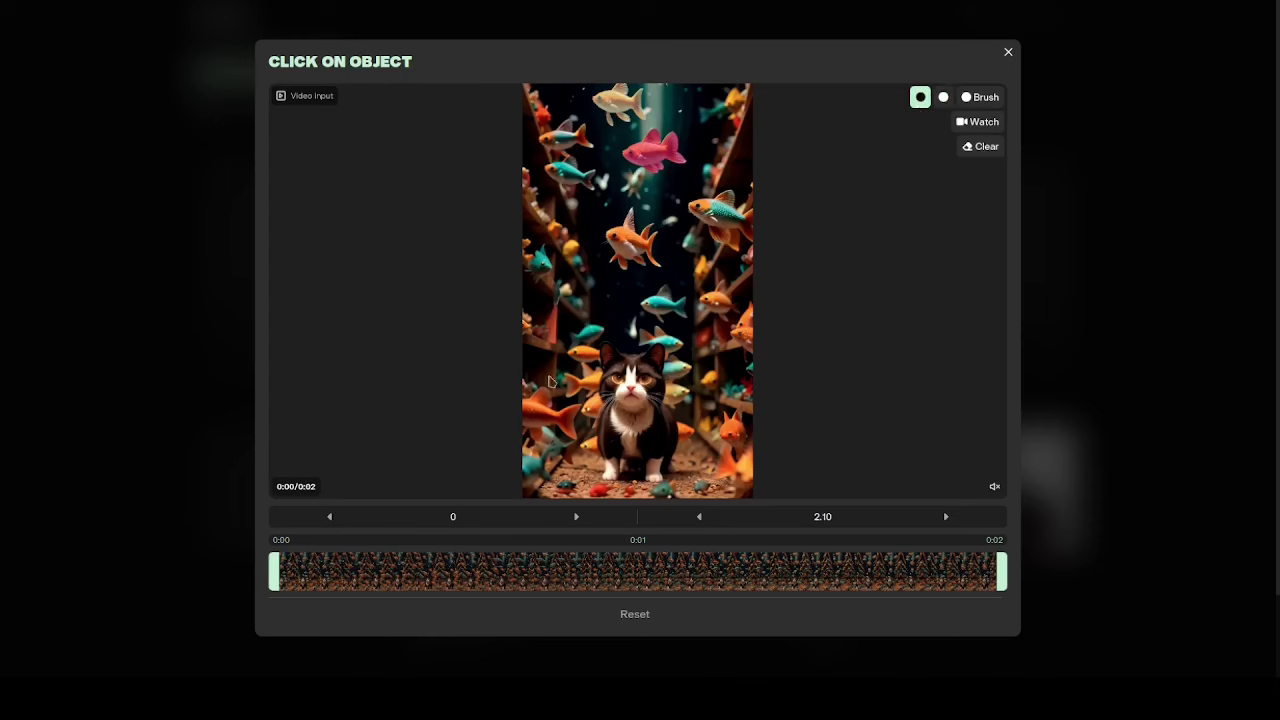
left_click(1008, 54)
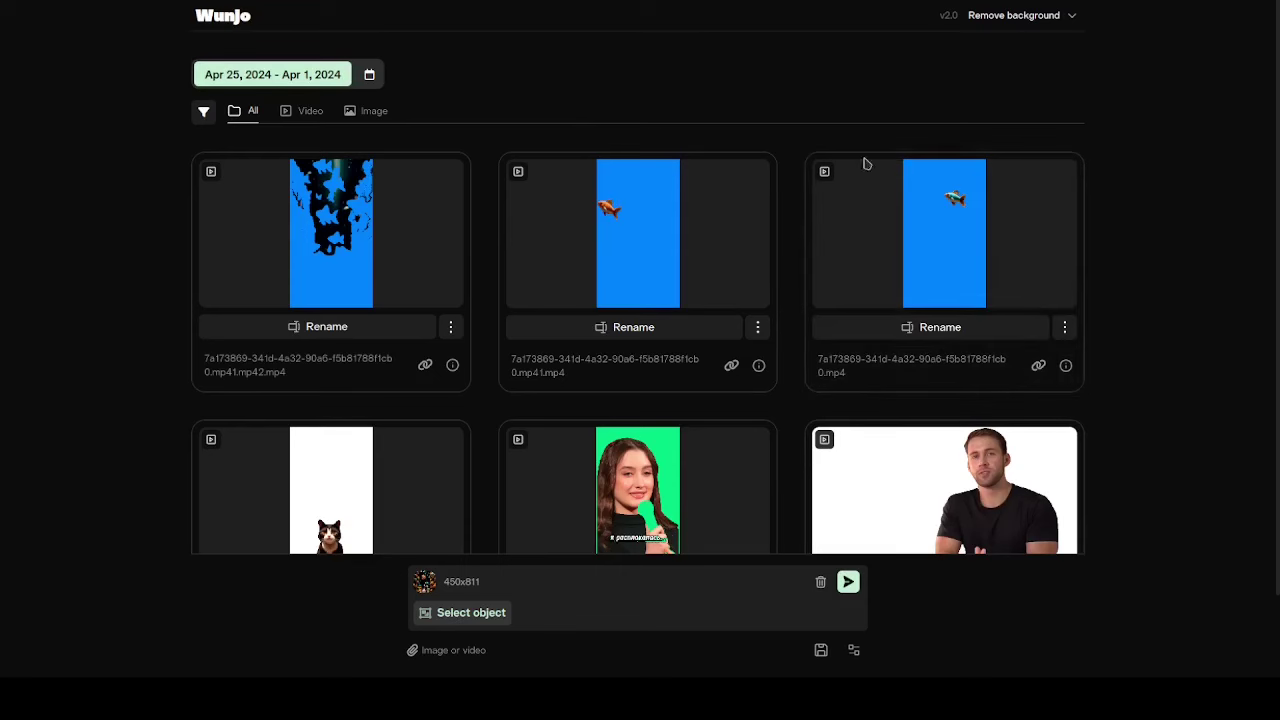
Step: Look through the gallery's Video and Image filters and return to showing all results
left_click(310, 111)
left_click(350, 112)
left_click(308, 112)
left_click(250, 112)
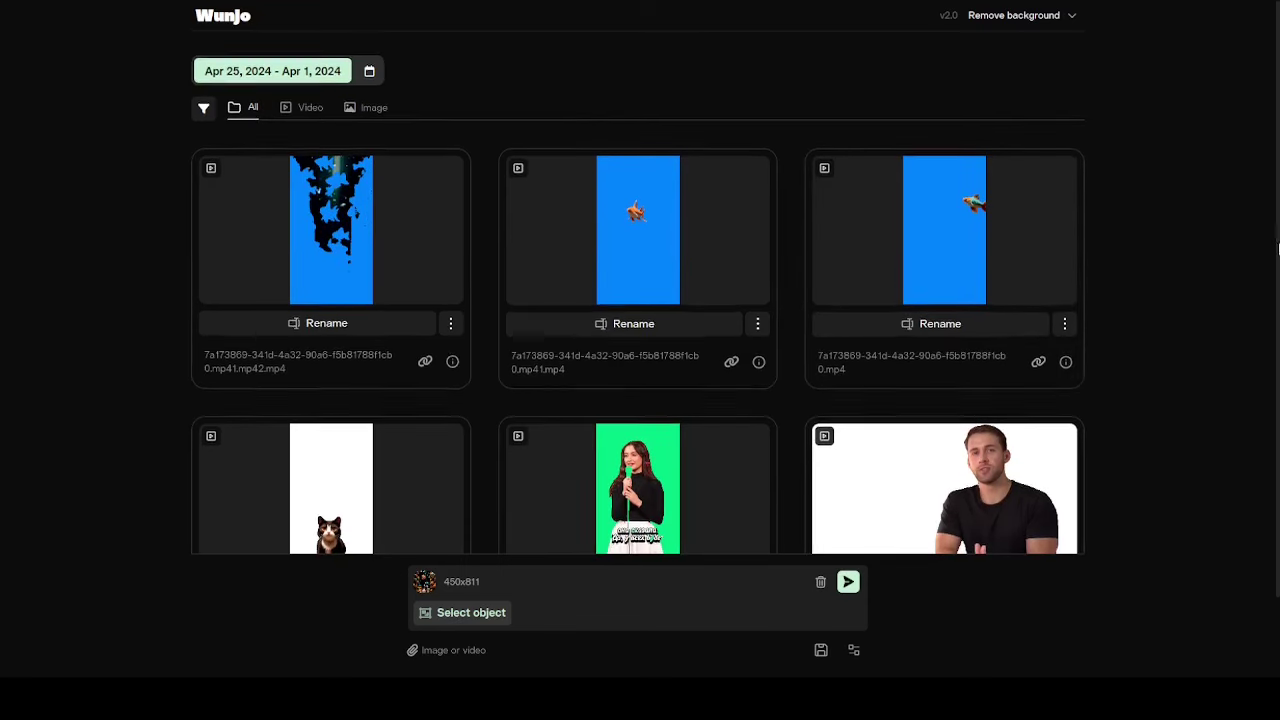
scroll(1278, 368, "down", 2)
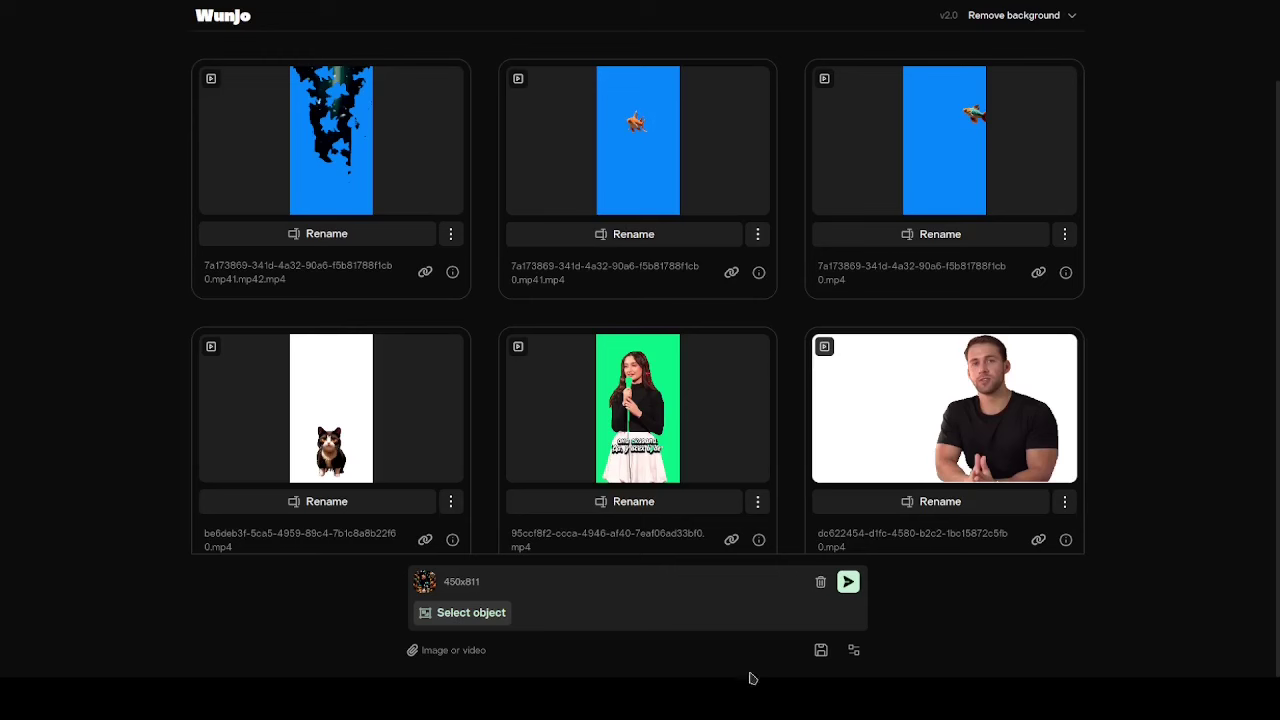
Step: Review the output filename and resize settings for the background removal
left_click(853, 650)
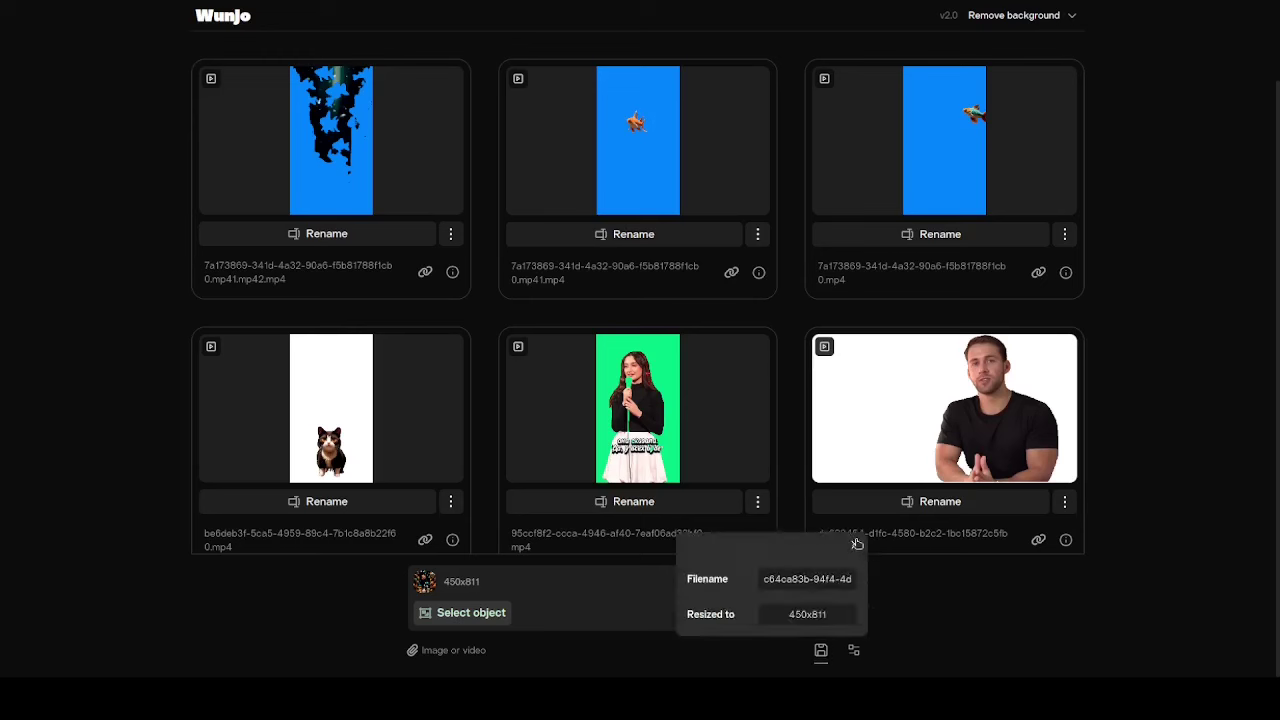
left_click_drag(784, 624, 845, 622)
left_click(856, 546)
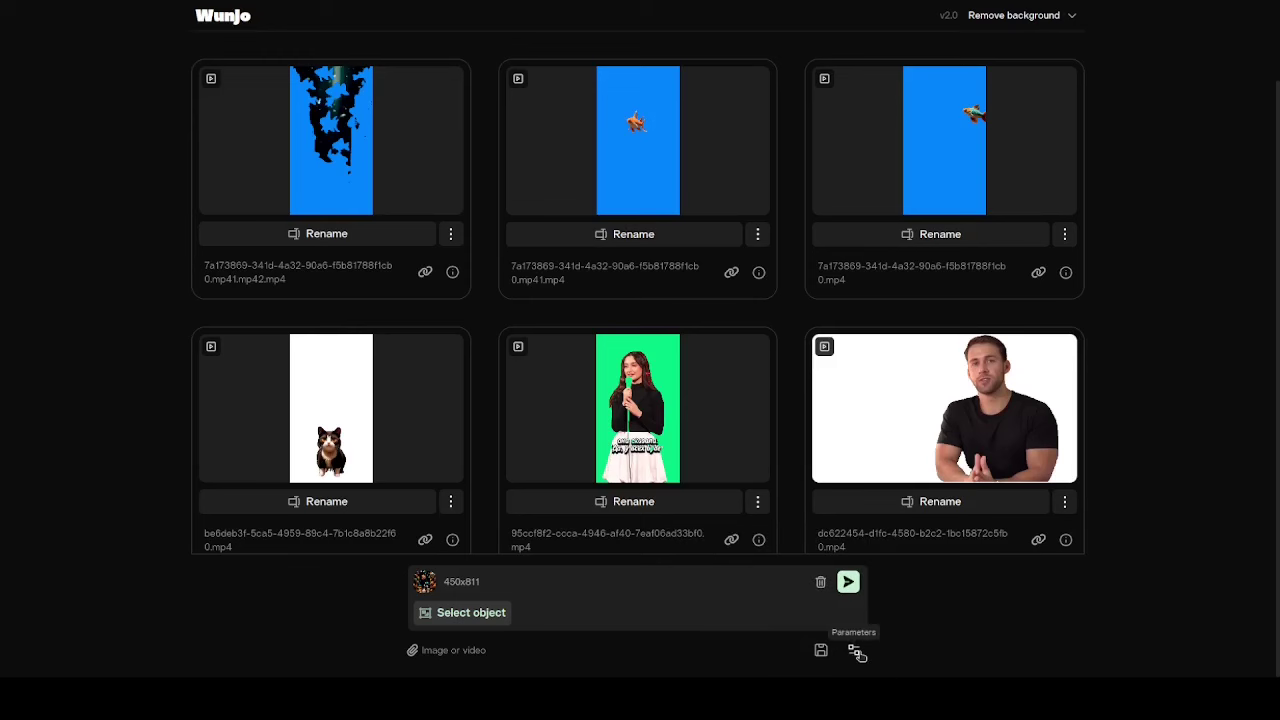
Step: Check the background color options and start the background removal for the loaded aquarium video
left_click(855, 651)
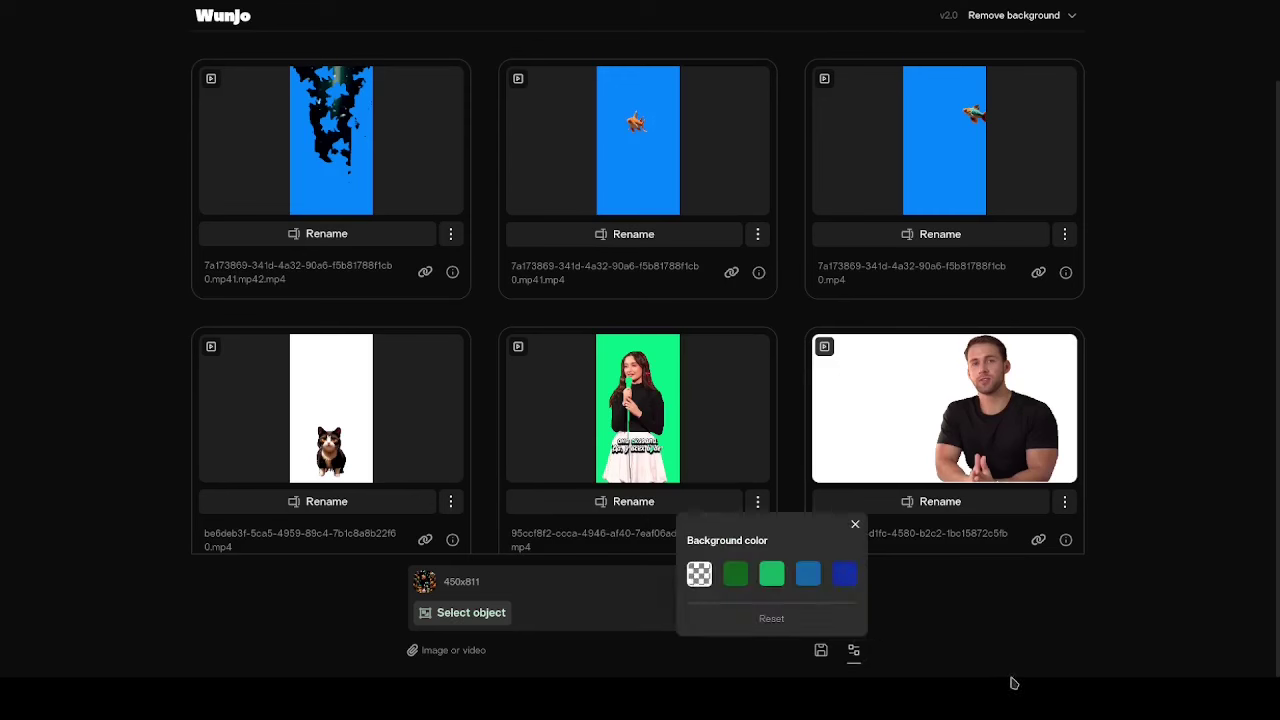
left_click_drag(688, 540, 755, 545)
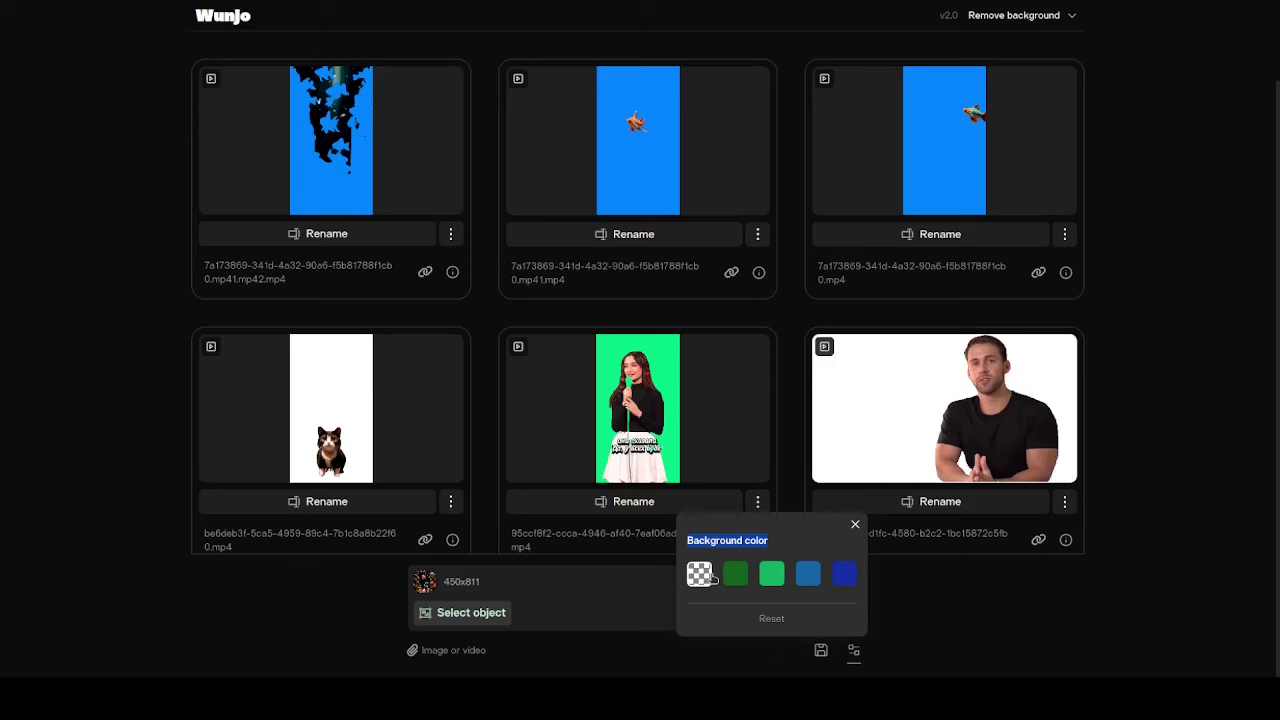
left_click(759, 537)
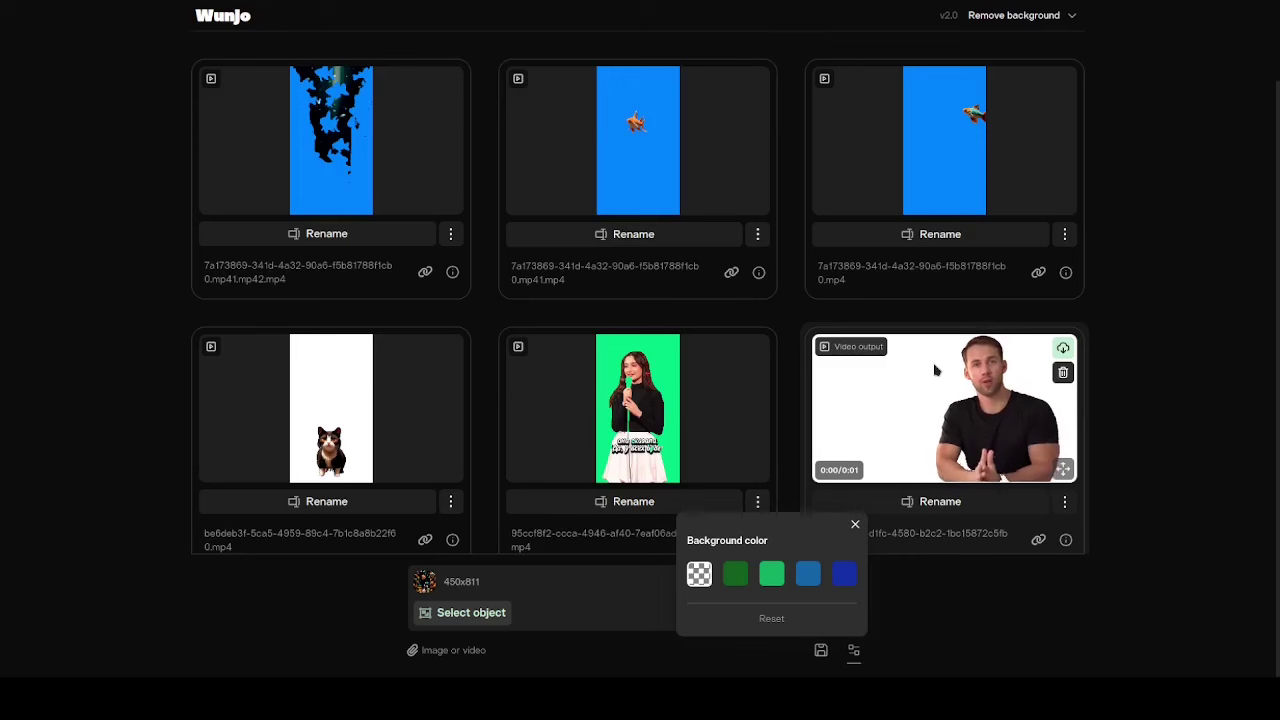
left_click(855, 527)
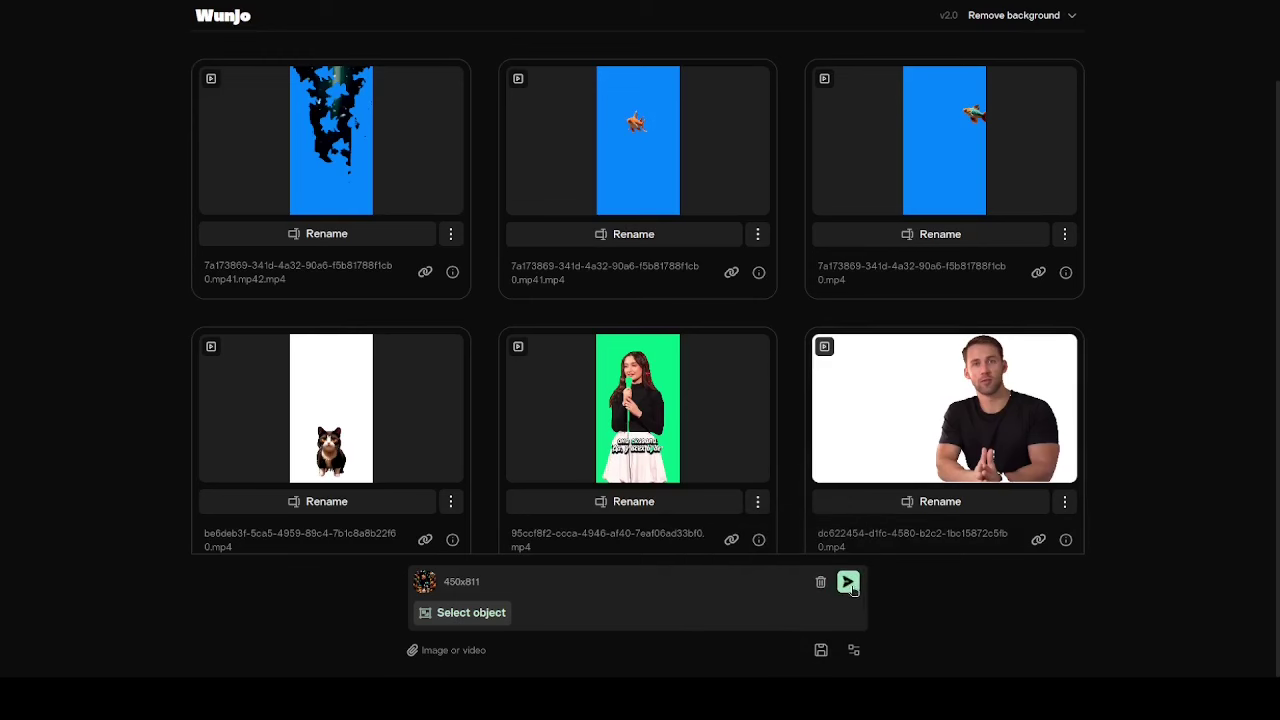
left_click(853, 650)
left_click(854, 526)
left_click(848, 581)
Step: Examine the generation request's card and preview the other background removal results in the gallery
scroll(1247, 456, "up", 1)
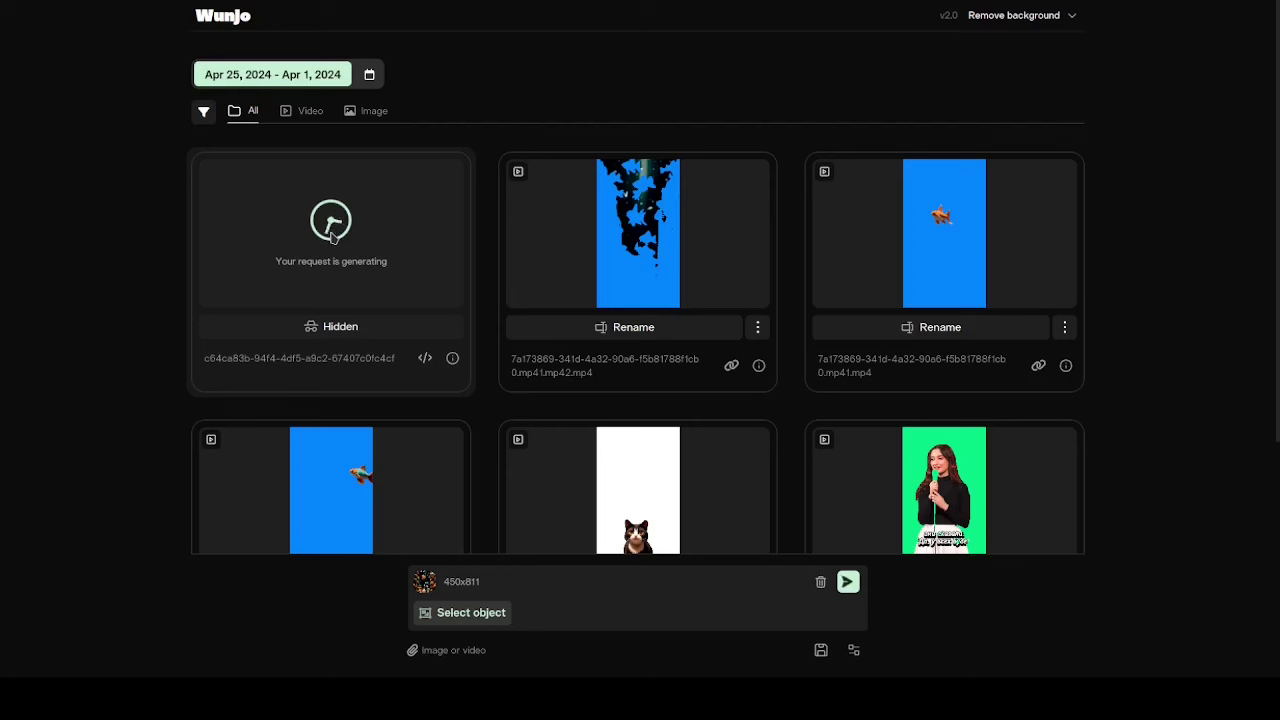
mouse_move(620, 245)
mouse_move(971, 244)
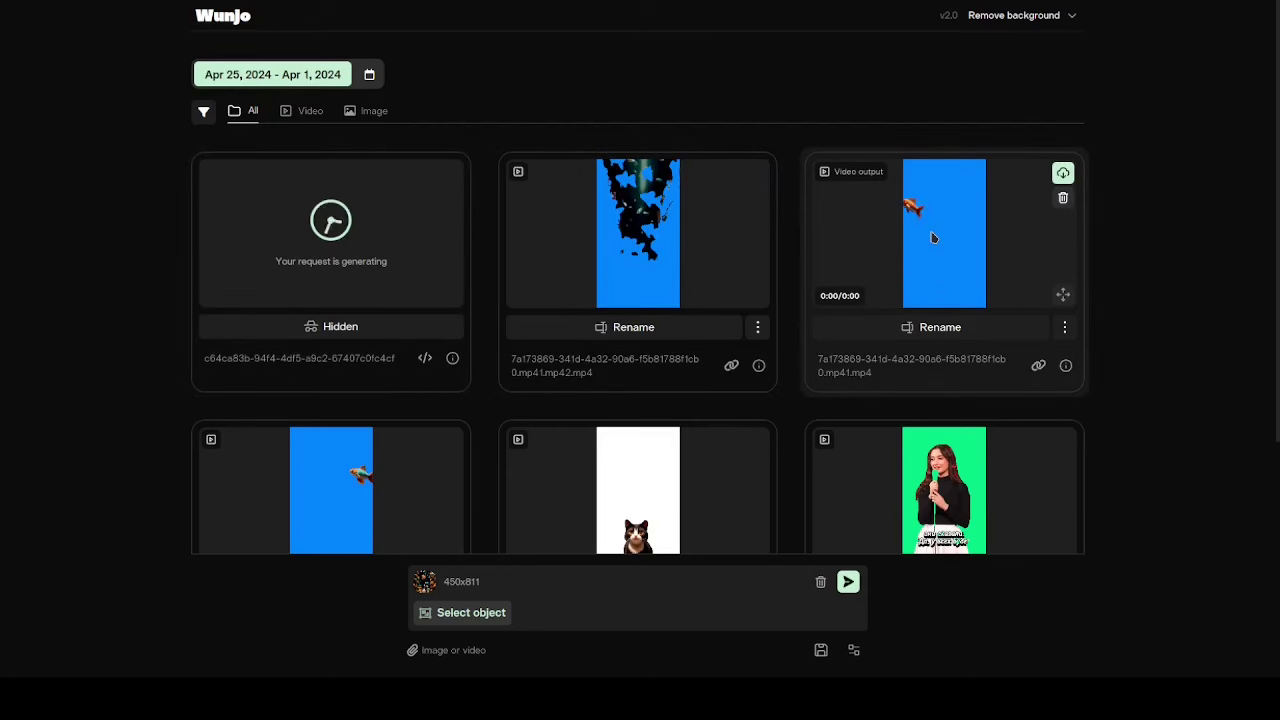
scroll(1250, 185, "down", 3)
scroll(1250, 185, "up", 1)
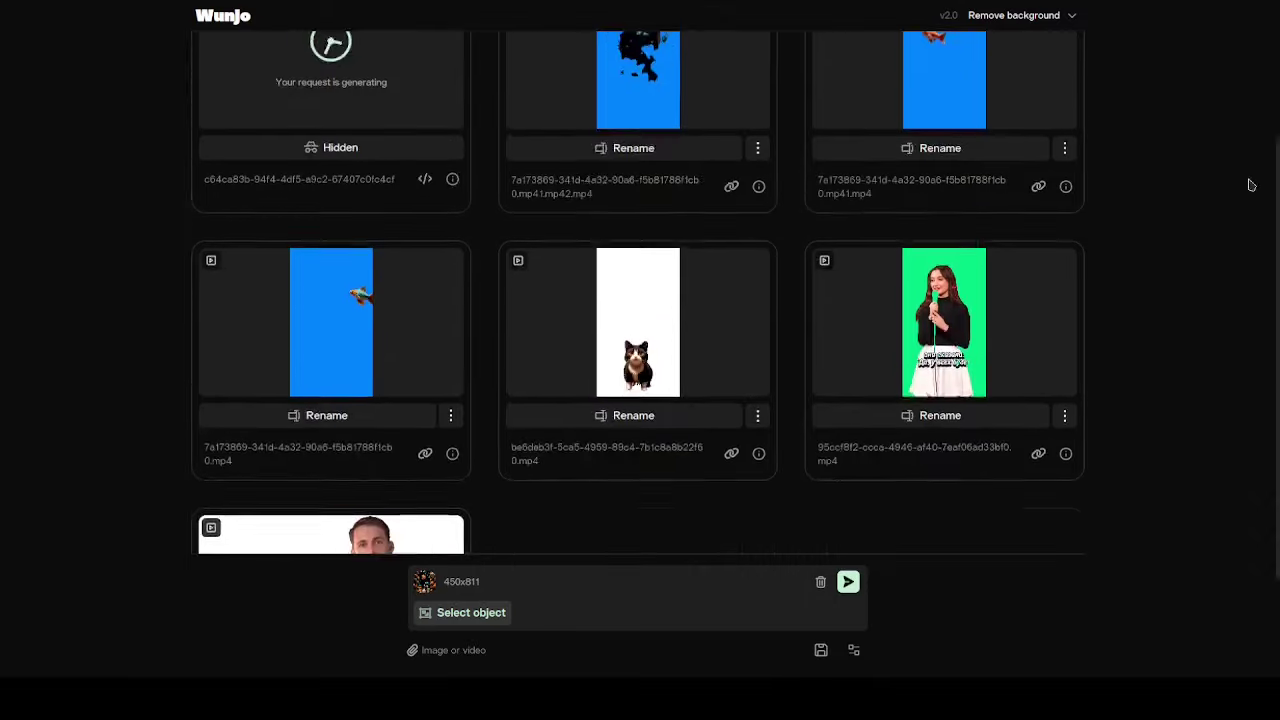
scroll(1250, 185, "up", 2)
Step: Switch to the Remove object module and play the text removal result of the man at the desk enlarged
left_click(1040, 18)
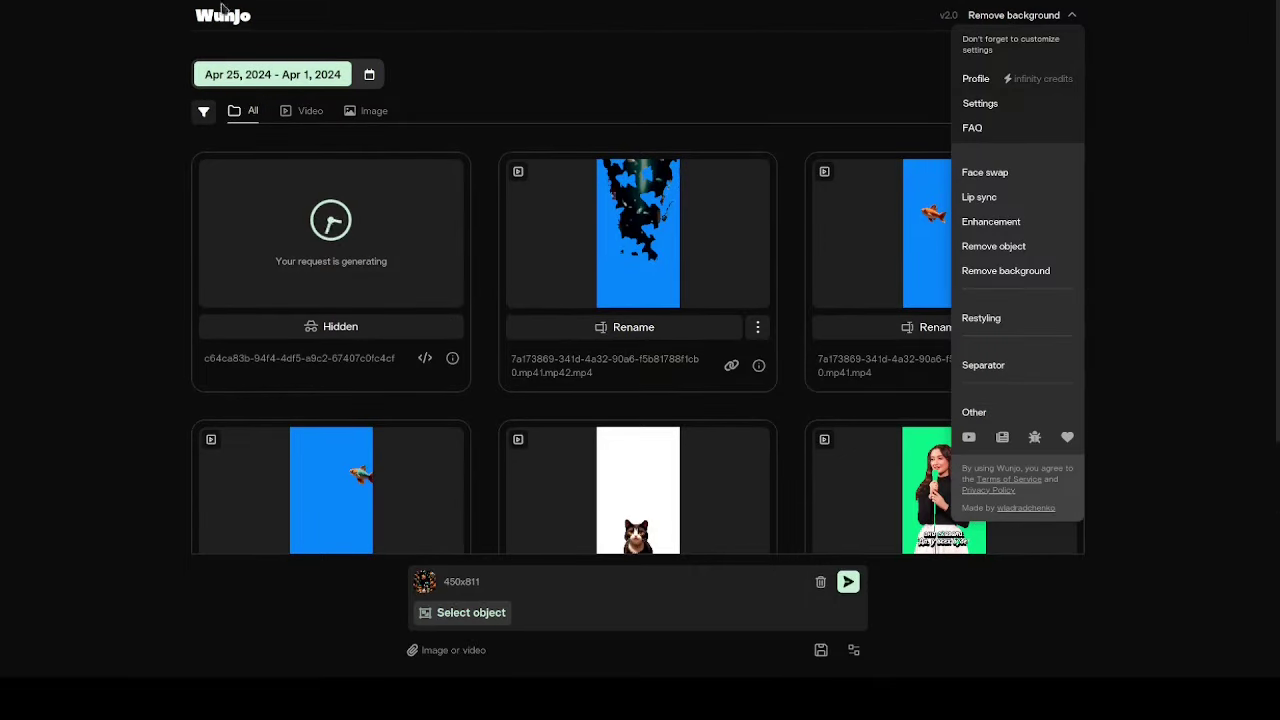
mouse_move(832, 186)
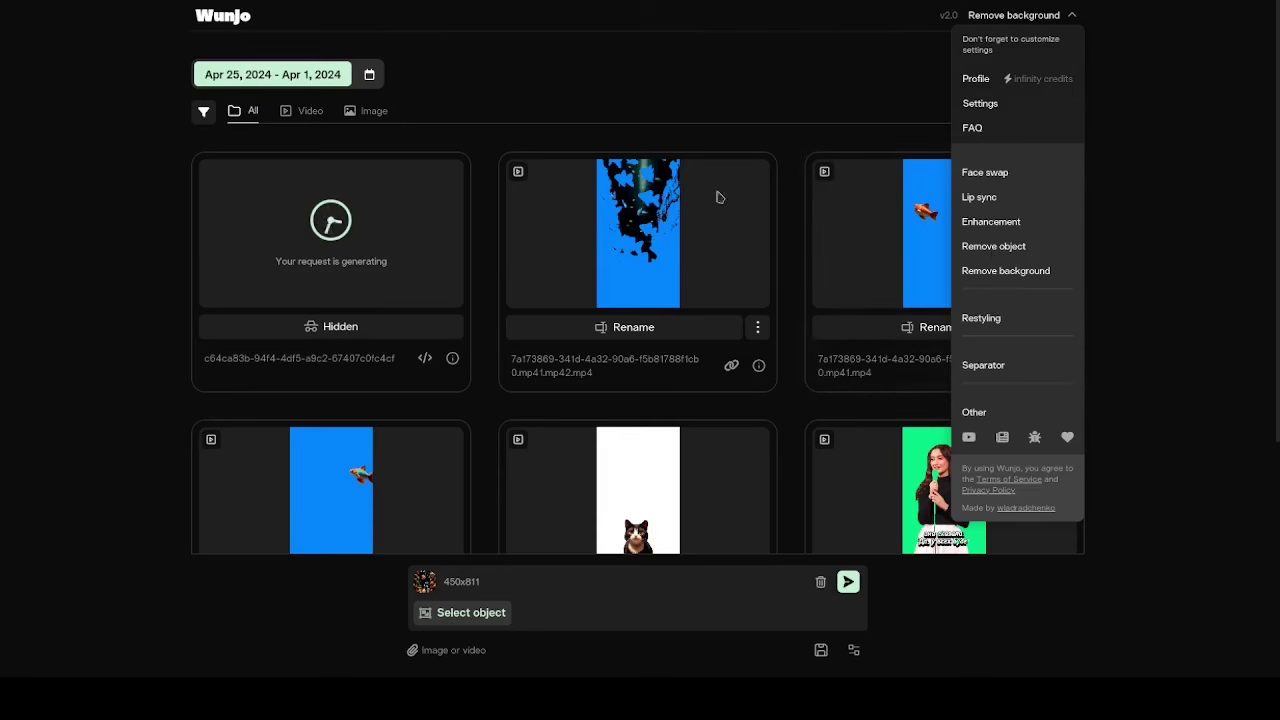
left_click(1005, 250)
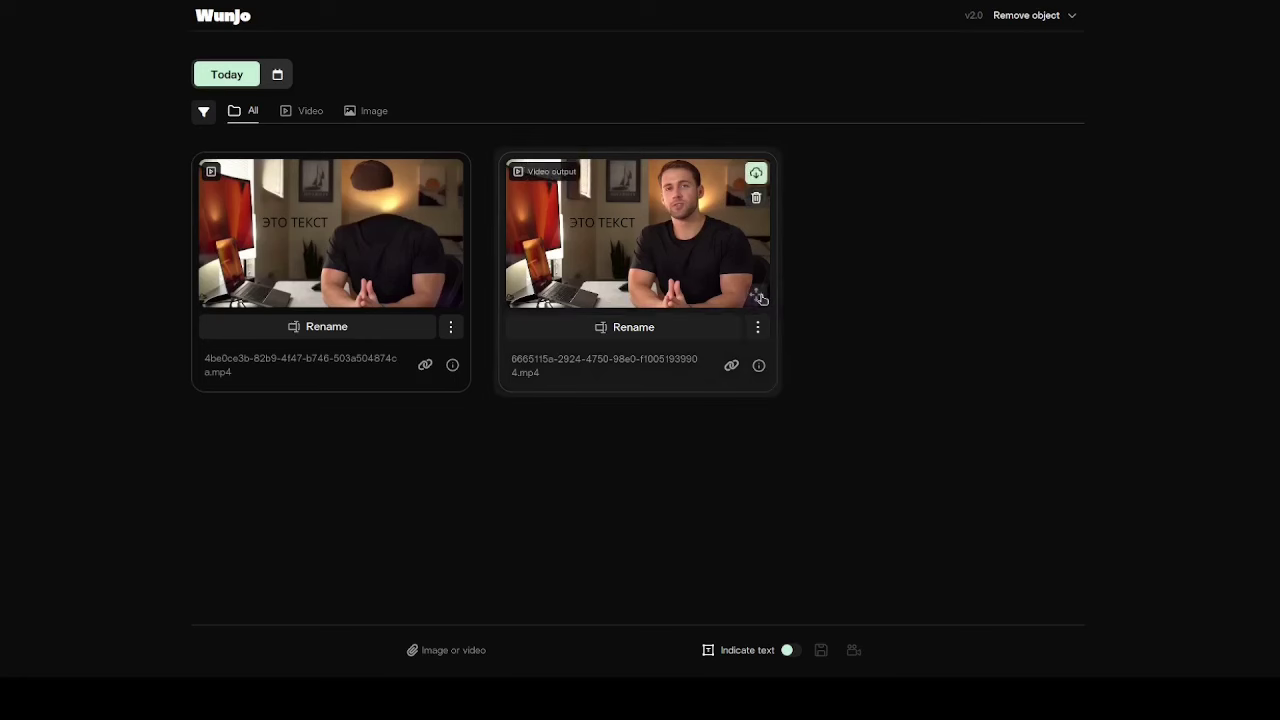
left_click(756, 198)
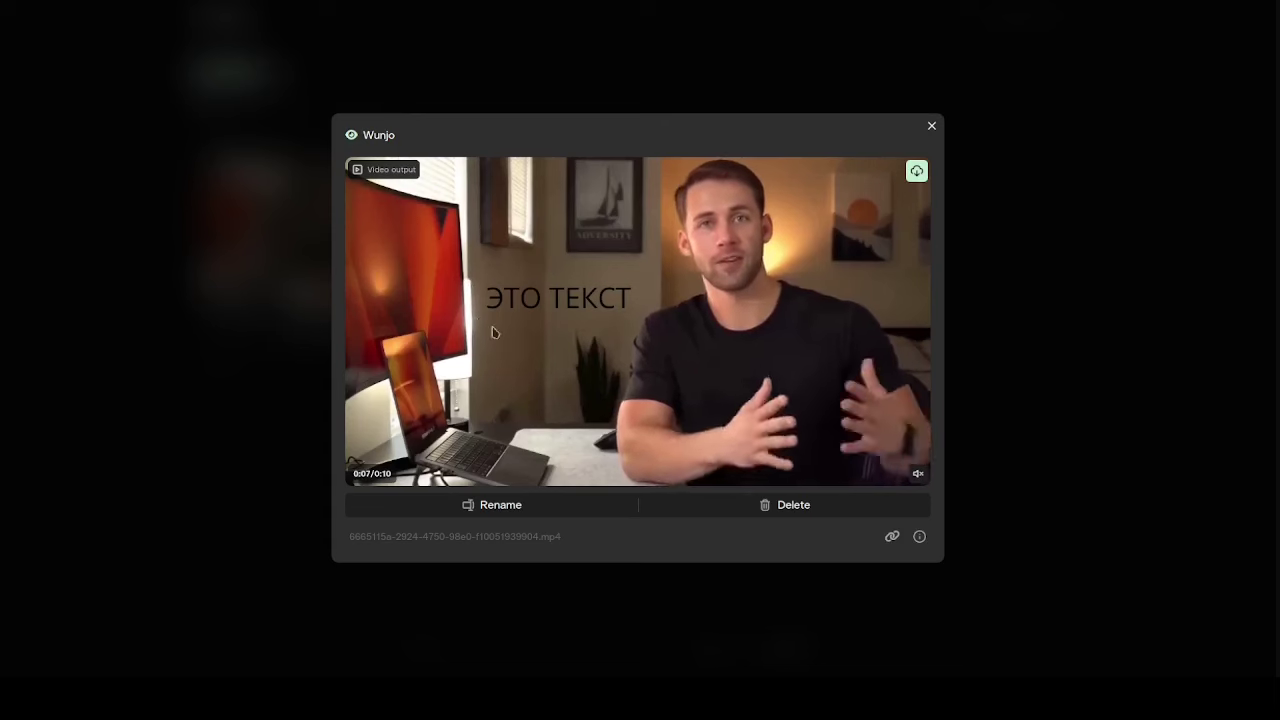
left_click(931, 127)
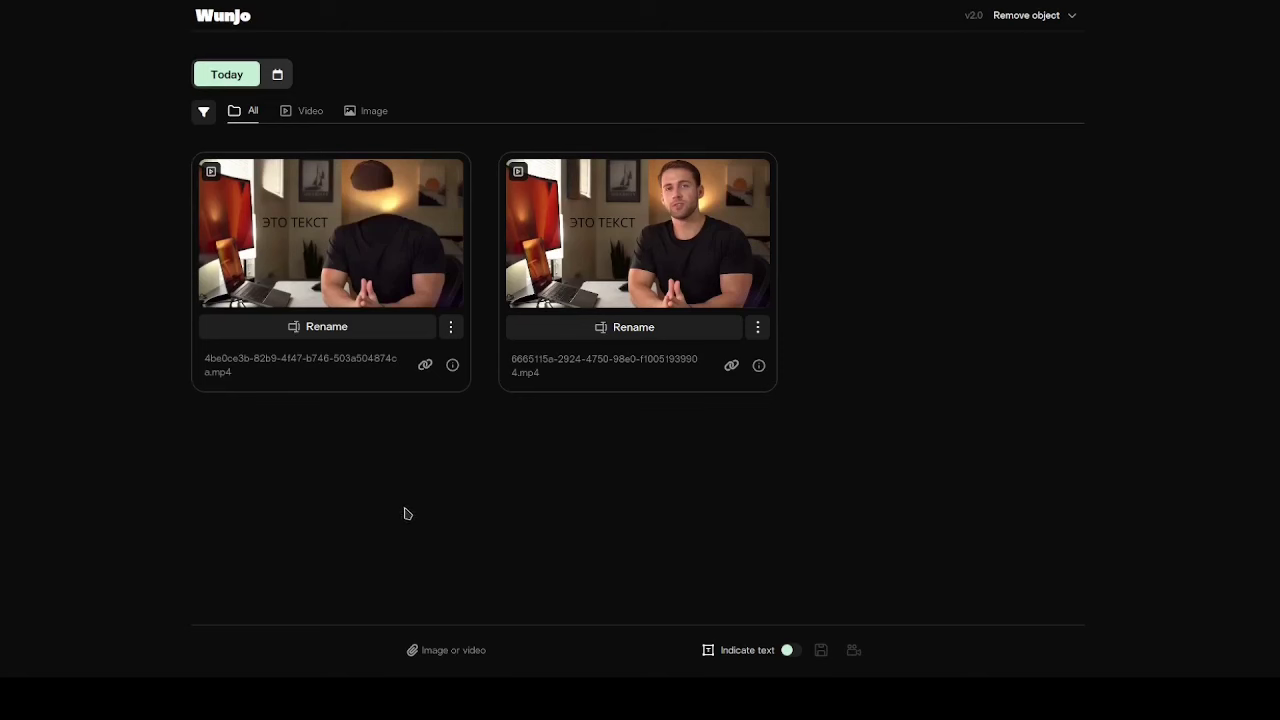
Step: View the result with the man's head removed enlarged and return to the Remove object gallery
mouse_move(592, 166)
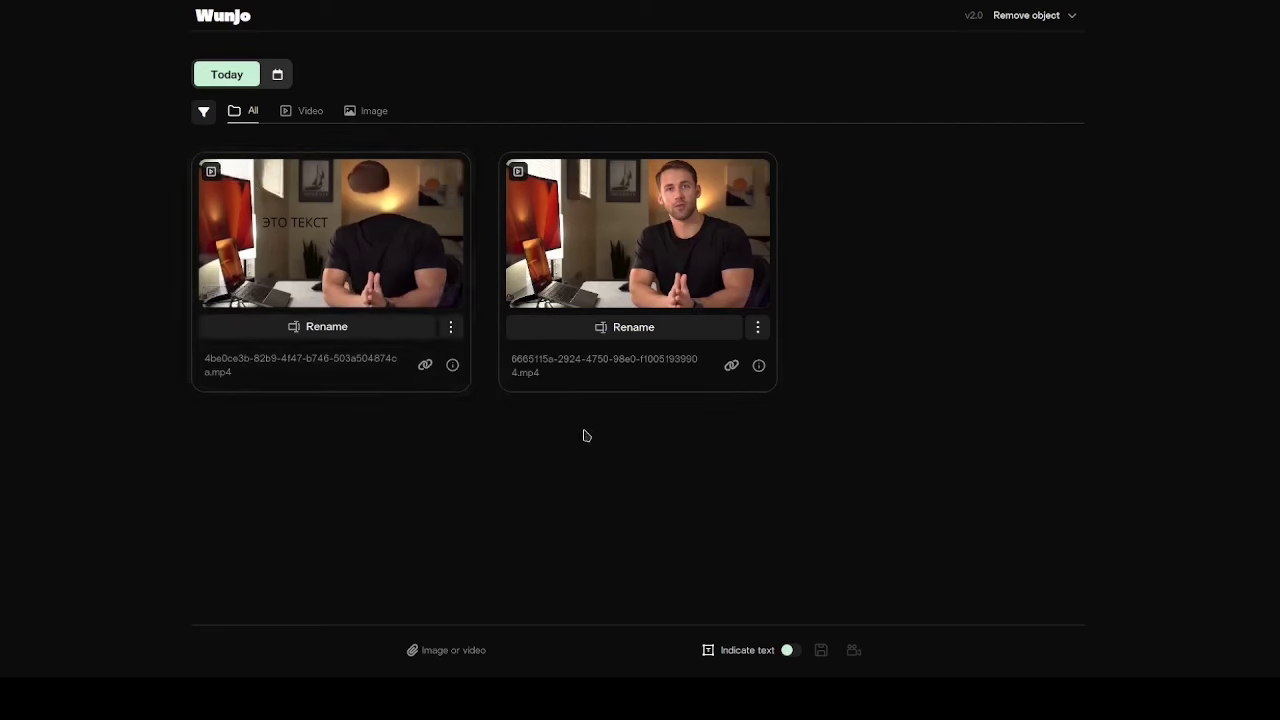
left_click(448, 300)
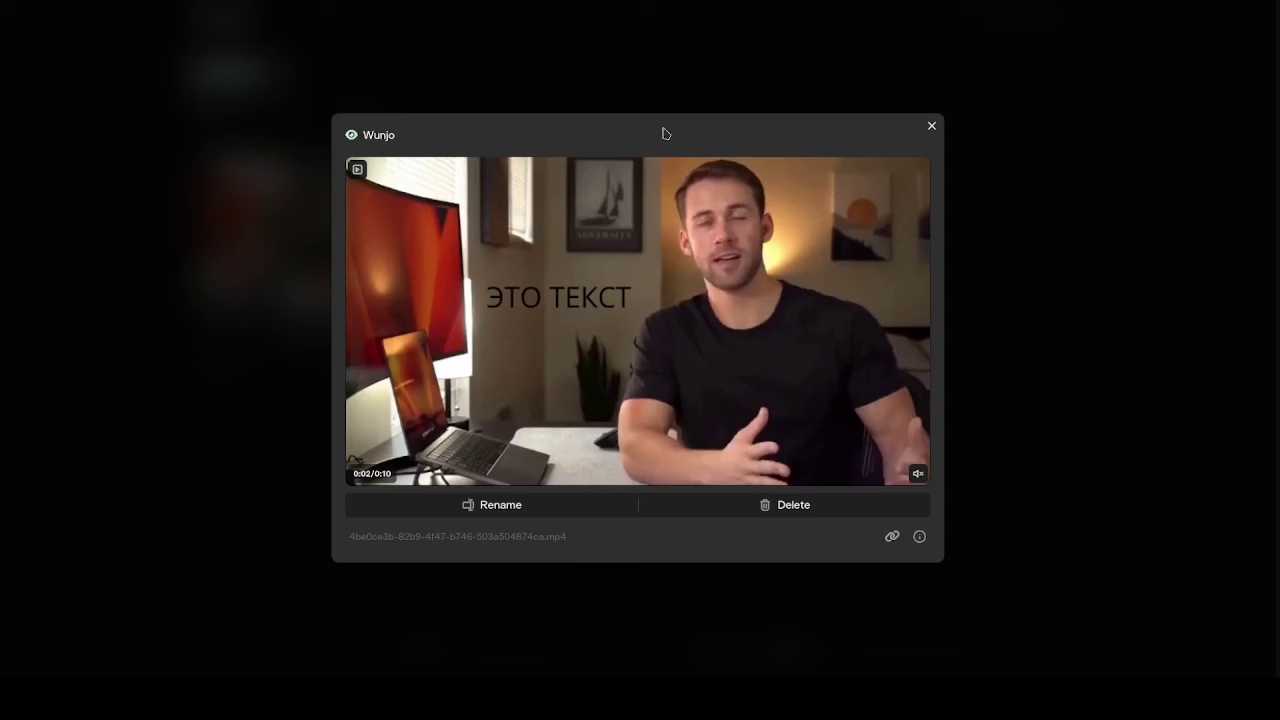
mouse_move(735, 341)
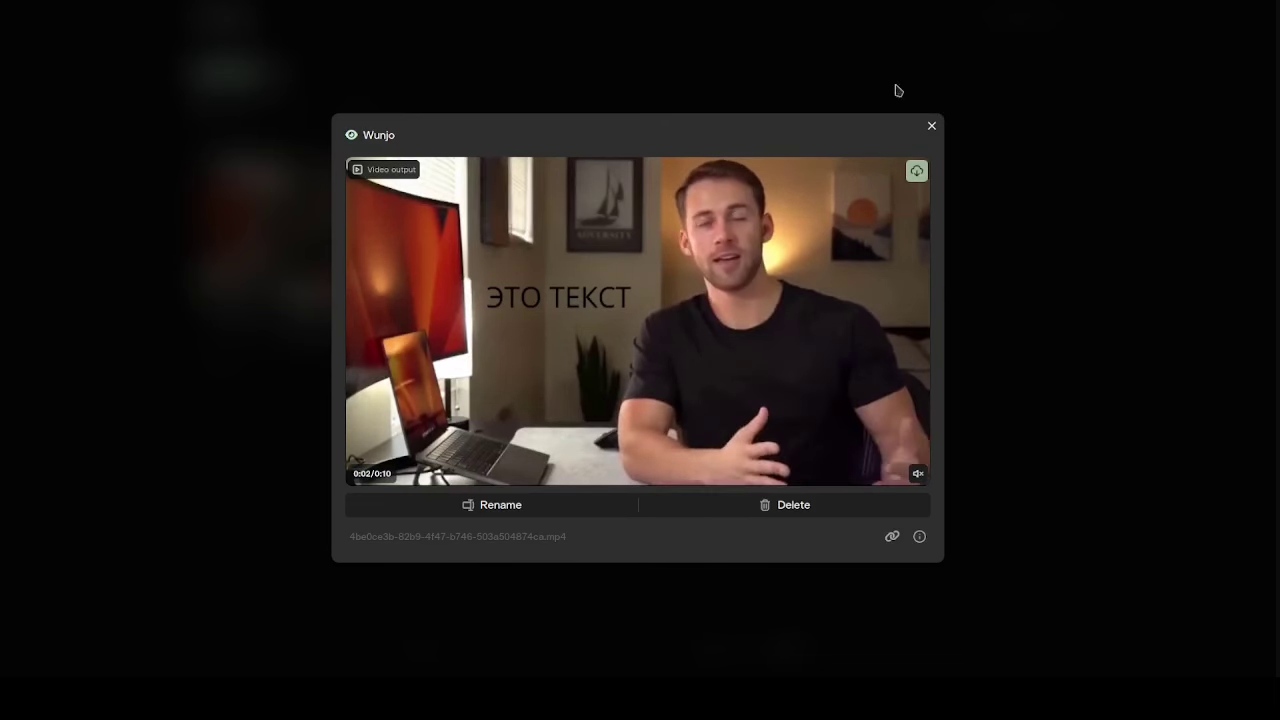
left_click(931, 128)
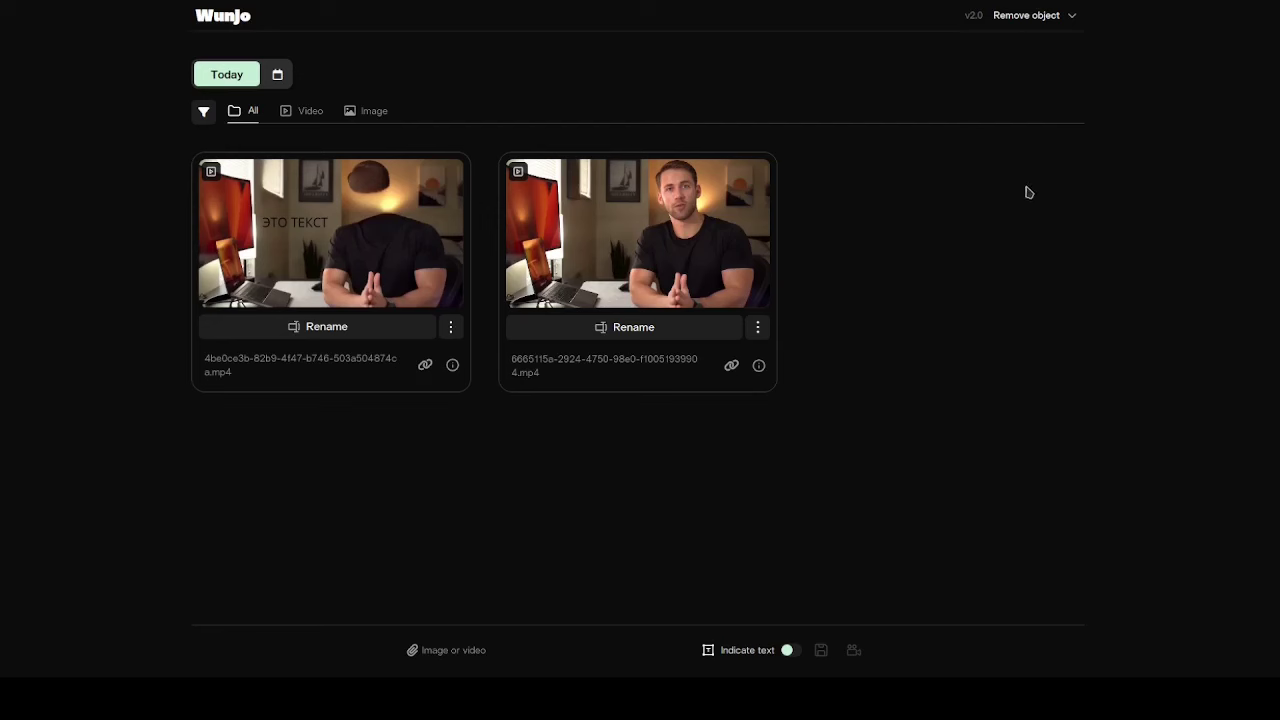
left_click(1071, 15)
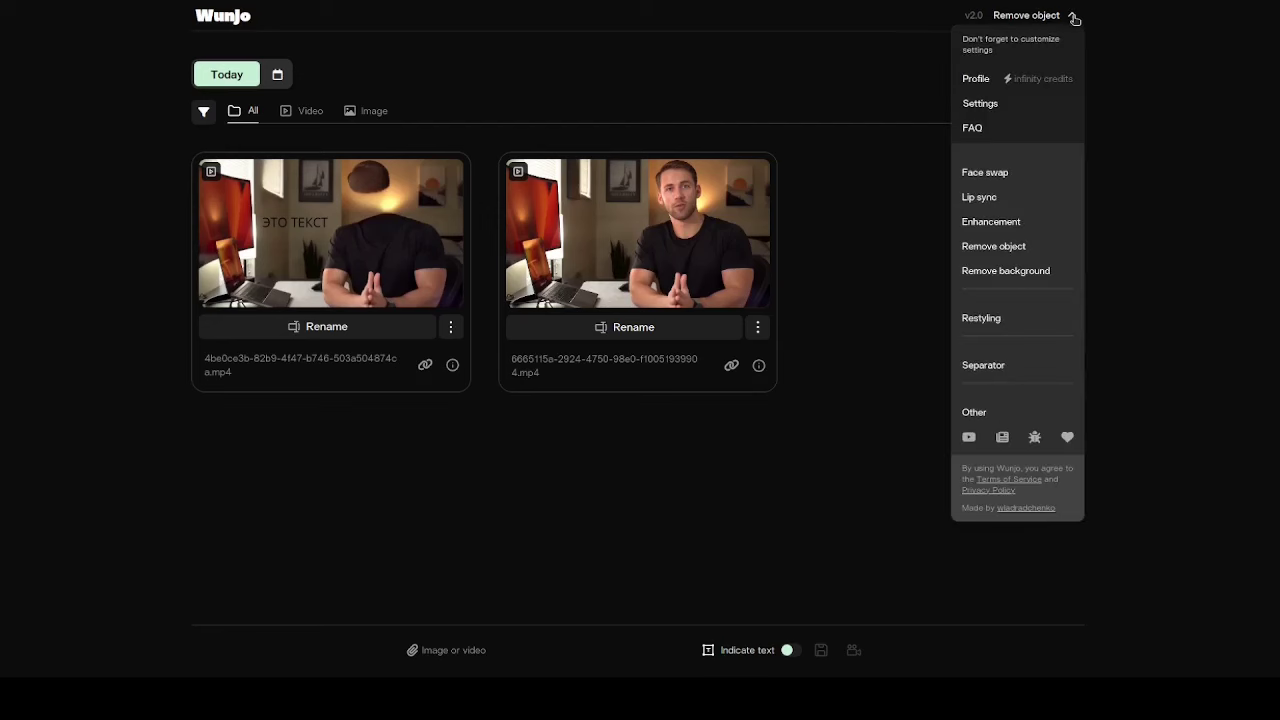
left_click(1229, 213)
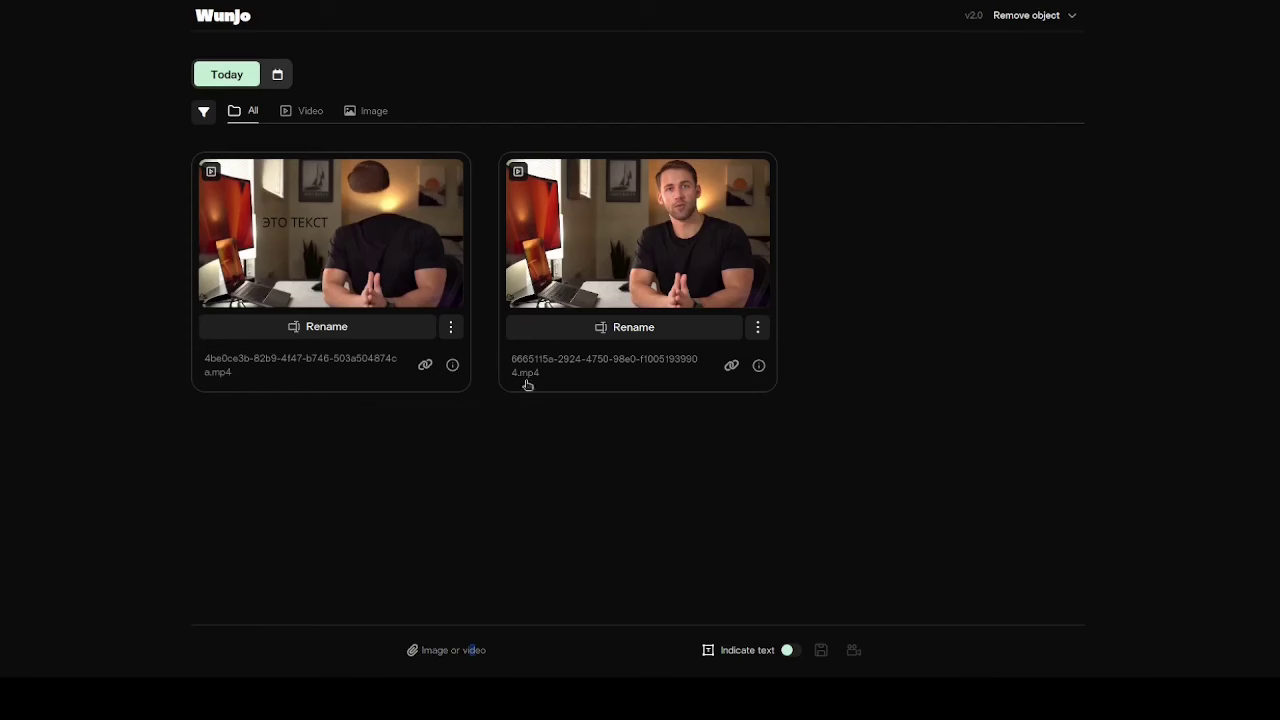
Step: Load video (online-video-cutter.com).mp4 from the recent files into the Remove object module
left_click(471, 650)
left_click(456, 248)
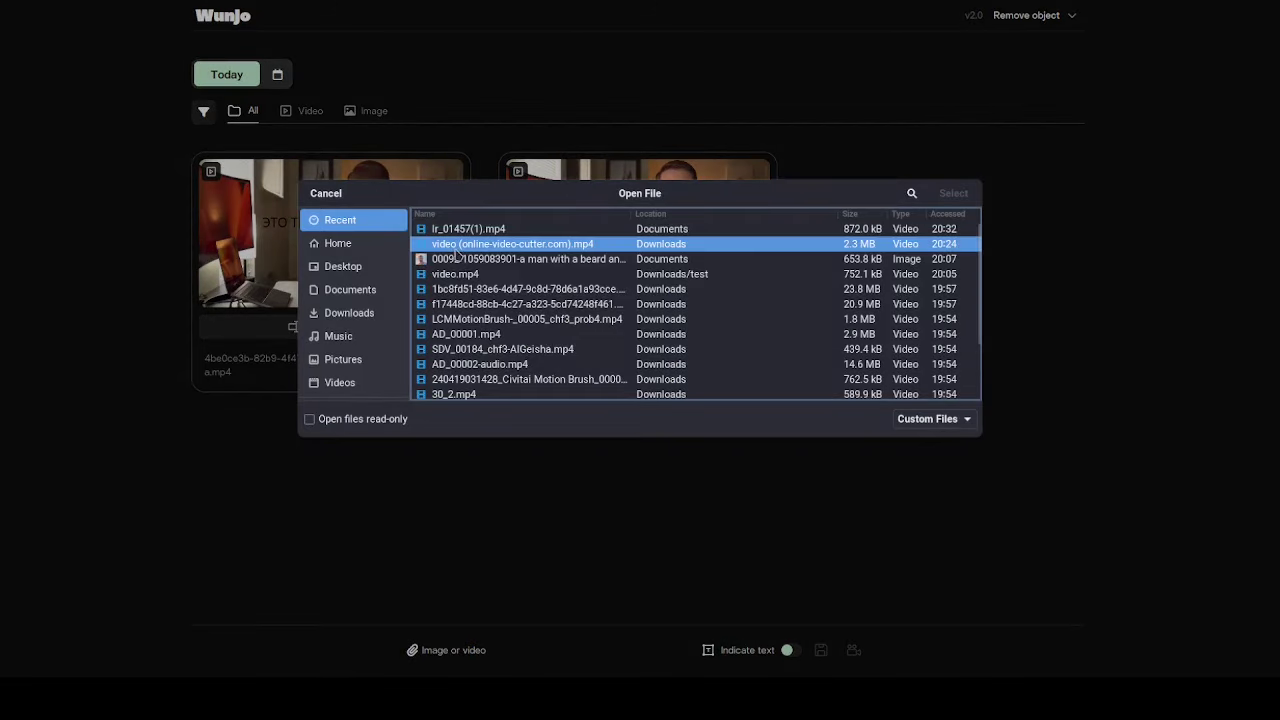
left_click(953, 193)
Step: Open object selection and mark the man with the first brush and the sailboat picture behind him with the second
left_click(466, 611)
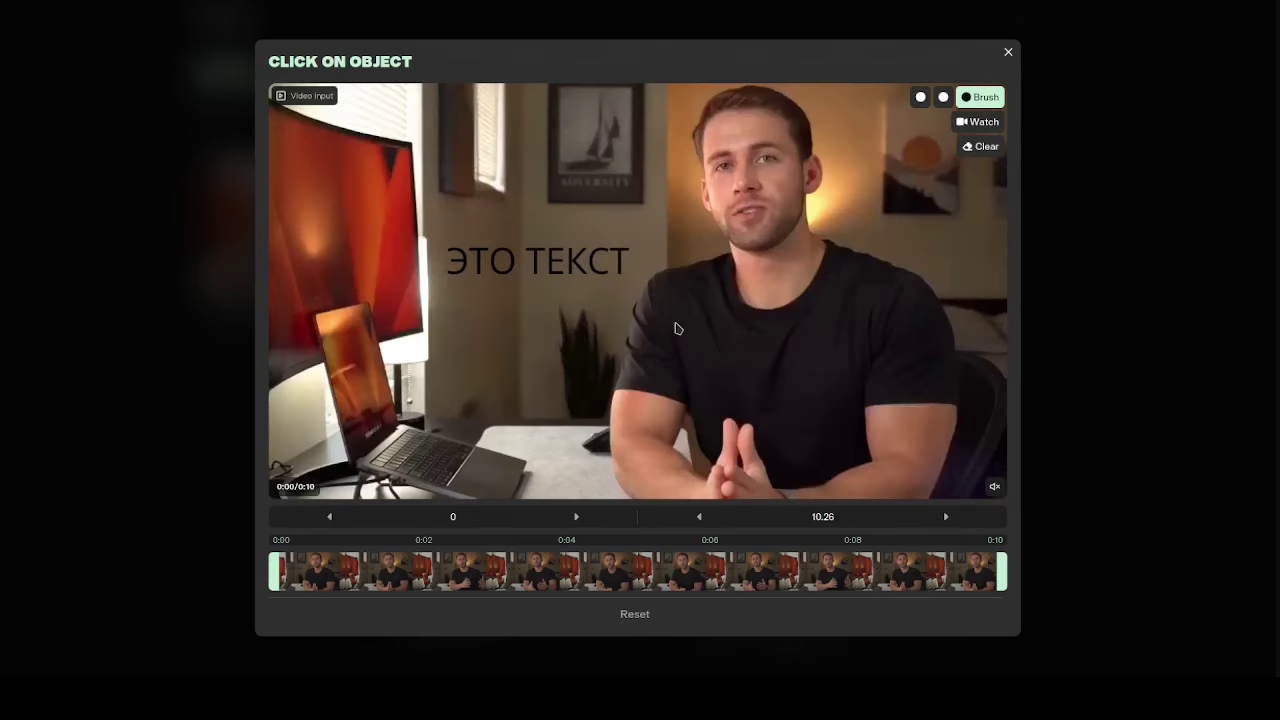
left_click(675, 328)
left_click(753, 156)
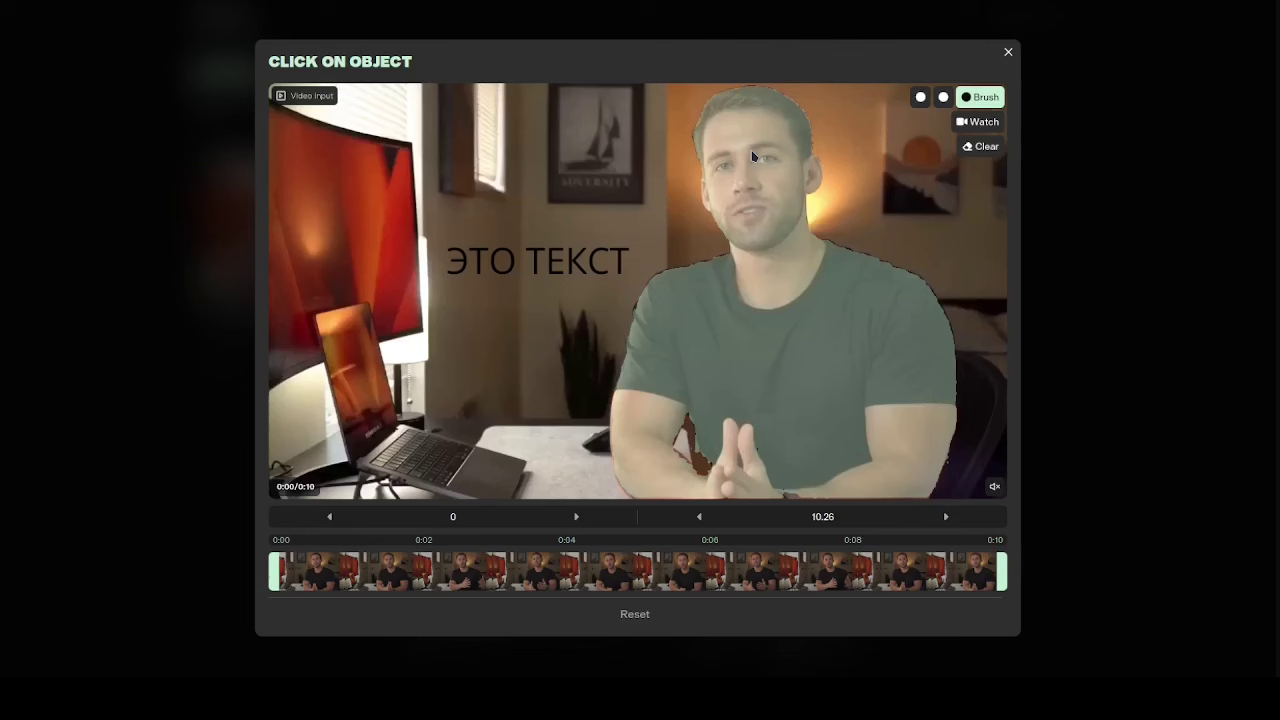
left_click(943, 97)
left_click(628, 176)
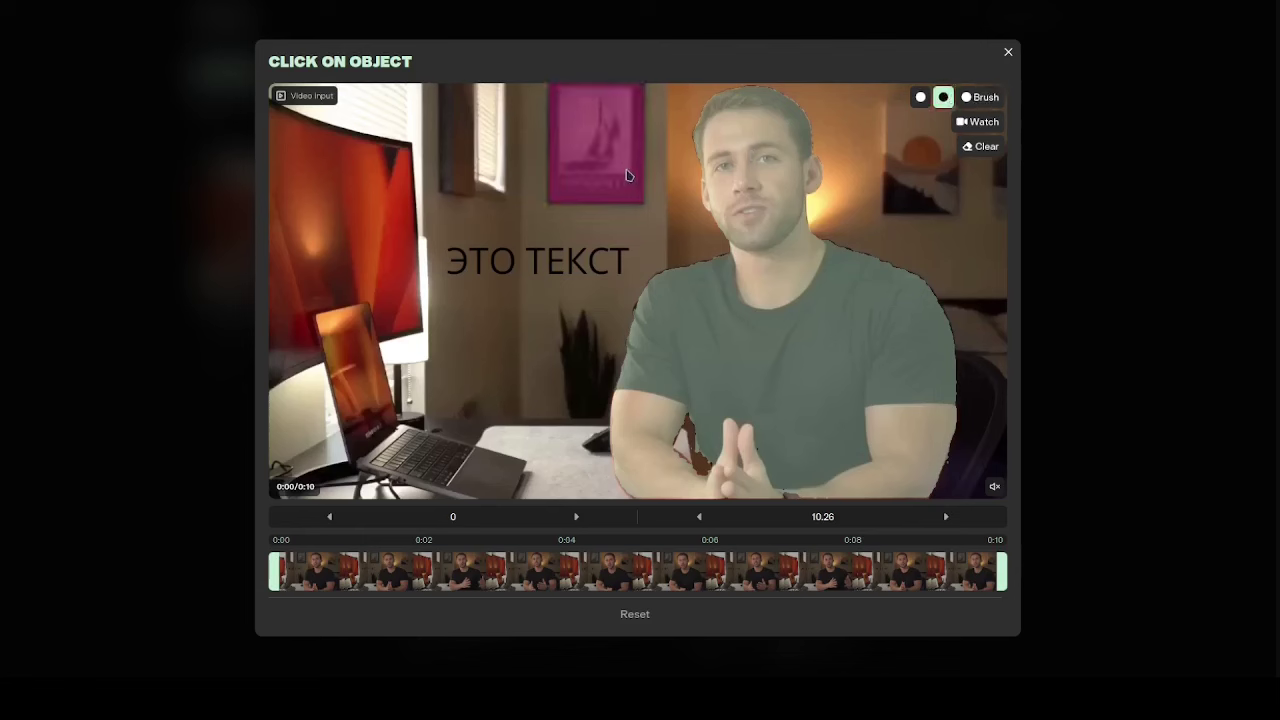
Step: Trim the video's end to 3.96 seconds in Watch mode and return to the first brush
left_click(972, 124)
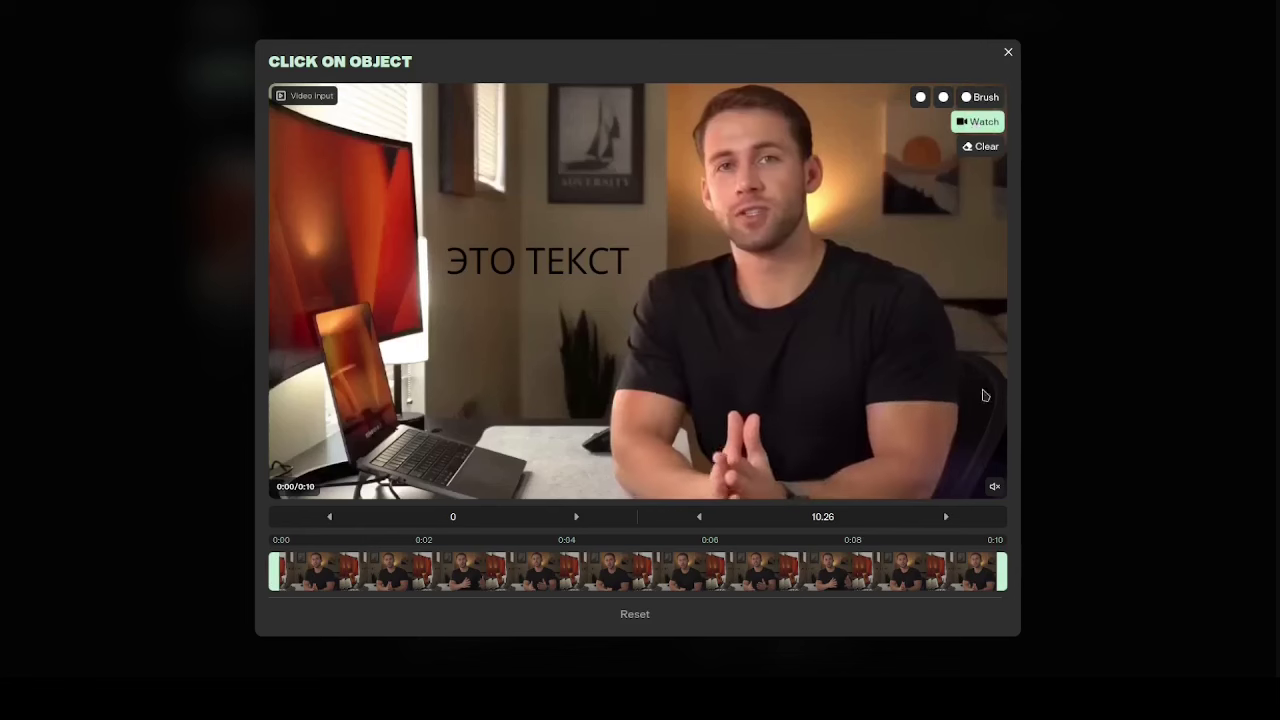
left_click_drag(1001, 571, 558, 580)
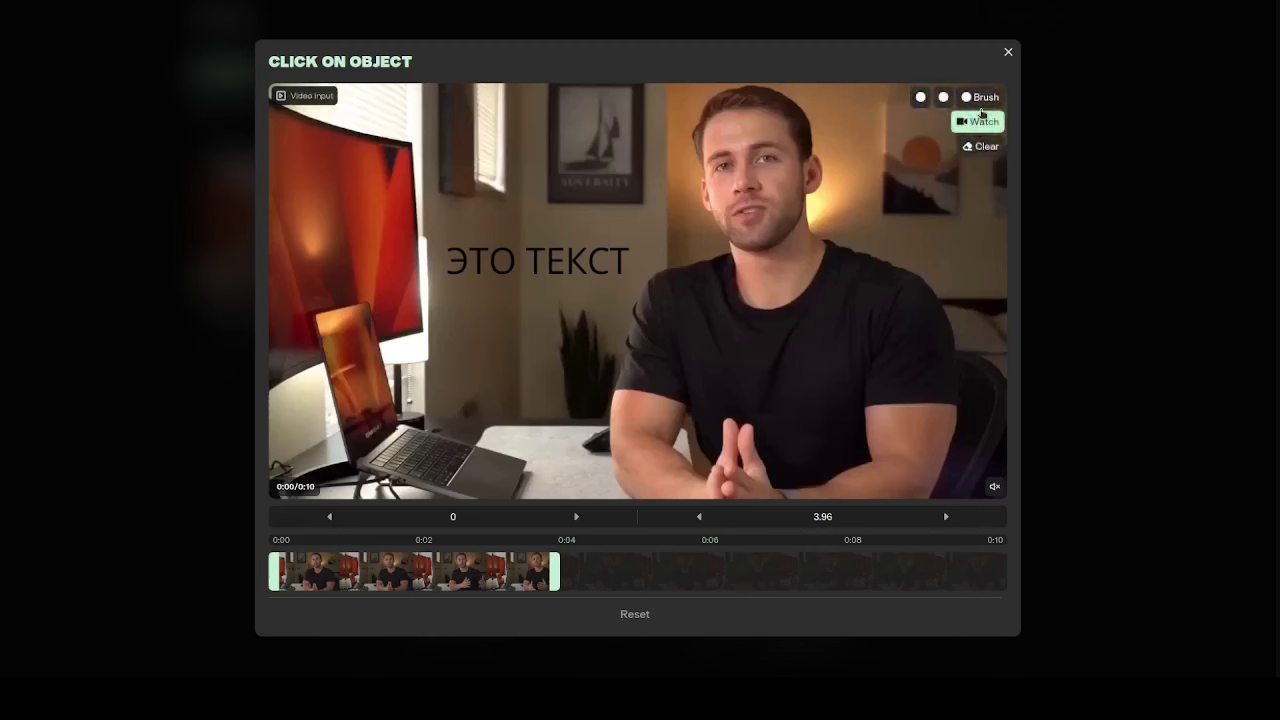
left_click(980, 102)
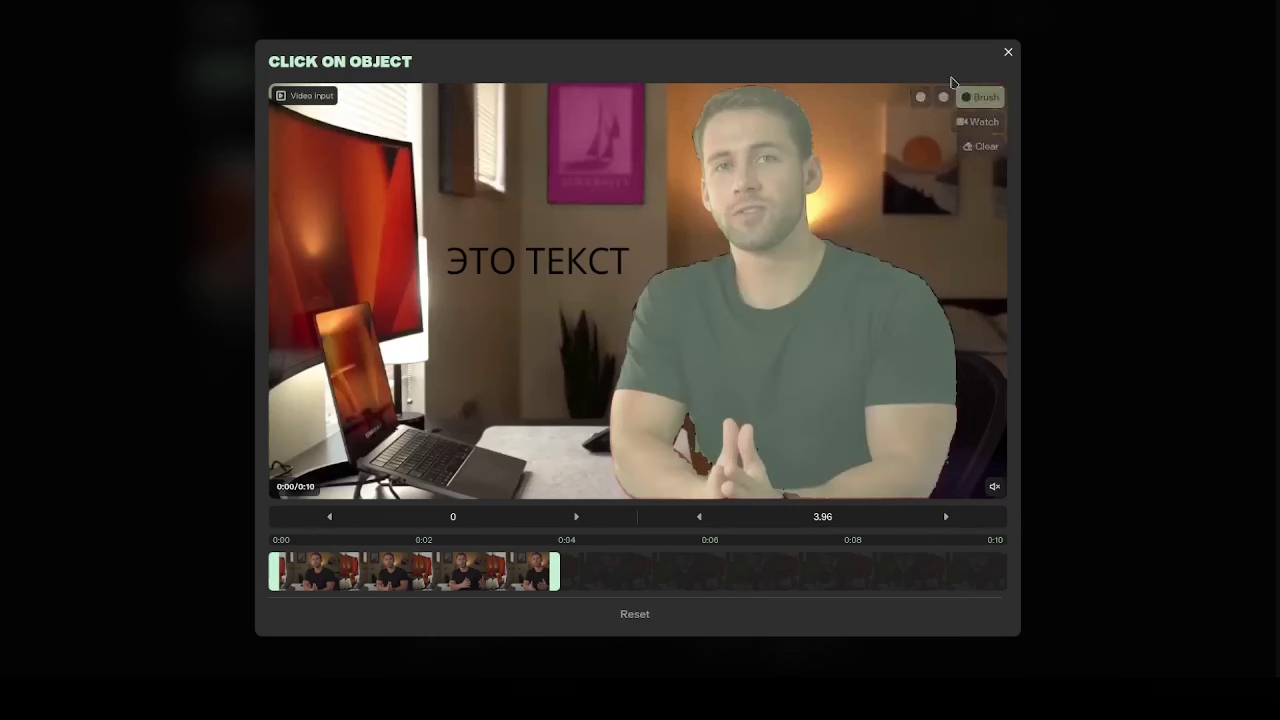
Step: Clear the marks on the man and the sailboat picture and close object selection
left_click(981, 124)
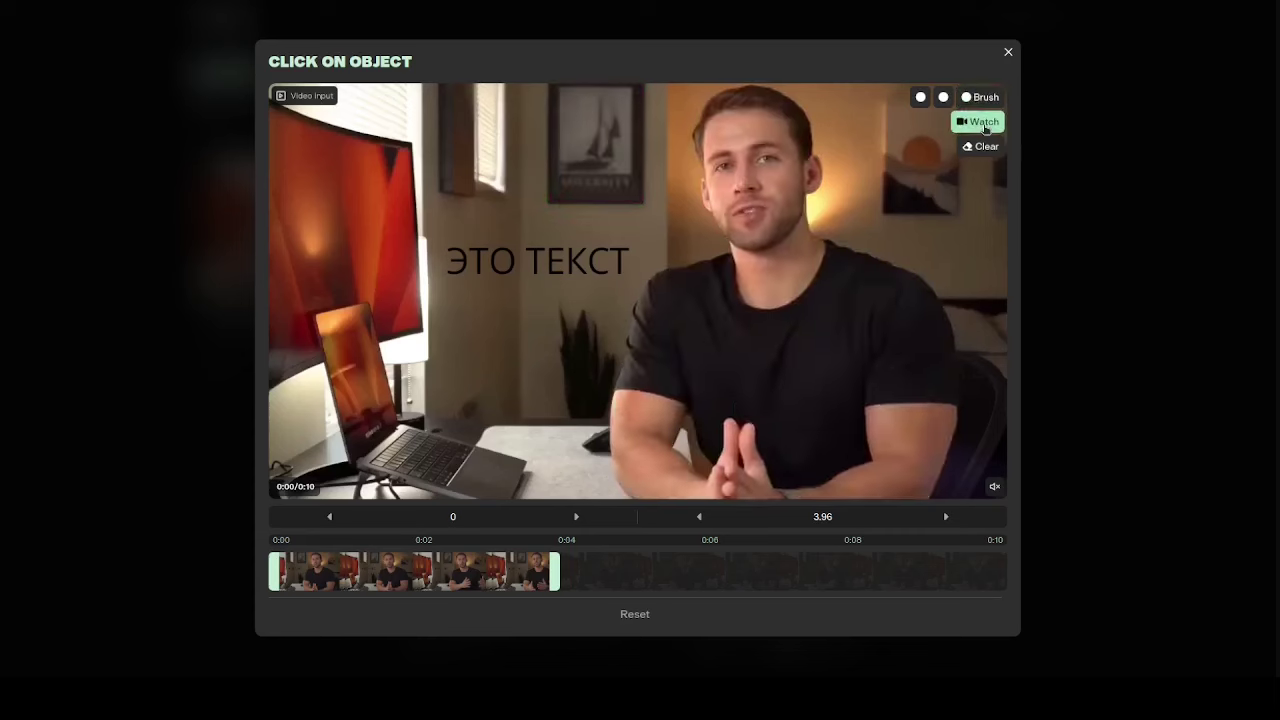
left_click(979, 97)
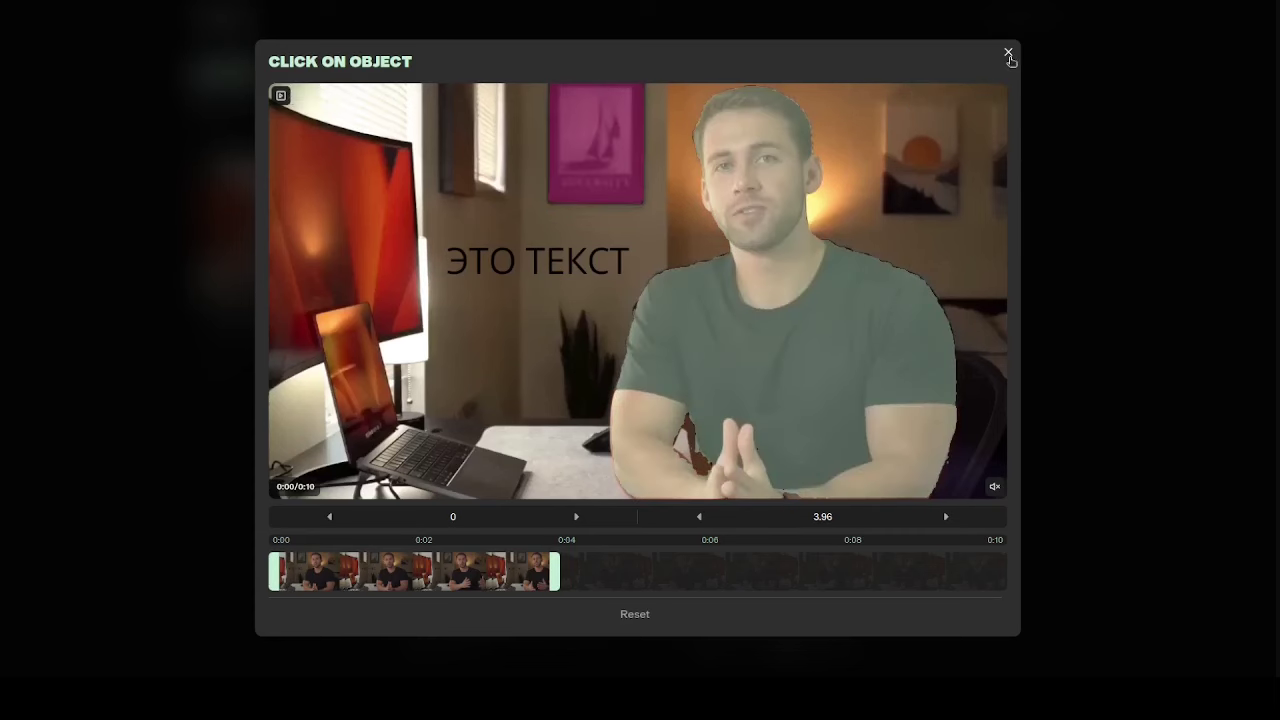
left_click(974, 152)
left_click(1007, 51)
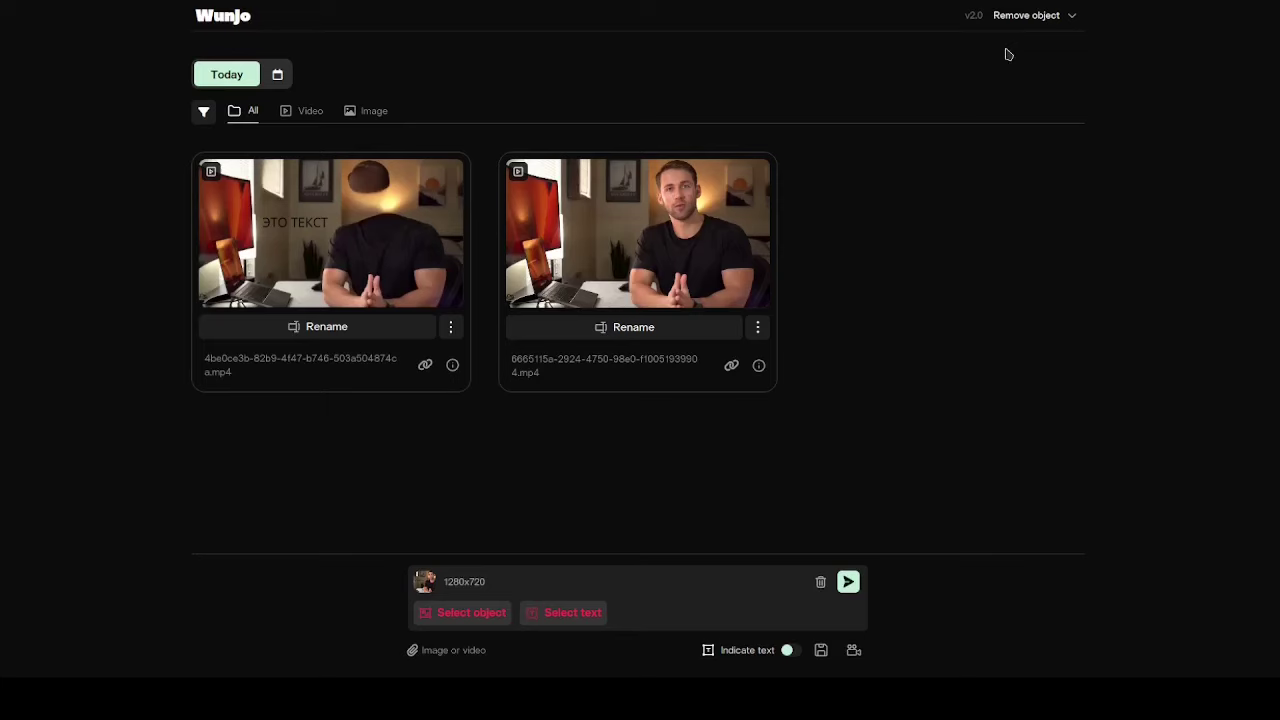
Step: Switch to the Remove background module and preview both green-screen fish results
left_click(1054, 18)
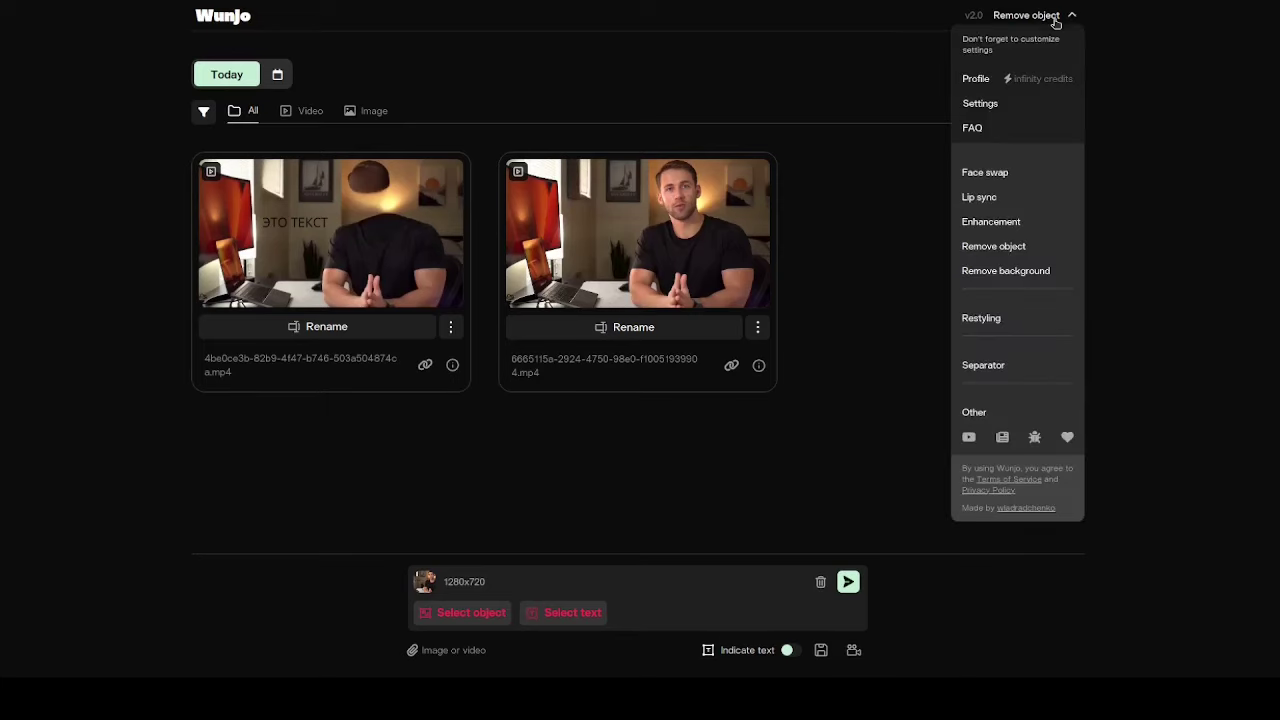
left_click(1017, 274)
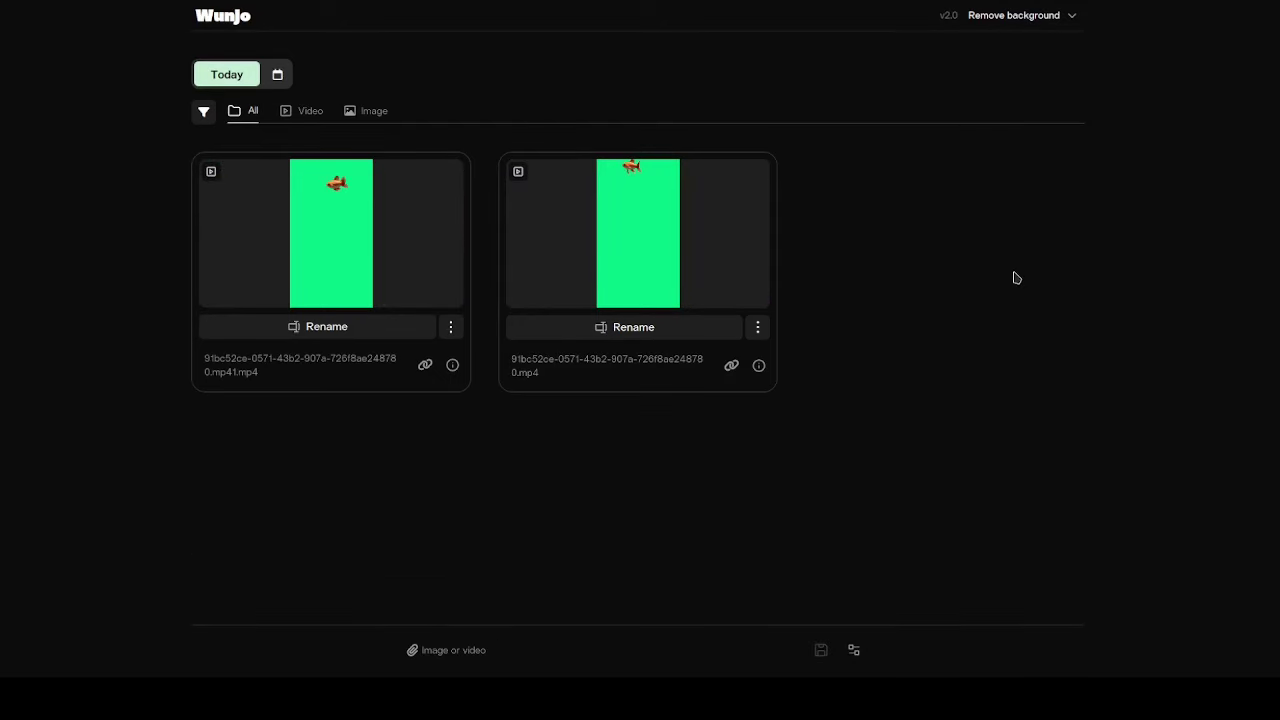
mouse_move(674, 234)
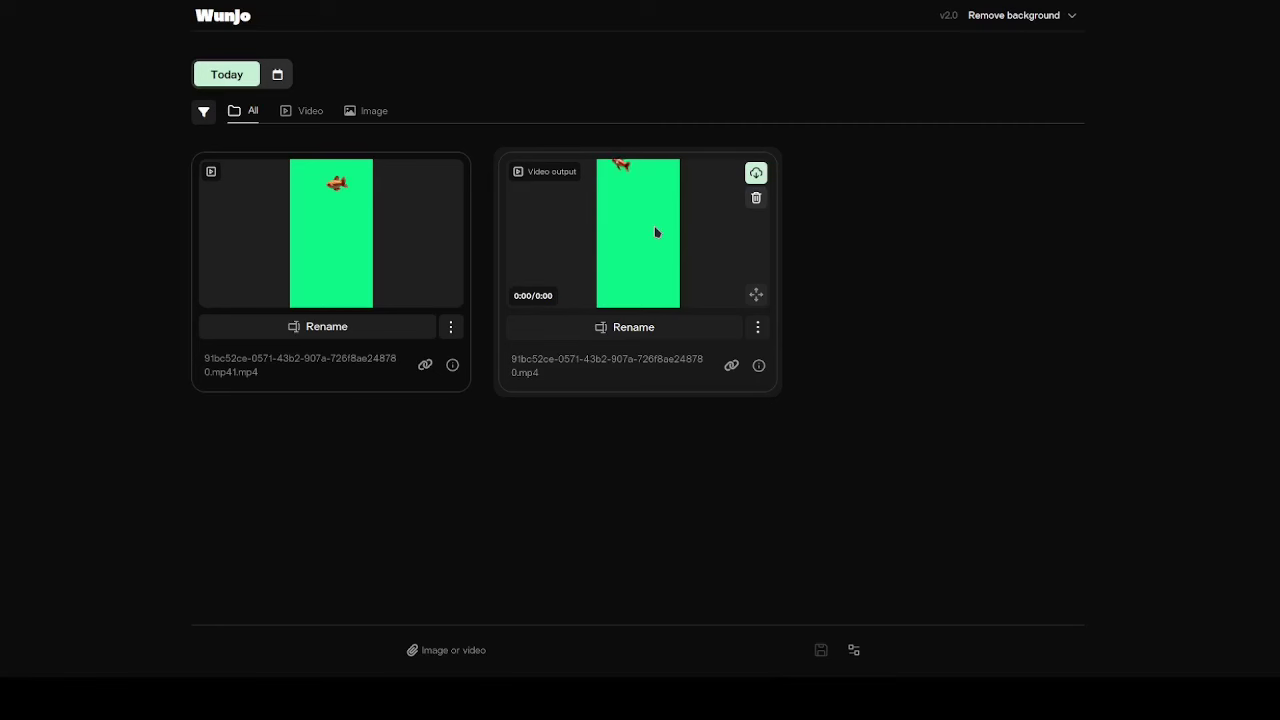
mouse_move(333, 210)
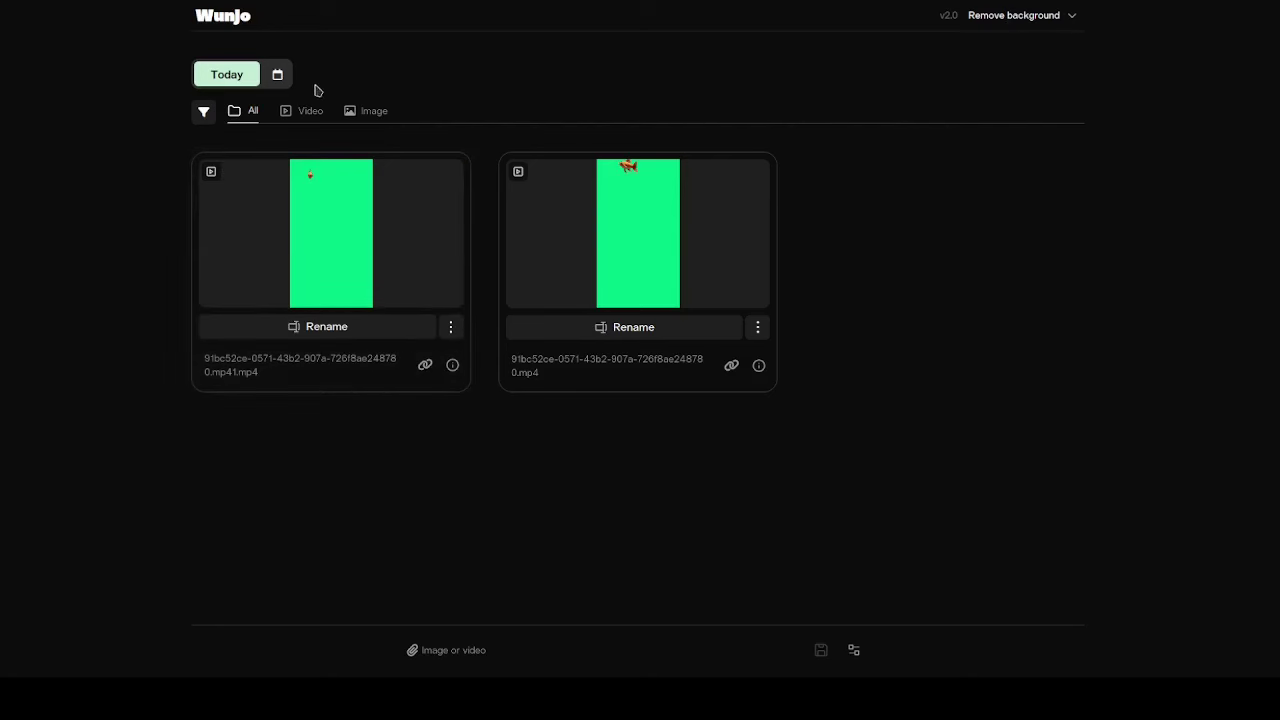
Step: Switch to the Restyling module, filter the gallery to April 1–25, 2024, and preview the restyled results
left_click(1012, 18)
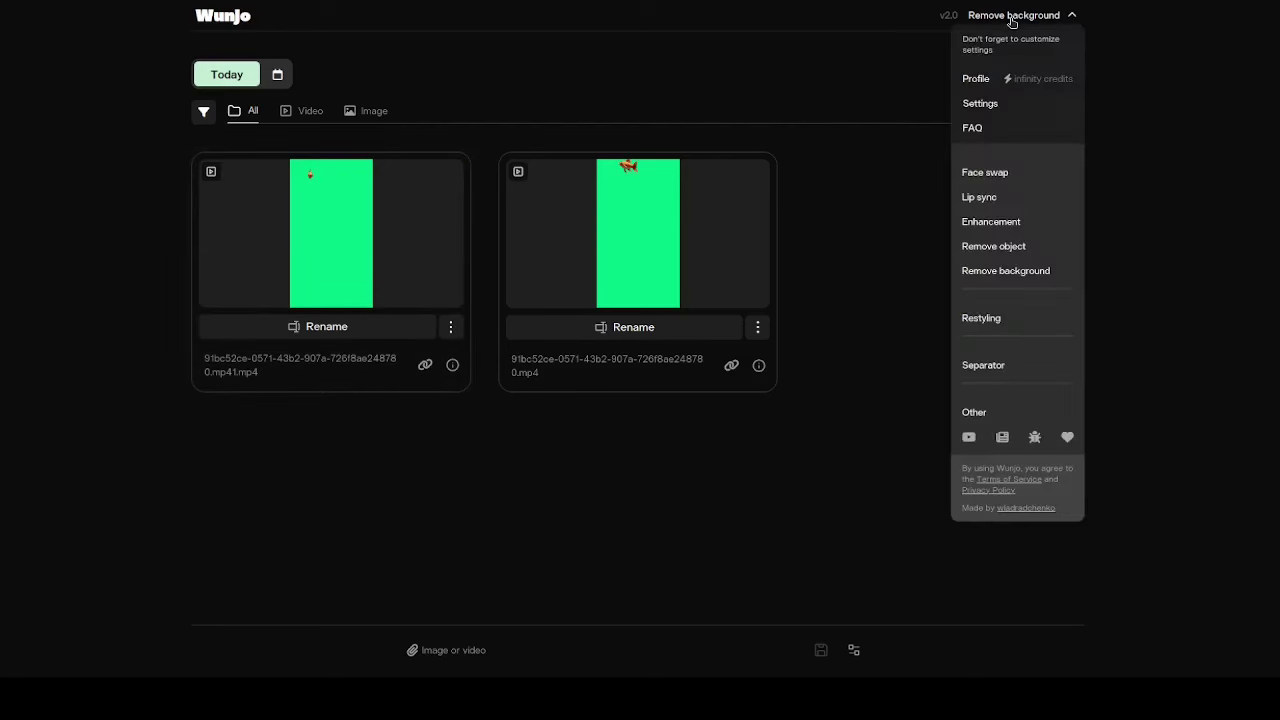
left_click(985, 322)
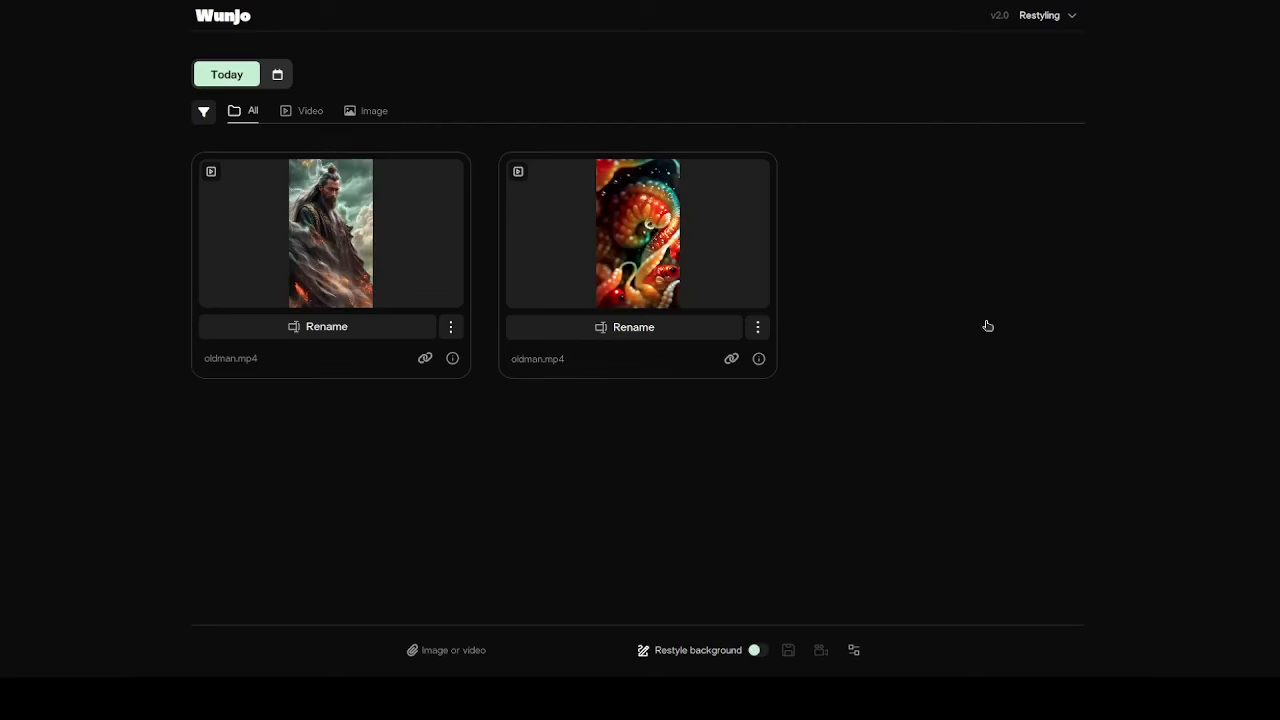
left_click(279, 77)
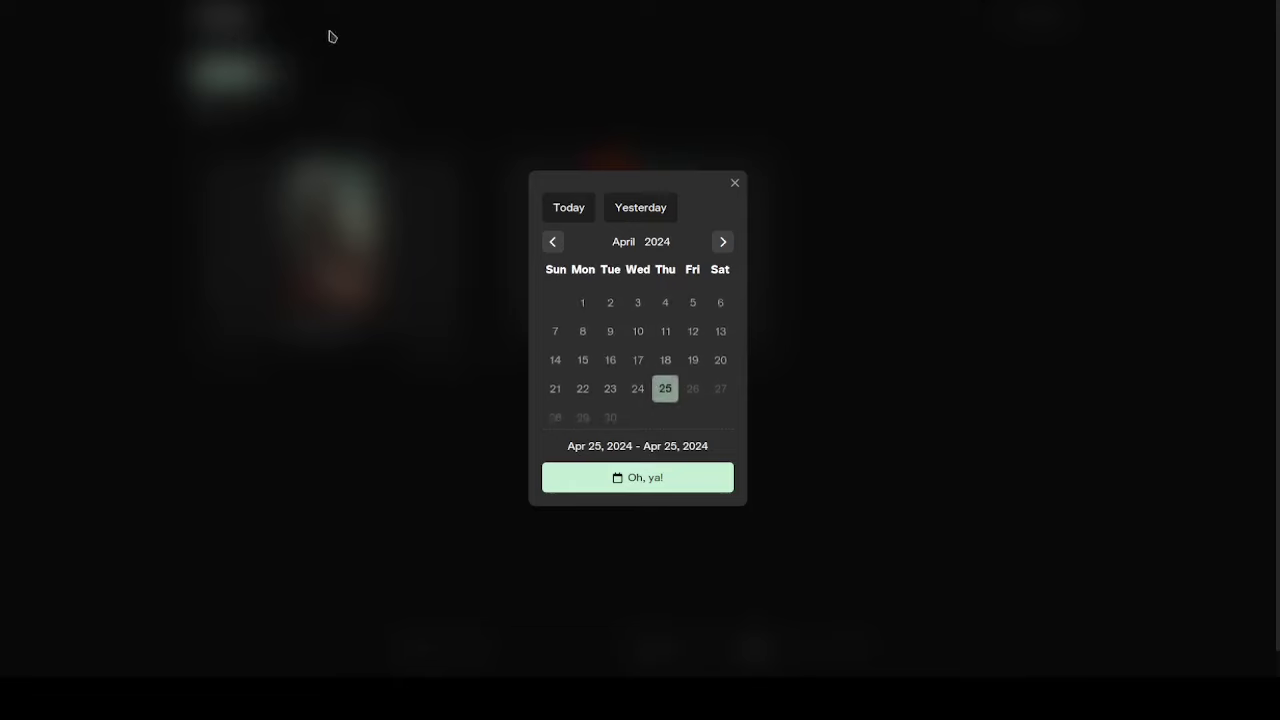
left_click(583, 300)
left_click(673, 481)
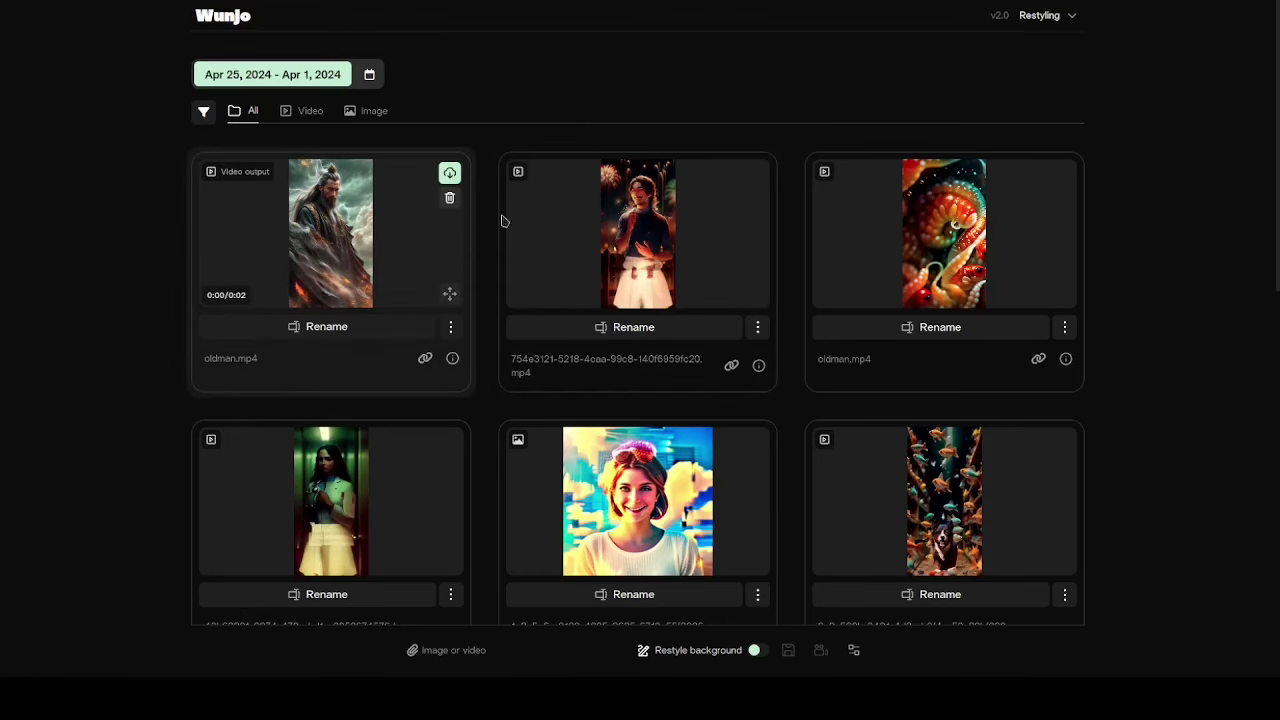
mouse_move(640, 255)
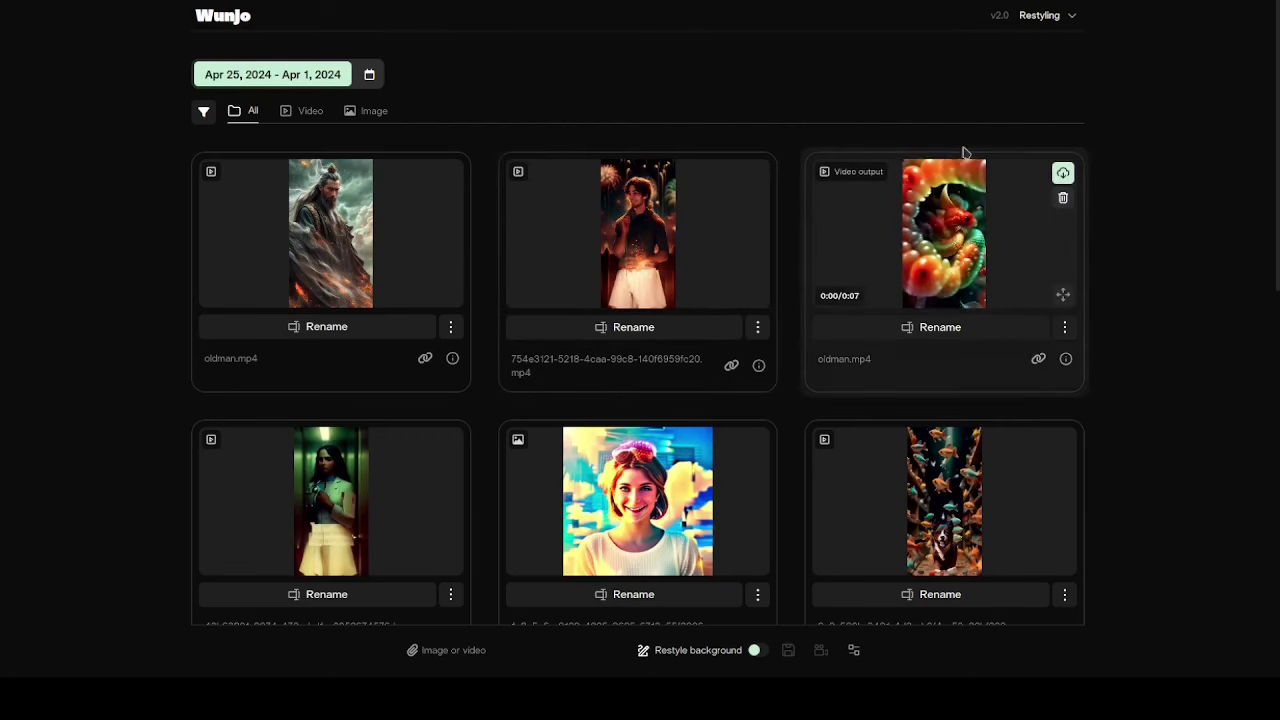
mouse_move(320, 512)
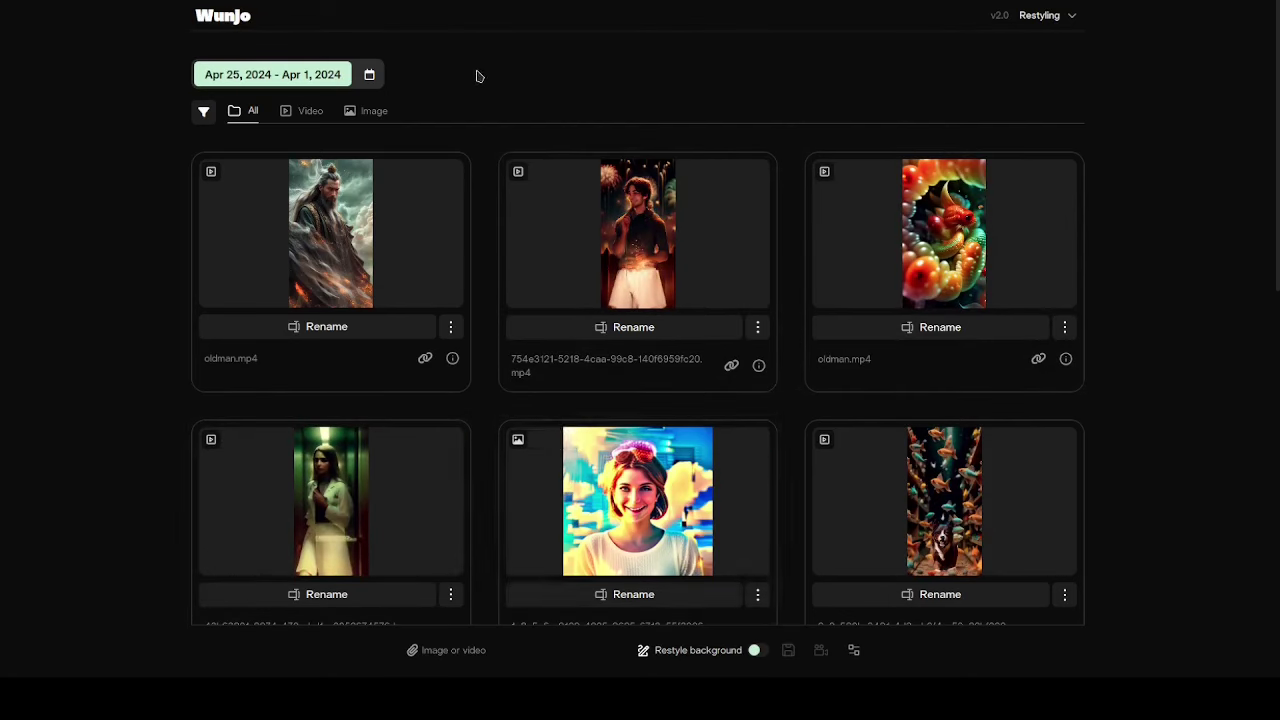
Step: Load lr_01457(1).mp4 from the recent files into the Restyling module and mark the cat as the object
left_click(440, 650)
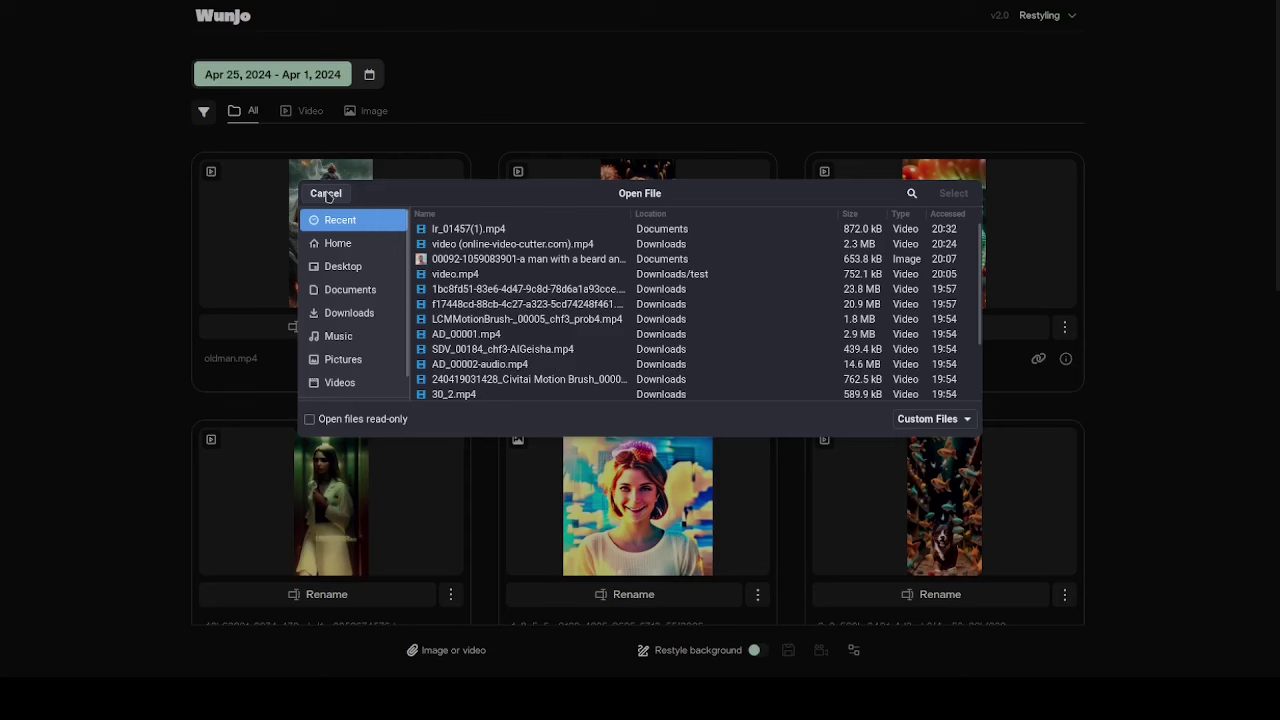
double_click(444, 233)
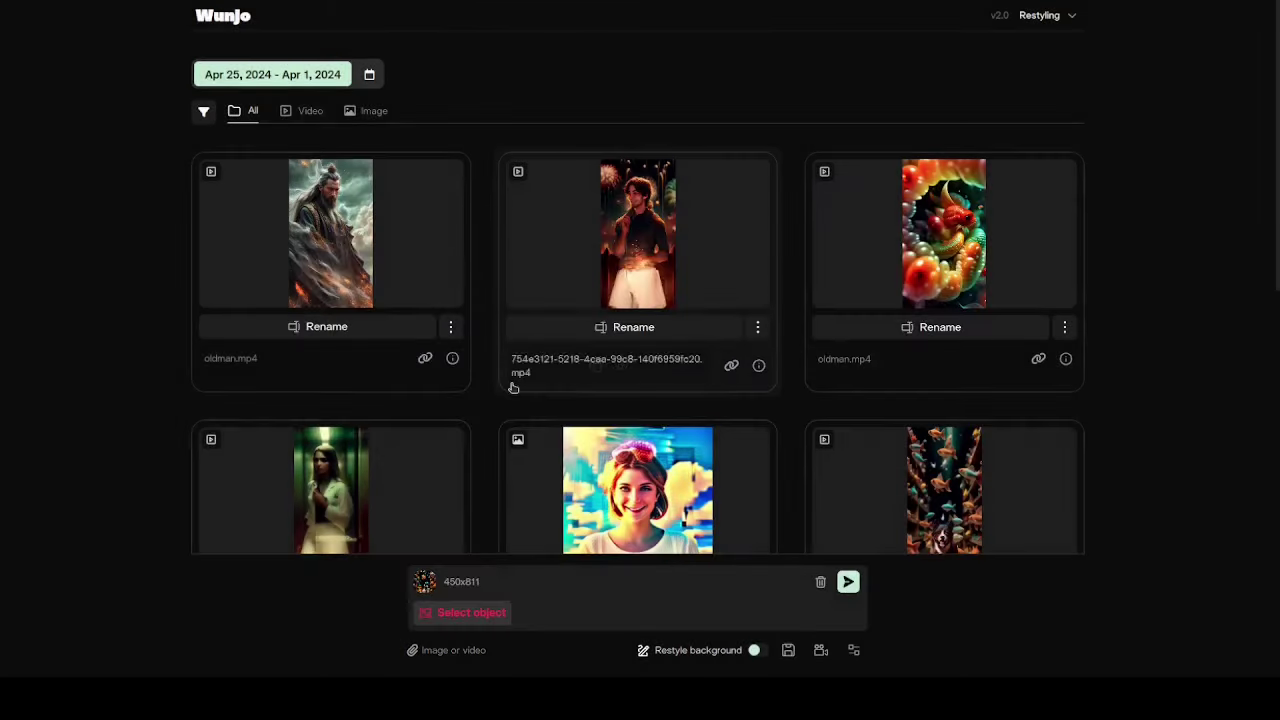
left_click(489, 616)
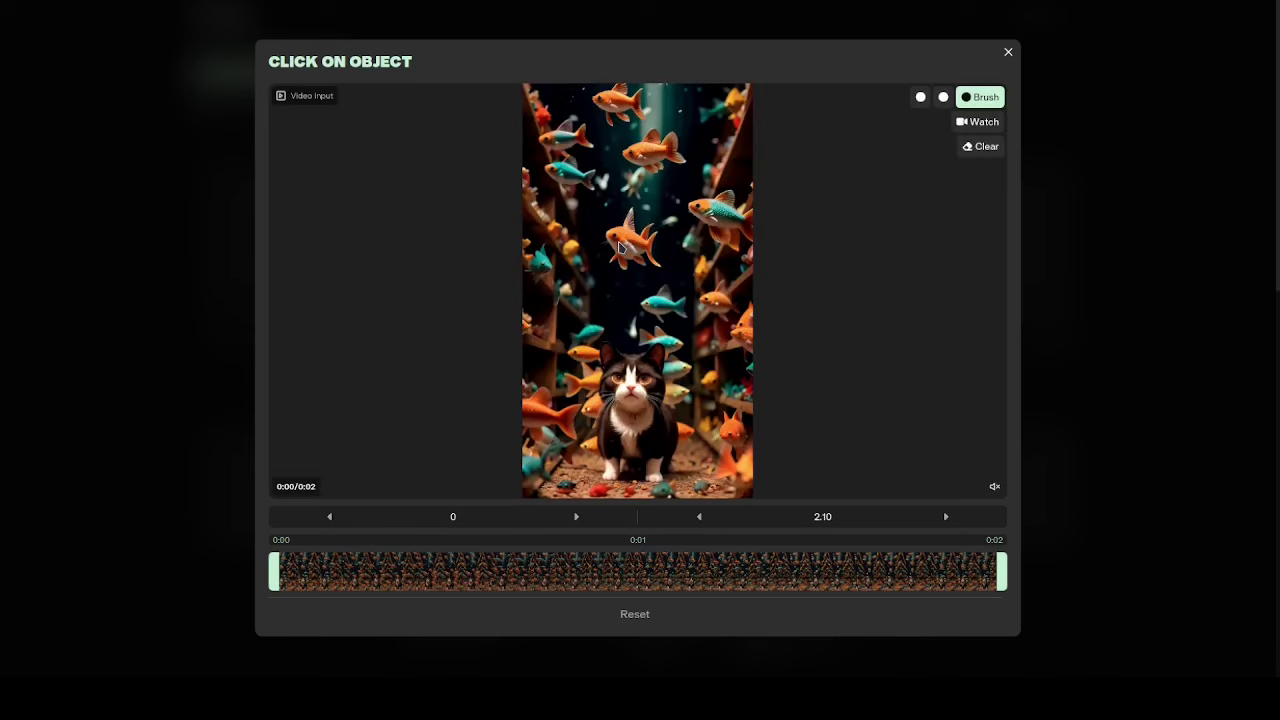
left_click(626, 442)
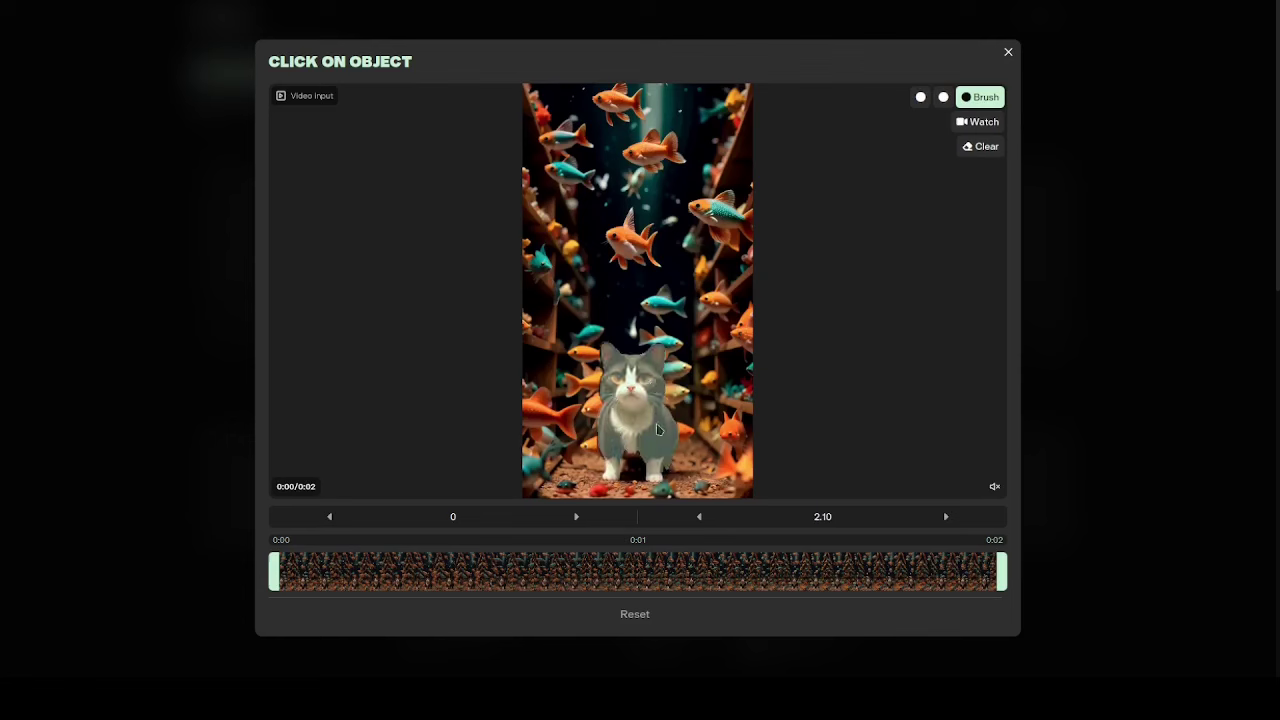
left_click(1007, 52)
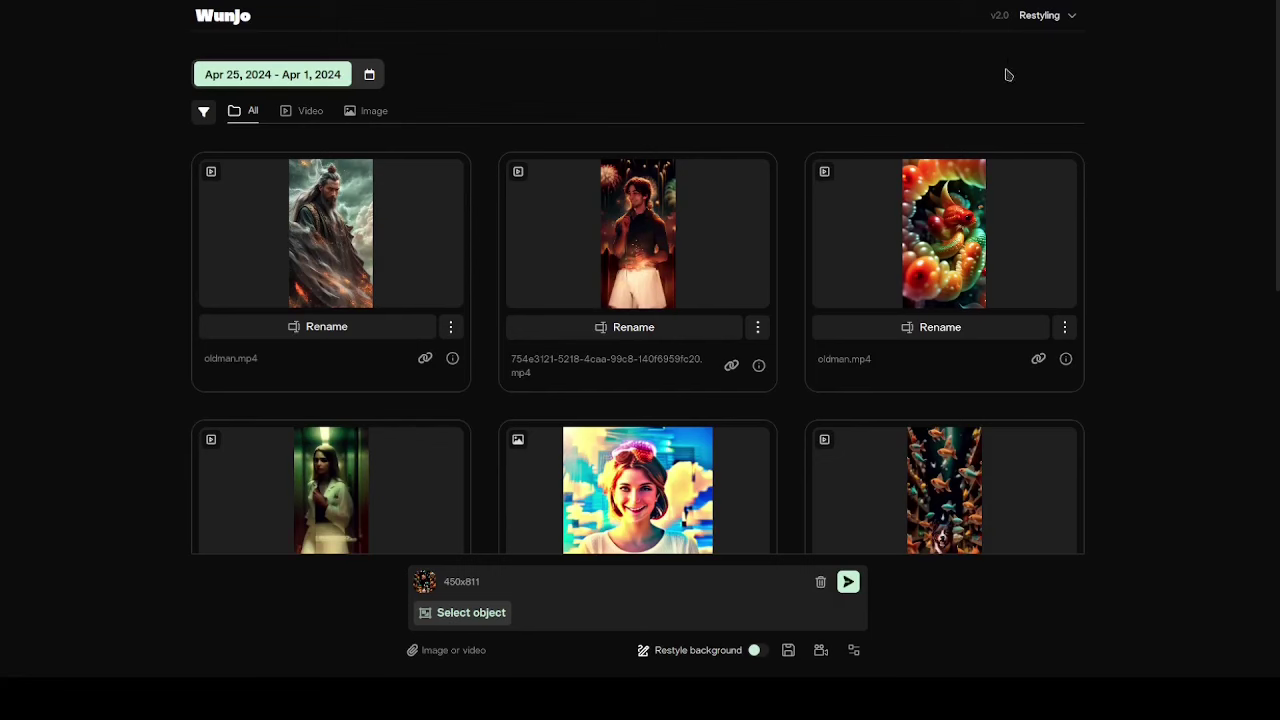
Step: Set the interval generation to 20 and preview the restyled dog-and-fish video in the gallery
left_click(820, 650)
left_click_drag(750, 585, 797, 586)
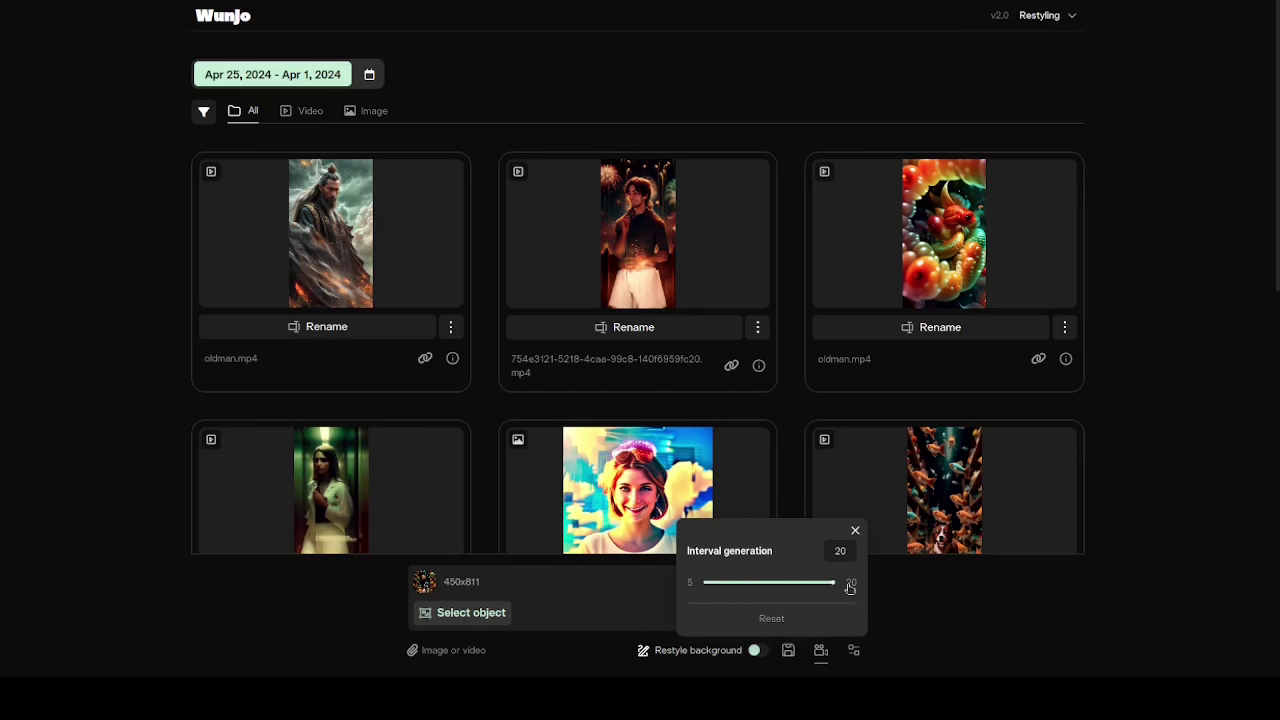
left_click(855, 531)
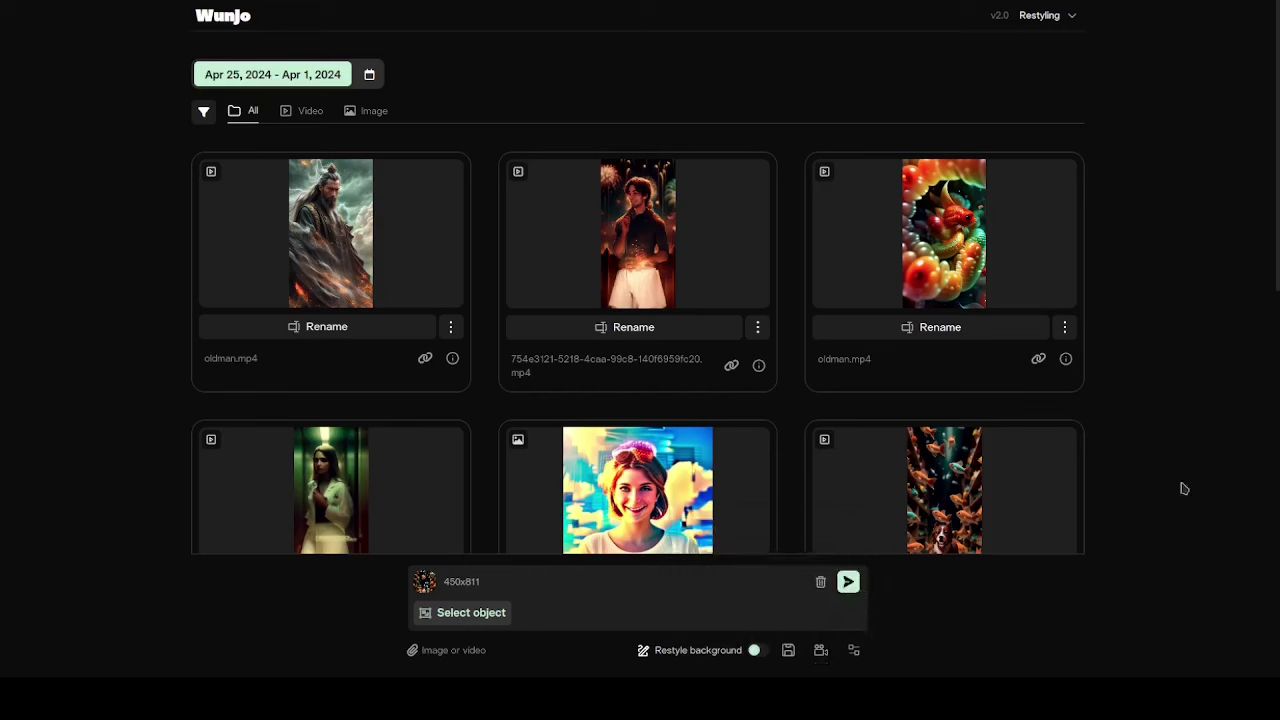
scroll(1270, 320, "down", 2)
mouse_move(1060, 360)
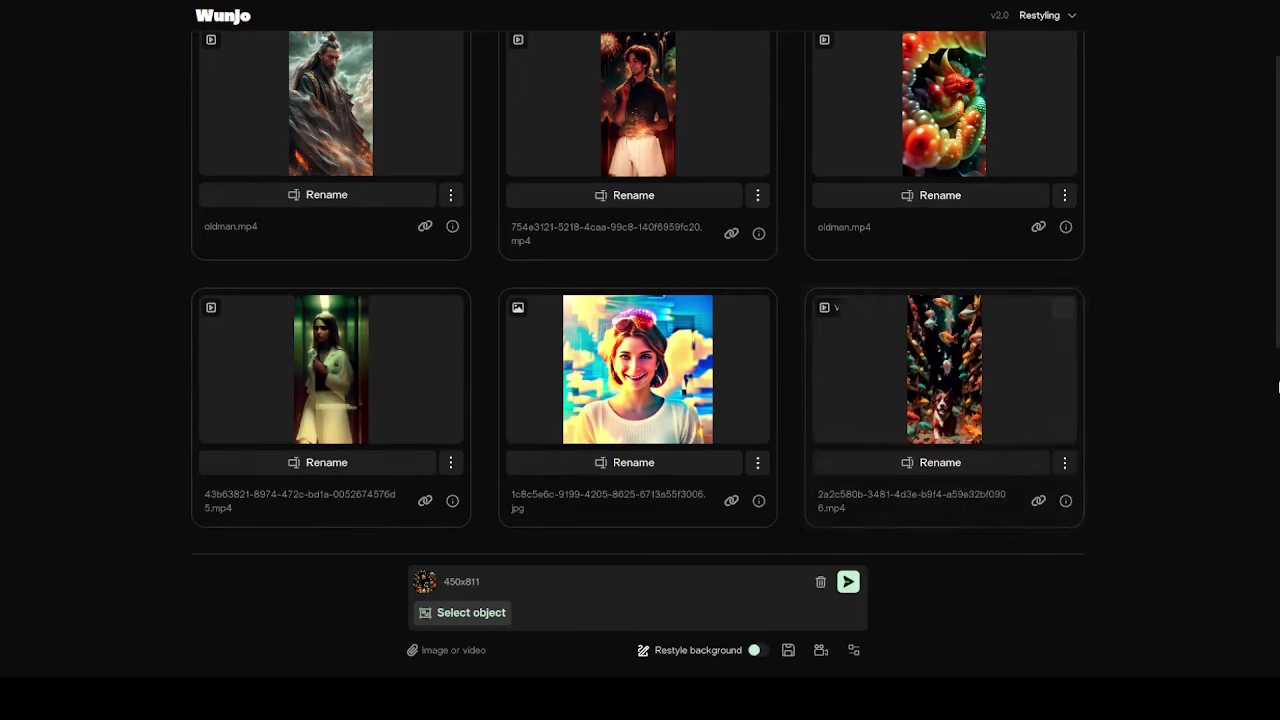
scroll(1276, 300, "up", 2)
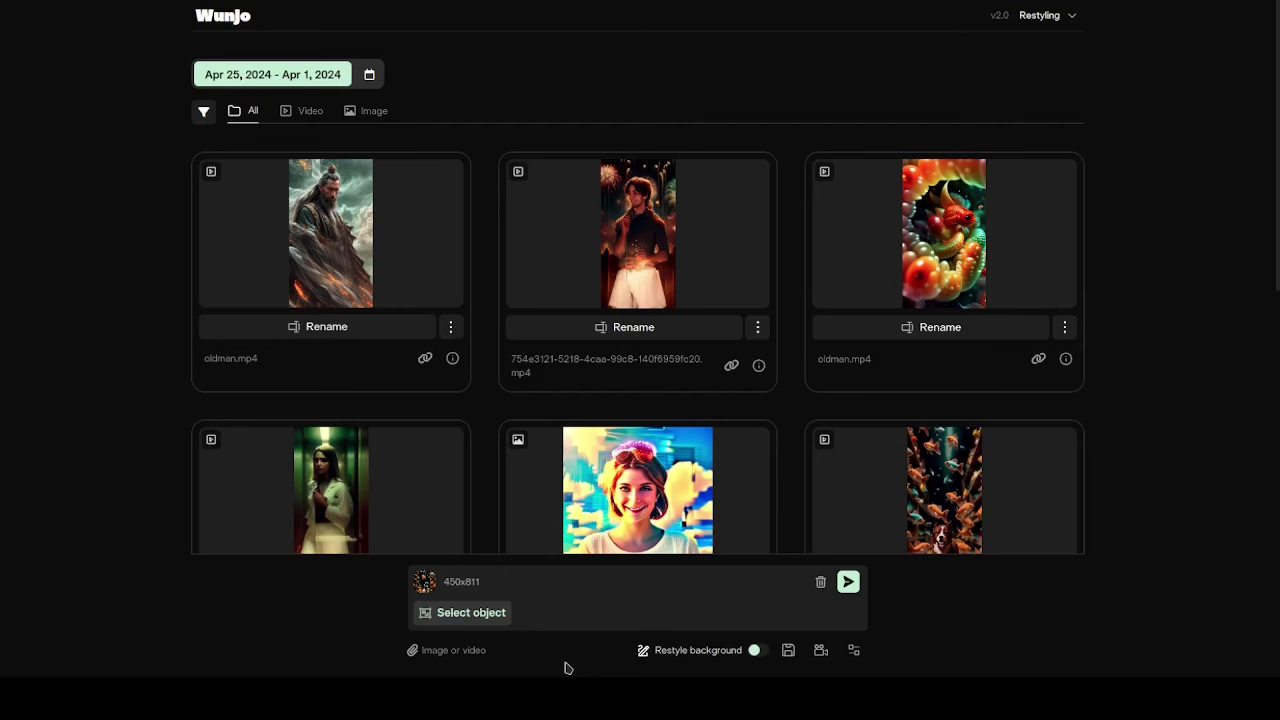
Step: Turn on Restyle background and preview the restyled video of the man in front of fireworks
left_click(755, 652)
left_click(755, 652)
left_click(755, 652)
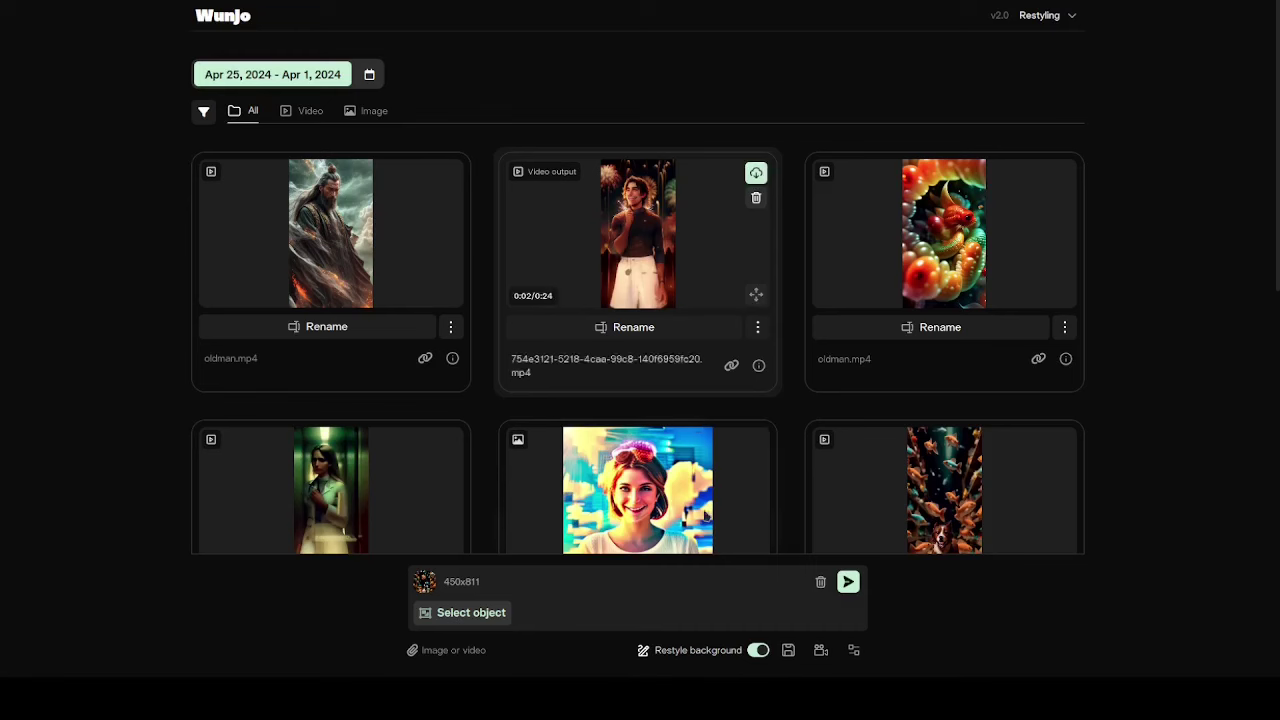
left_click_drag(531, 438, 572, 438)
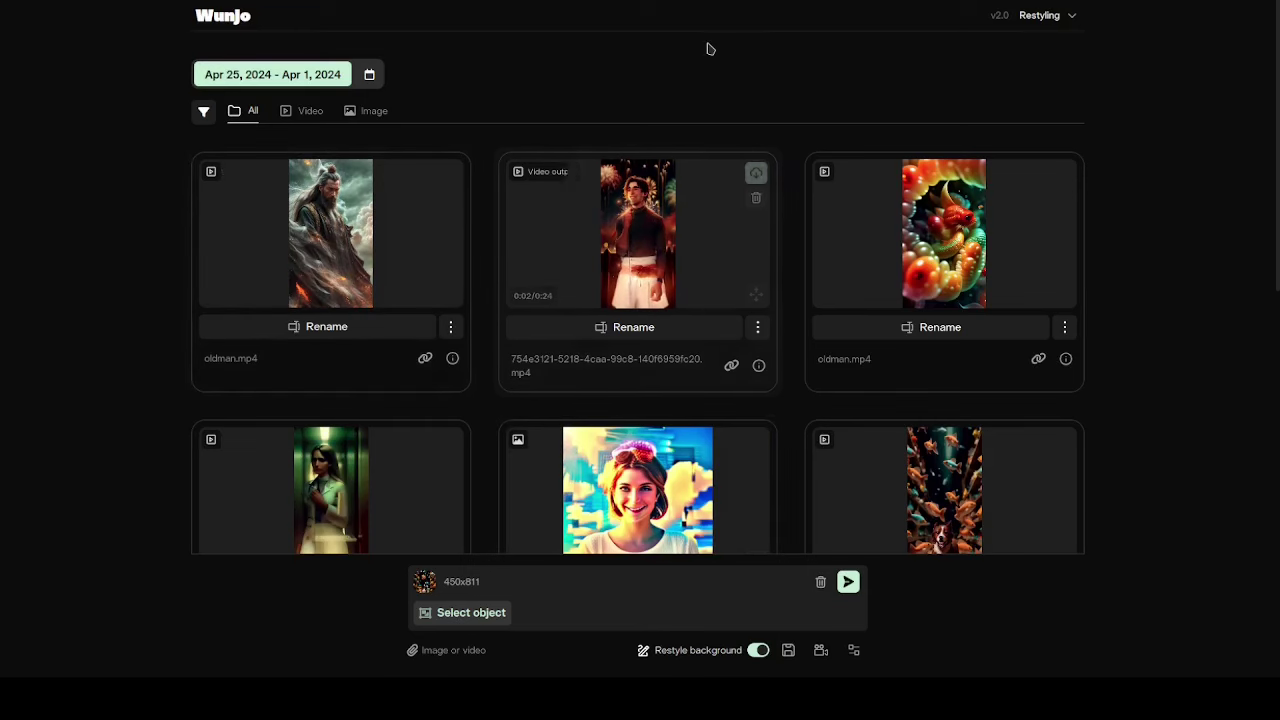
Step: Check the output filename and the Resized to dimensions in the save settings
left_click(788, 650)
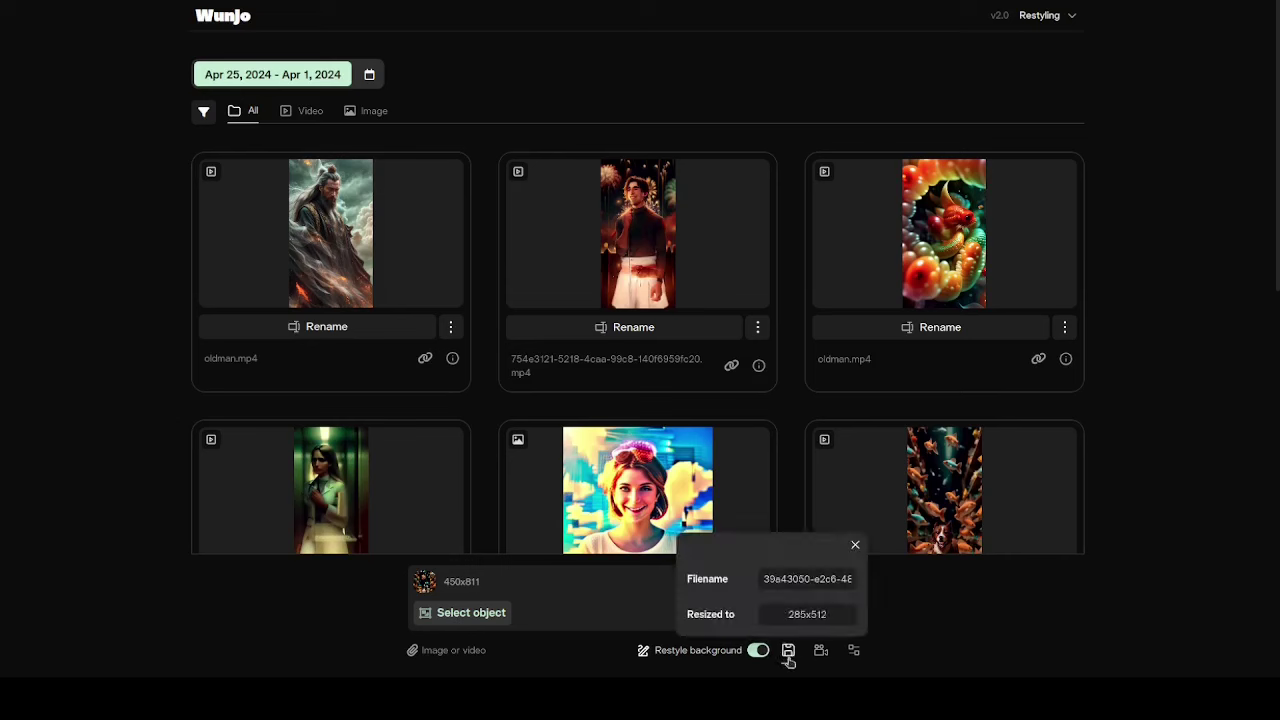
left_click_drag(830, 617, 797, 617)
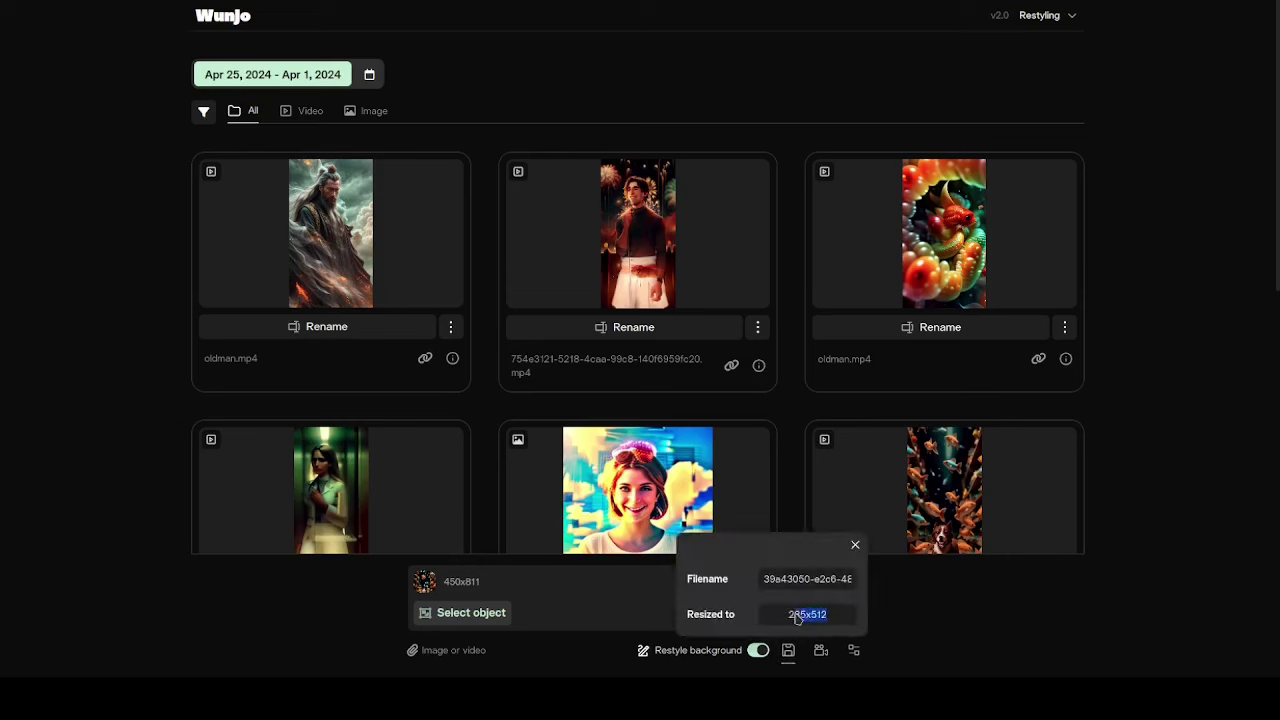
left_click(855, 547)
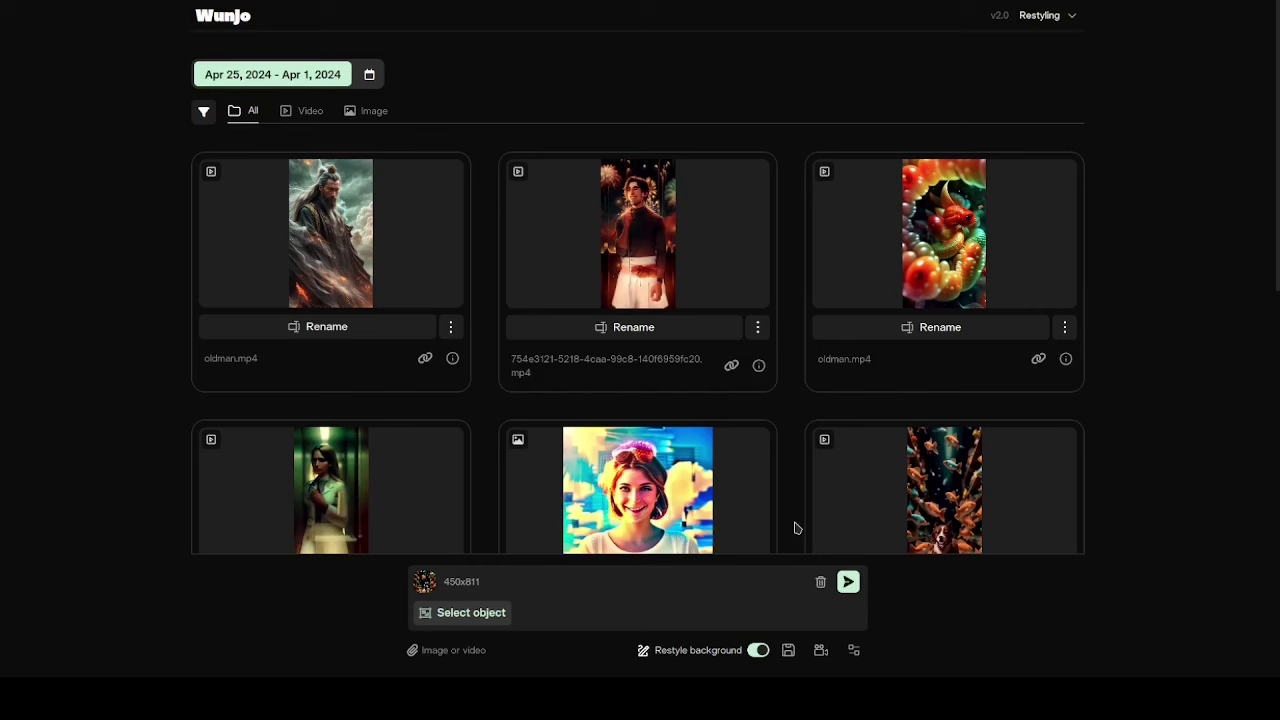
Step: Review the Cinematic and Animation style options and close the style settings
left_click(852, 655)
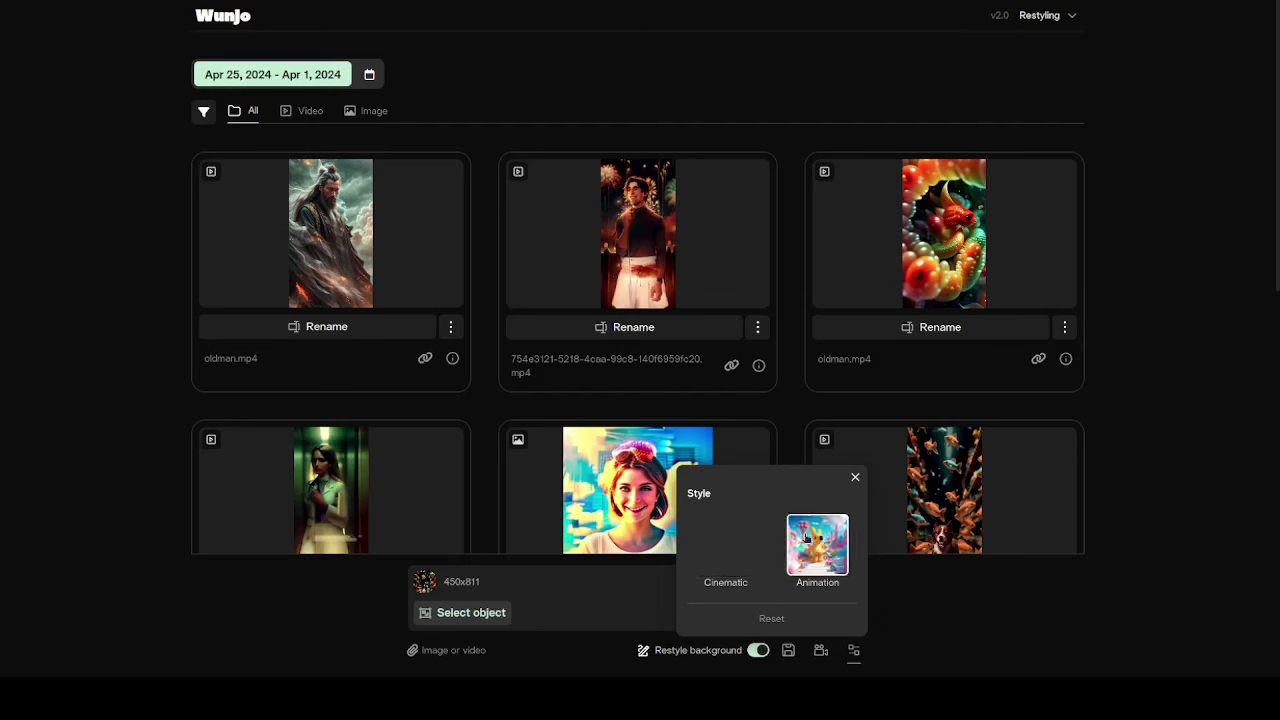
left_click(747, 544)
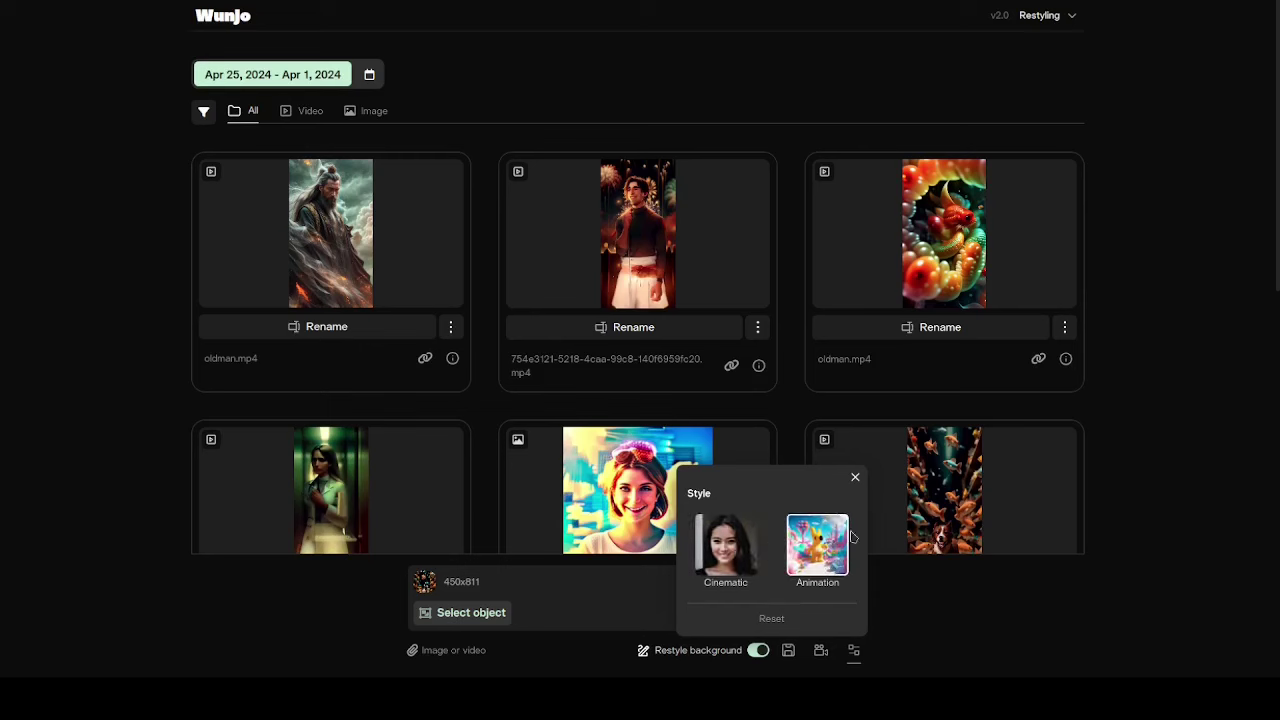
left_click(855, 478)
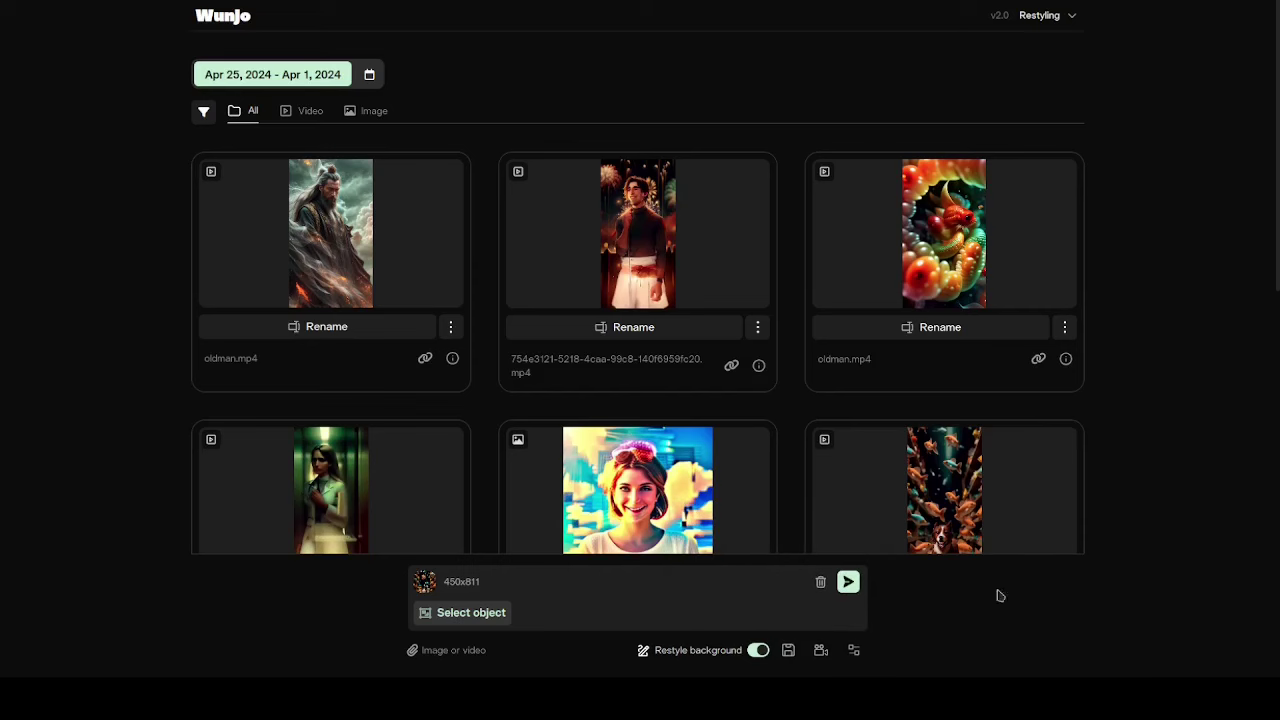
Step: Turn off Restyle background and mark the cat with the first brush and the central orange fish with the second
left_click(762, 651)
left_click(466, 614)
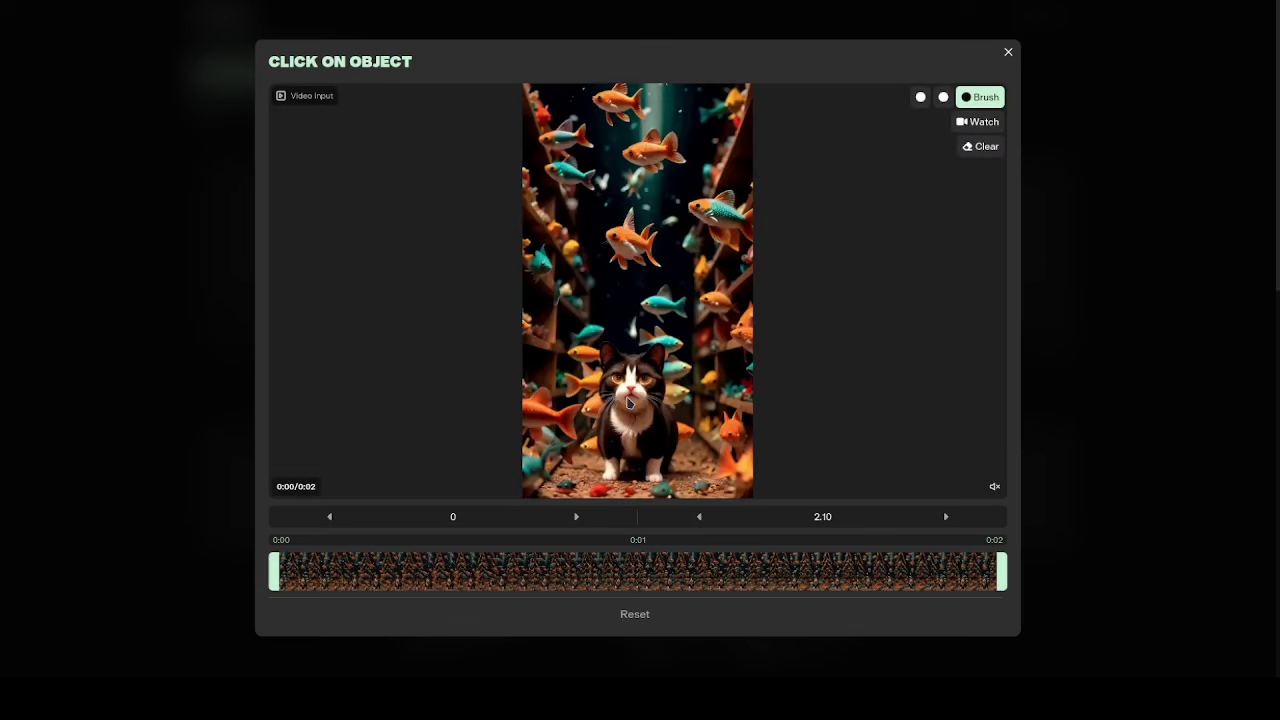
left_click(641, 373)
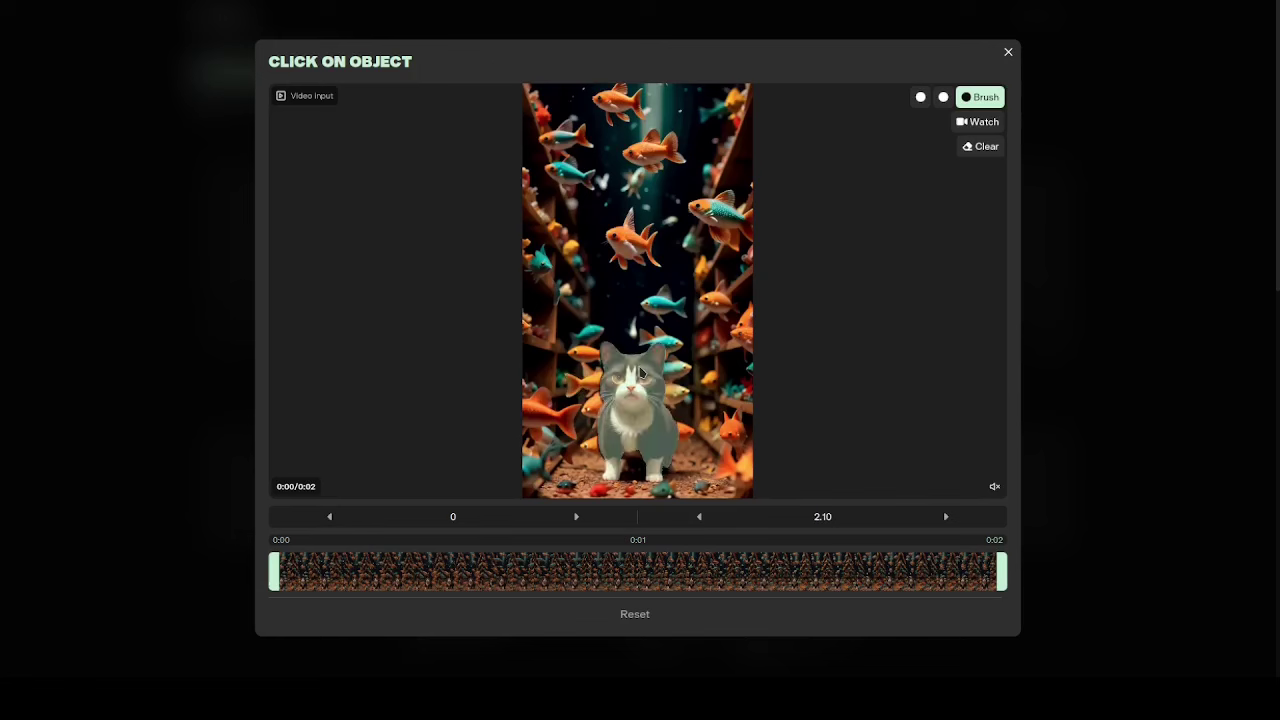
left_click(943, 97)
left_click(638, 243)
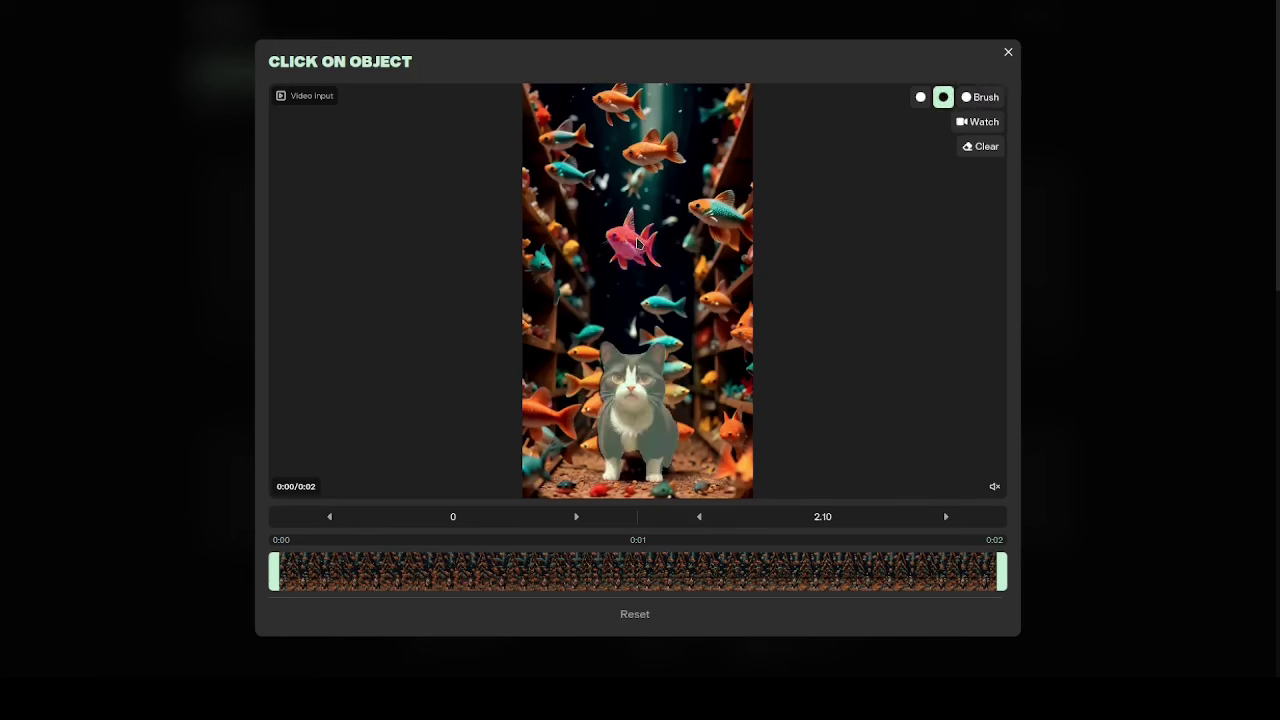
left_click(1008, 52)
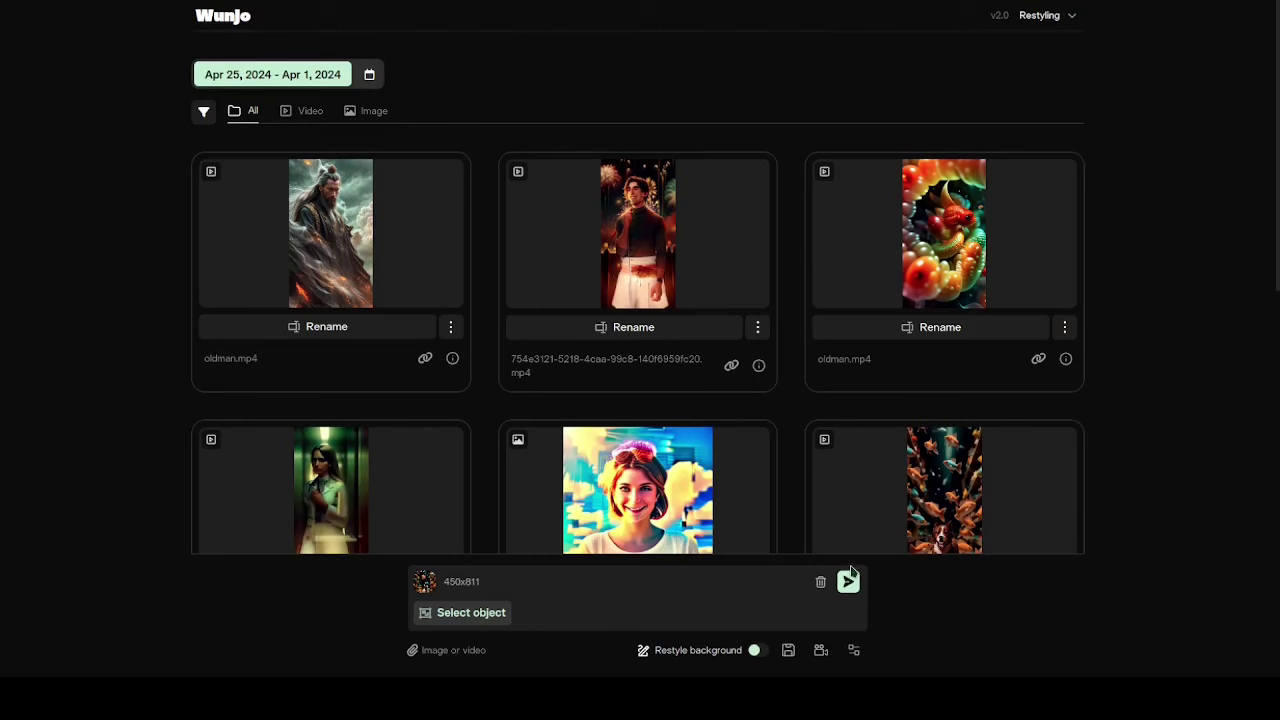
Step: Submit the marked cat and fish for restyling and fill the fish's positive prompt with a random suggestion
left_click(854, 650)
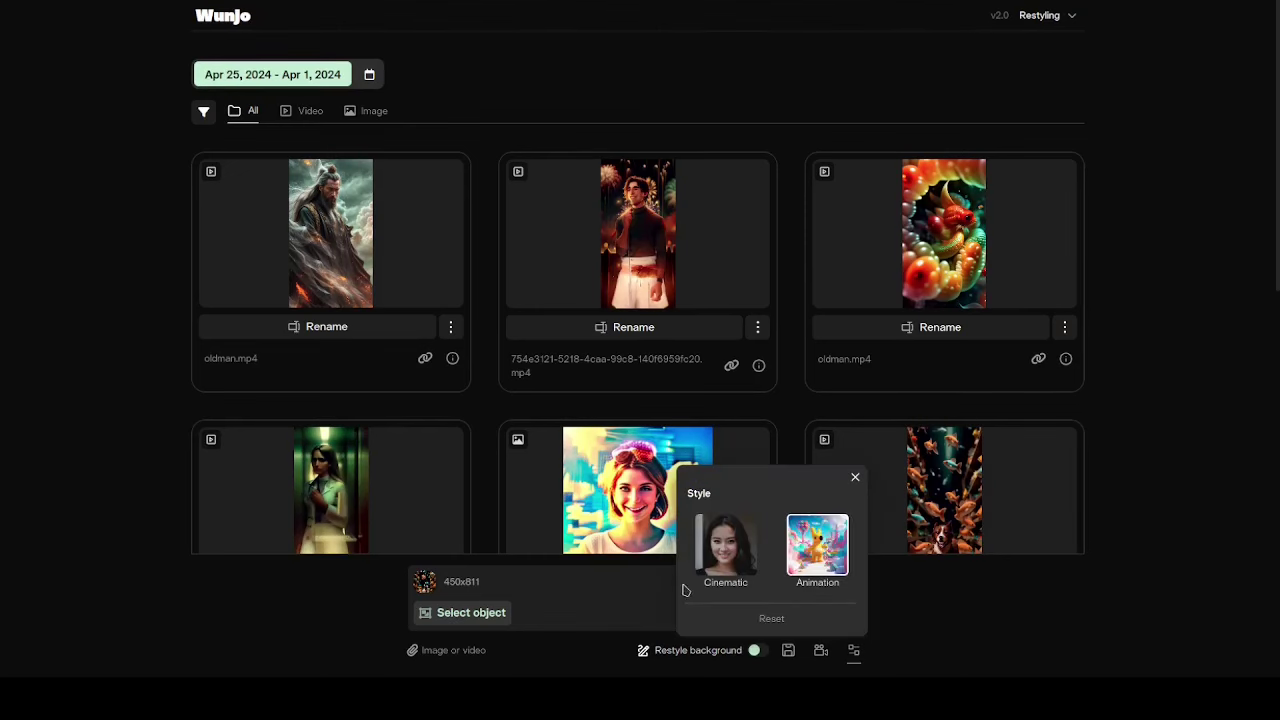
left_click(856, 480)
left_click(848, 582)
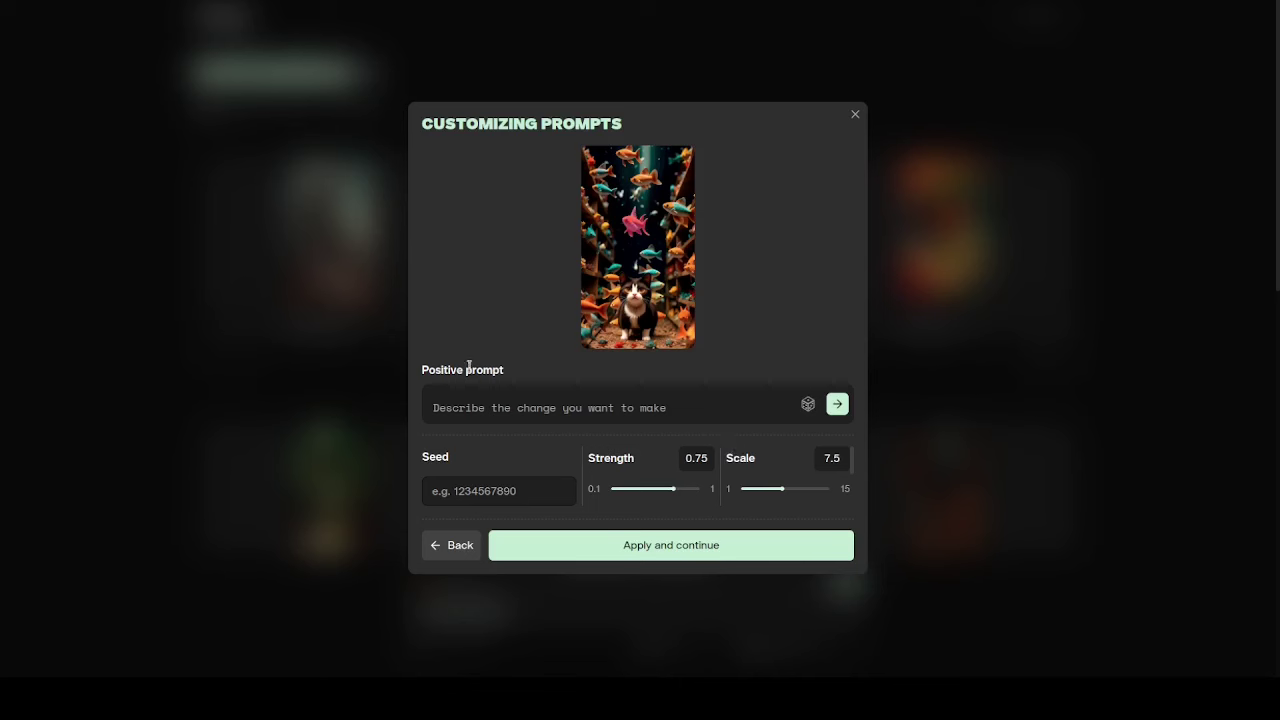
left_click_drag(423, 371, 514, 375)
left_click(690, 386)
left_click(808, 404)
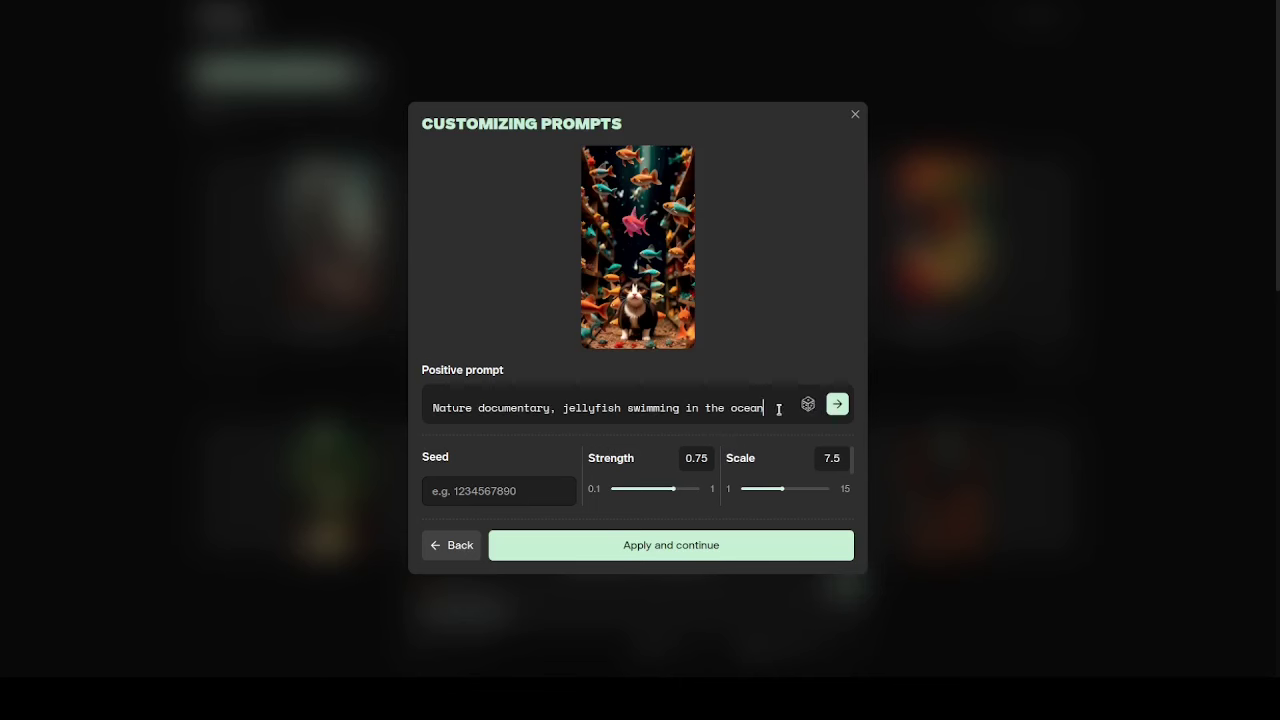
Step: Replace "jellyfish" with "flower" in the fish's positive prompt
left_click_drag(777, 409, 457, 400)
left_click(560, 403)
left_click(768, 405)
double_click(593, 409)
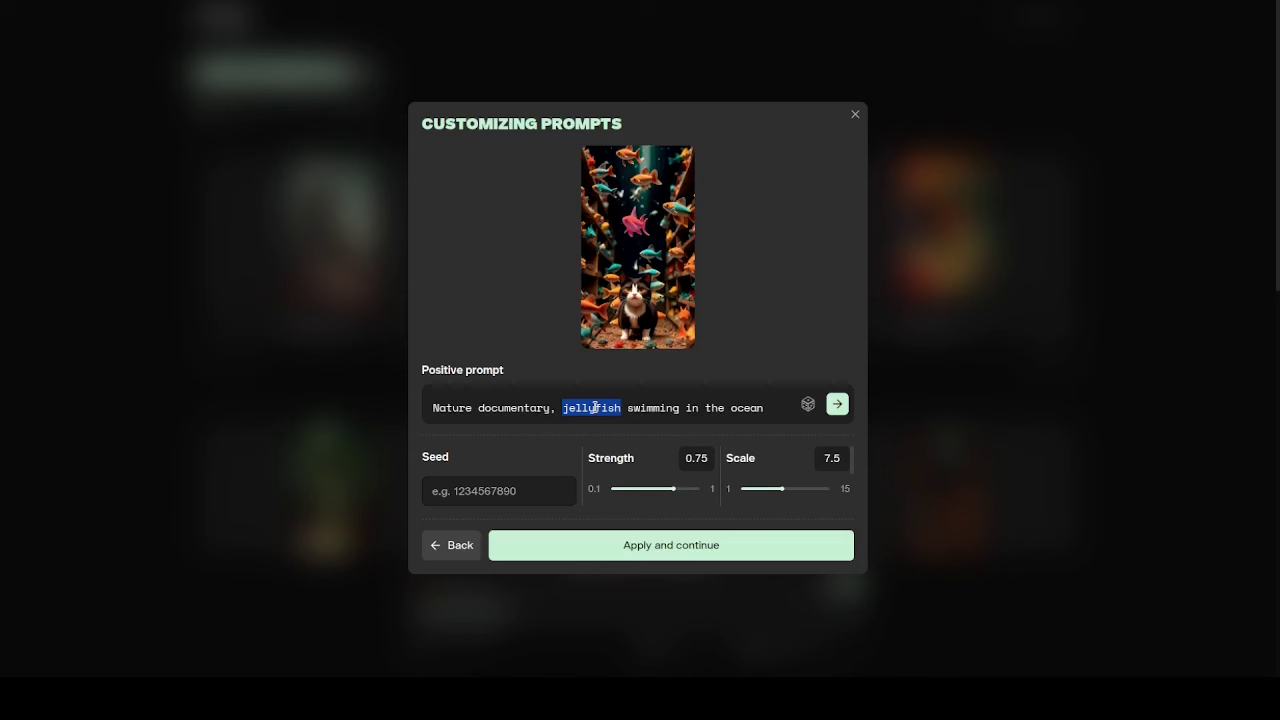
type("flower")
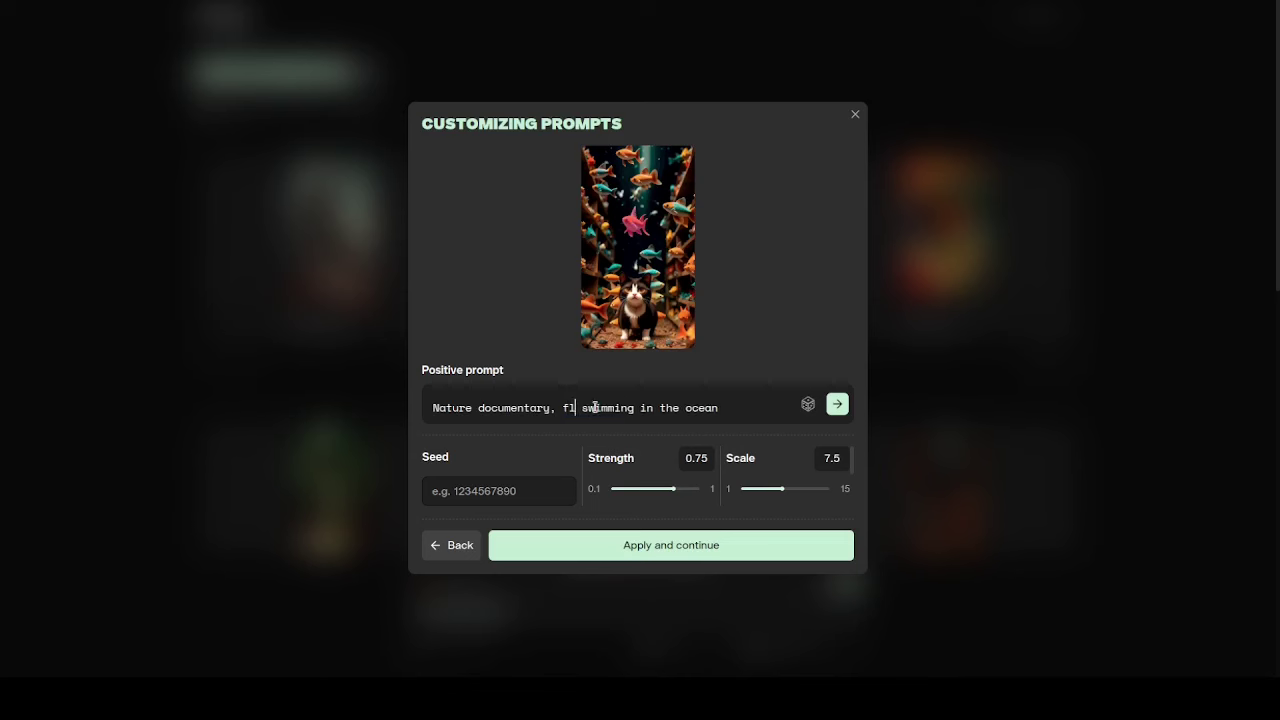
left_click(528, 405)
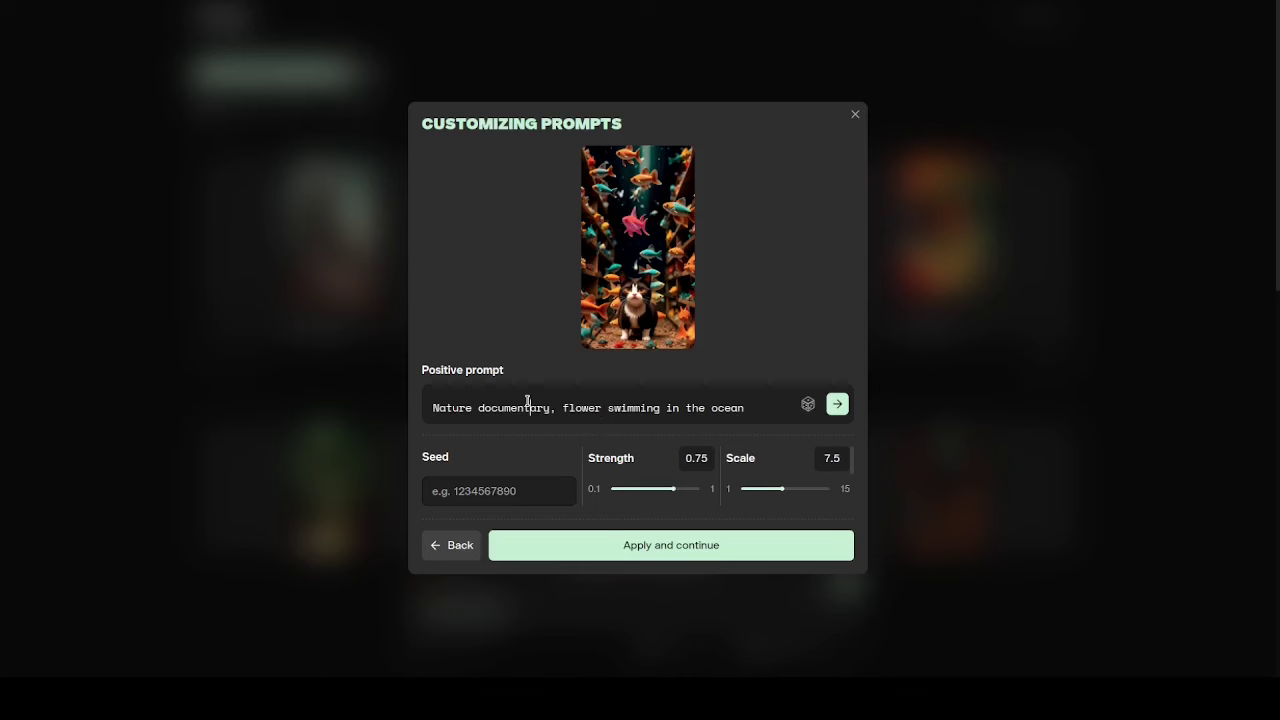
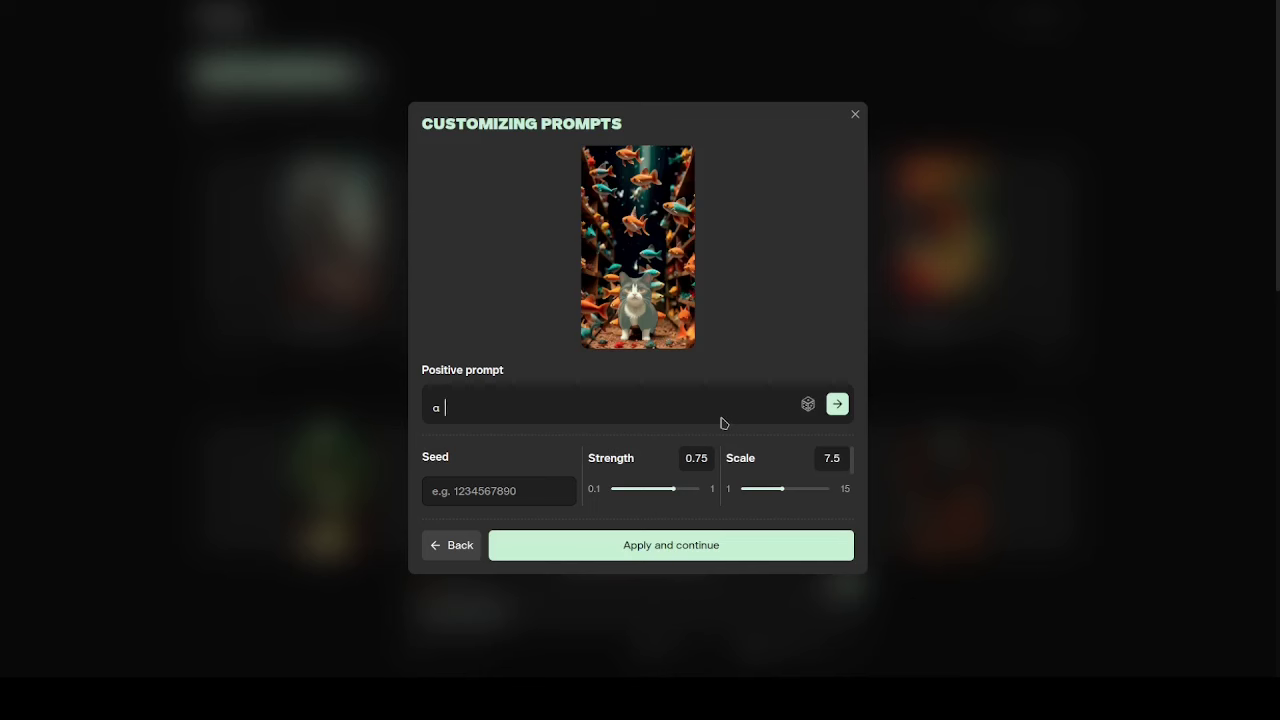
Step: Set the cat's positive prompt to "a photo of pig hd quality"
type("oto of pih")
type("qualityu")
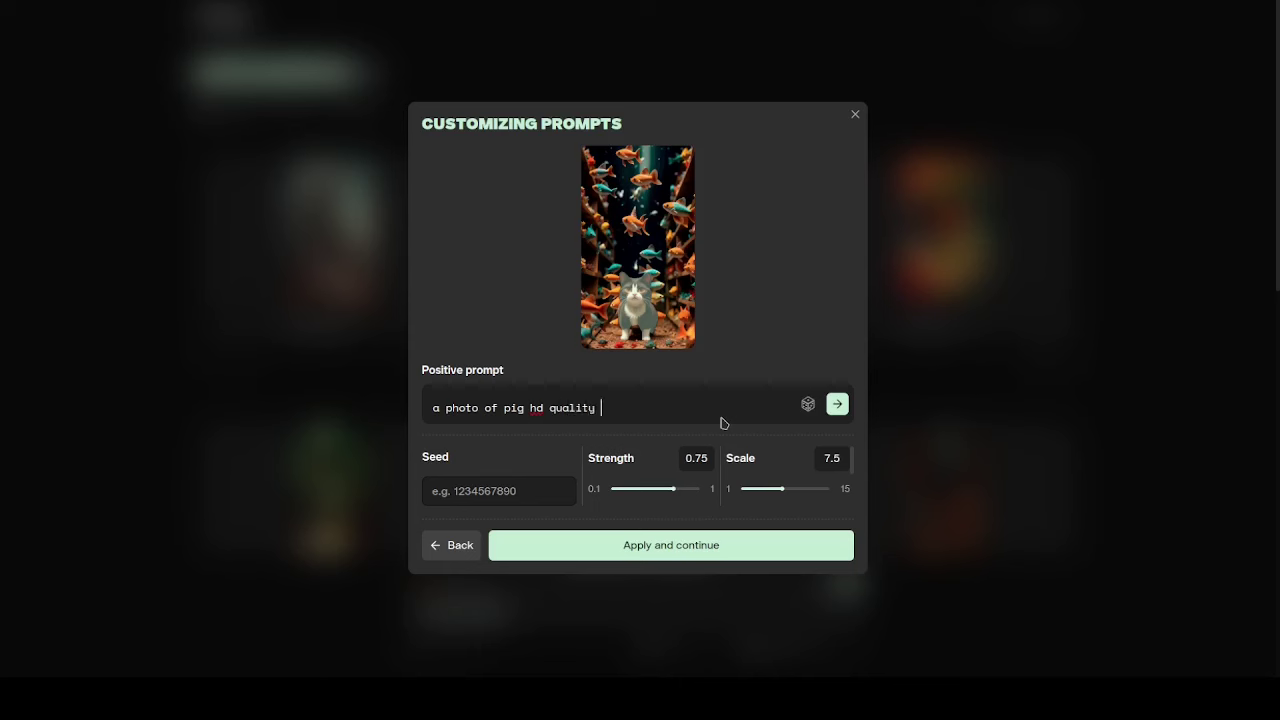
left_click(678, 492)
Step: Set the cat's negative prompt to "ugly, bad, terrible, cat" and apply the prompts to start generating
scroll(857, 490, "down", 1)
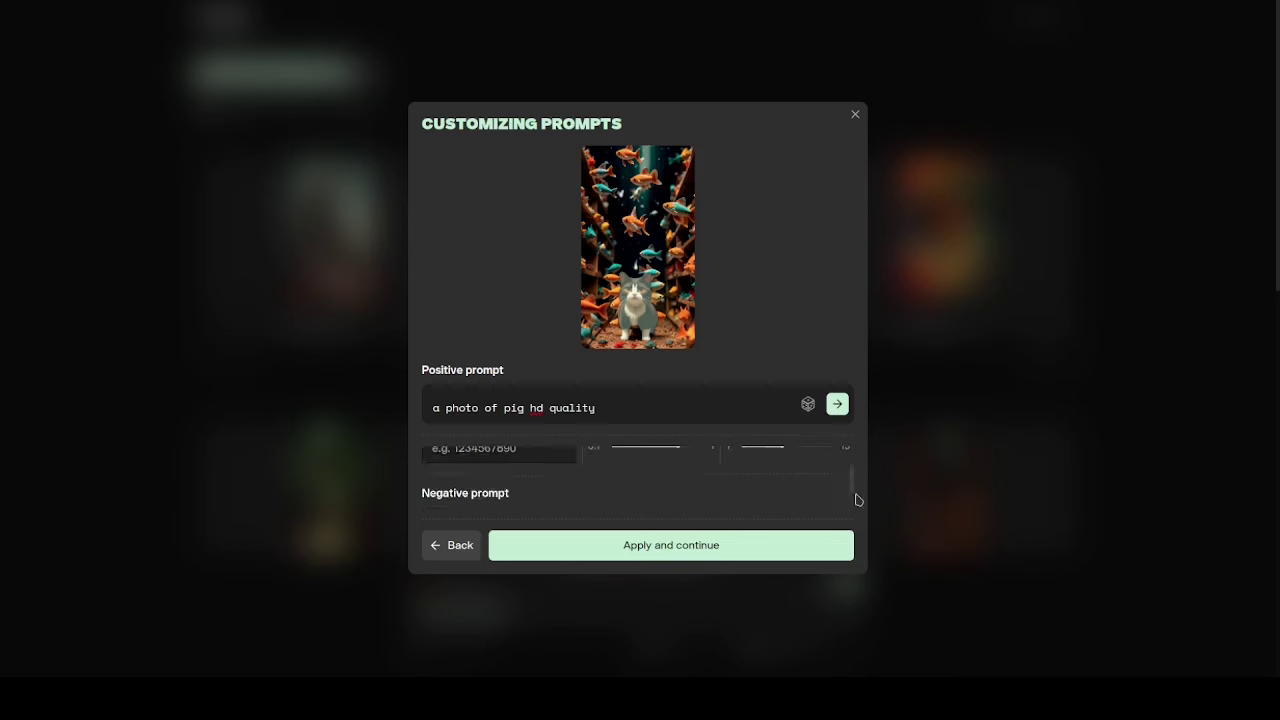
left_click(753, 495)
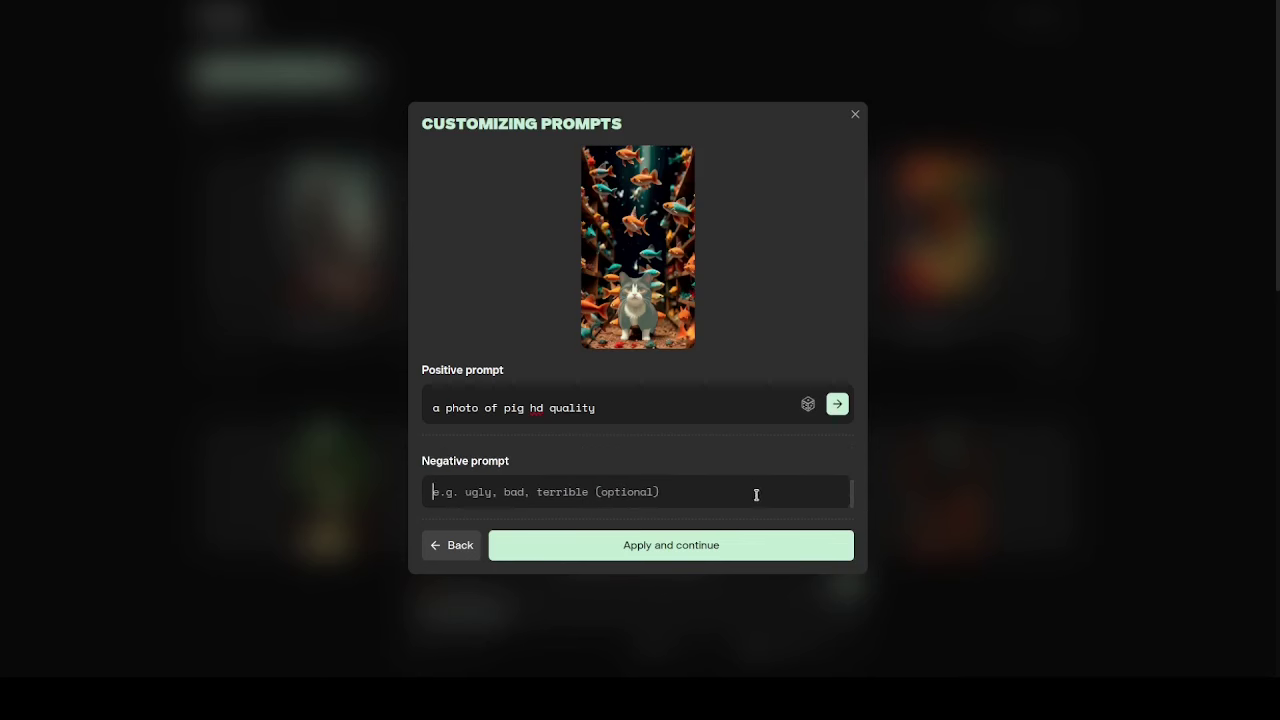
type("ug")
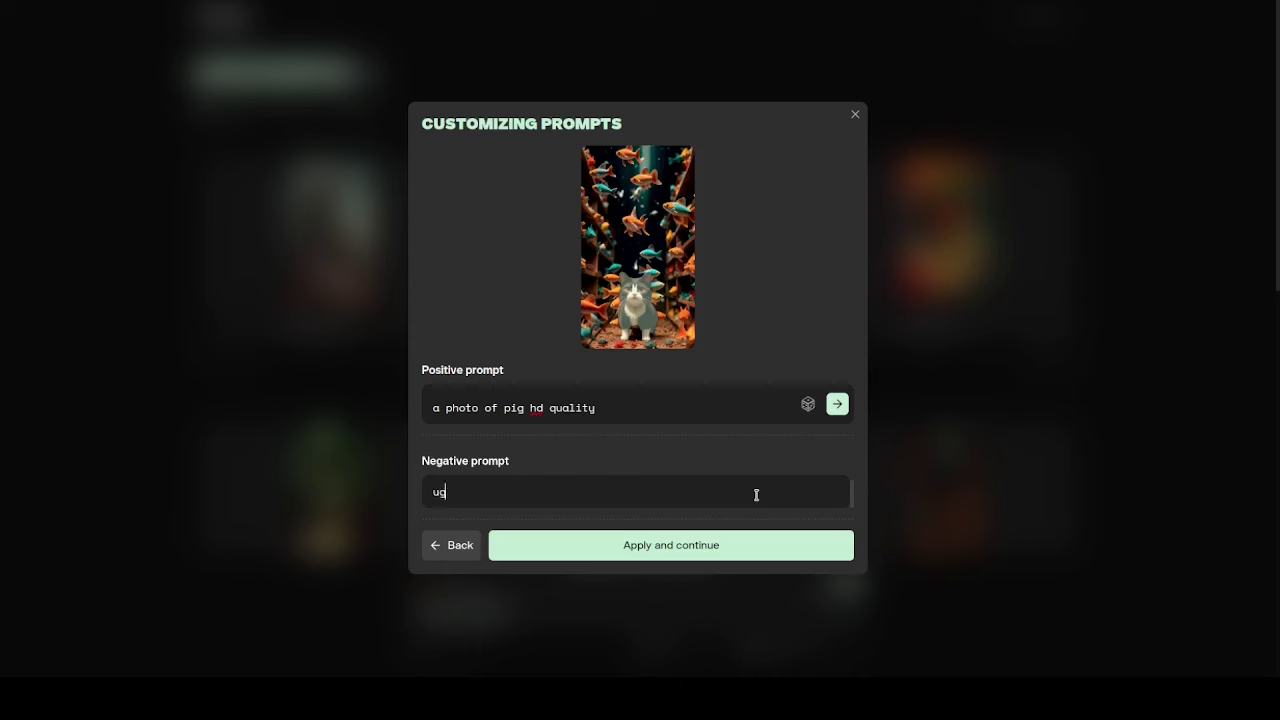
type("ly, bad, terrigble, cat")
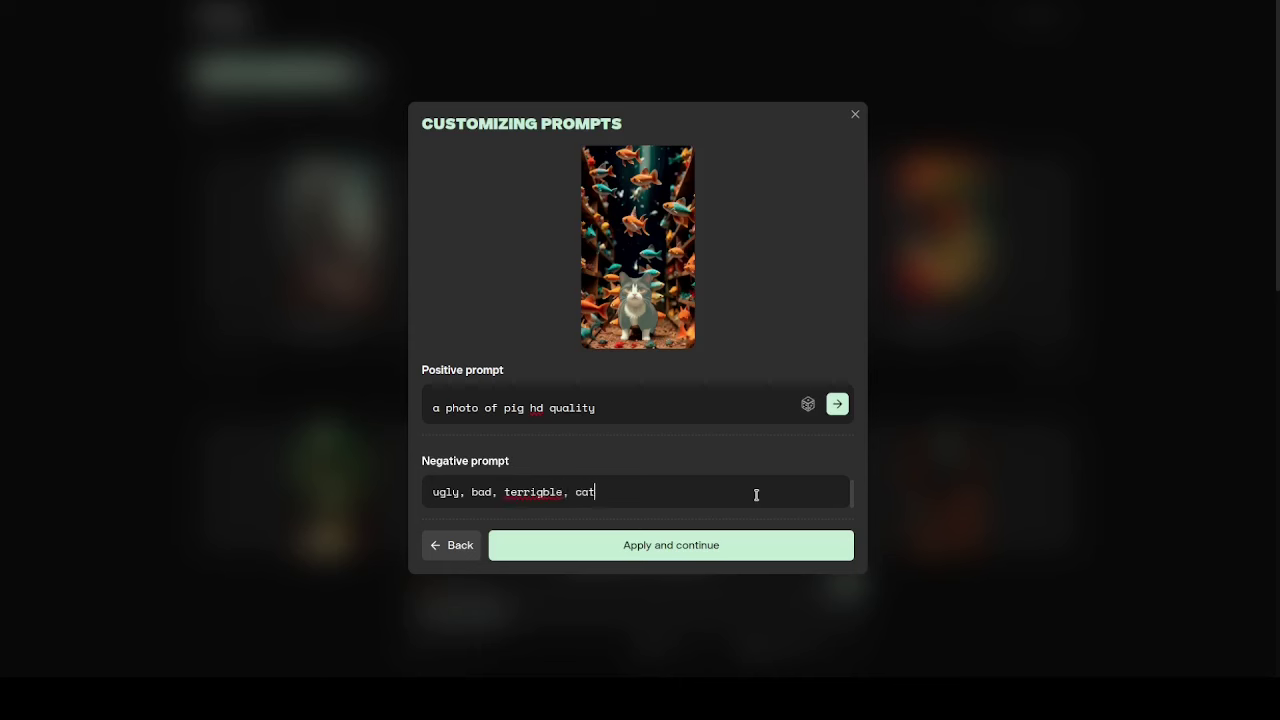
left_click(542, 490)
key("BackSpace")
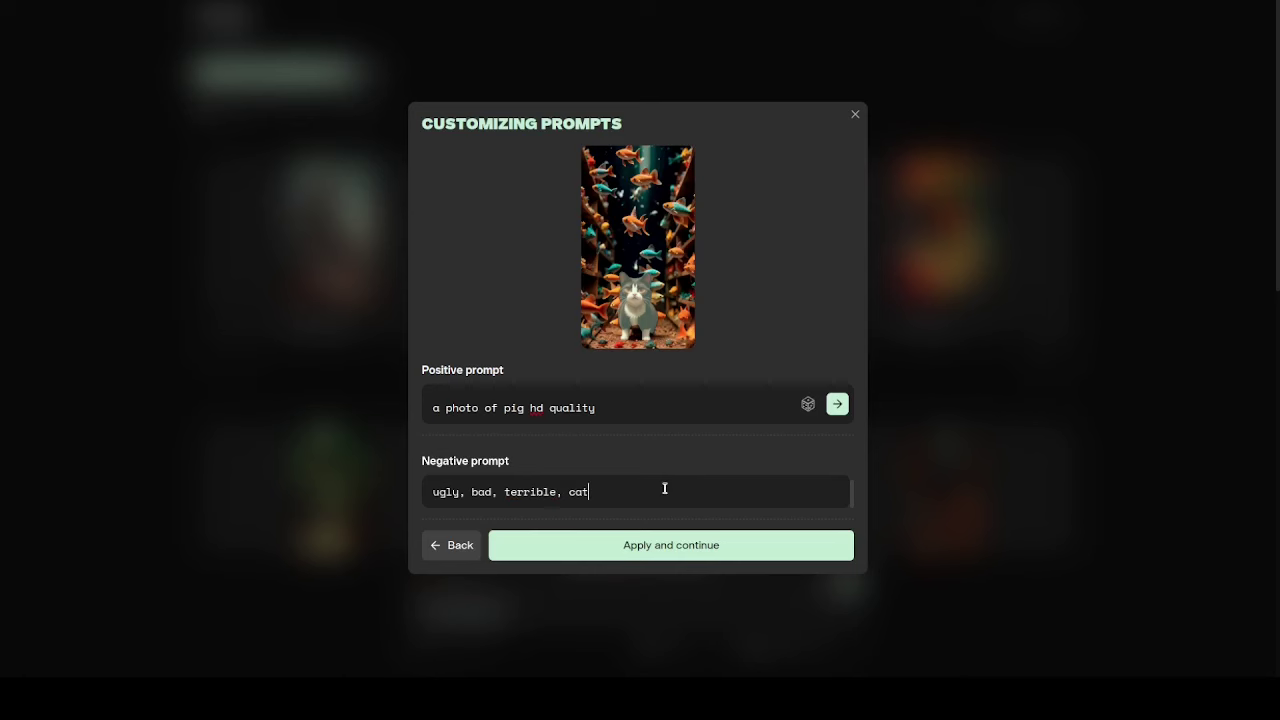
left_click(669, 551)
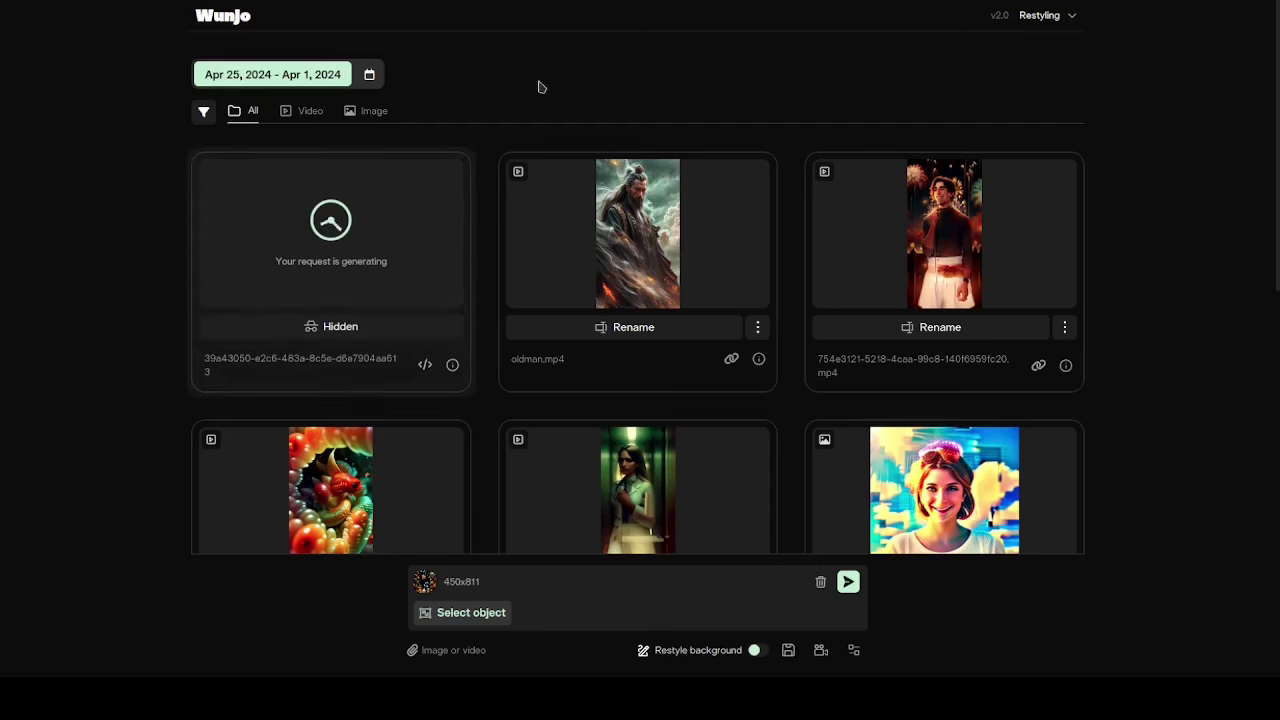
Step: Open the Settings page and review the General answers on processor, online model inspector and run application mode
left_click(1073, 22)
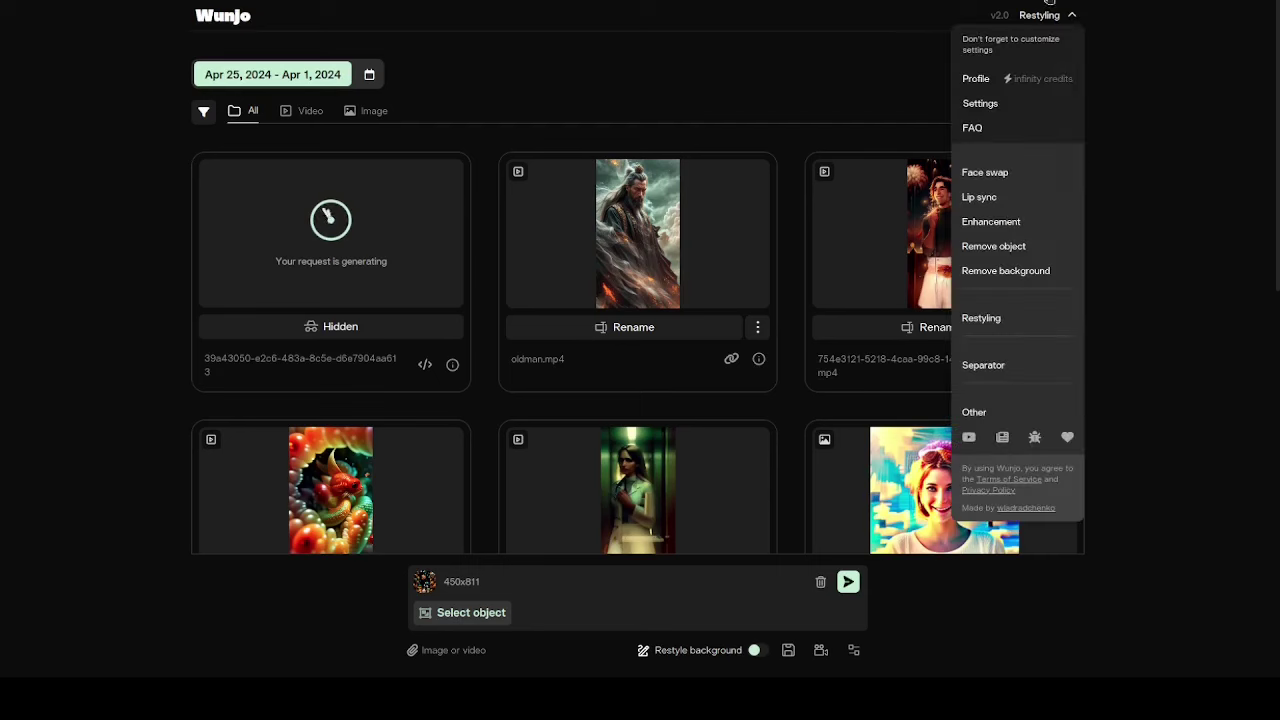
left_click(980, 104)
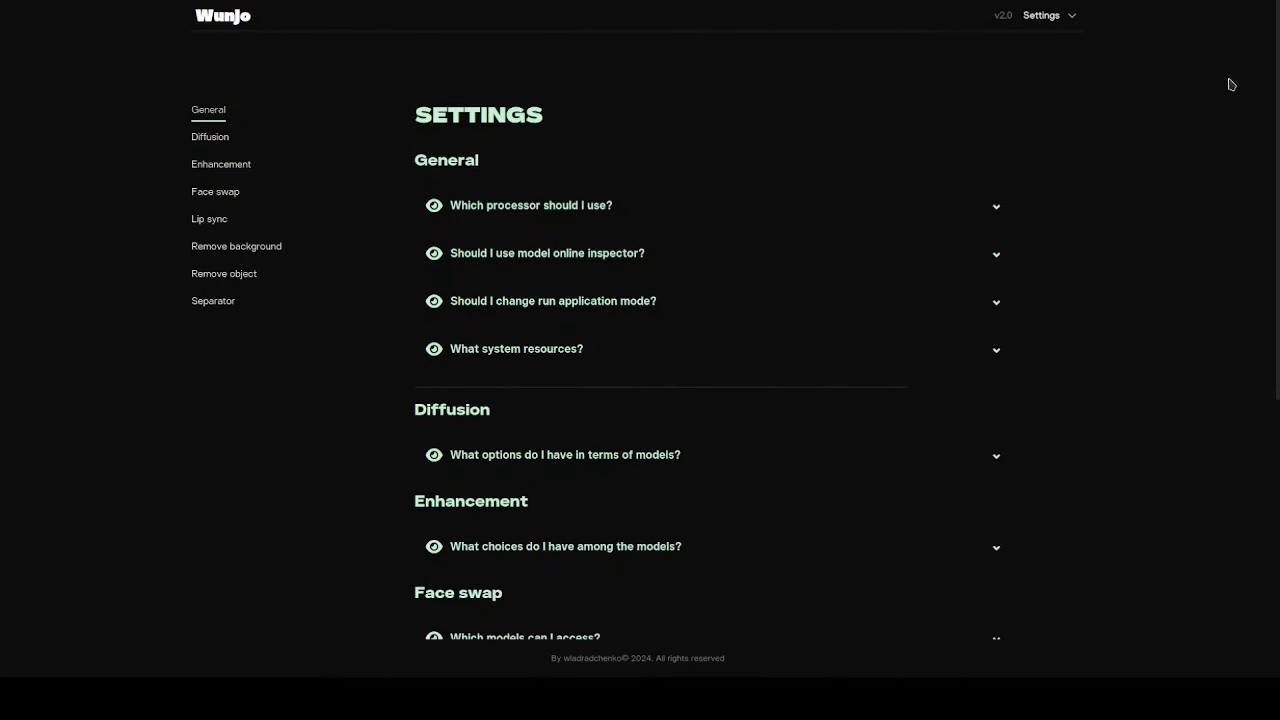
left_click(497, 207)
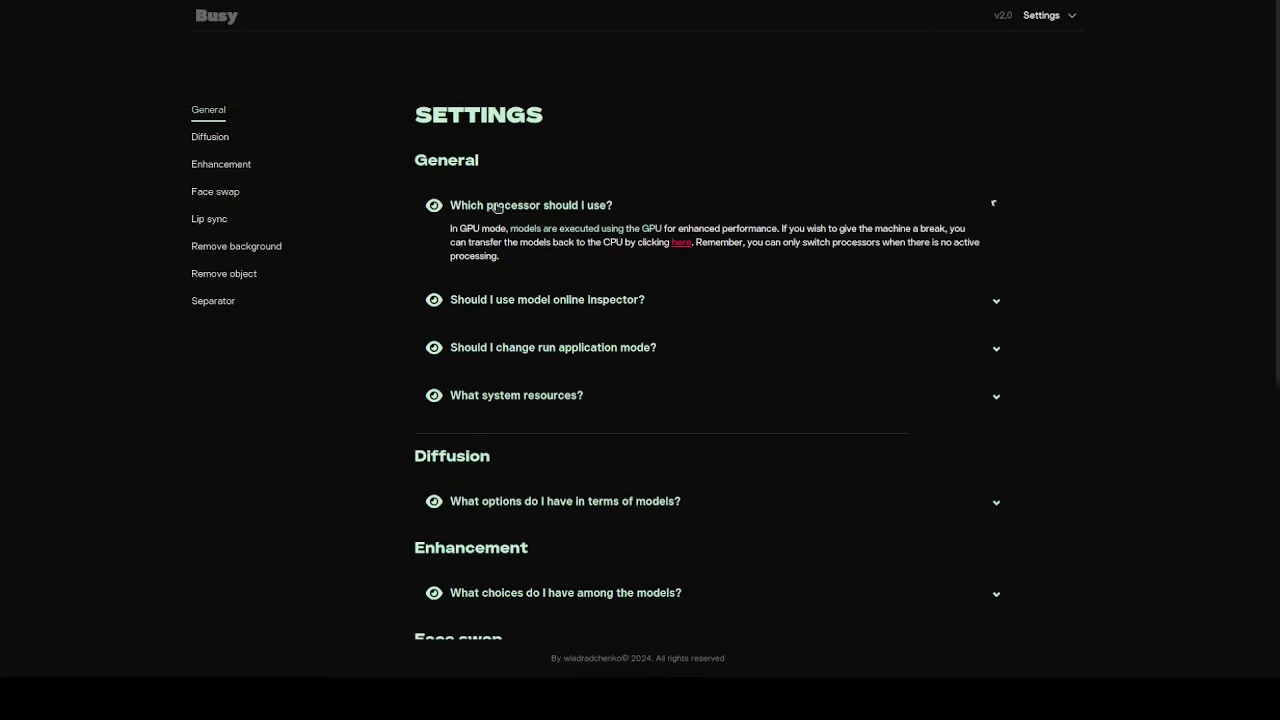
left_click(566, 302)
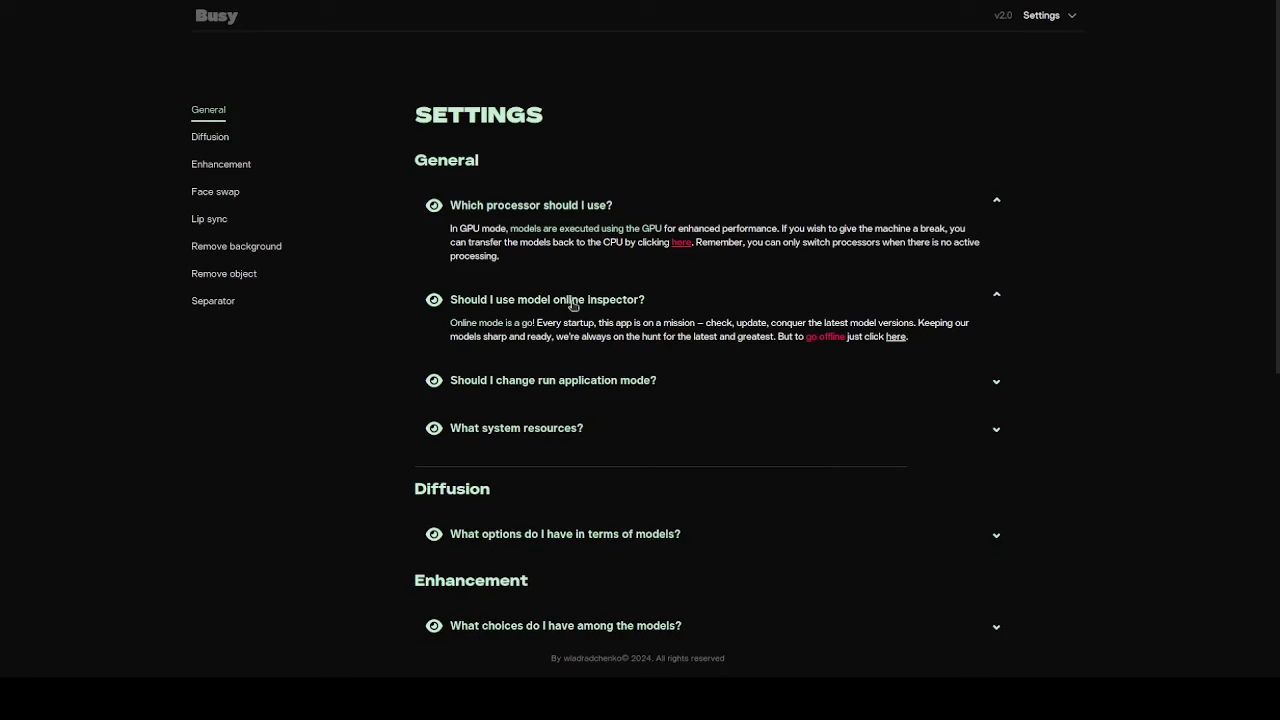
scroll(1278, 273, "down", 1)
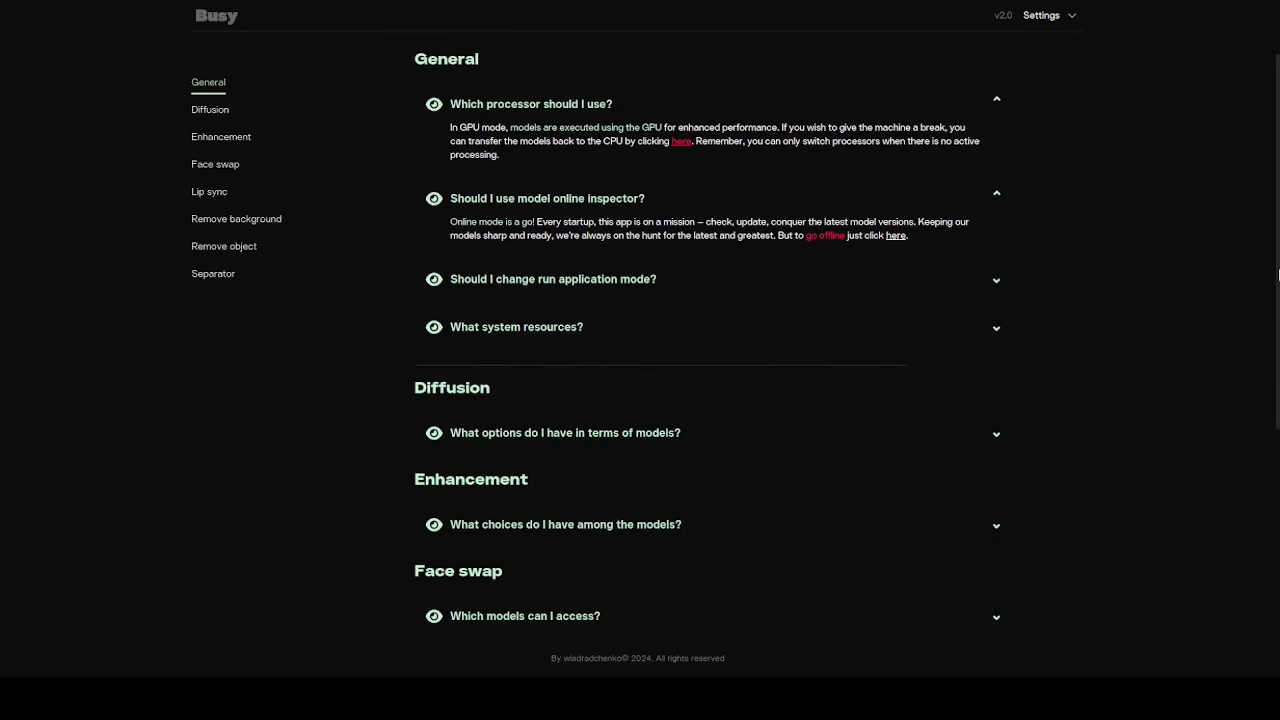
left_click(612, 281)
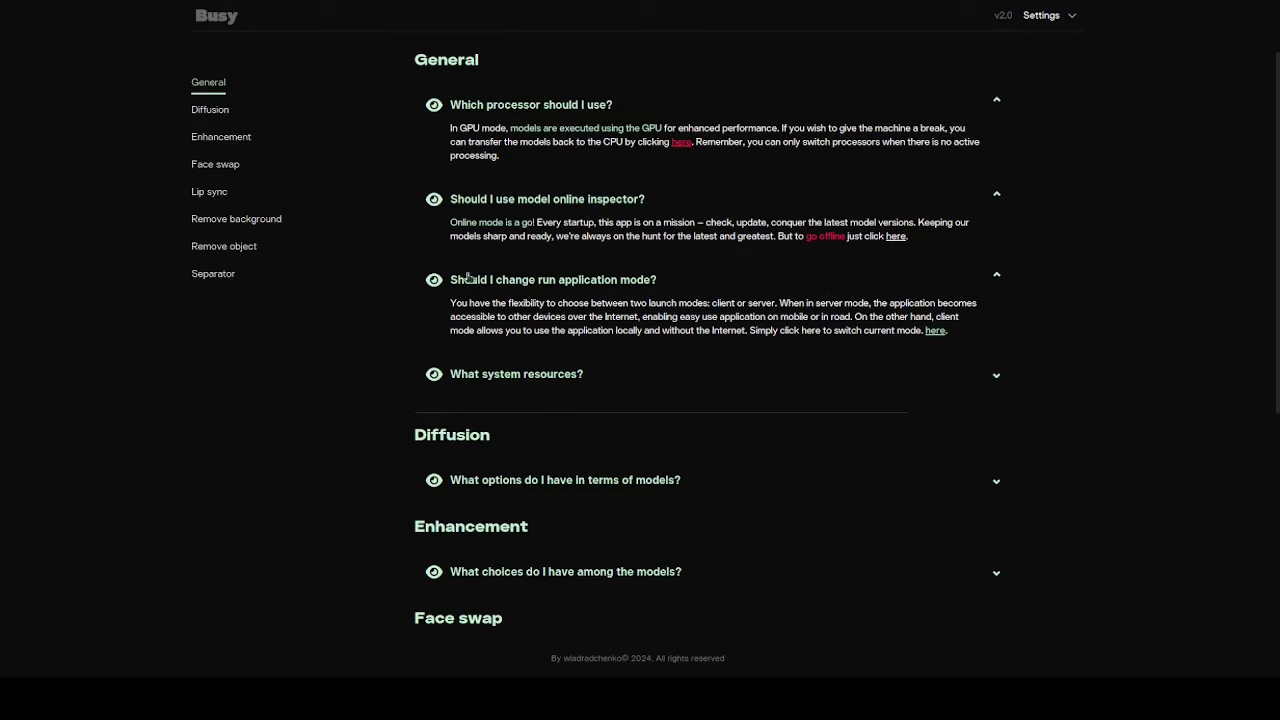
left_click_drag(448, 305, 966, 338)
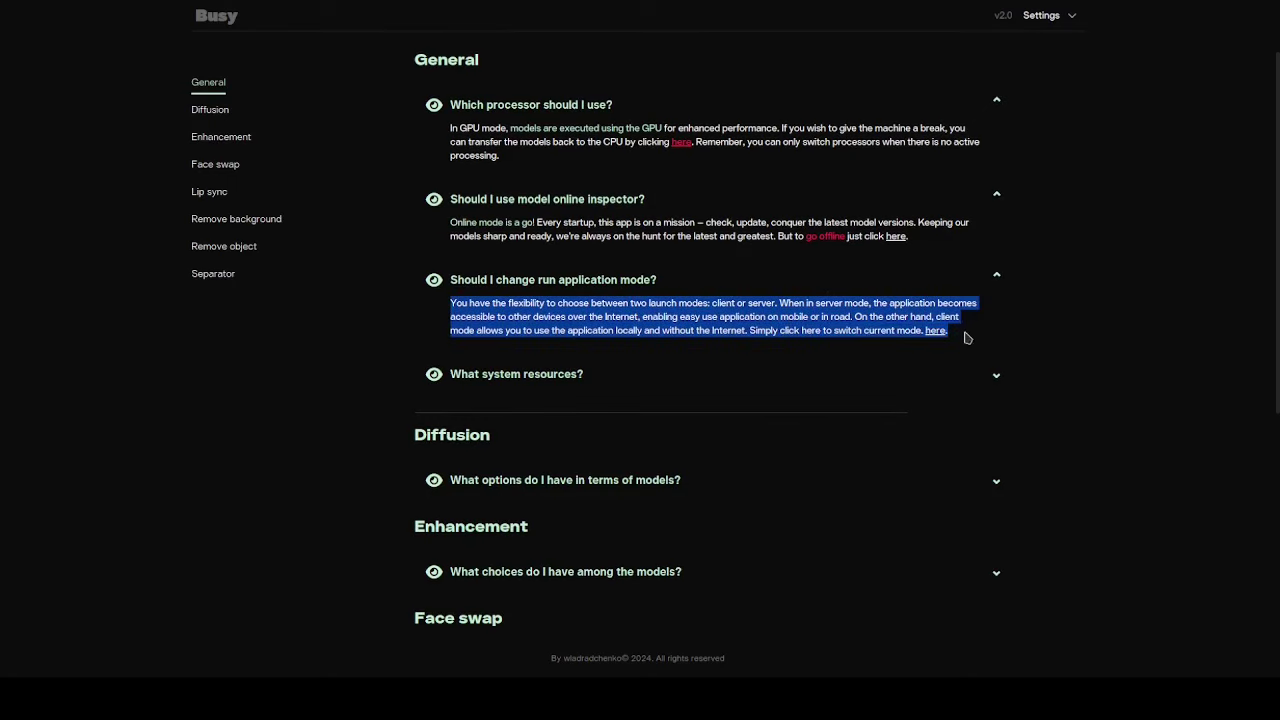
left_click(688, 330)
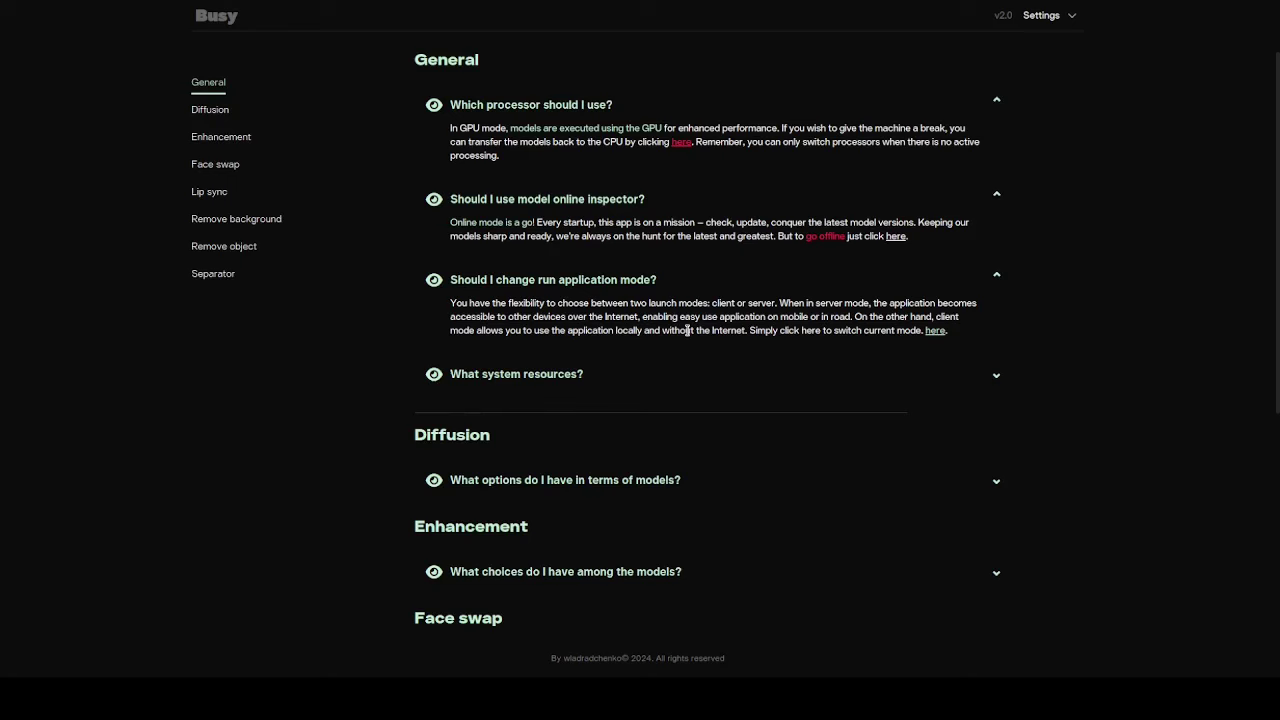
Step: Expand the system resources answer and examine its content, model, RAM and VRAM figures
left_click(586, 373)
scroll(1277, 370, "down", 3)
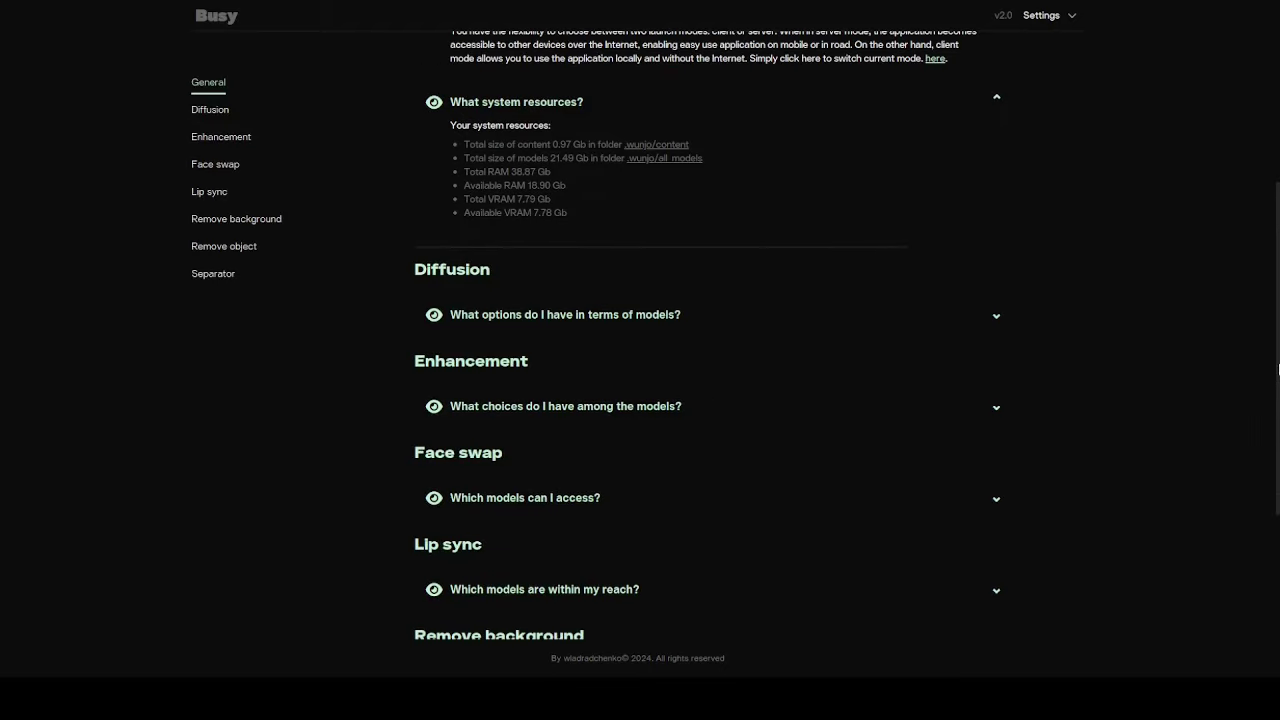
left_click_drag(468, 148, 593, 222)
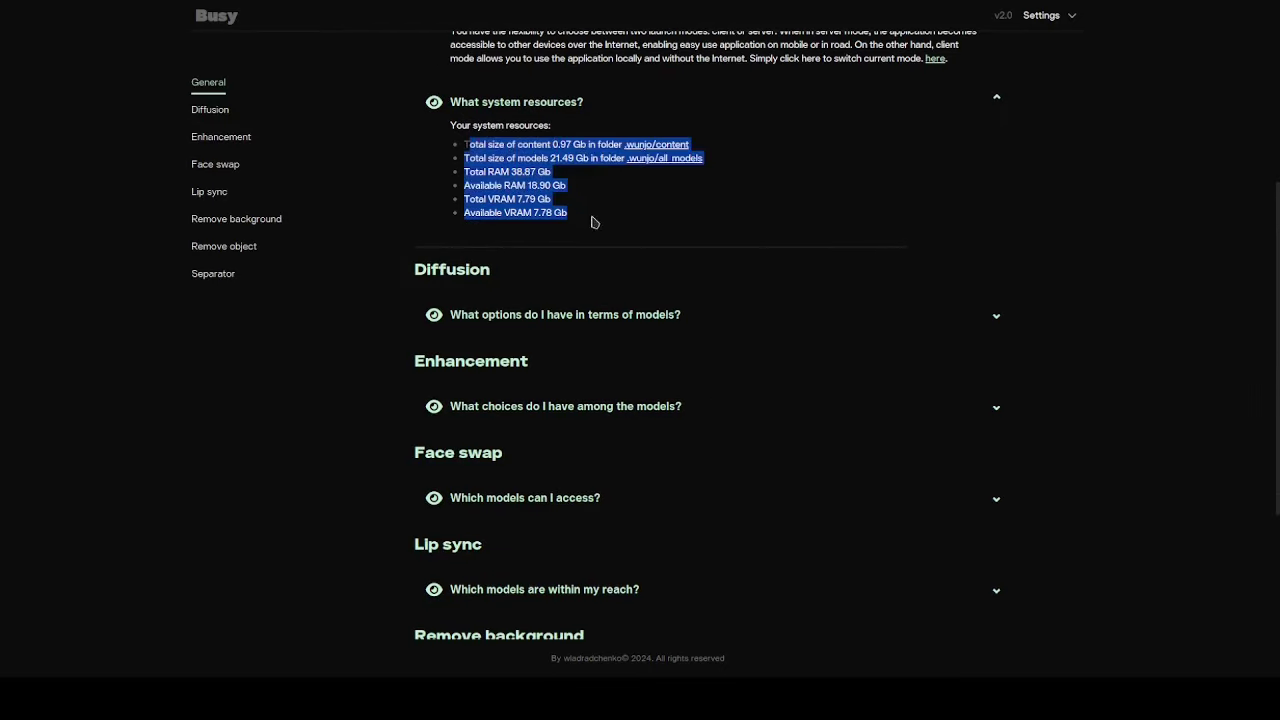
left_click(488, 168)
Step: Look through the model questions from Diffusion to Separator and return to the start of the Settings page
scroll(1240, 400, "down", 3)
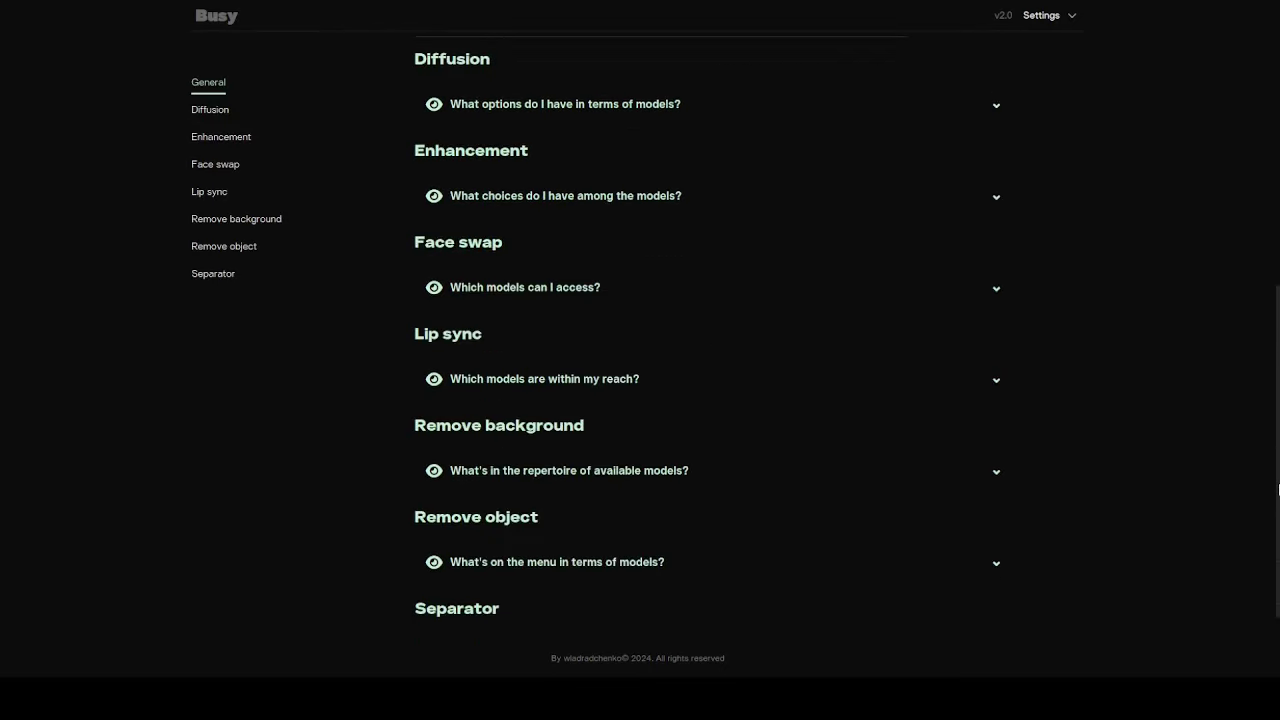
scroll(1278, 488, "up", 1)
left_click(548, 185)
scroll(1278, 572, "down", 5)
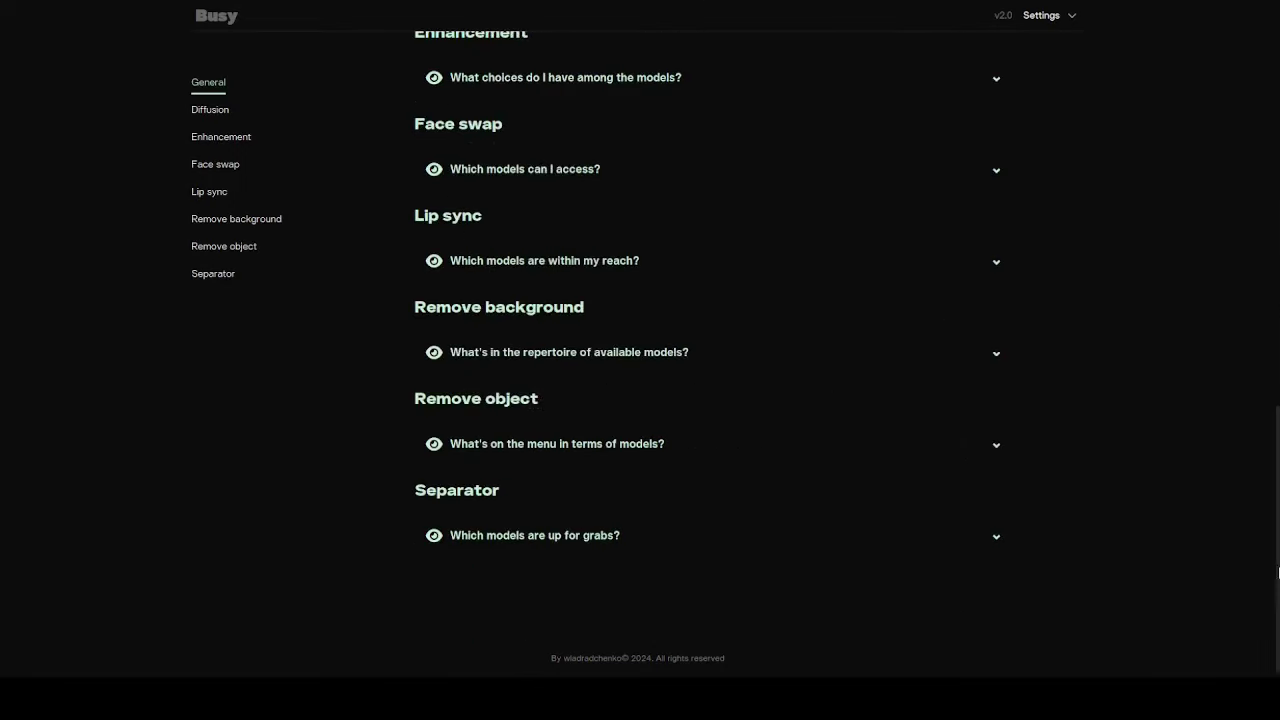
left_click(492, 268)
left_click_drag(1278, 597, 1223, 114)
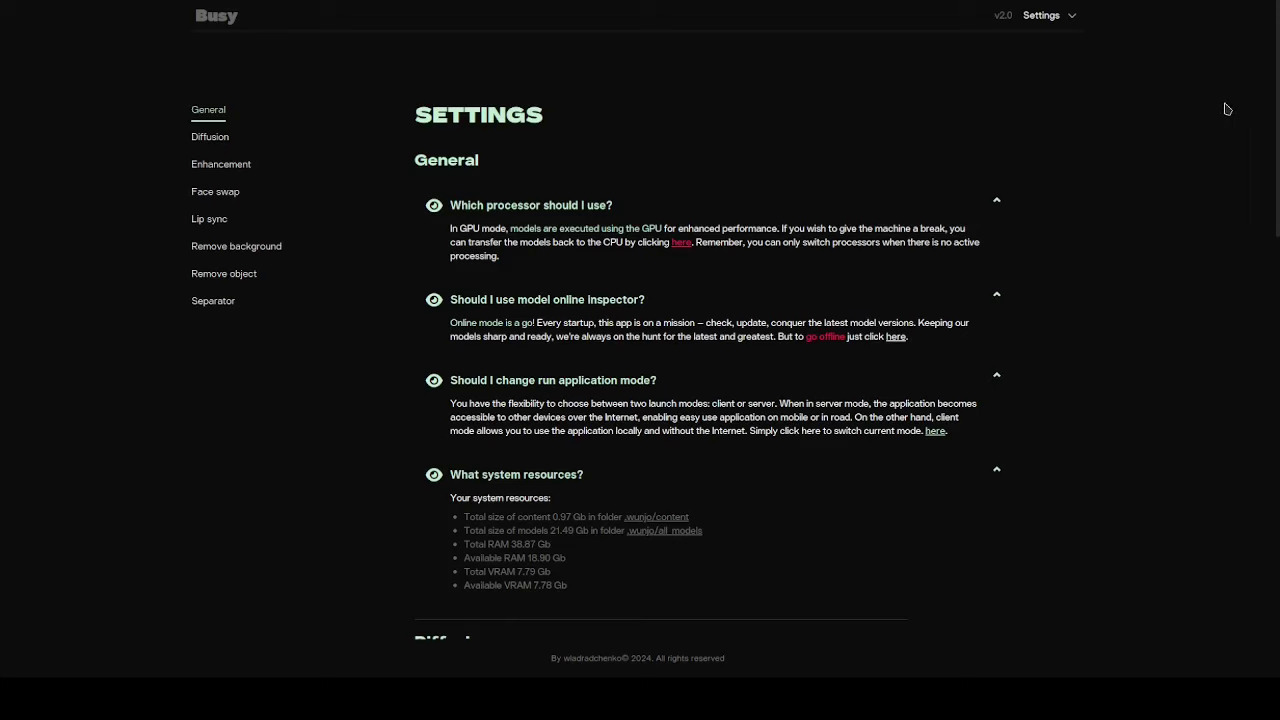
Step: Review the available modules, the support link and the Terms of Service and Privacy Policy notice
left_click(1060, 16)
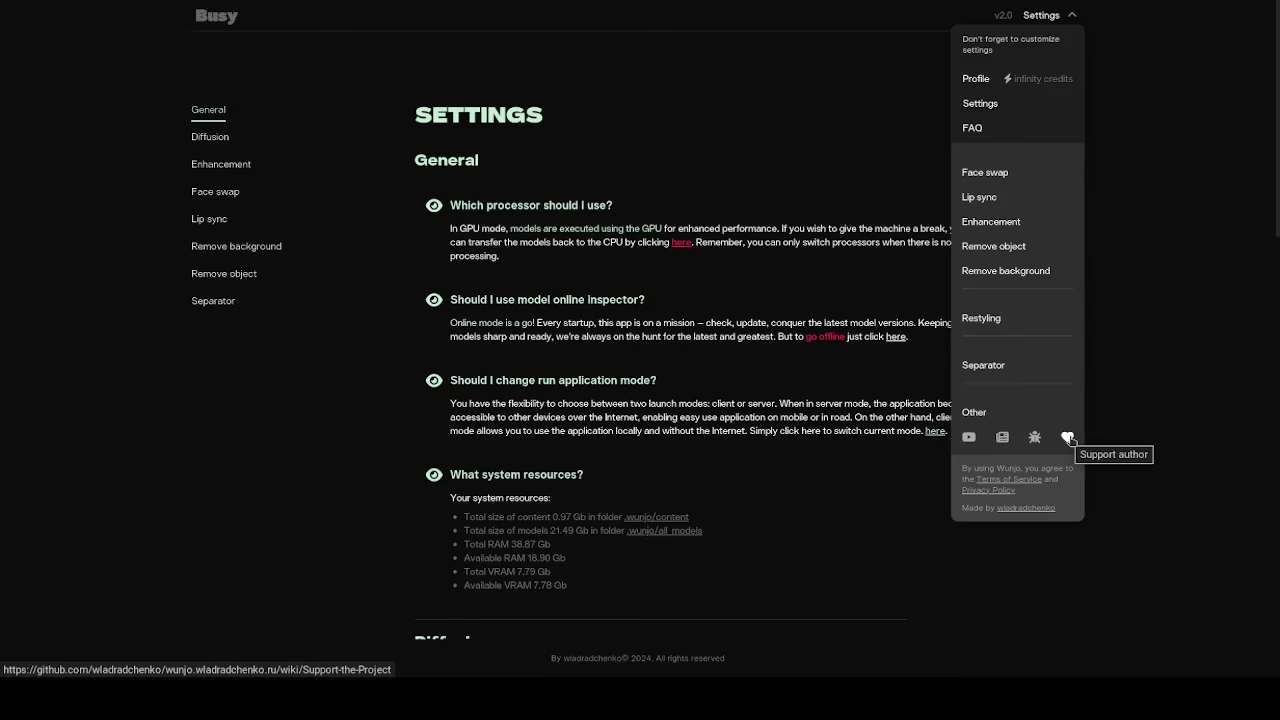
left_click_drag(961, 467, 990, 486)
left_click(990, 486)
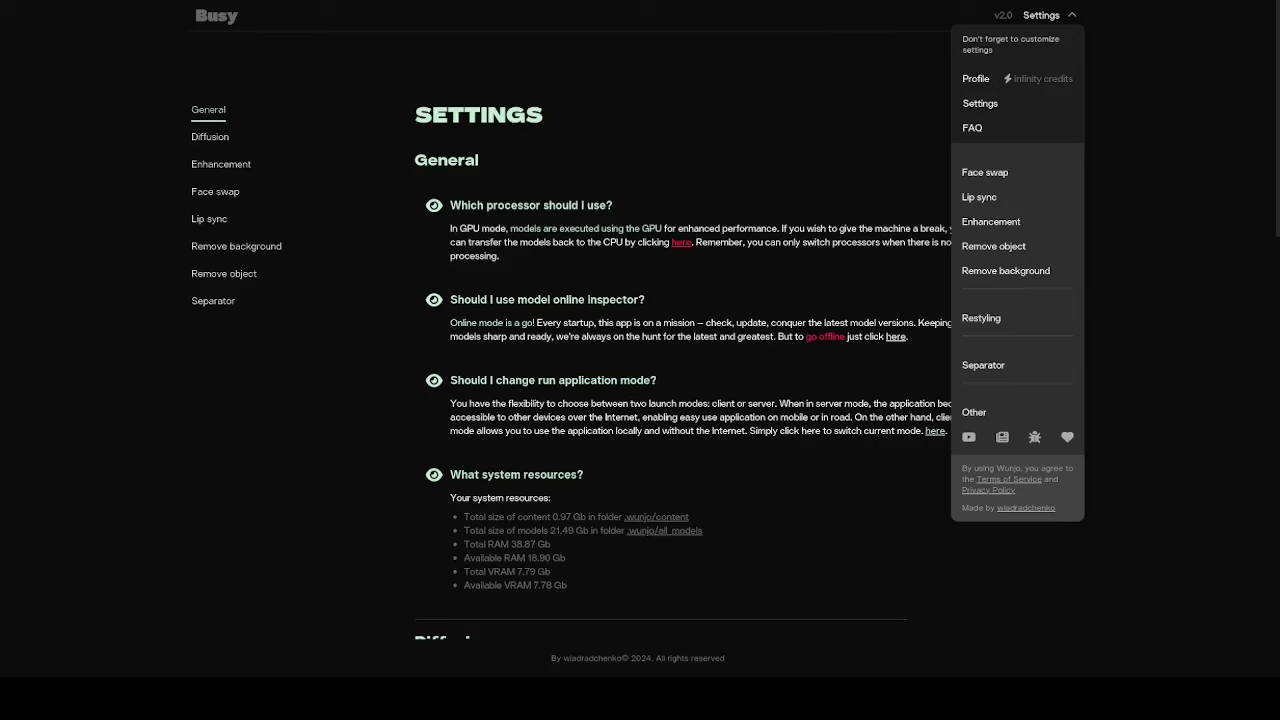
Step: Return to the Workspace, show its stored content and open the avatars folder
left_click(216, 15)
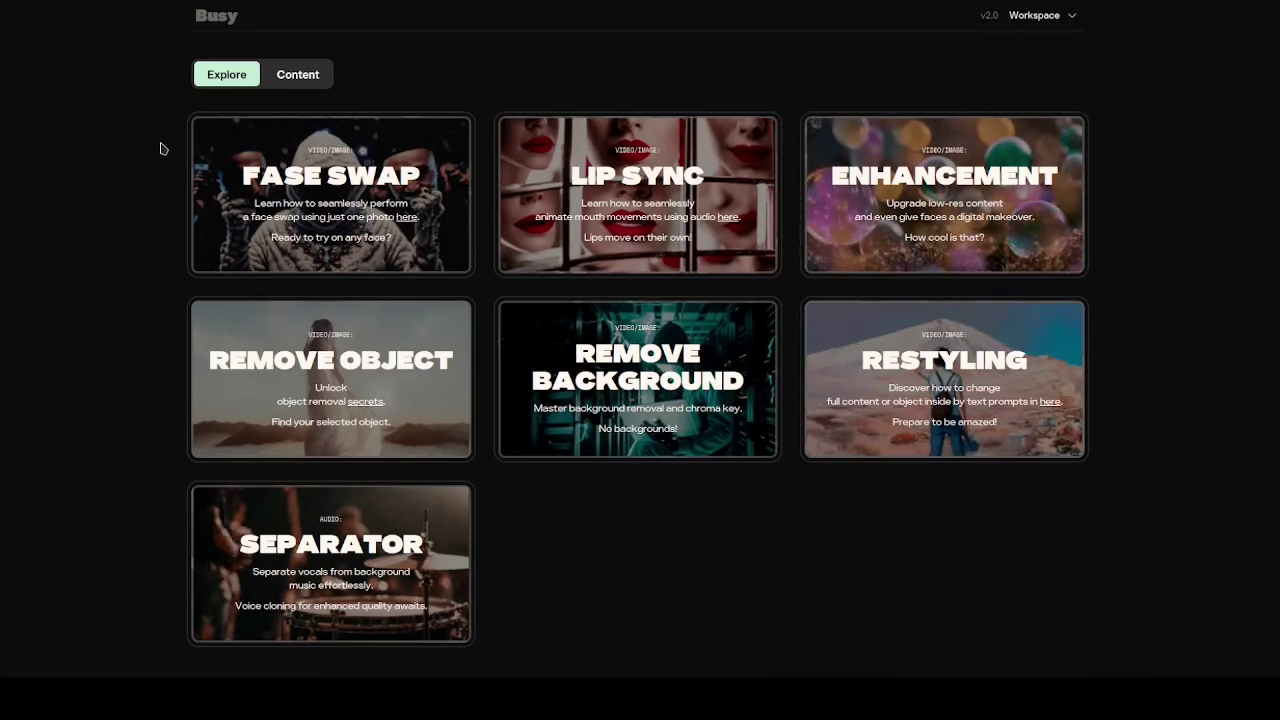
left_click(310, 79)
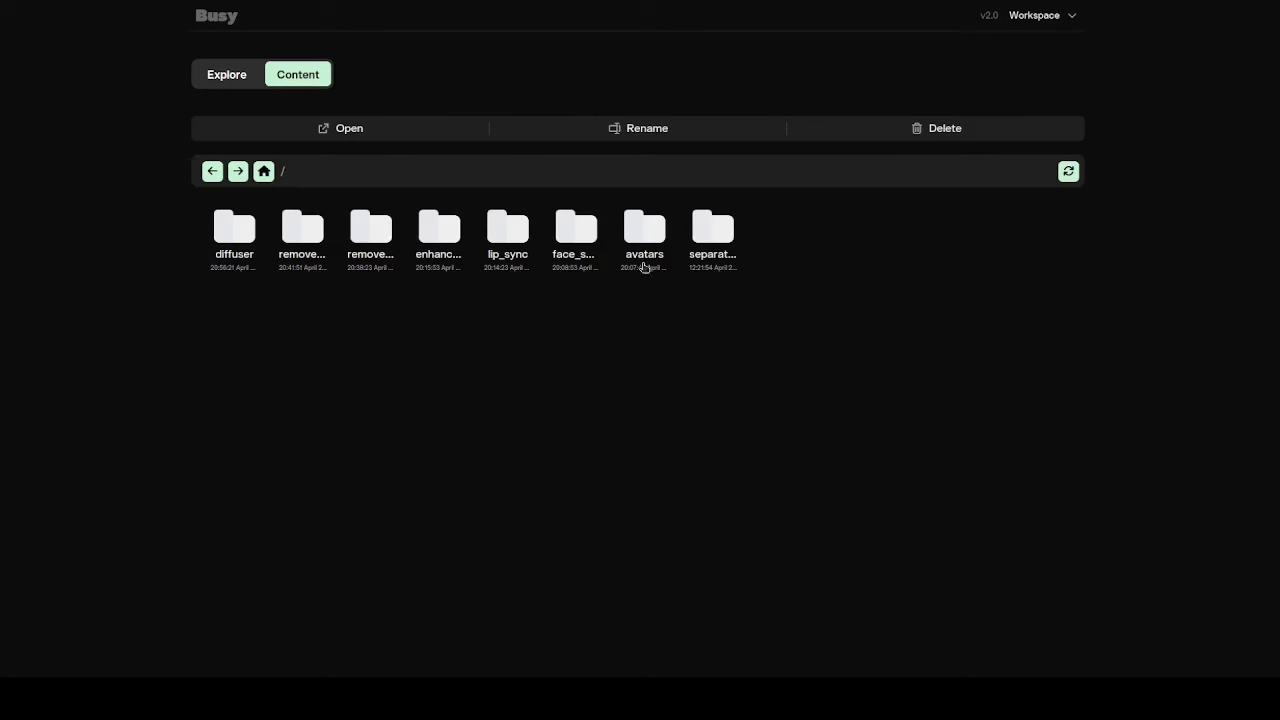
left_click(1072, 16)
left_click(1070, 18)
double_click(638, 249)
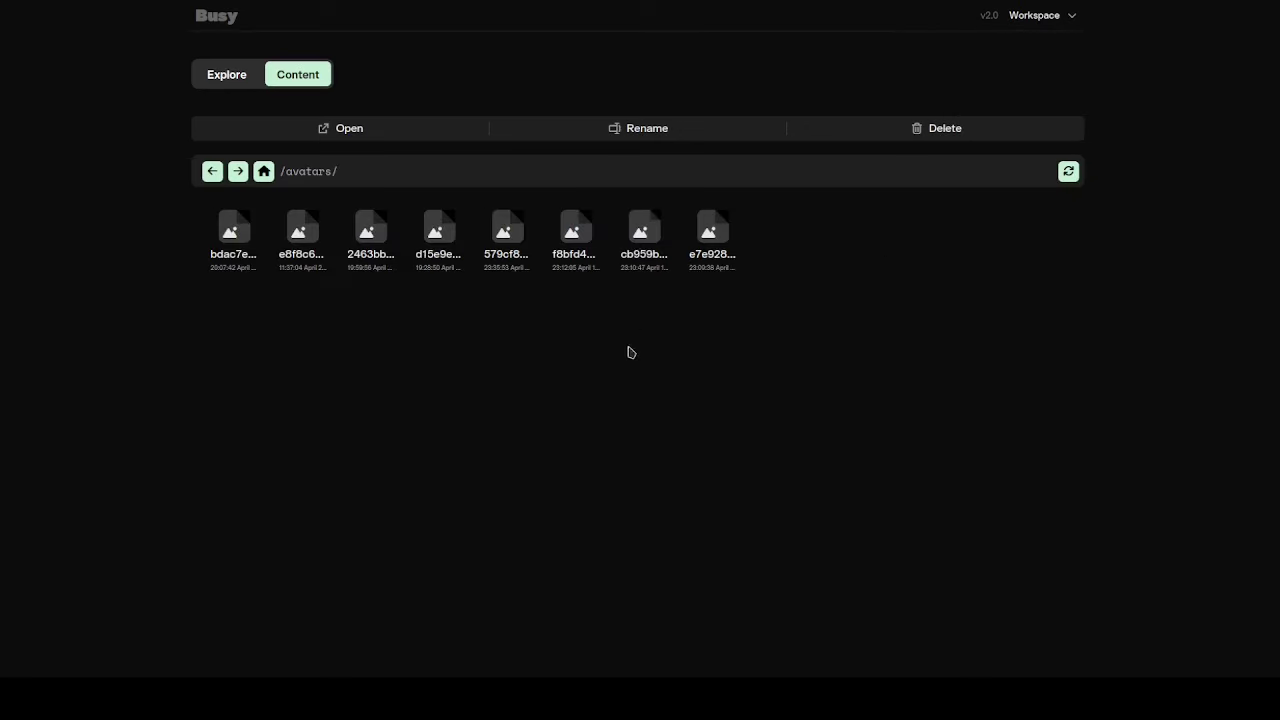
Step: Preview the third image in the avatars folder, check its file information and close the preview
double_click(371, 240)
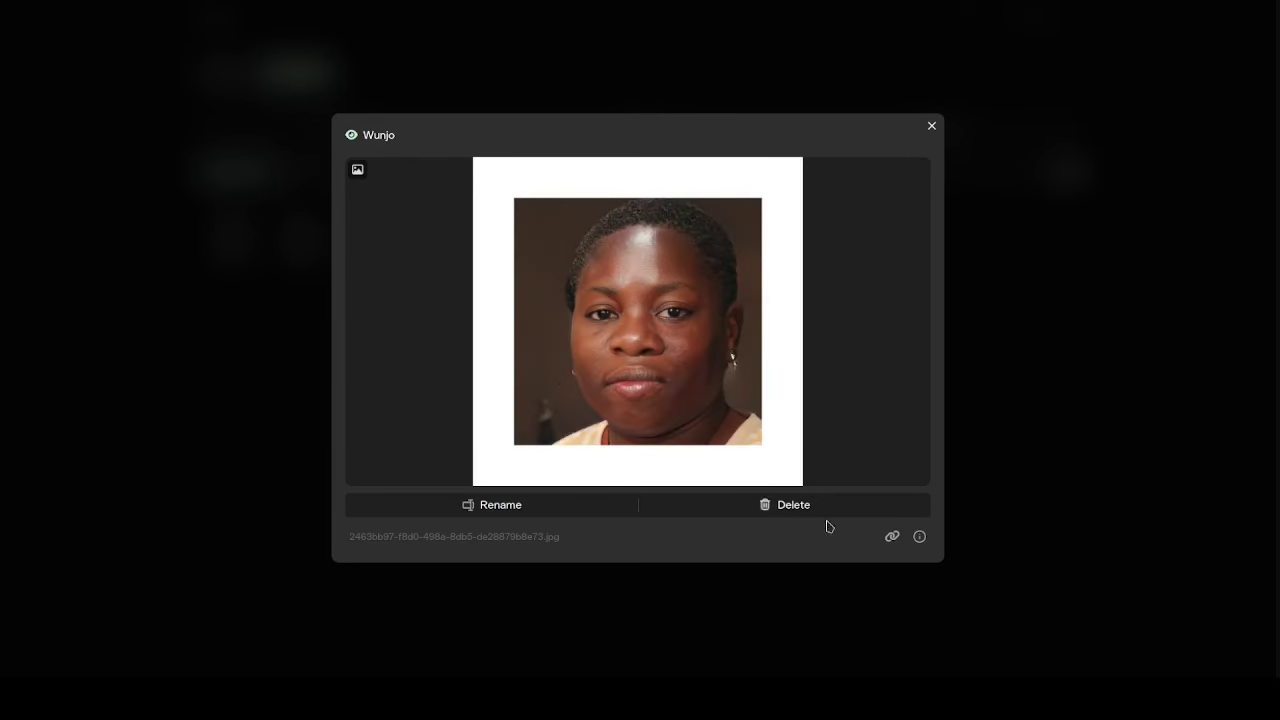
left_click(920, 536)
left_click(989, 477)
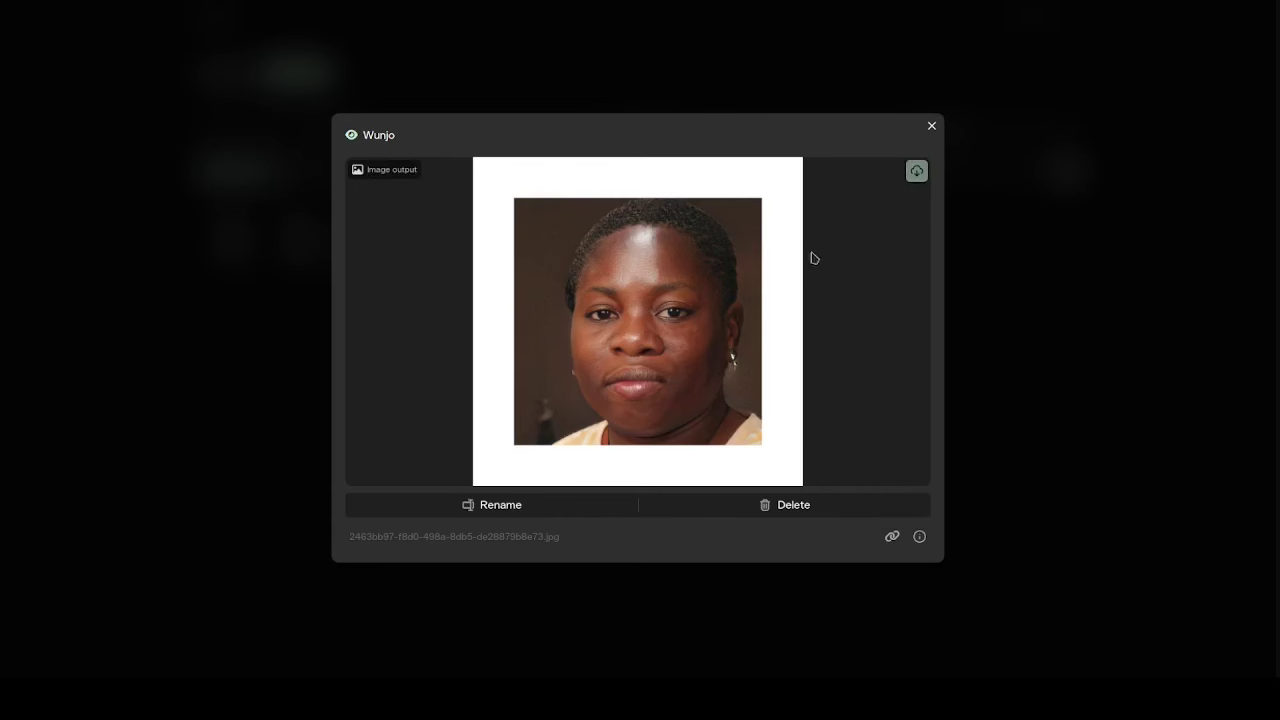
left_click(931, 125)
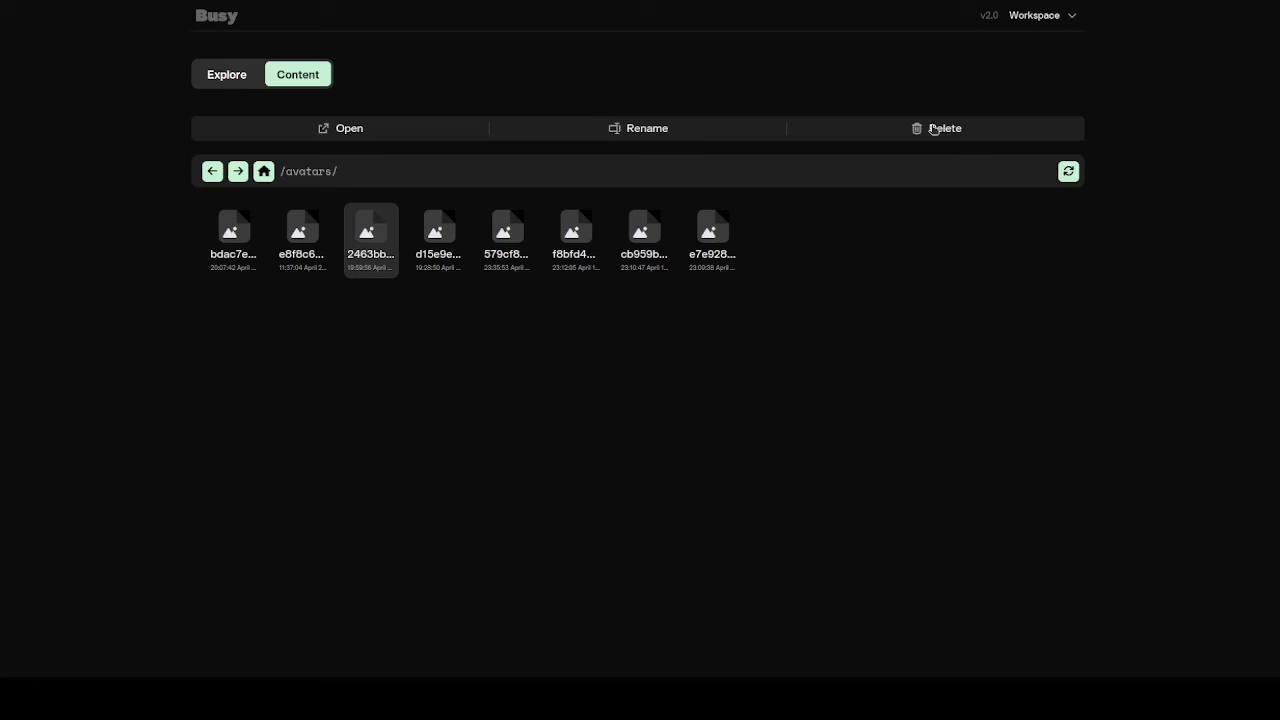
Step: Check the second dated subfolder in the separator folder and return to the root of the stored content
left_click(214, 171)
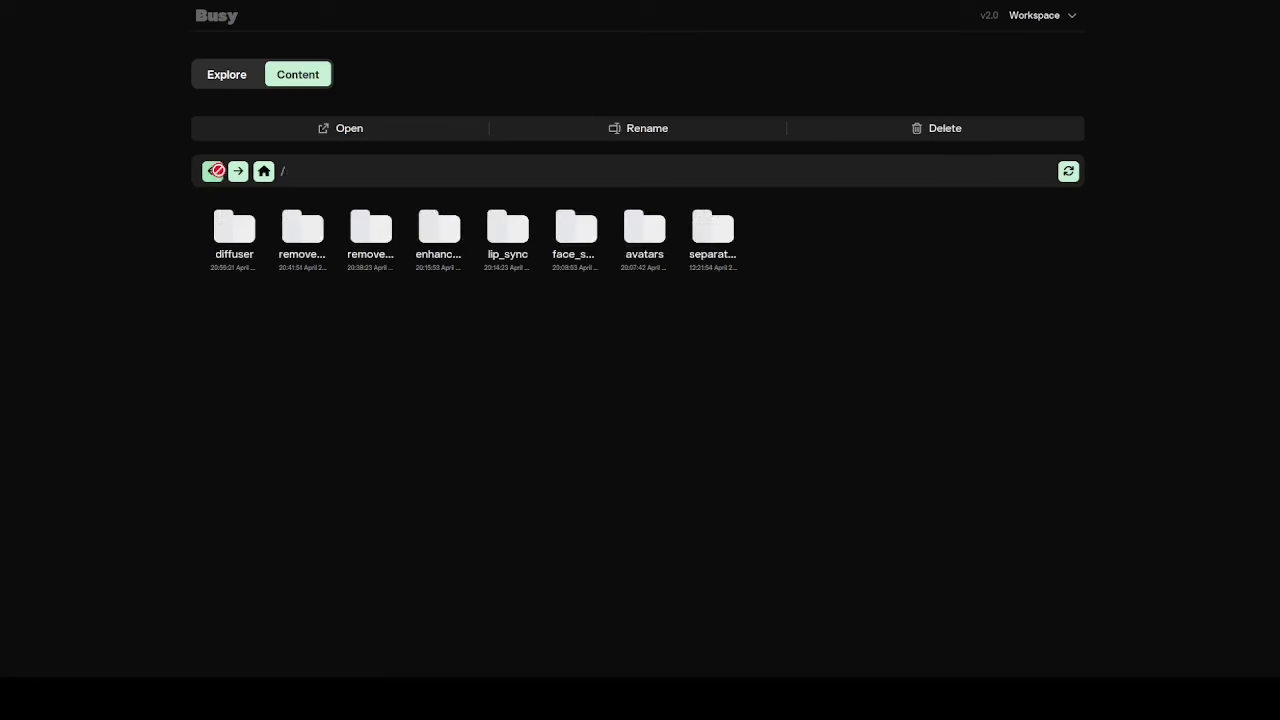
double_click(707, 244)
double_click(300, 235)
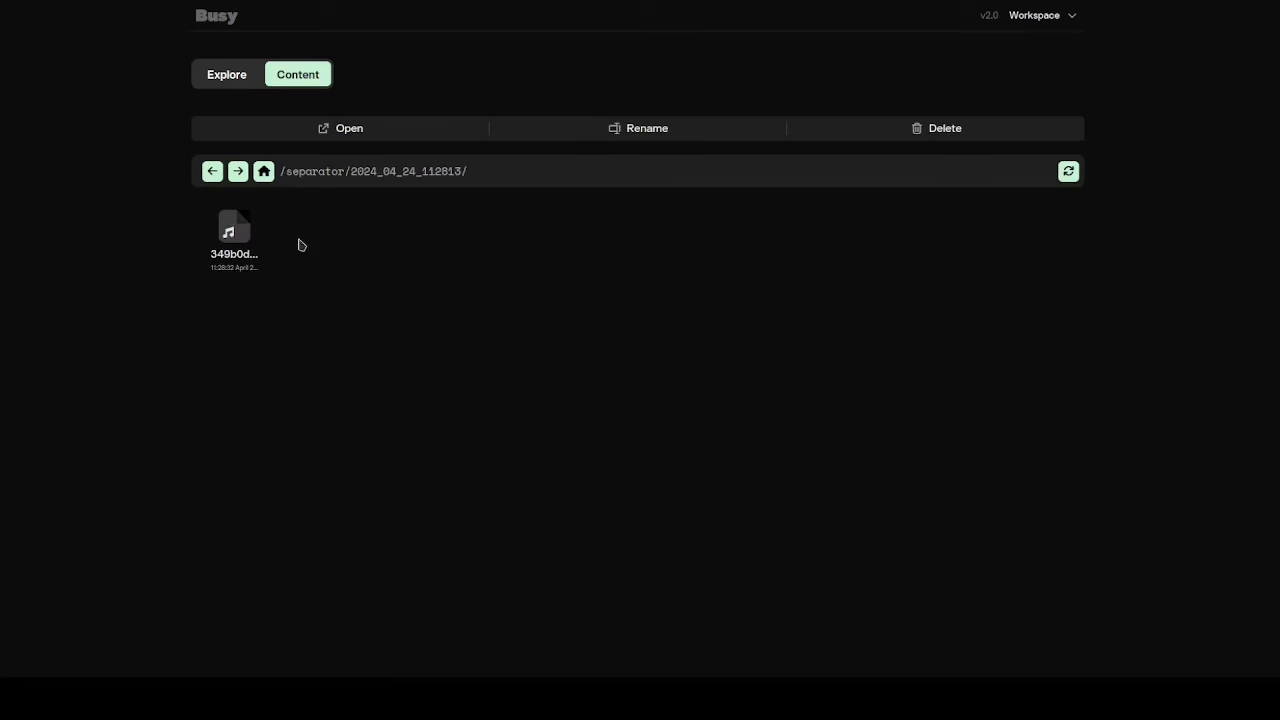
left_click(214, 174)
left_click(214, 174)
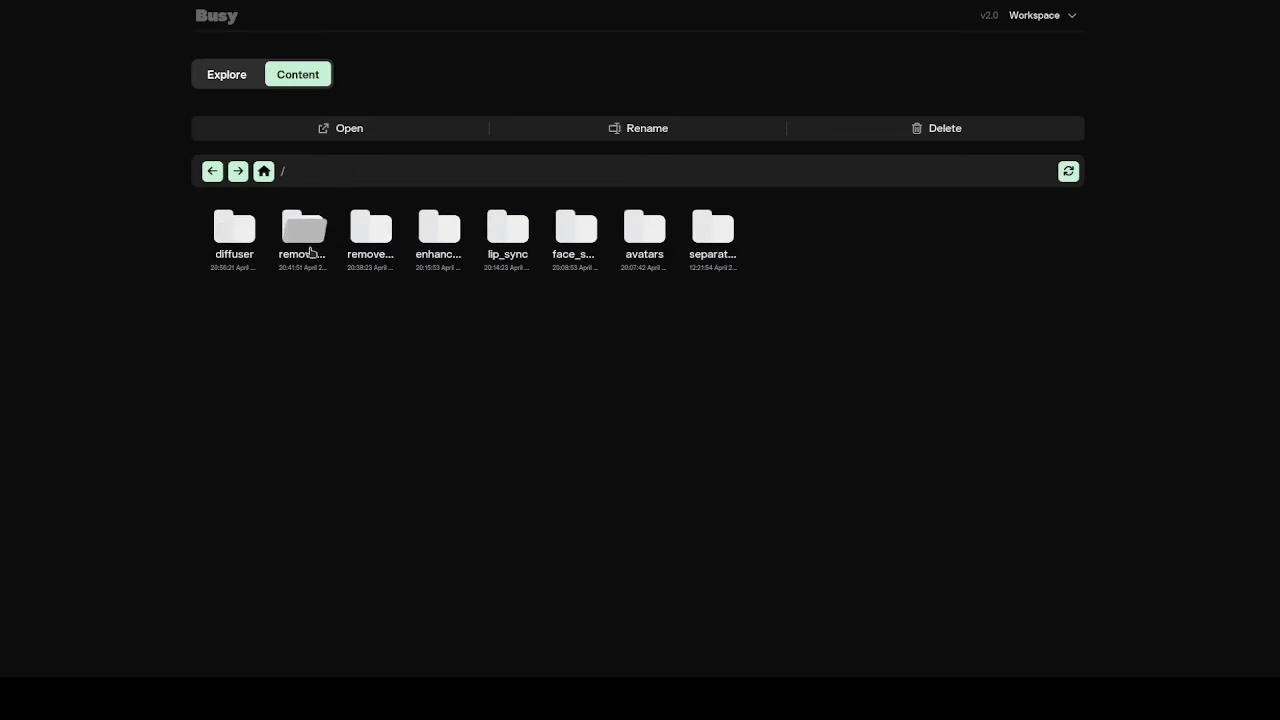
Step: Preview the video in the diffuser subfolder 2024_04_24_122724, close it and return to the root folder
double_click(234, 232)
double_click(372, 232)
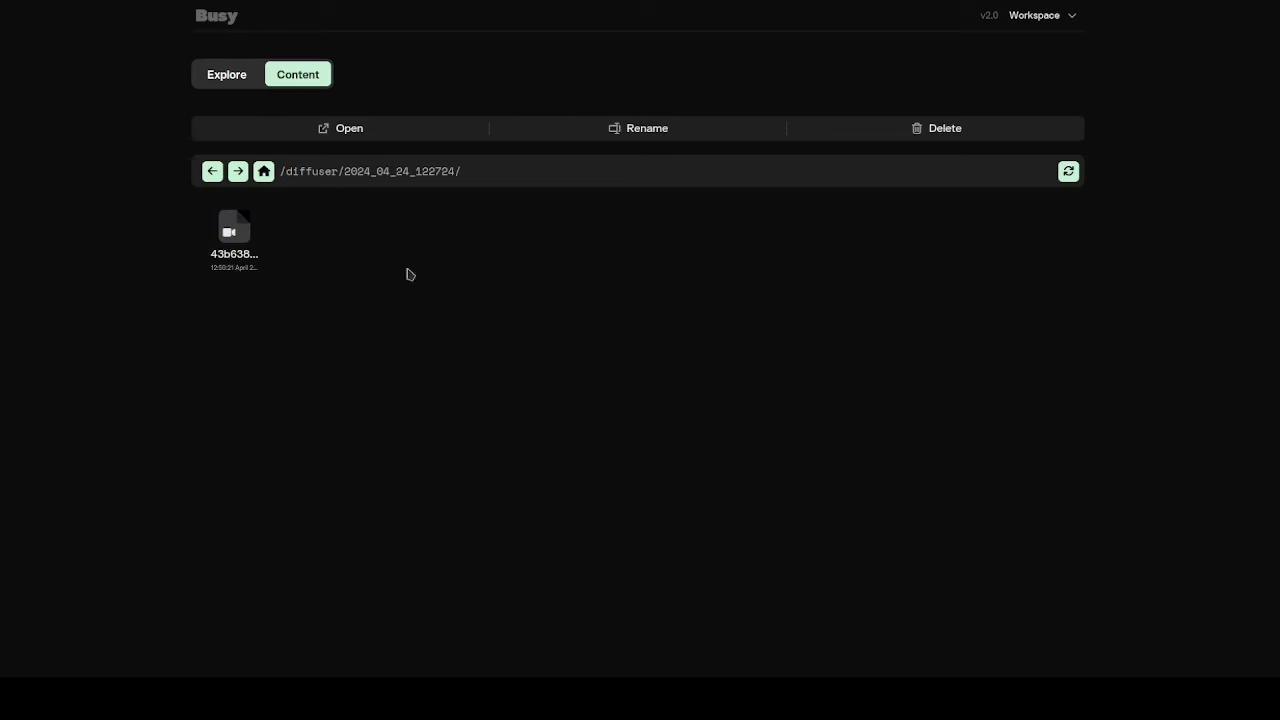
double_click(235, 247)
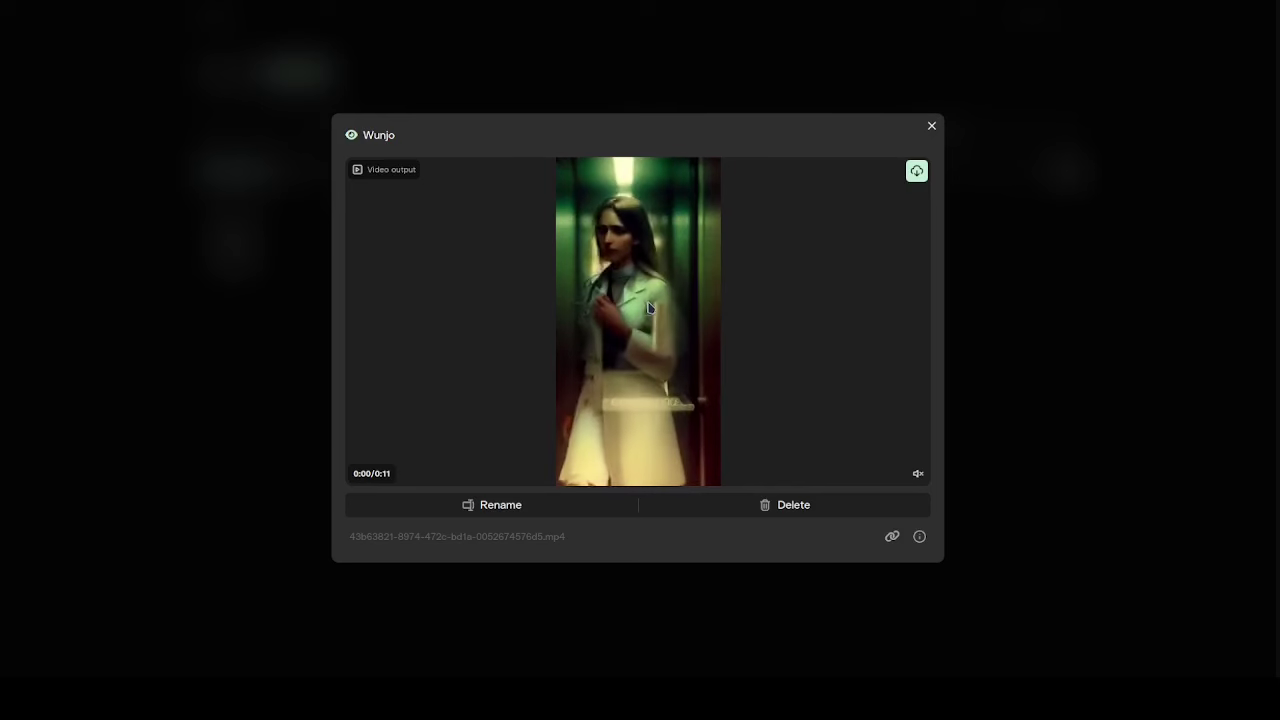
left_click(930, 126)
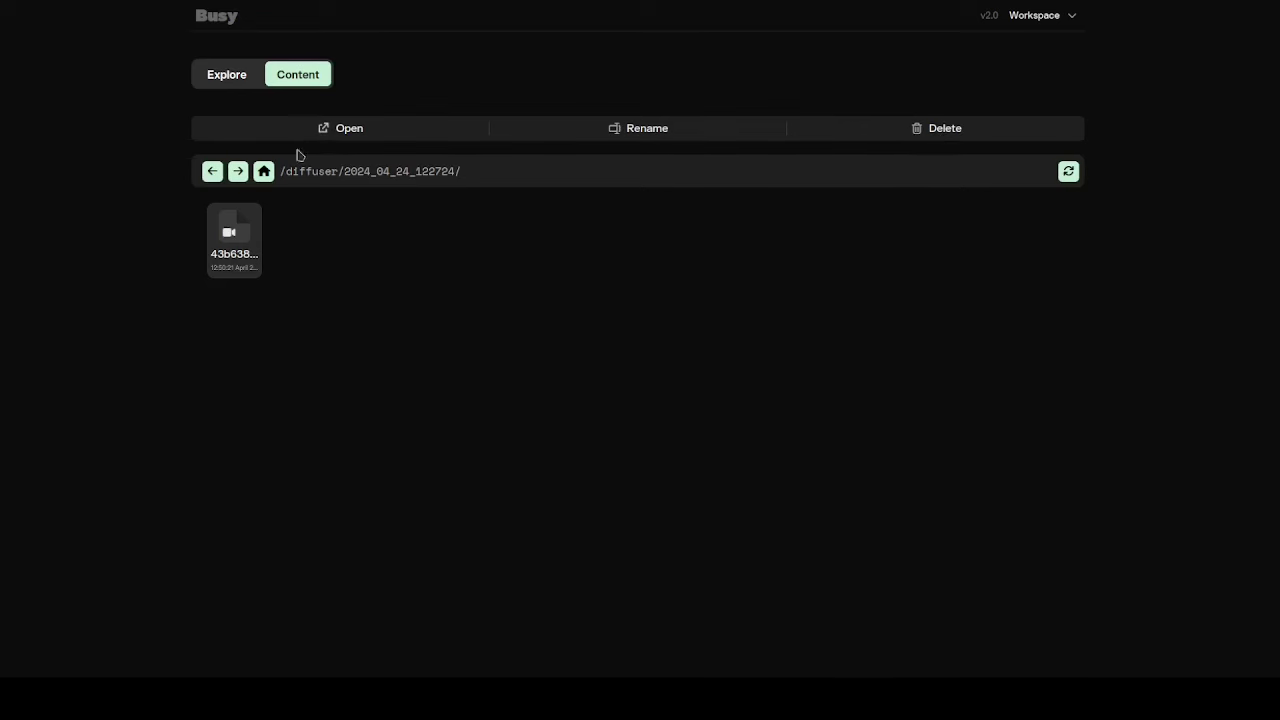
left_click(212, 171)
left_click(212, 171)
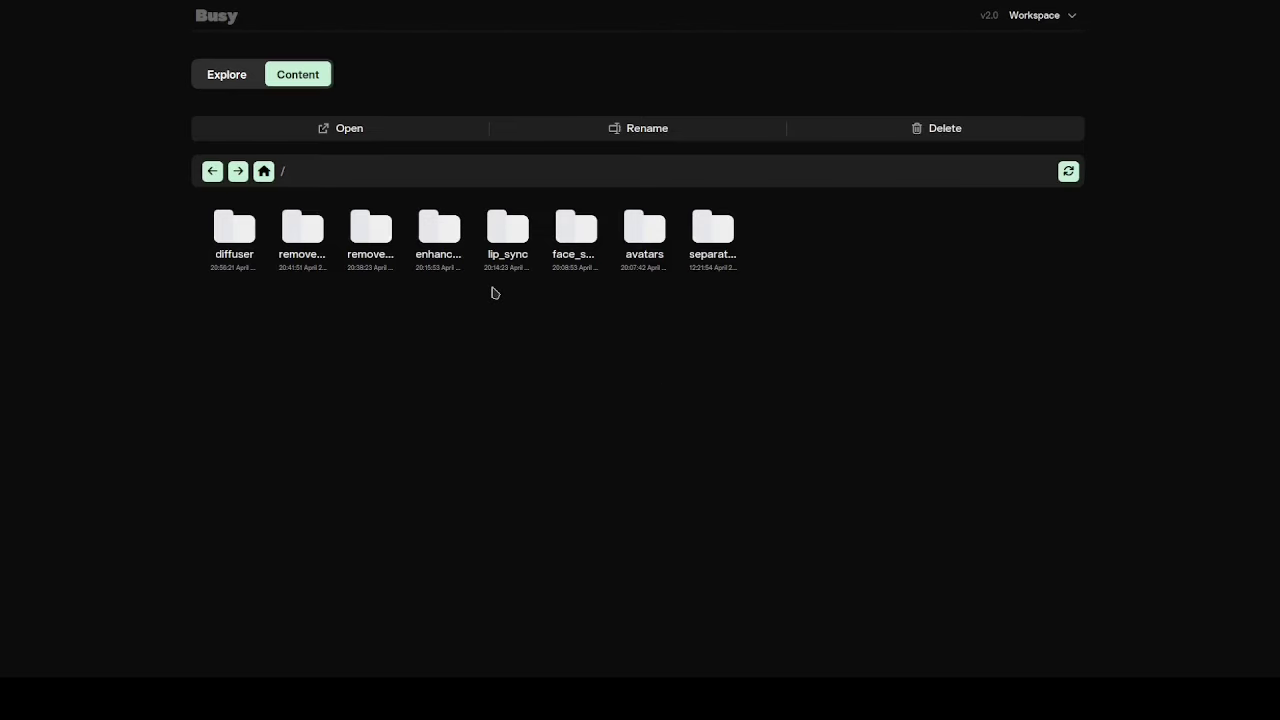
Step: Show the page in the developer tools' responsive mobile view and open a dated subfolder of remove_object
key("ctrl+shift+i")
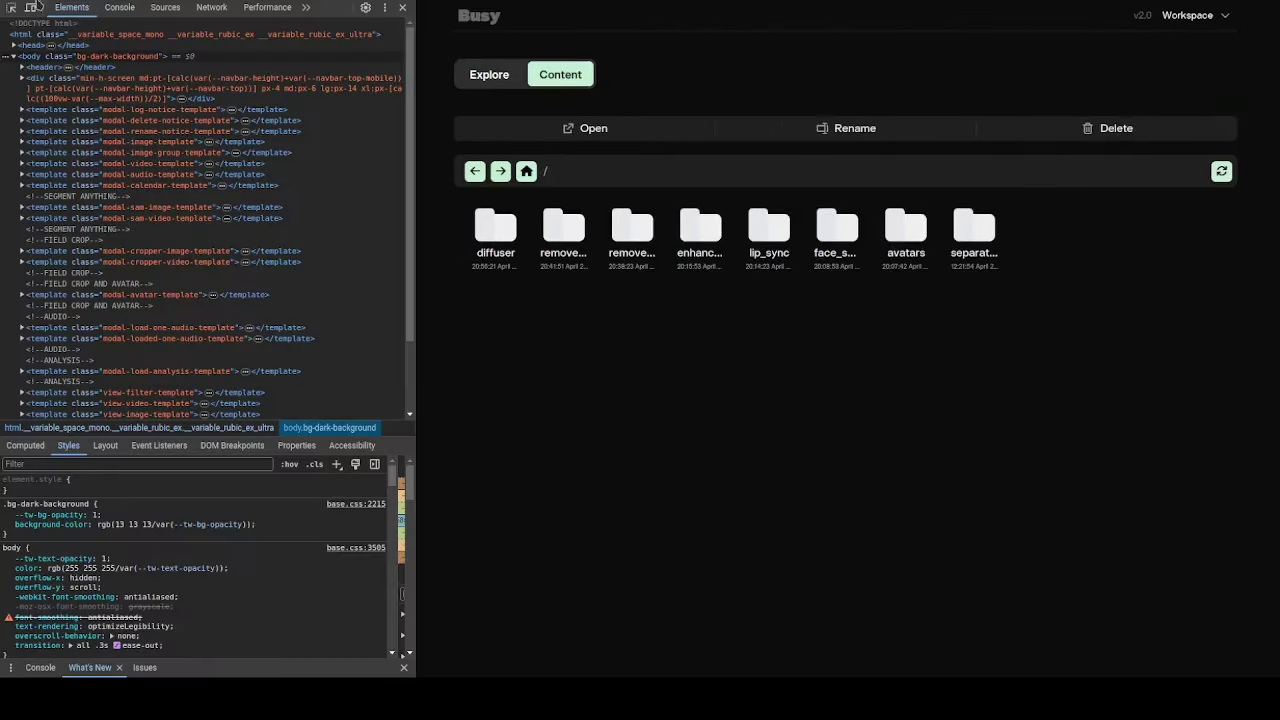
key("ctrl+shift+m")
left_click(800, 281)
left_click(800, 281)
left_click(816, 270)
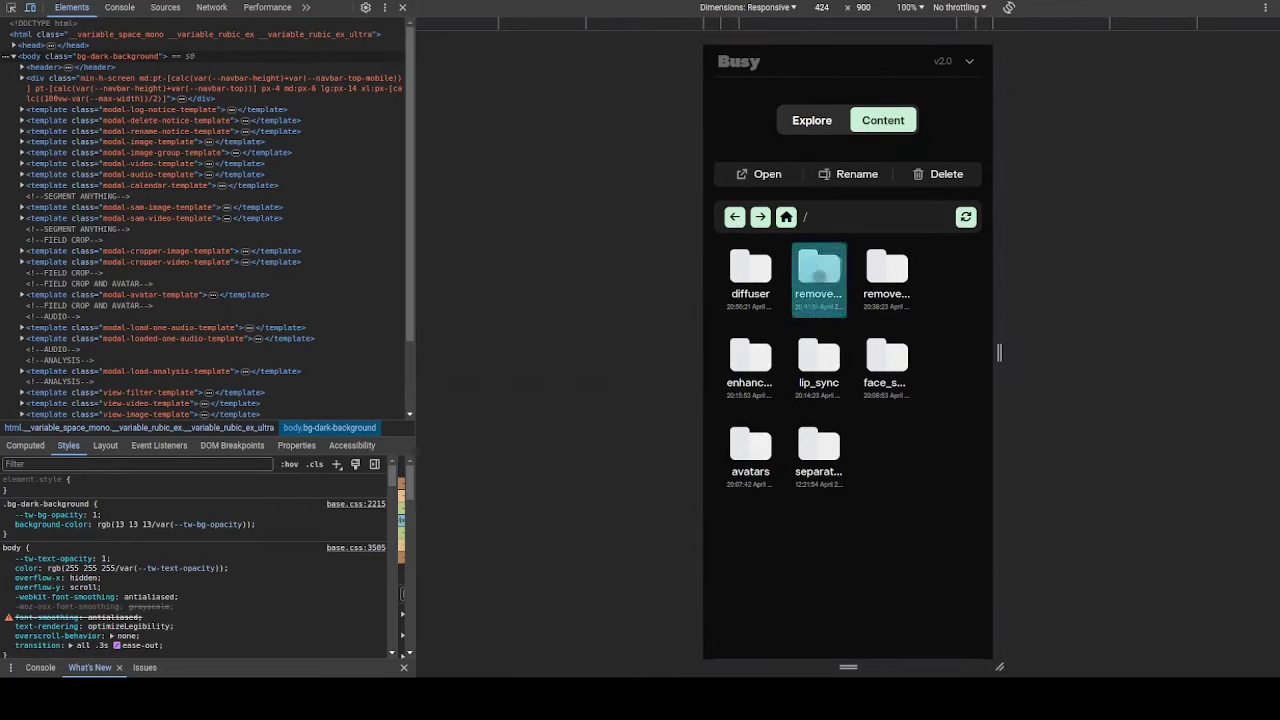
double_click(816, 270)
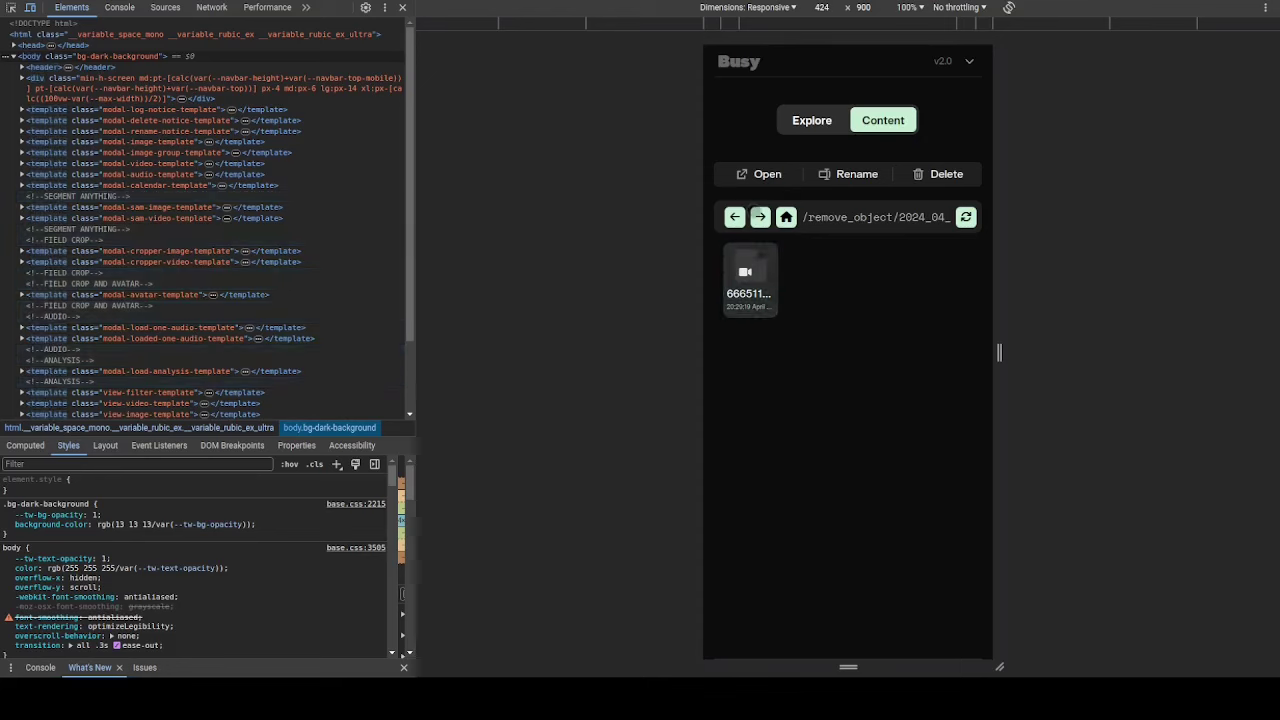
Step: Preview the video in the remove_object subfolder, close the preview and delete the selected video
double_click(750, 275)
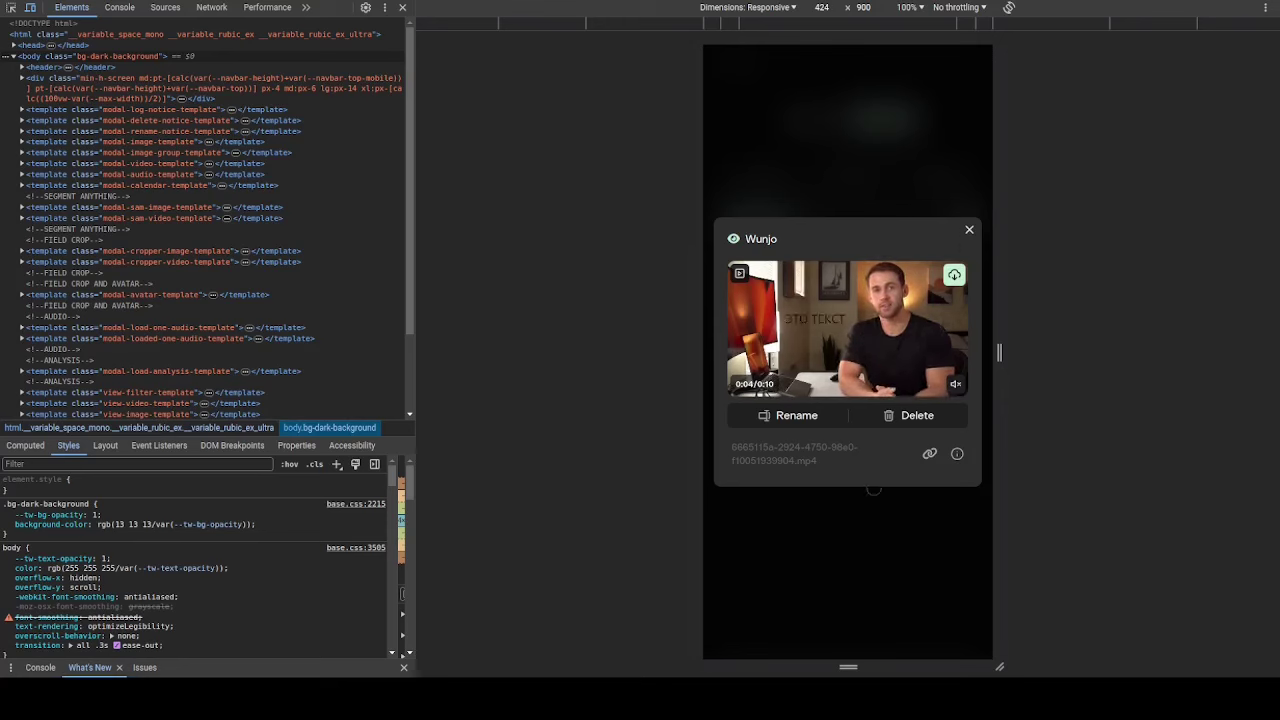
left_click(969, 229)
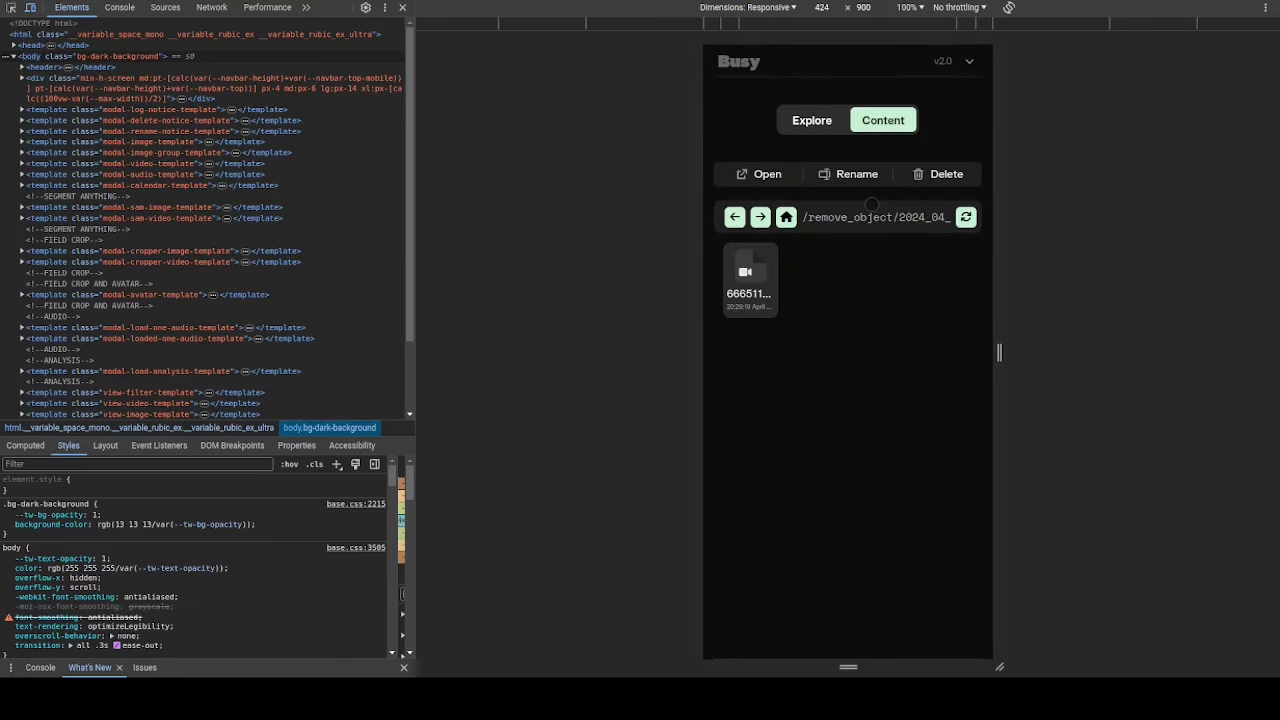
left_click(924, 175)
left_click(882, 396)
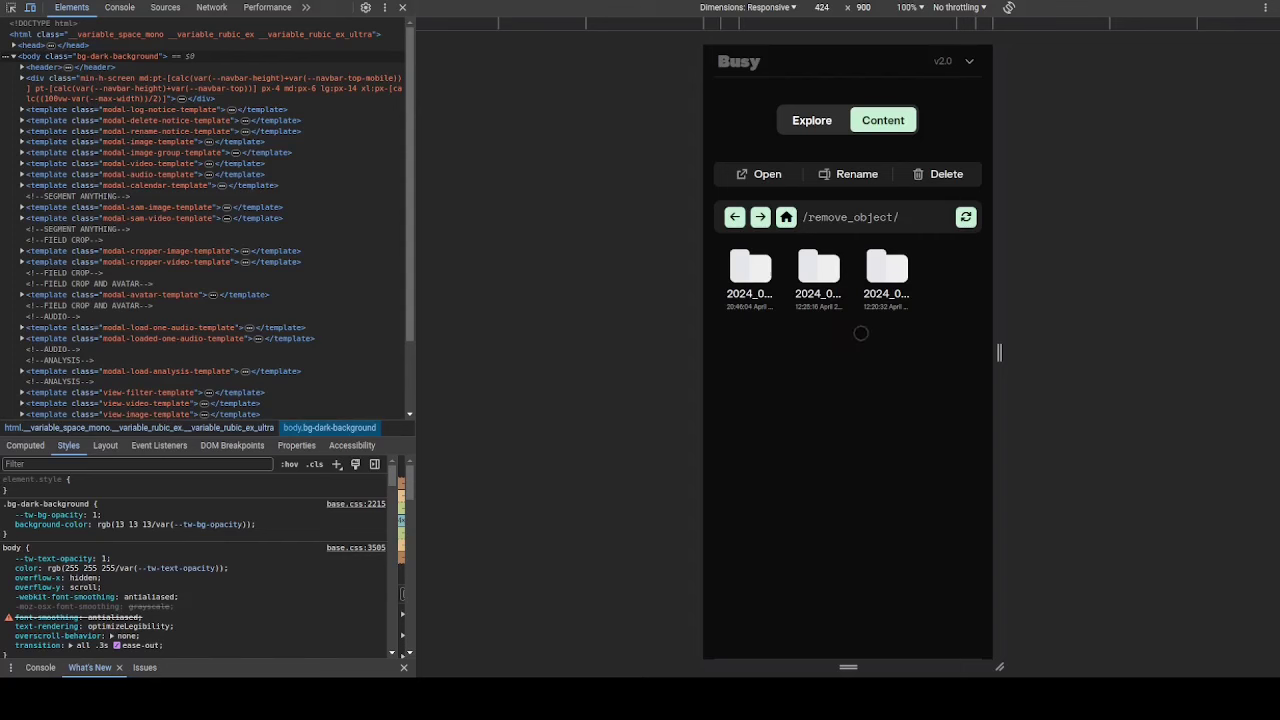
Step: Open the Face swap module and look over its content in the mobile layout
left_click(969, 62)
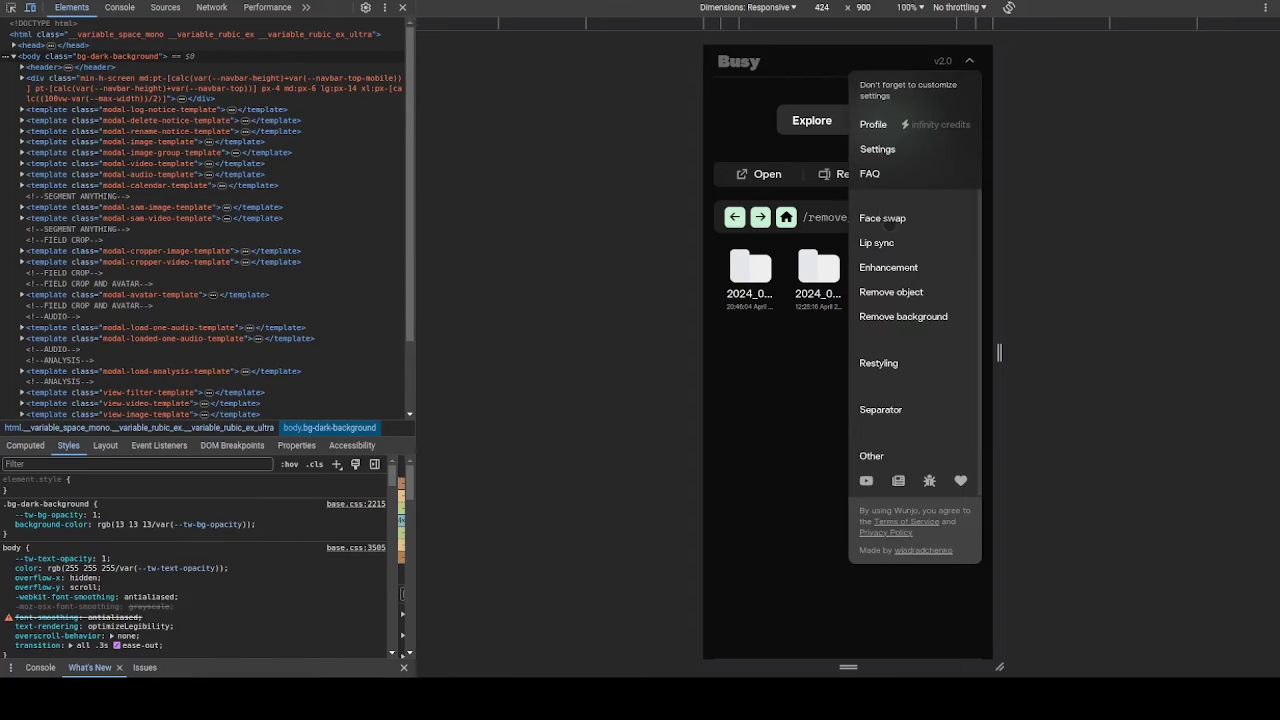
left_click(885, 220)
scroll(876, 246, "down", 2)
scroll(875, 244, "up", 2)
scroll(876, 200, "down", 1)
scroll(878, 140, "up", 1)
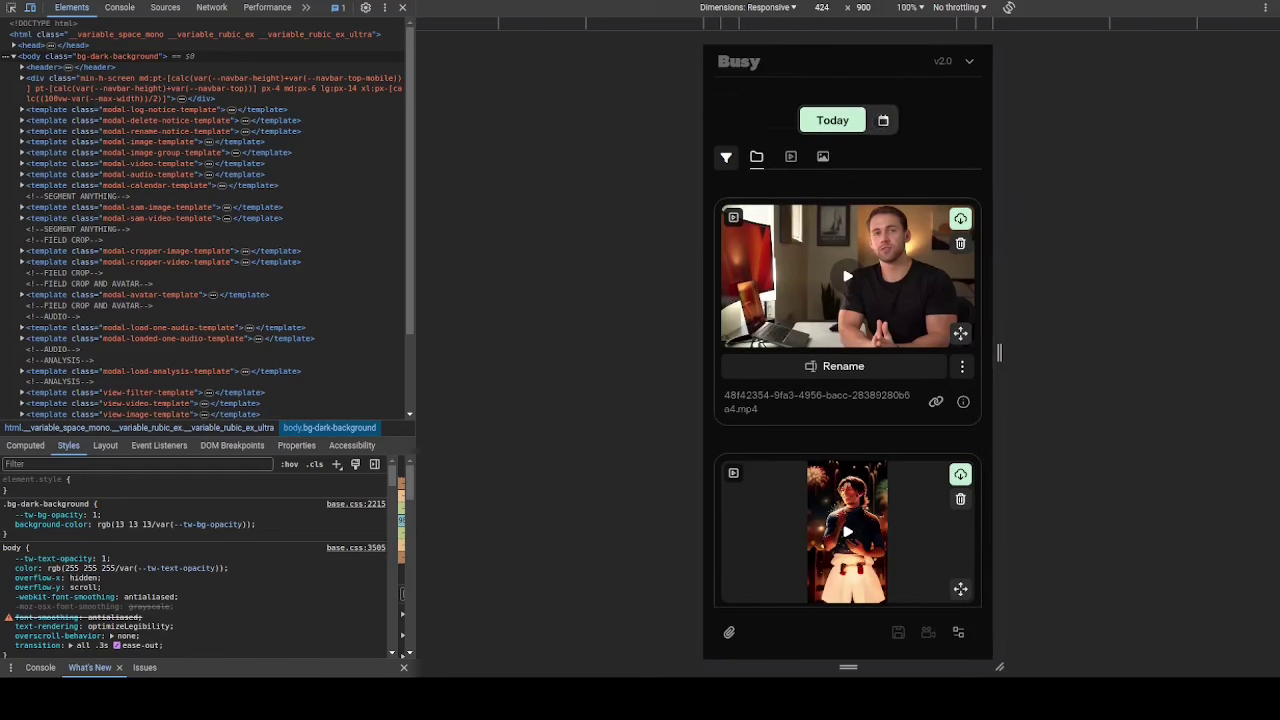
Step: Set the Face swap date range to April 1–25, 2024 and look through the listed videos and images
left_click(883, 120)
left_click(792, 316)
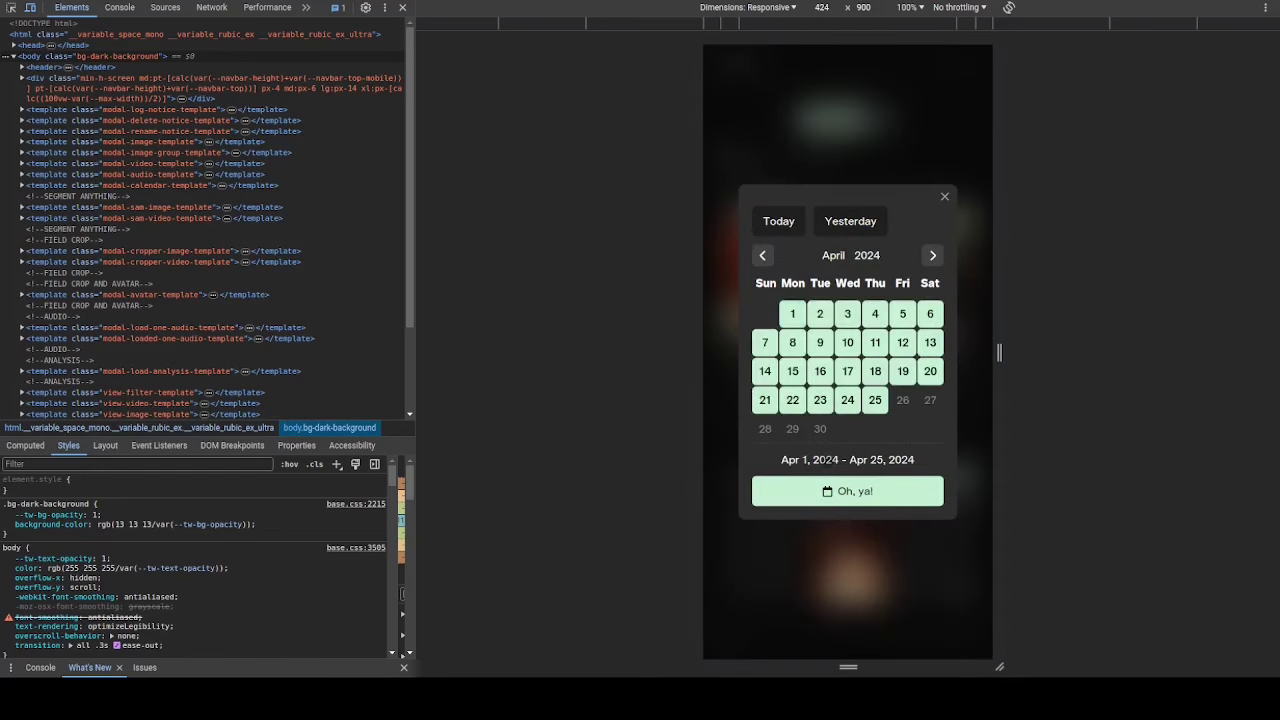
left_click(840, 485)
scroll(890, 413, "down", 3)
scroll(890, 411, "down", 5)
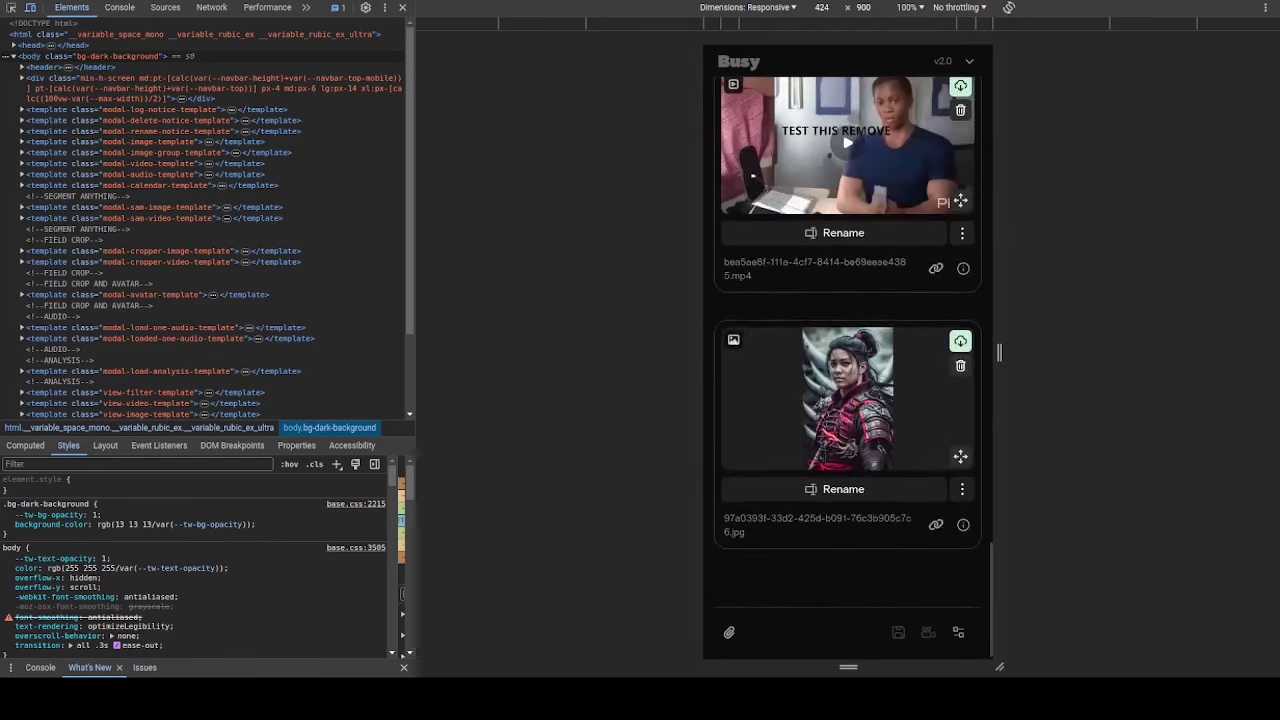
scroll(893, 330, "up", 10)
scroll(895, 258, "up", 2)
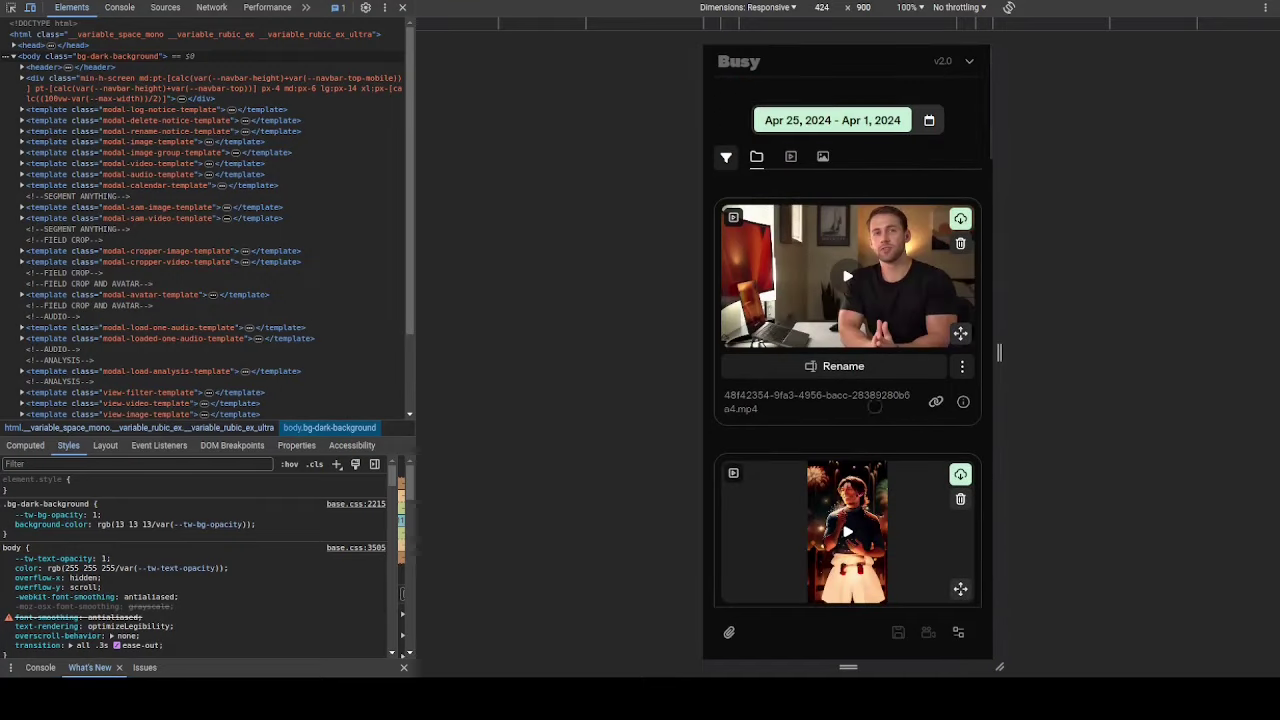
scroll(872, 184, "down", 2)
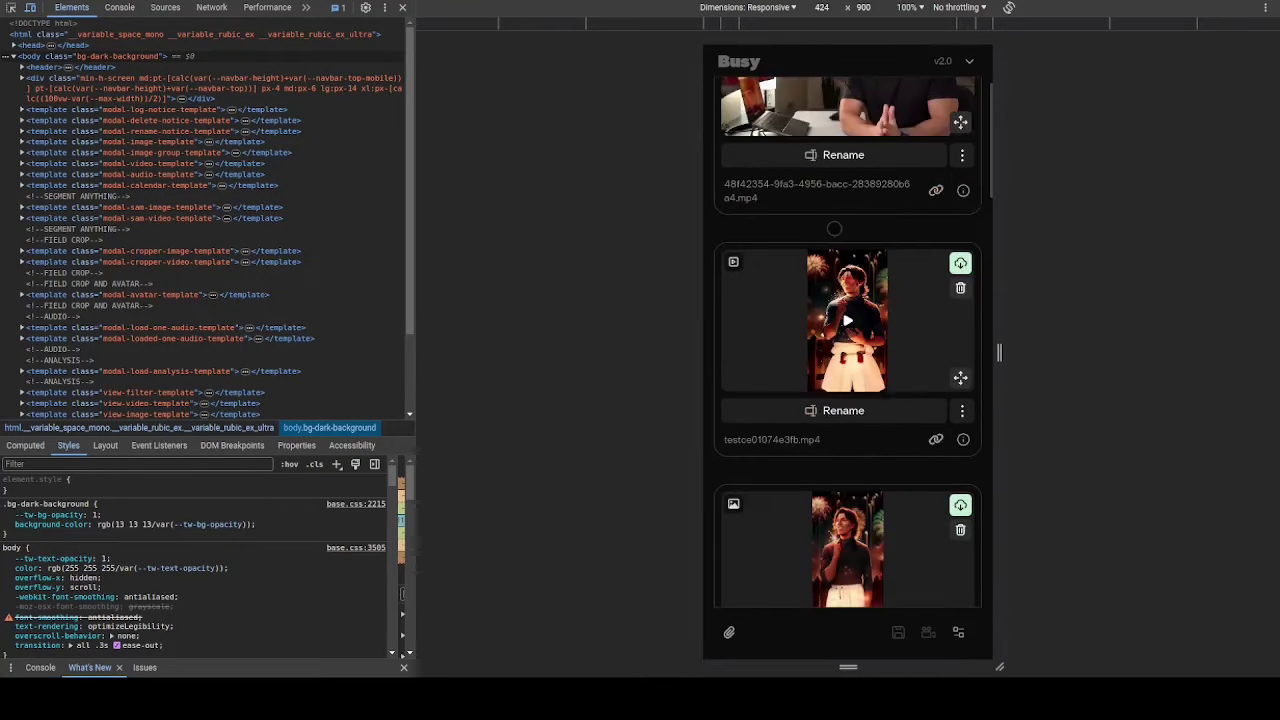
scroll(926, 390, "up", 2)
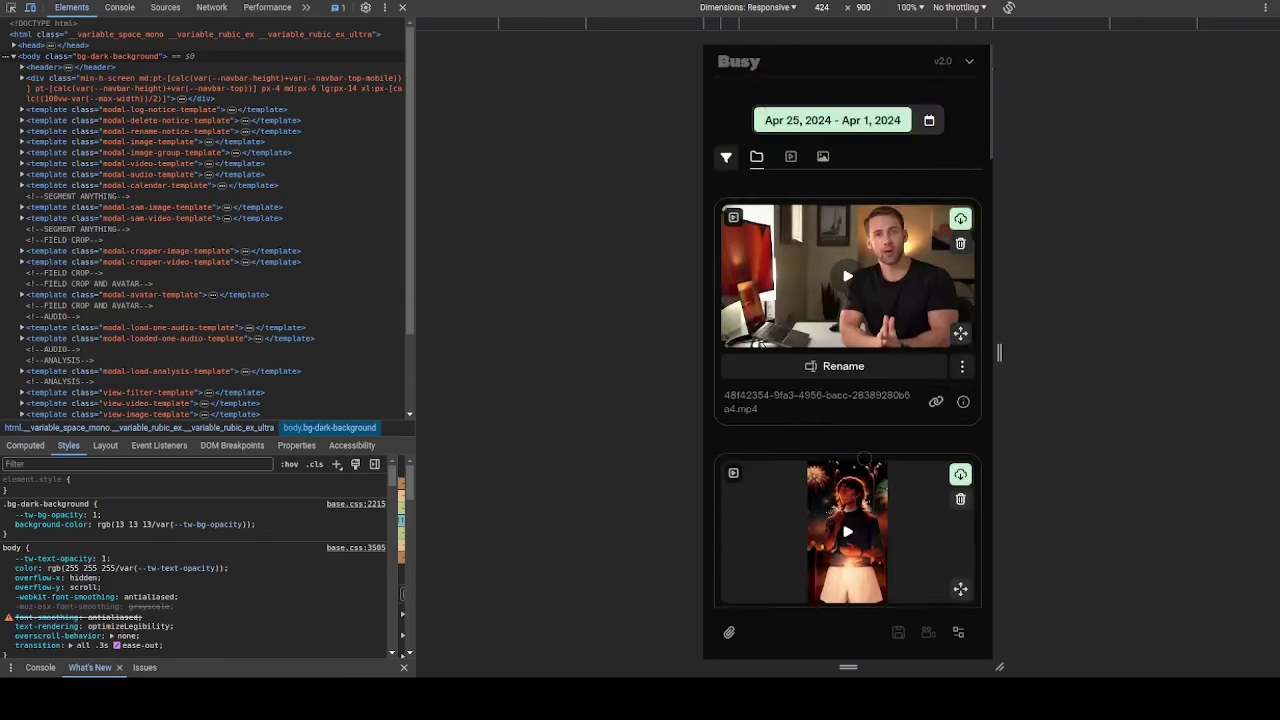
Step: View the Remove object module in the mobile layout and switch to the Remove background module
left_click(969, 61)
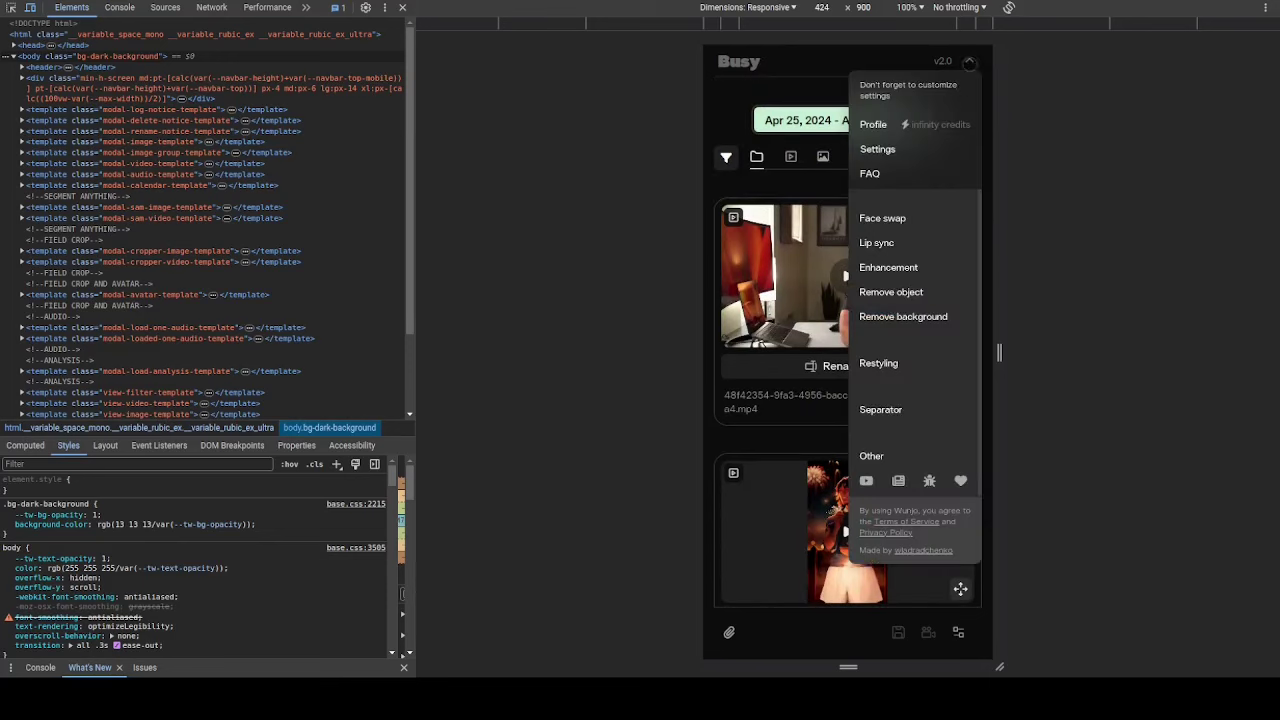
left_click(890, 292)
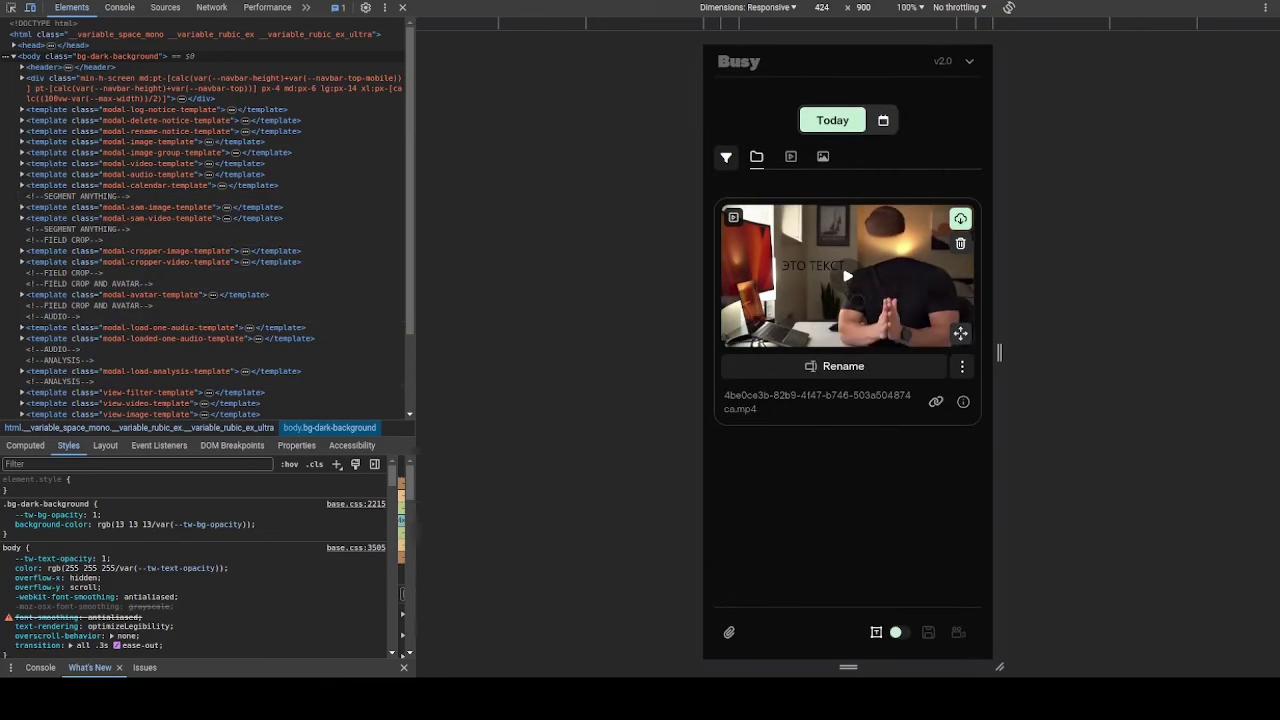
left_click(969, 61)
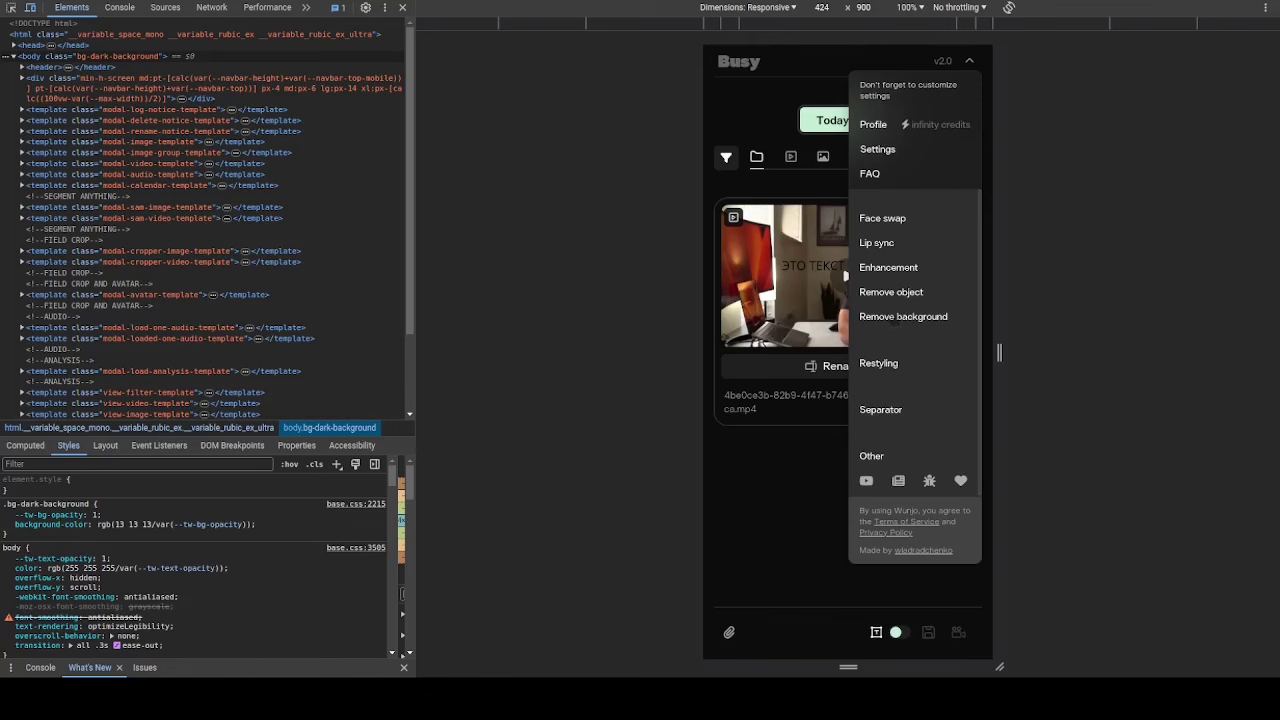
left_click(900, 316)
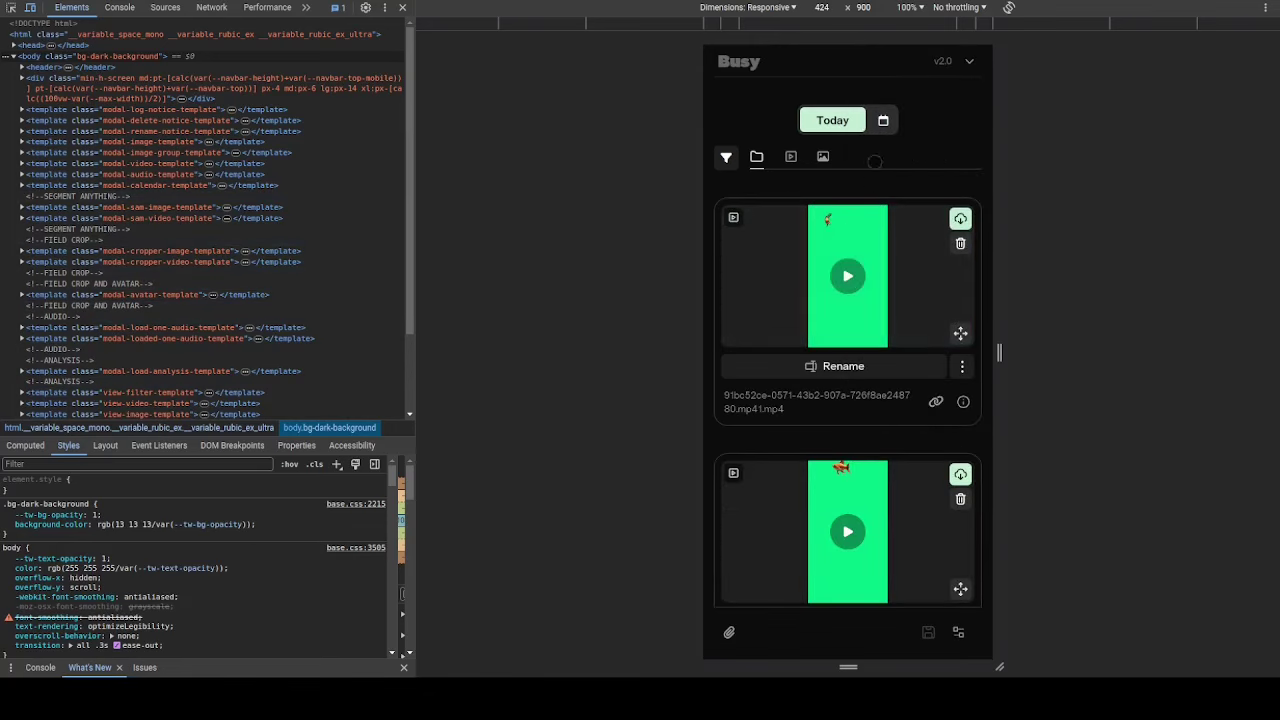
Step: Set the Remove background date range to April 1–25, 2024 and look through its content
left_click(883, 120)
left_click(793, 313)
left_click(846, 490)
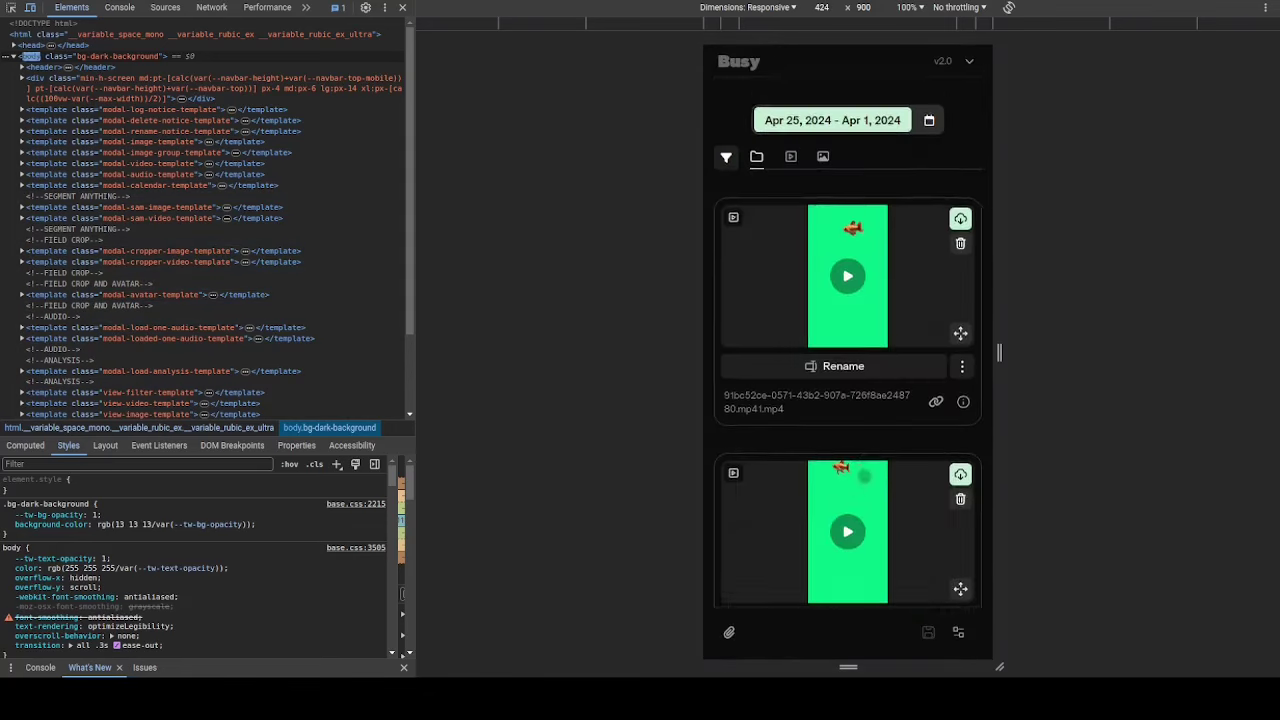
scroll(902, 145, "down", 3)
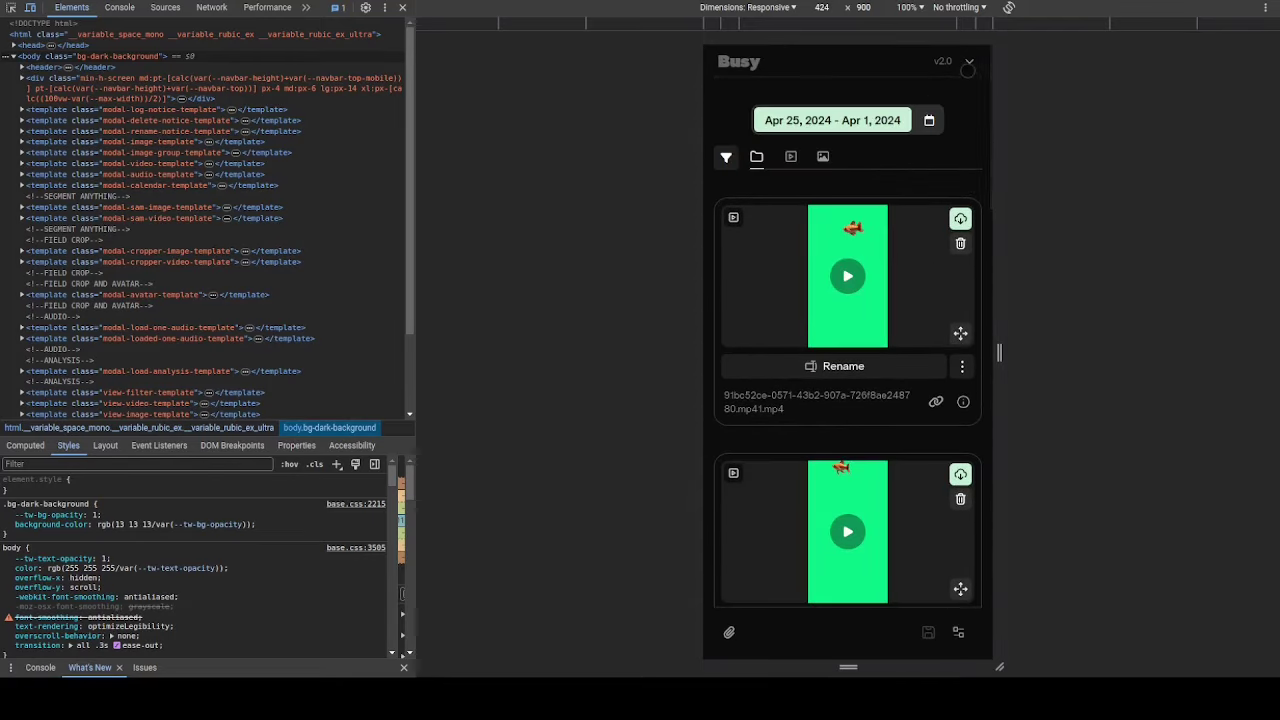
Step: Open the Restyling module, preview its first video in the mobile layout and close the preview
left_click(969, 62)
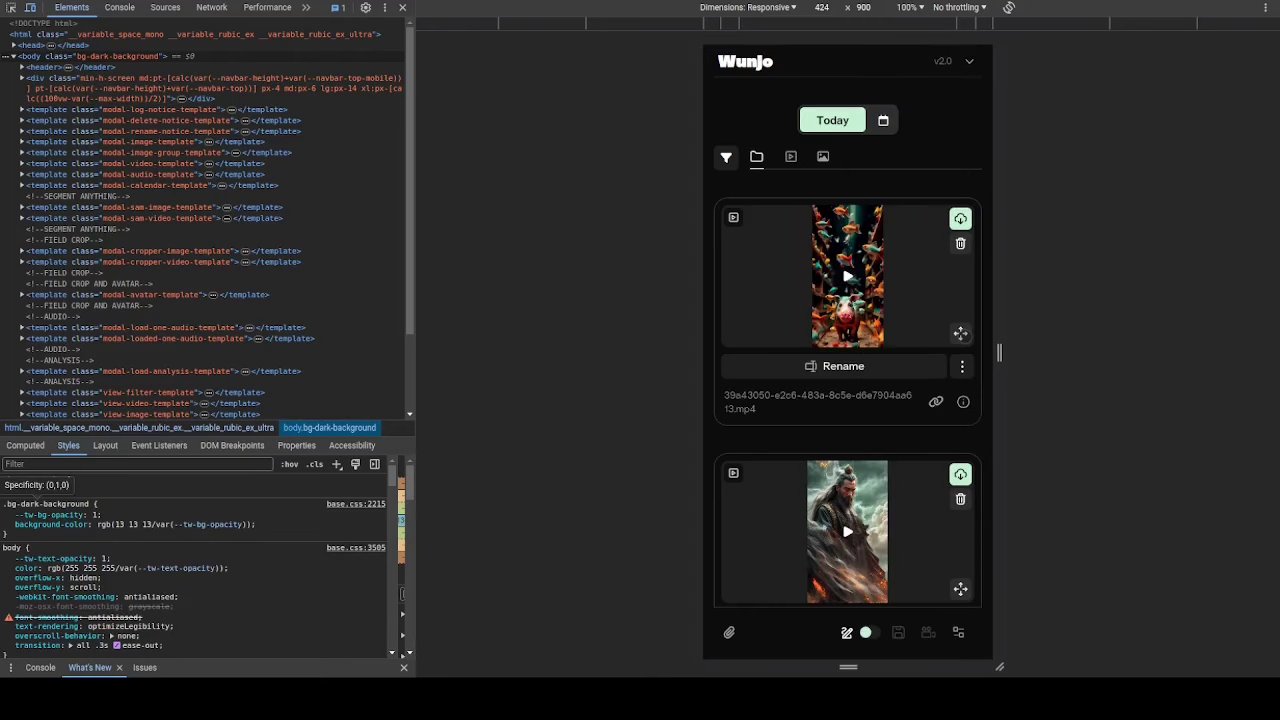
left_click(960, 333)
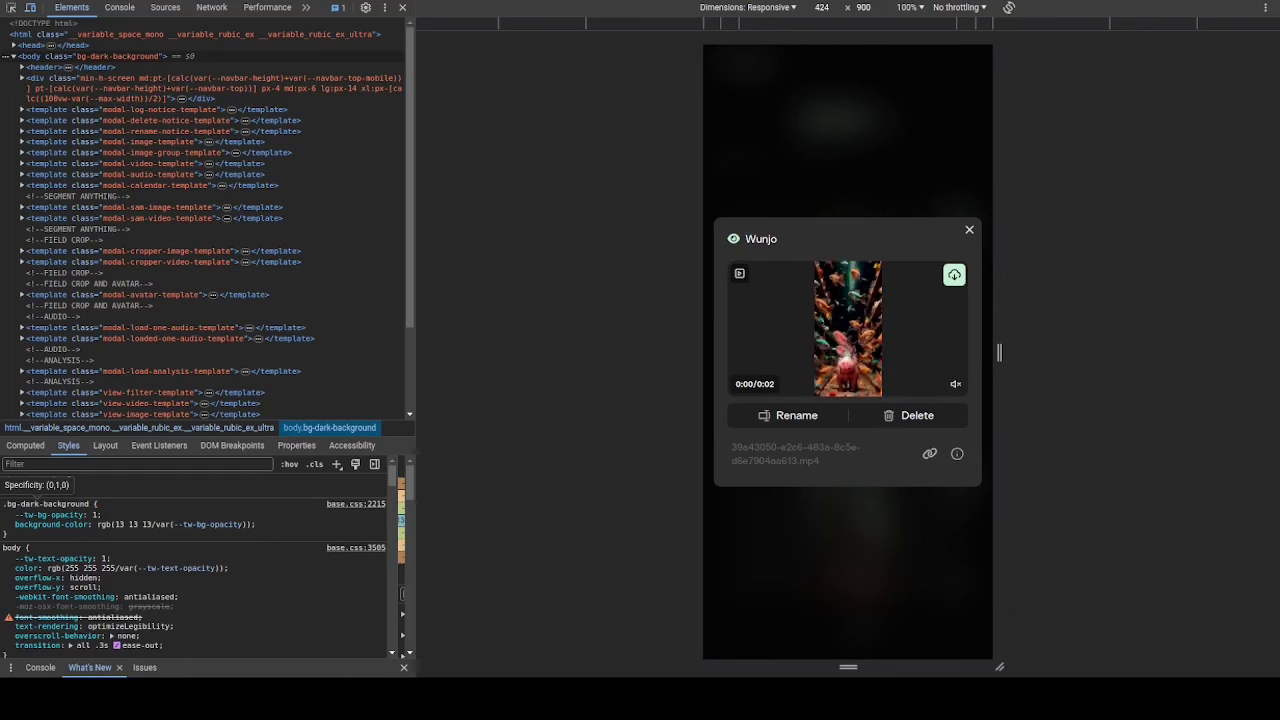
left_click(969, 232)
Step: Restore the desktop layout, preview the first restyled video again and close the developer tools
left_click(30, 7)
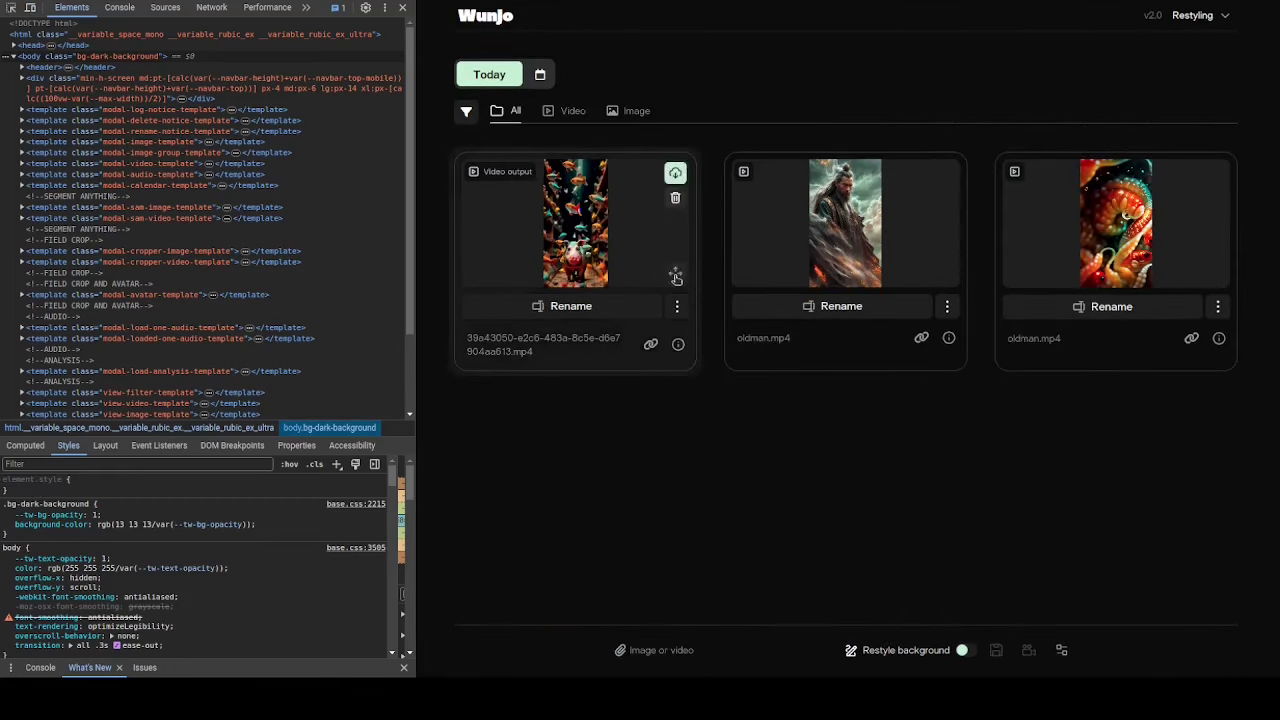
left_click(575, 225)
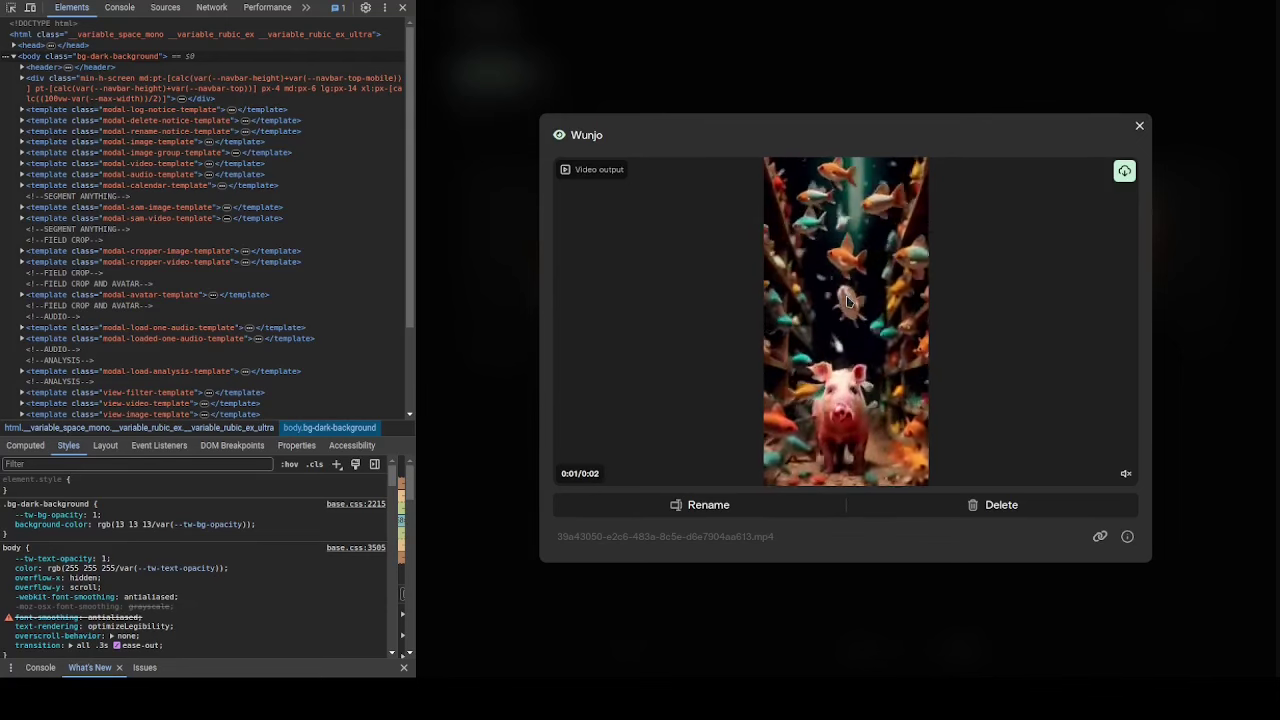
left_click(1139, 126)
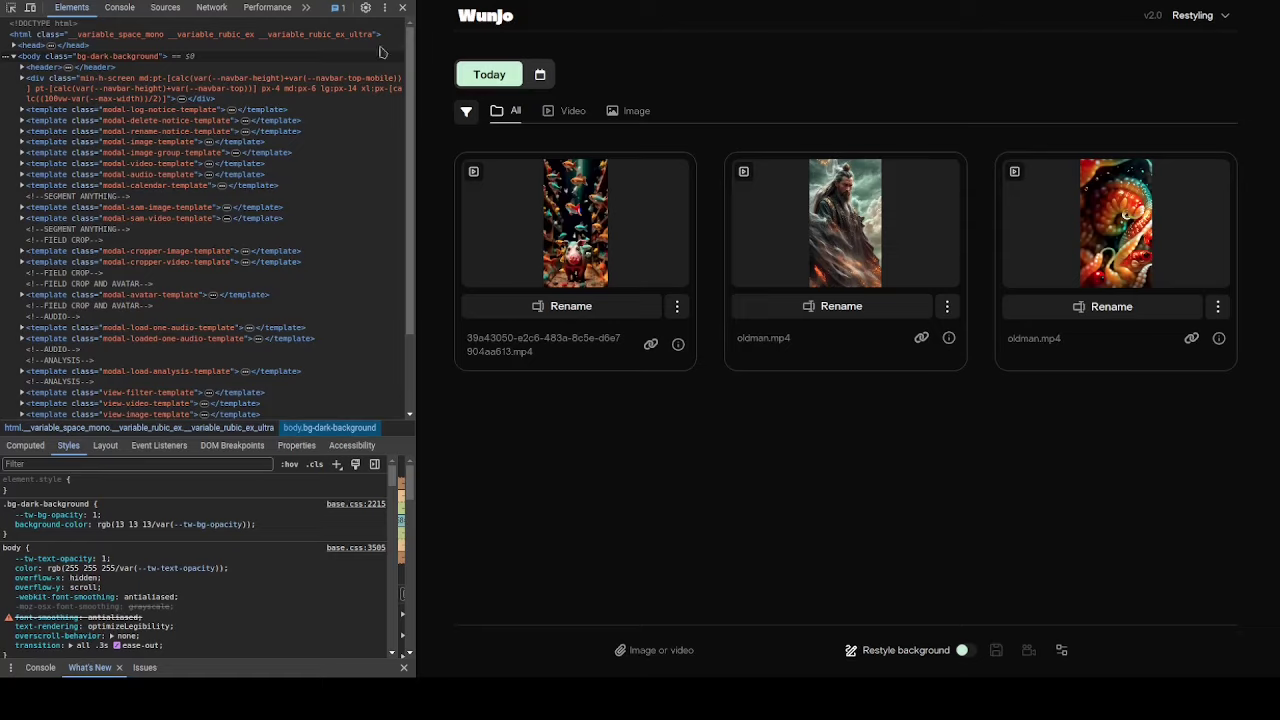
left_click(401, 8)
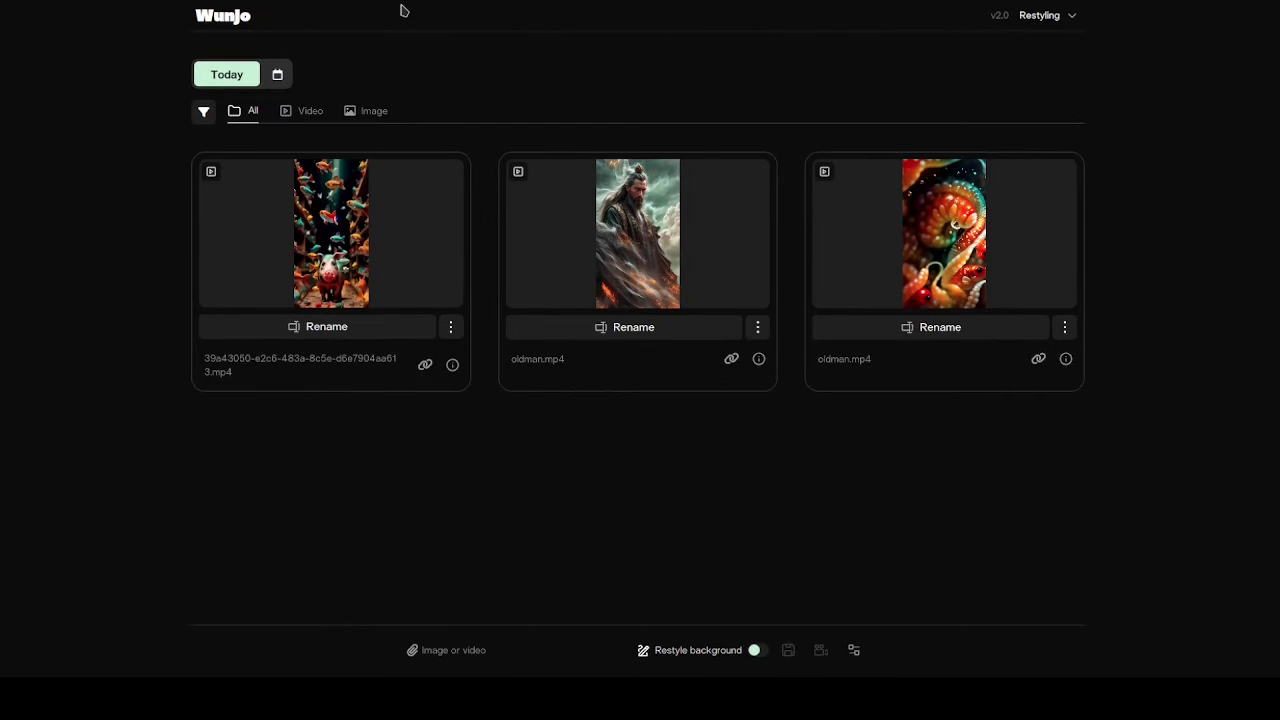
Step: Open the Separator module and set its date range to April 1–25, 2024
left_click(1068, 15)
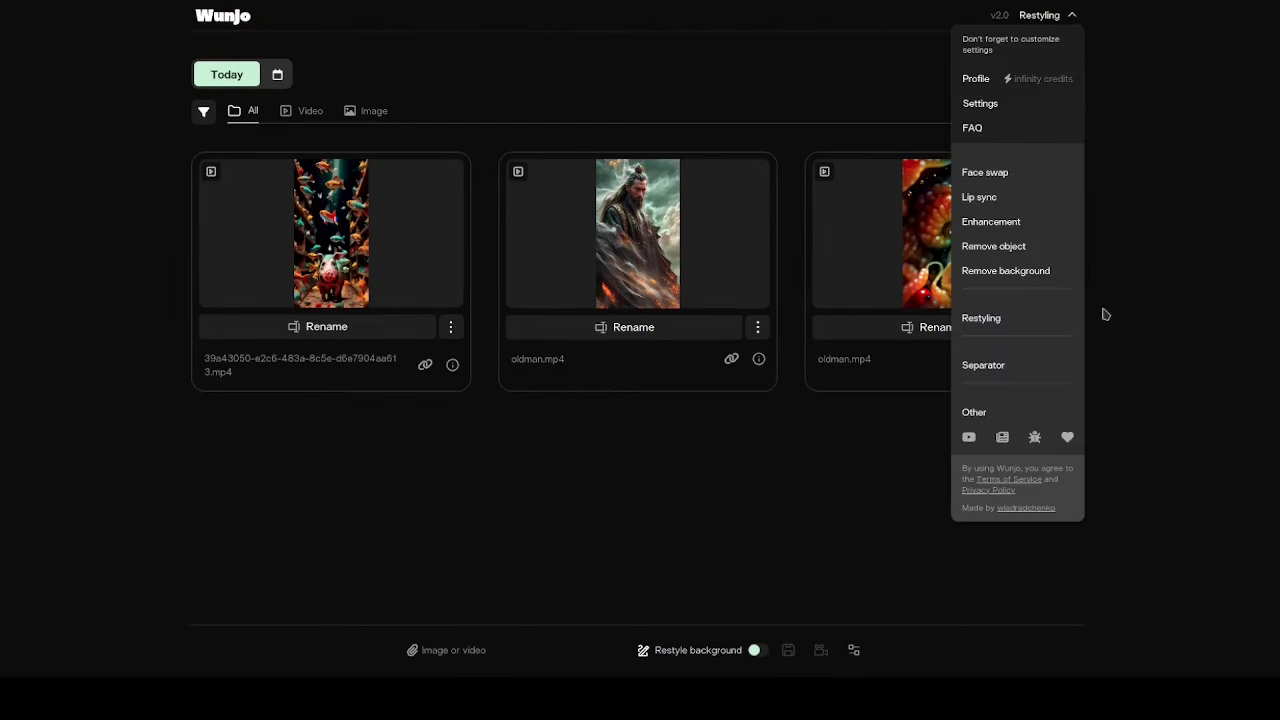
left_click(985, 366)
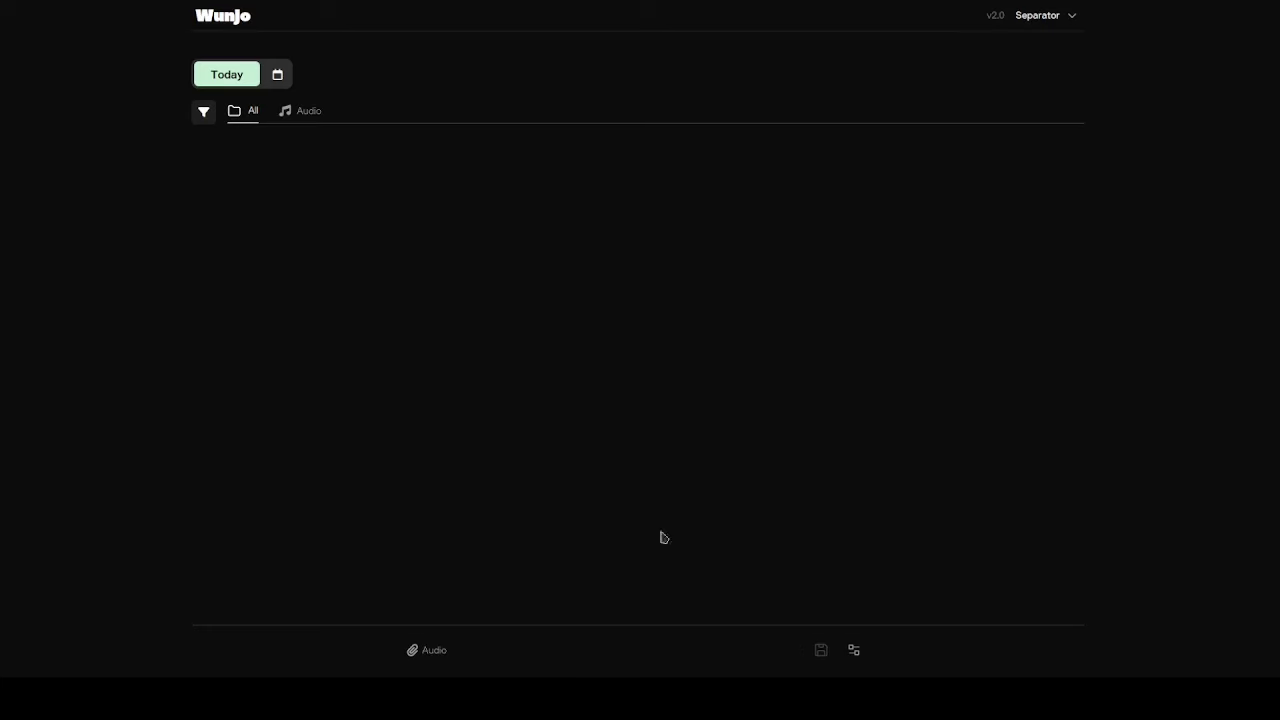
left_click(276, 75)
left_click(583, 300)
left_click(634, 482)
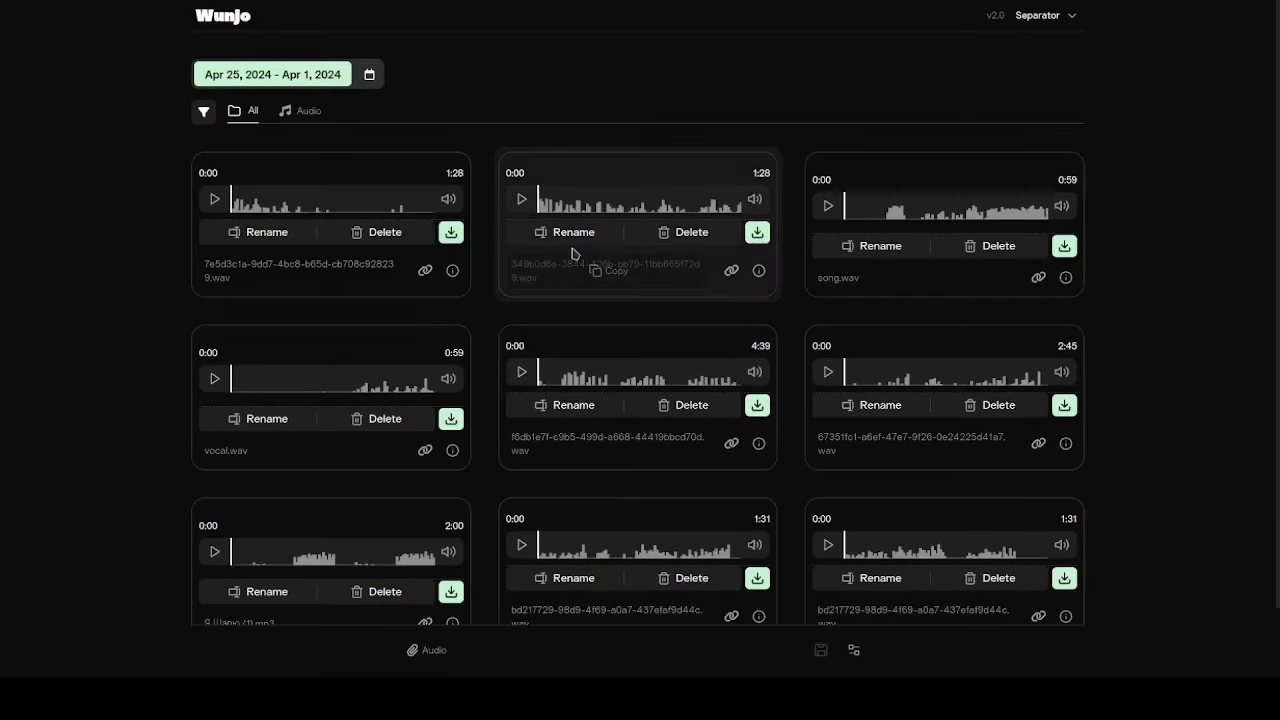
left_click(420, 650)
double_click(471, 231)
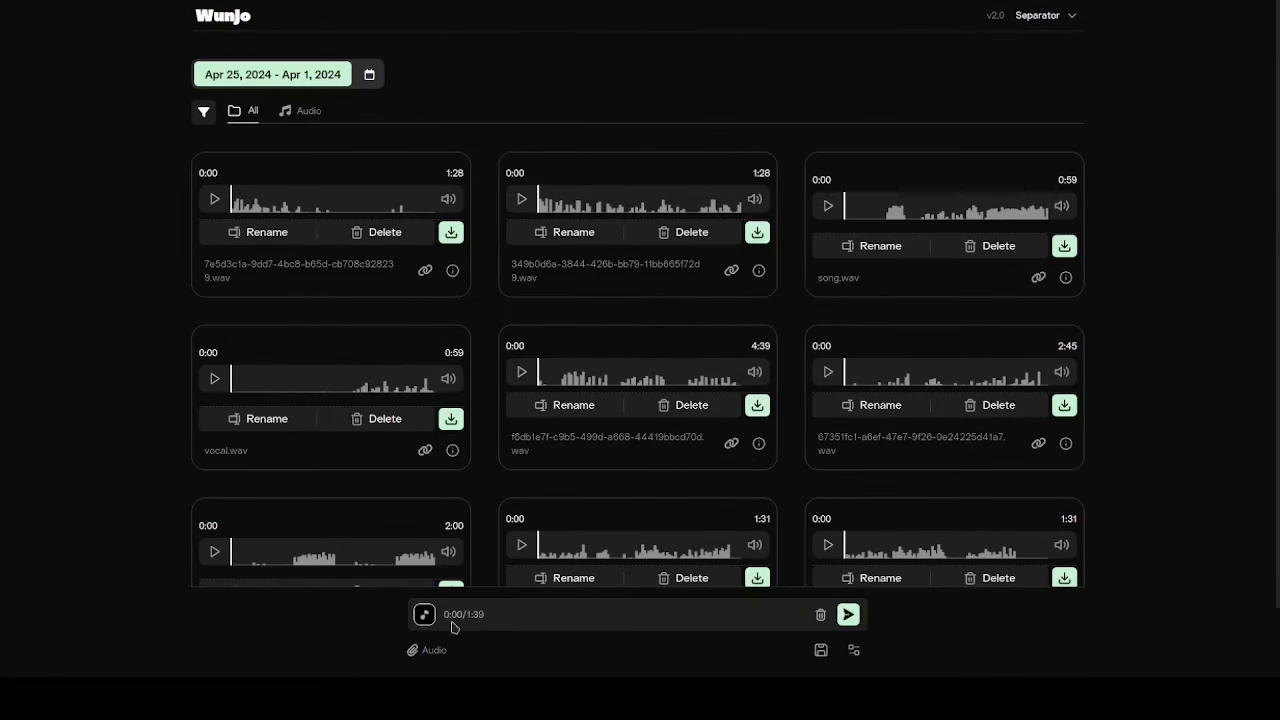
left_click(821, 615)
Step: Attach Midnight Stroll (1).mp3 from the Downloads folder as the audio to separate and briefly play it
left_click(425, 650)
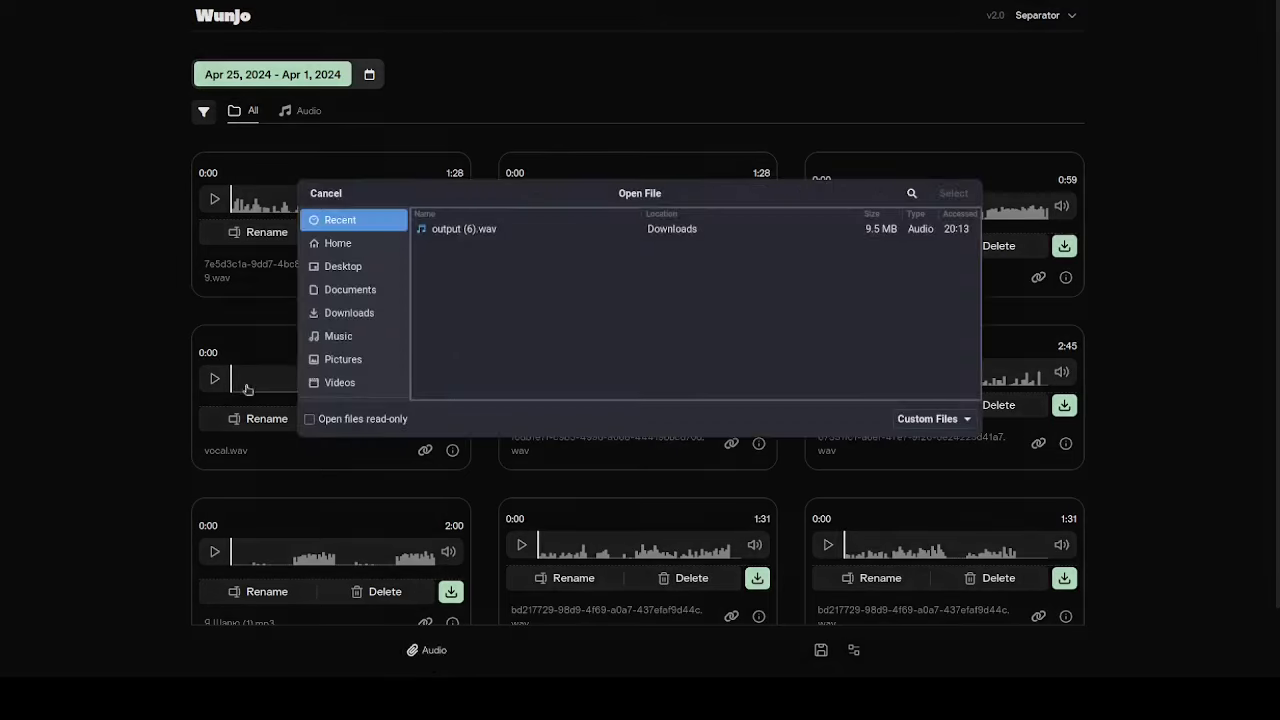
left_click(349, 313)
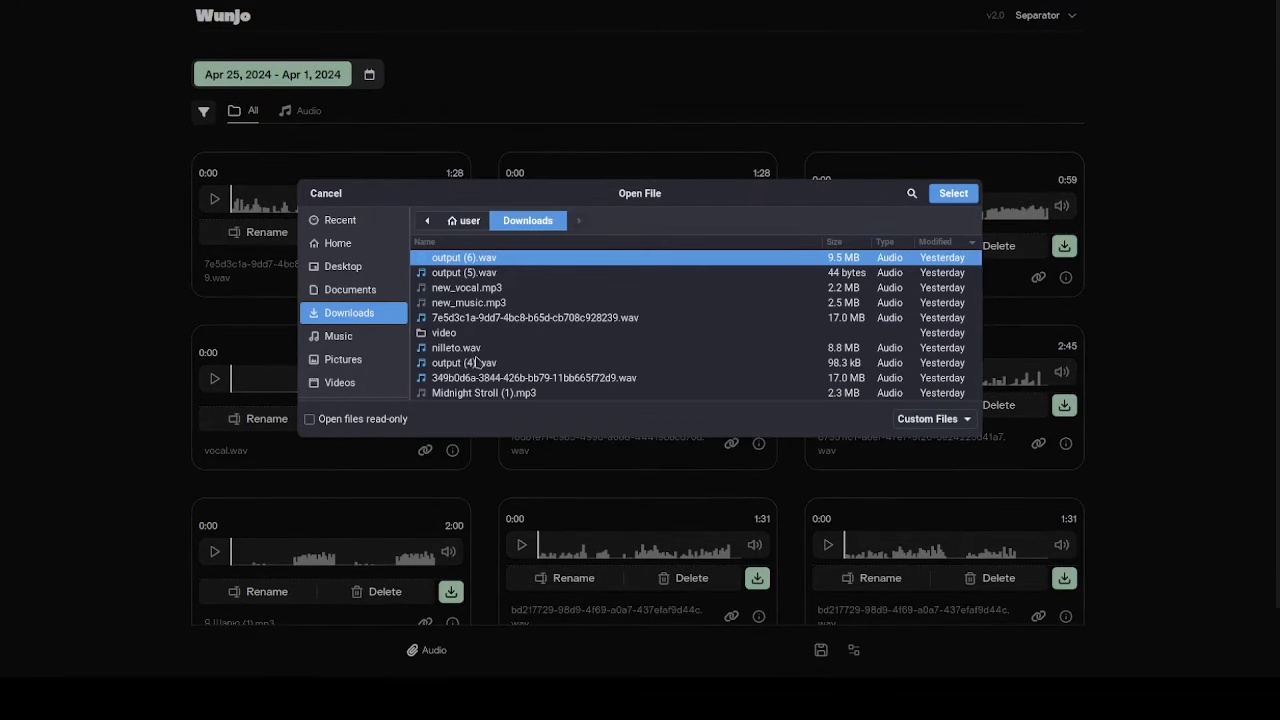
scroll(487, 366, "down", 3)
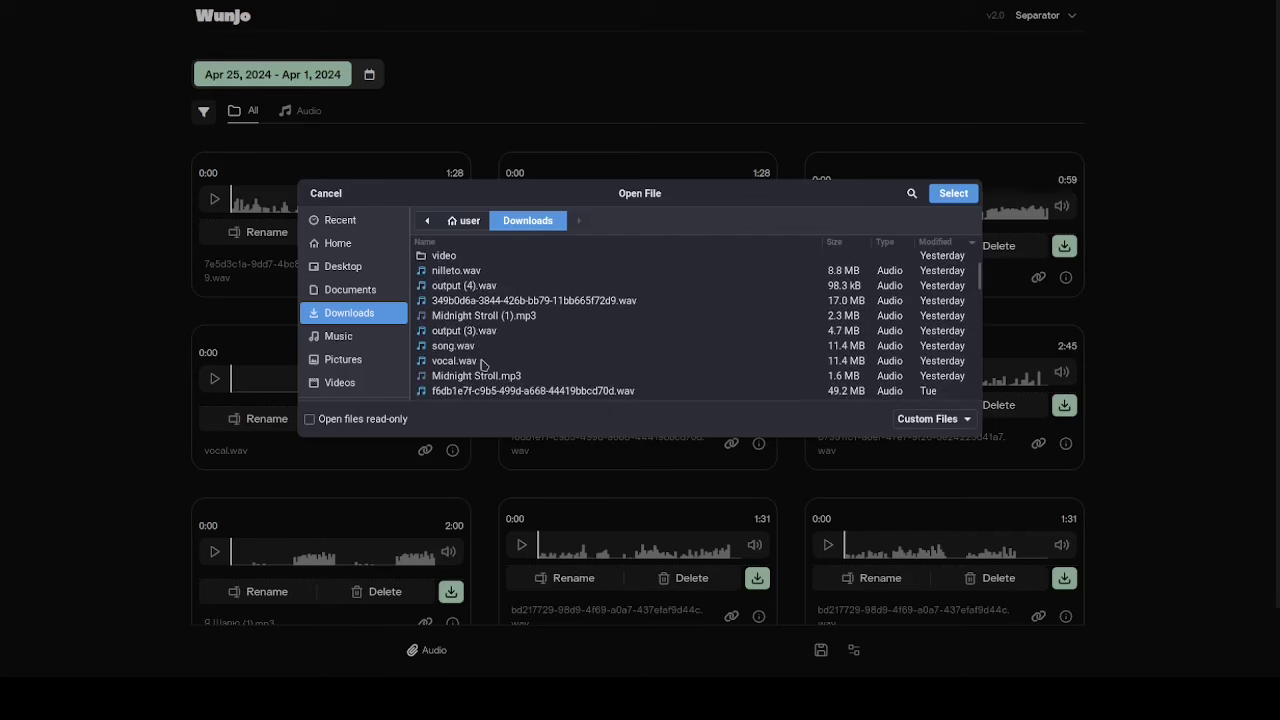
scroll(469, 357, "down", 1)
scroll(469, 340, "up", 1)
double_click(484, 315)
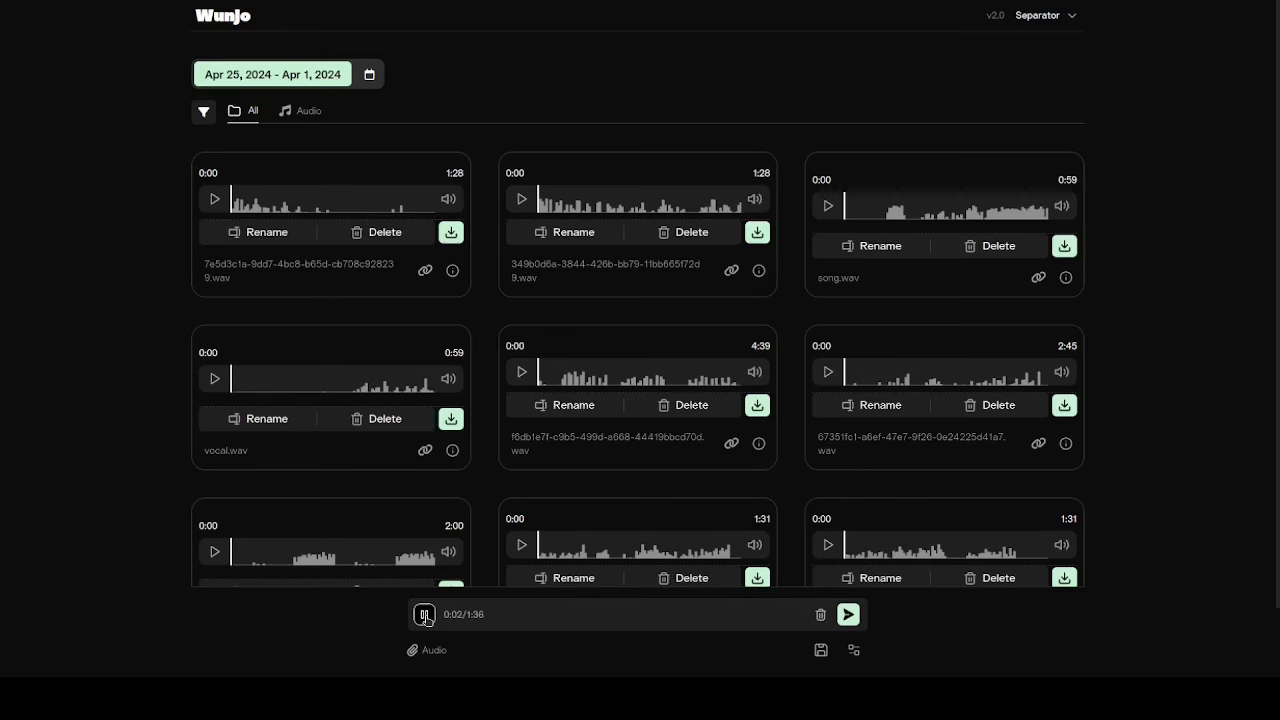
Step: Look at the output filename option, then turn on Trim silence and leave Isolate vocals on in the audio manipulation options
left_click(820, 650)
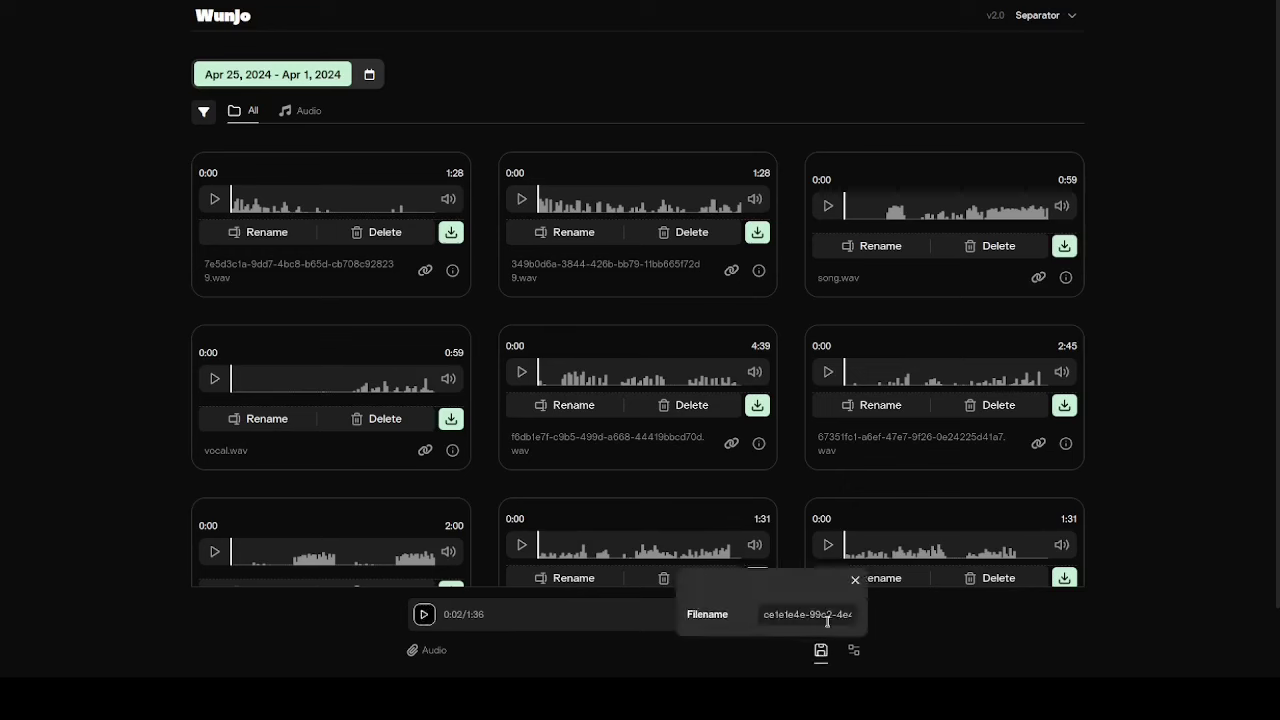
left_click(855, 580)
left_click(853, 650)
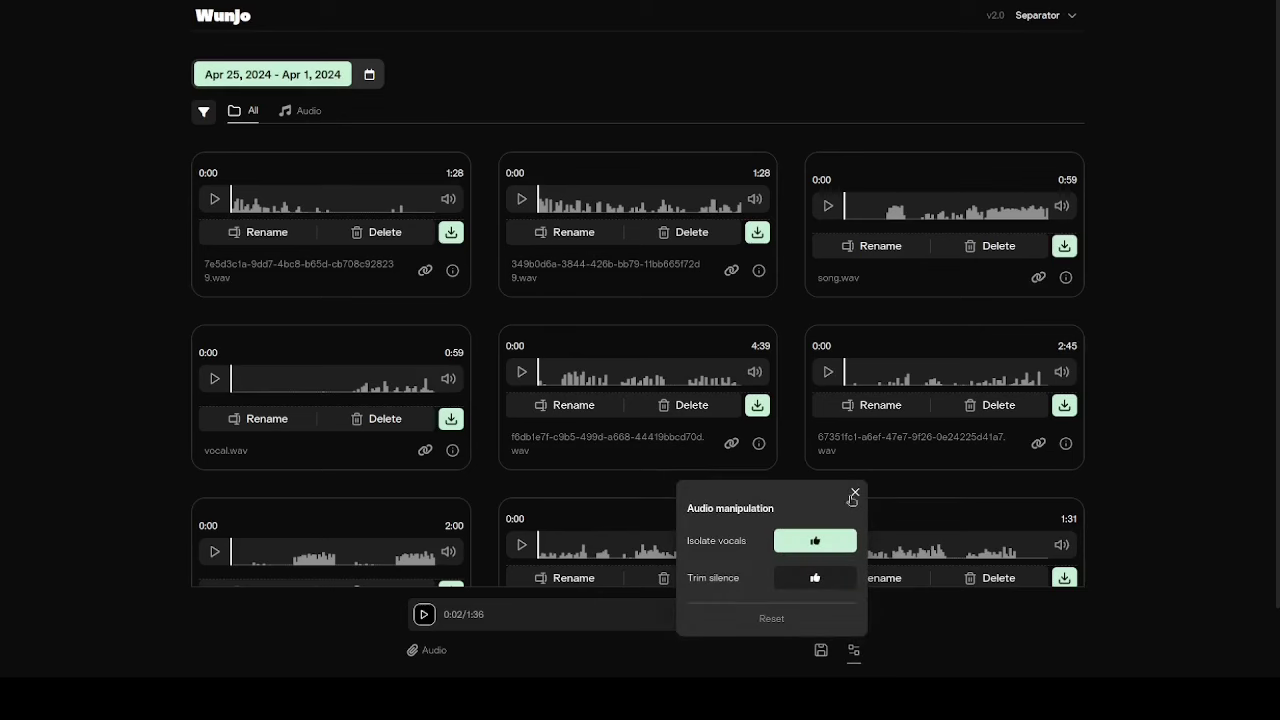
left_click(820, 578)
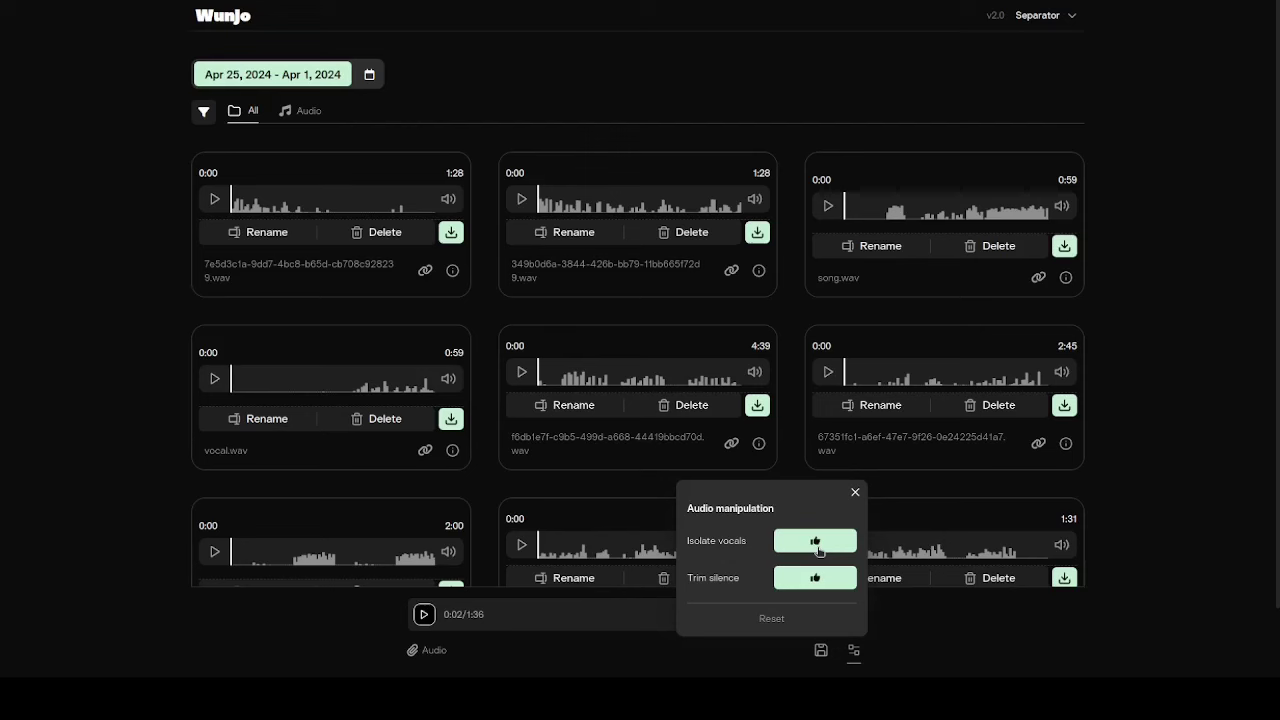
left_click(817, 545)
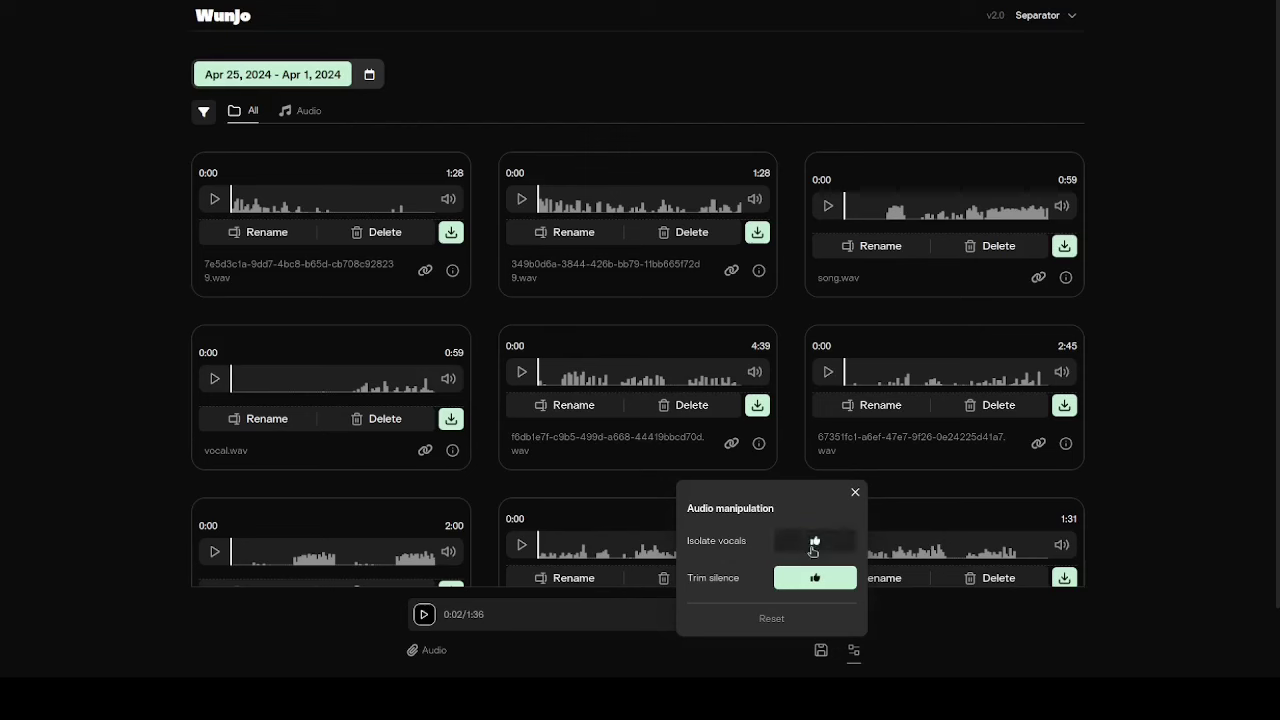
left_click(814, 545)
left_click(855, 492)
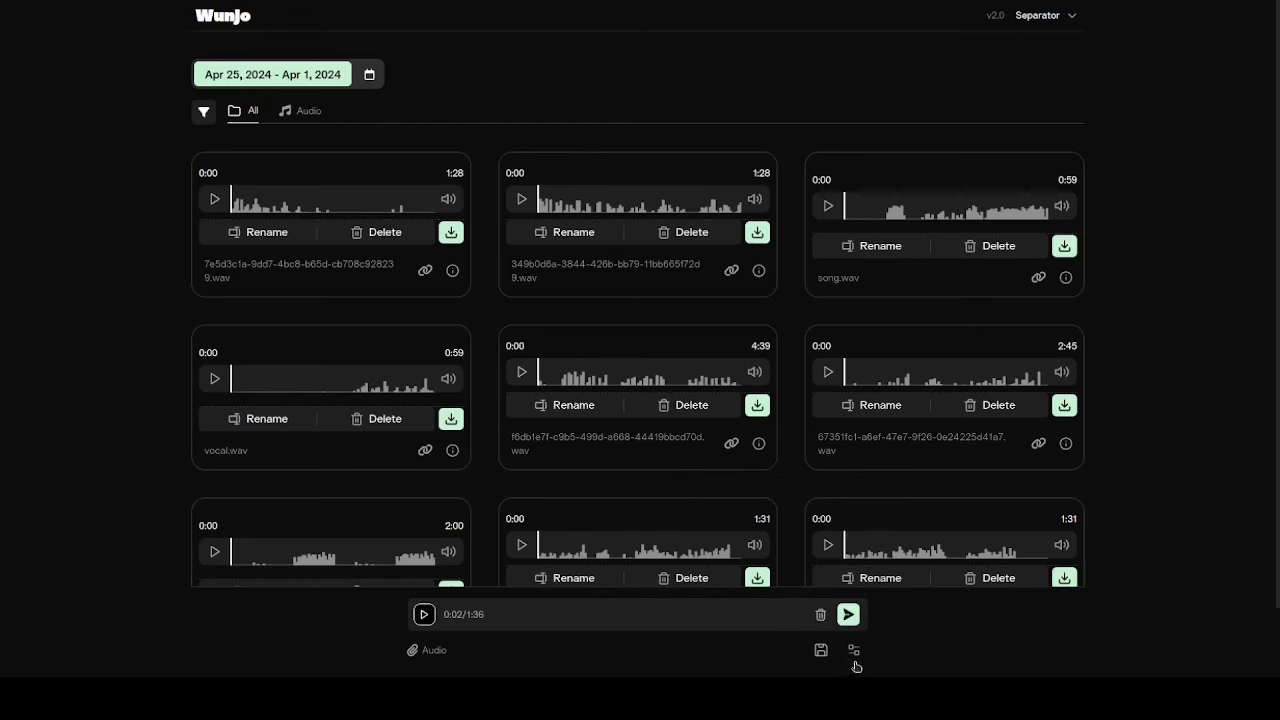
Step: Submit the attached audio for separation and filter the content to Today
left_click(848, 616)
left_click(370, 77)
left_click(582, 207)
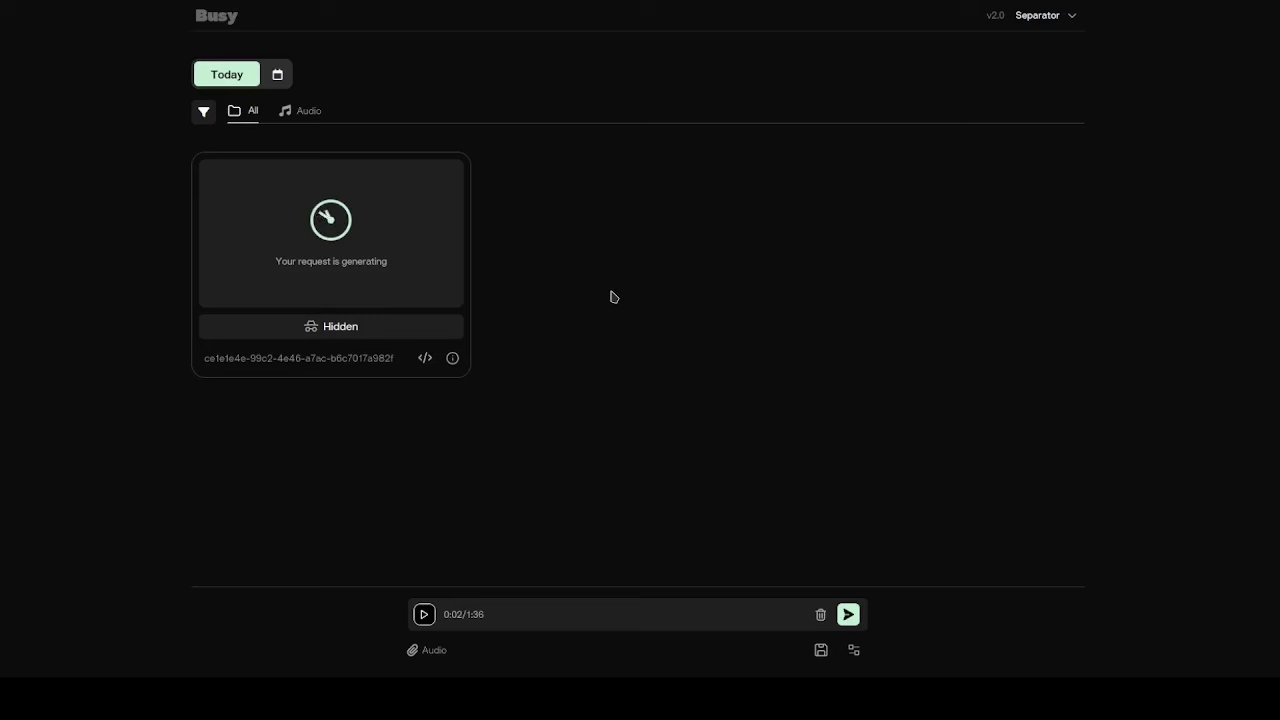
Step: Glance at the module list and set the Separator date range back to April 1–25, 2024
left_click(1075, 16)
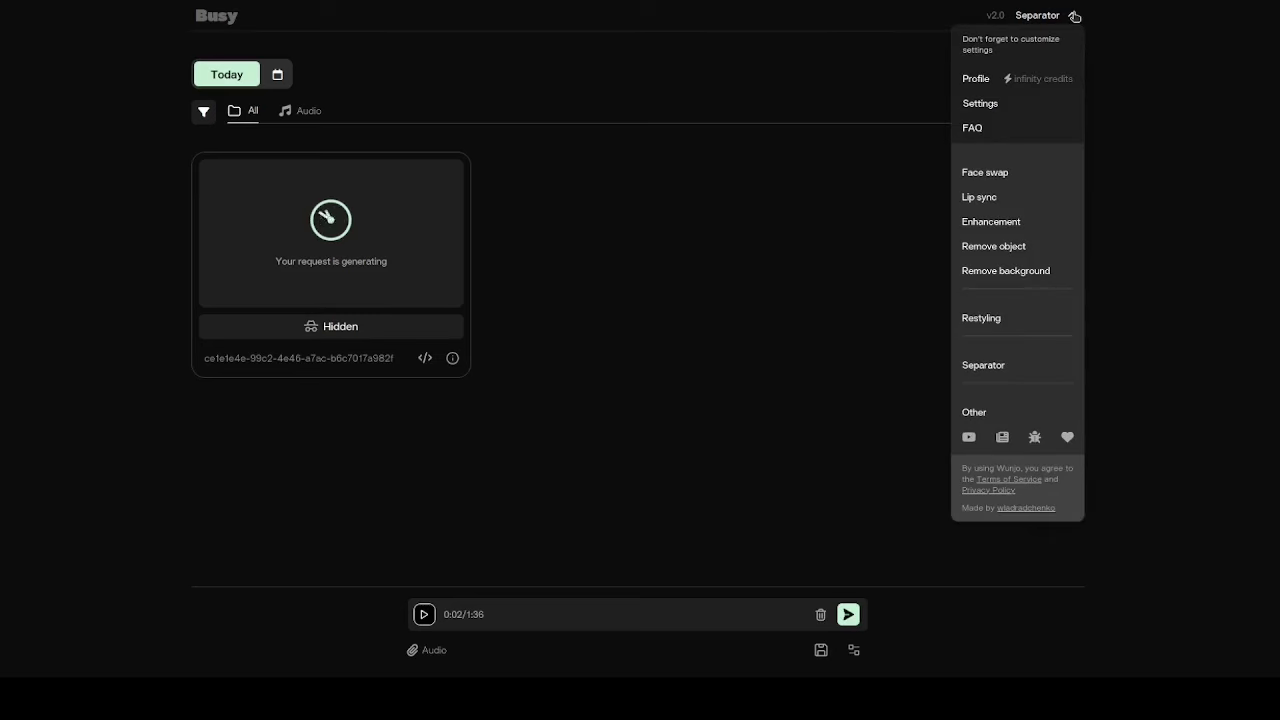
left_click(1075, 16)
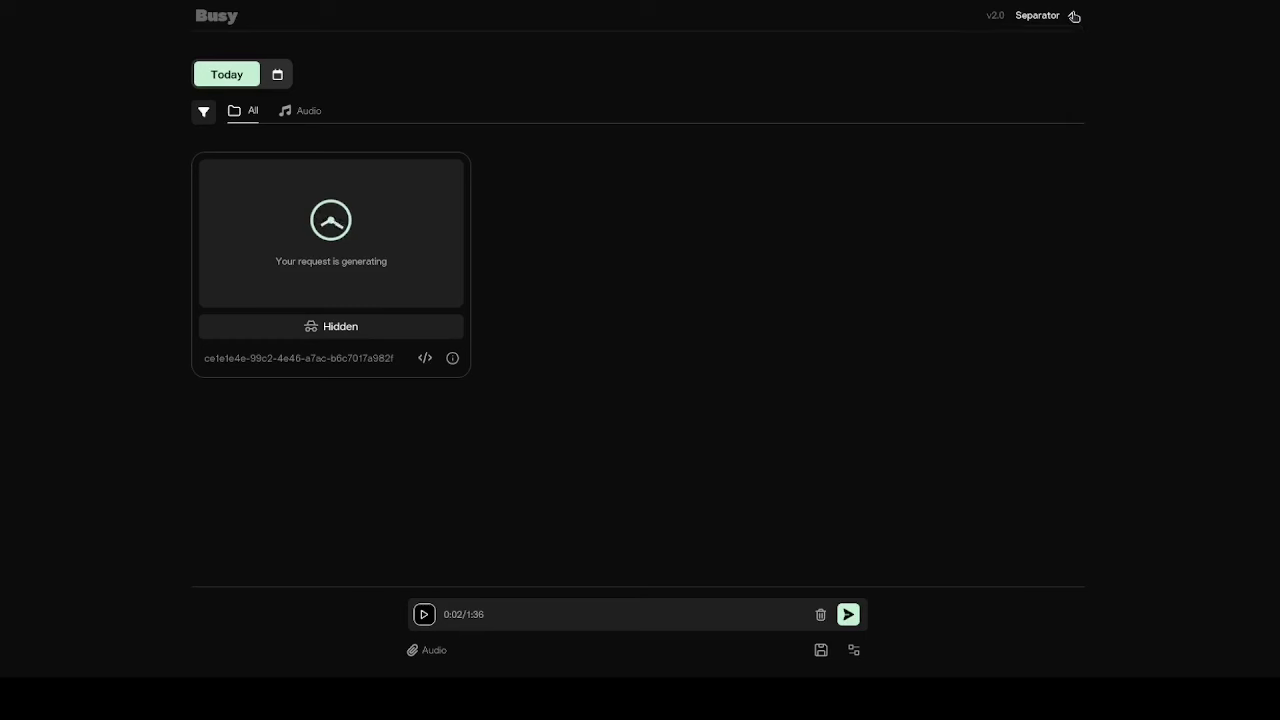
left_click(281, 76)
left_click(583, 300)
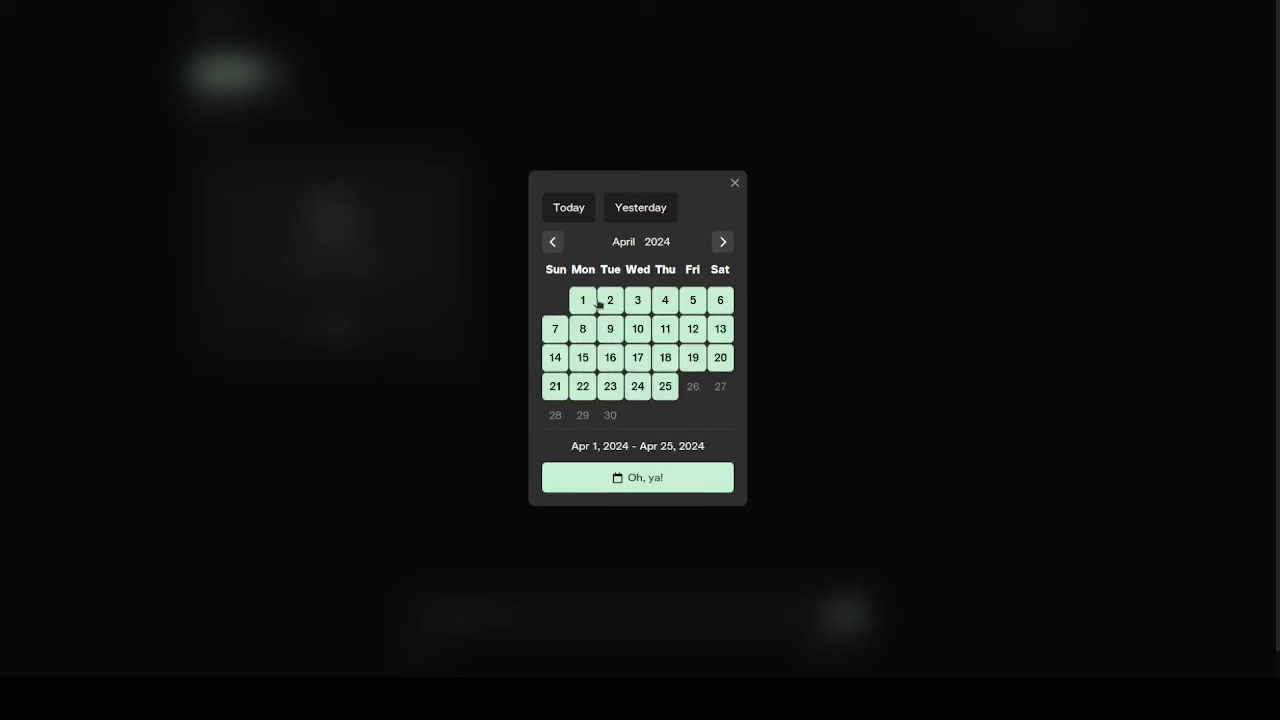
left_click(625, 478)
Step: Play the first two finished audio results, skipping ahead in the first one, and pause them
left_click(521, 239)
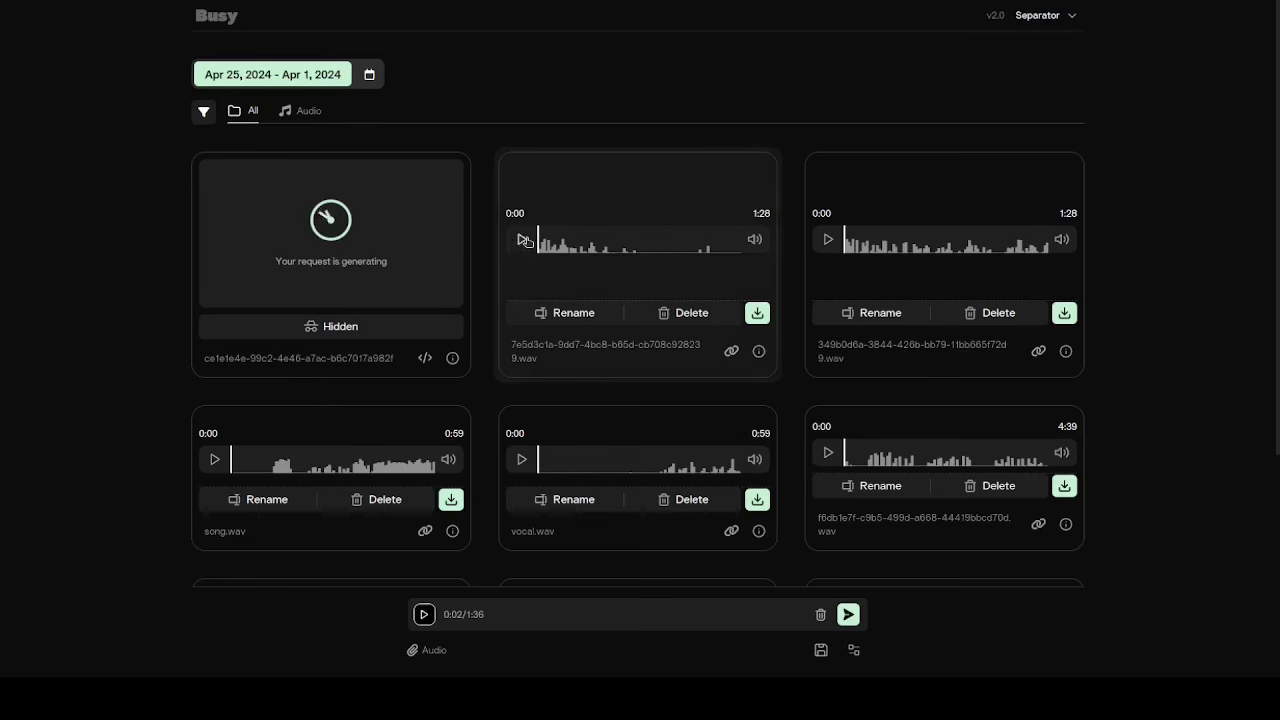
left_click(576, 246)
mouse_move(604, 247)
left_mouse_down()
mouse_move(650, 247)
mouse_move(556, 247)
mouse_move(618, 247)
left_mouse_up()
left_click(828, 239)
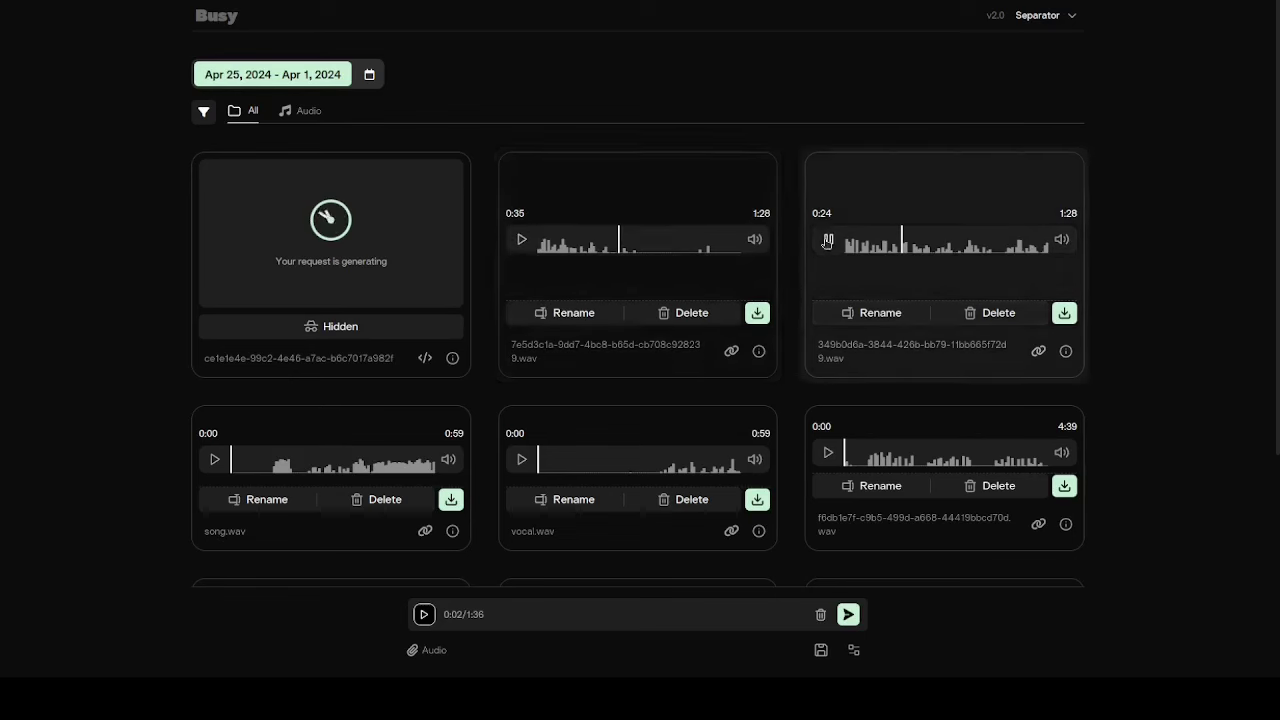
left_click(828, 240)
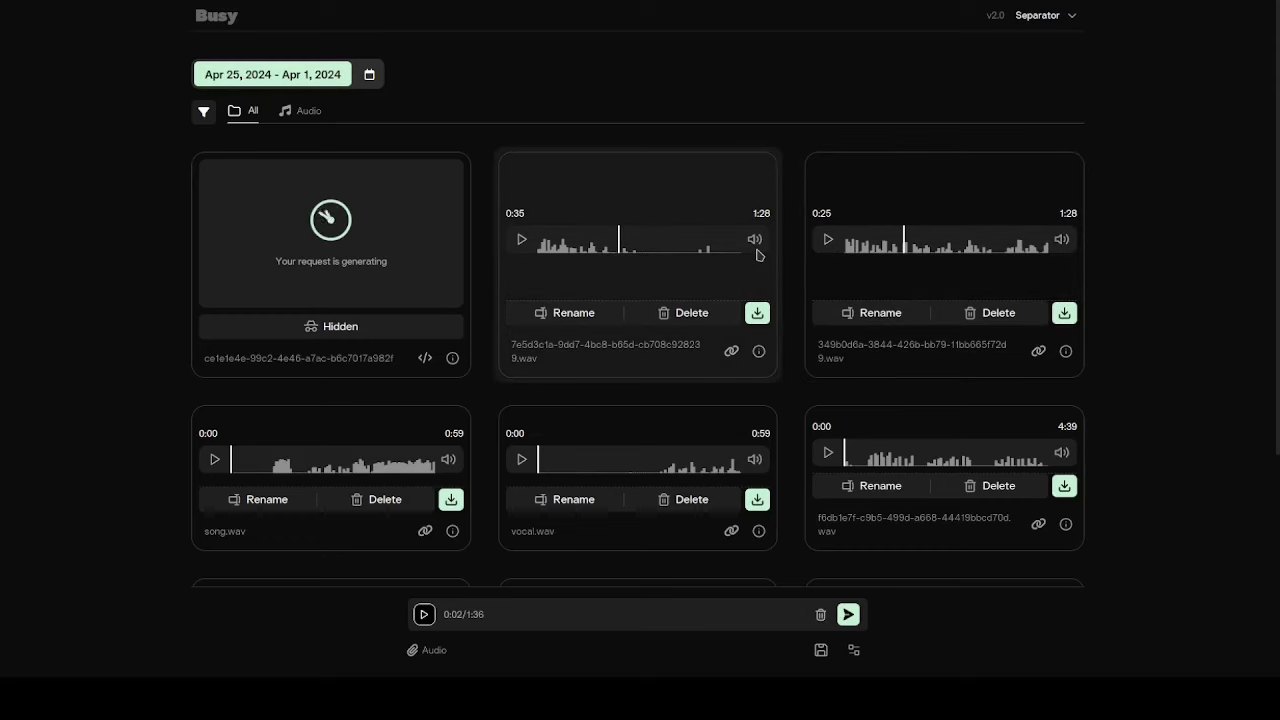
Step: Show the Separator in the mobile layout and play the first finished audio result from about 1:08
key("F12")
key("ctrl+shift+m")
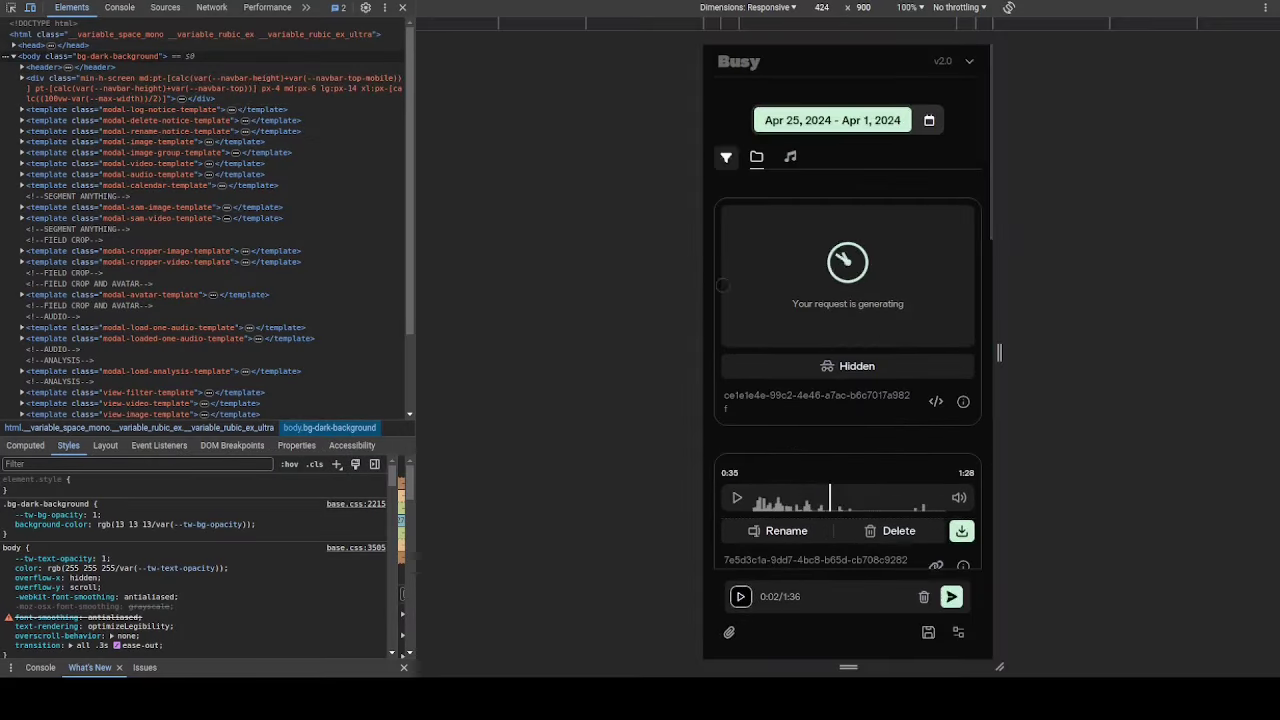
scroll(864, 461, "down", 1)
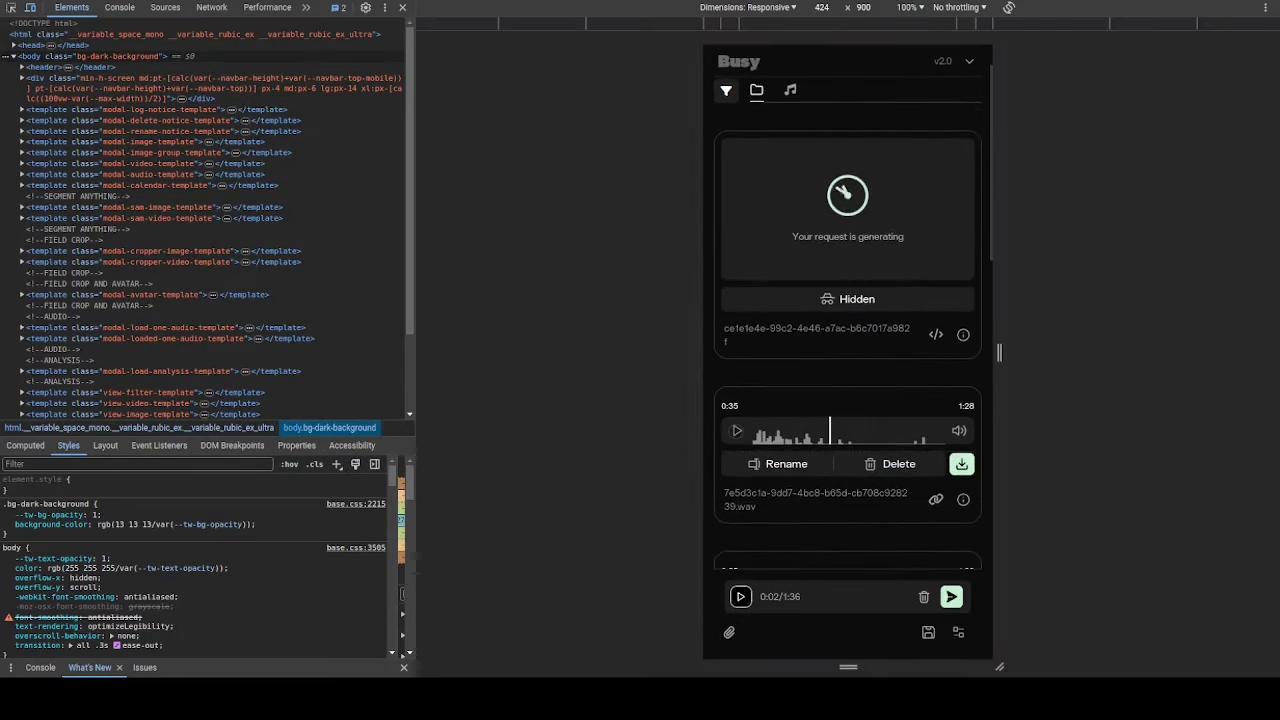
left_click(903, 432)
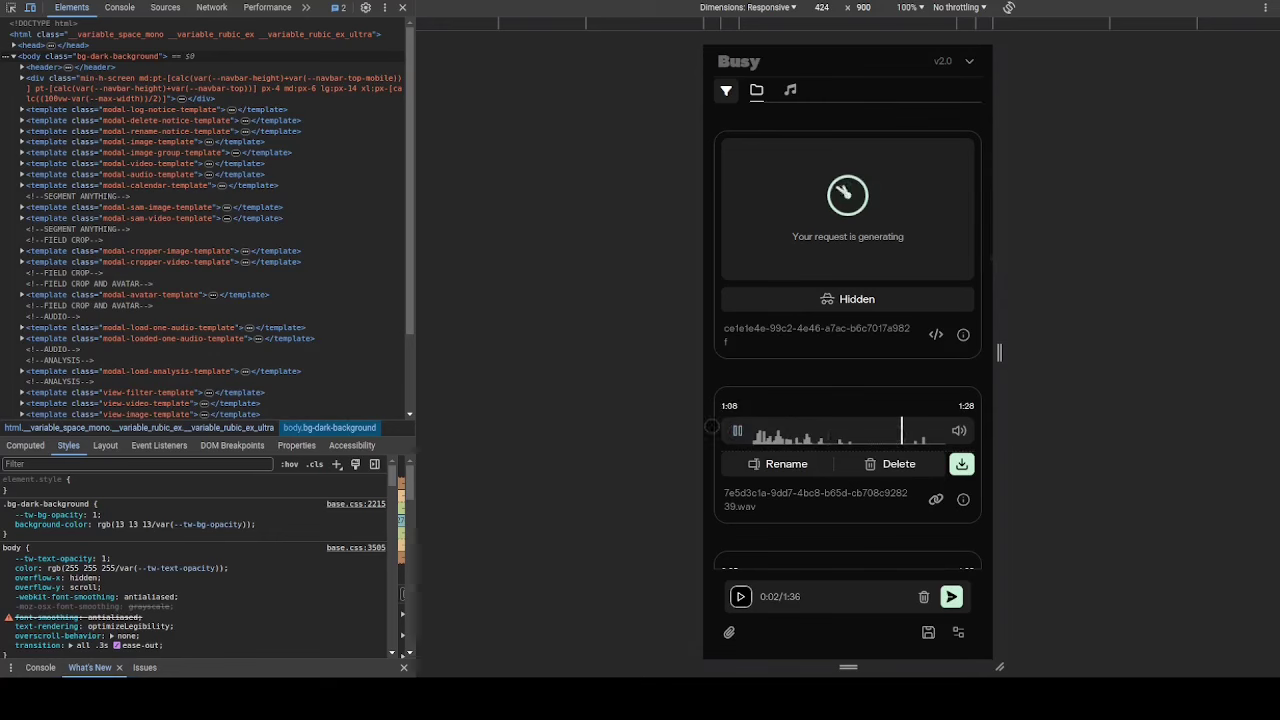